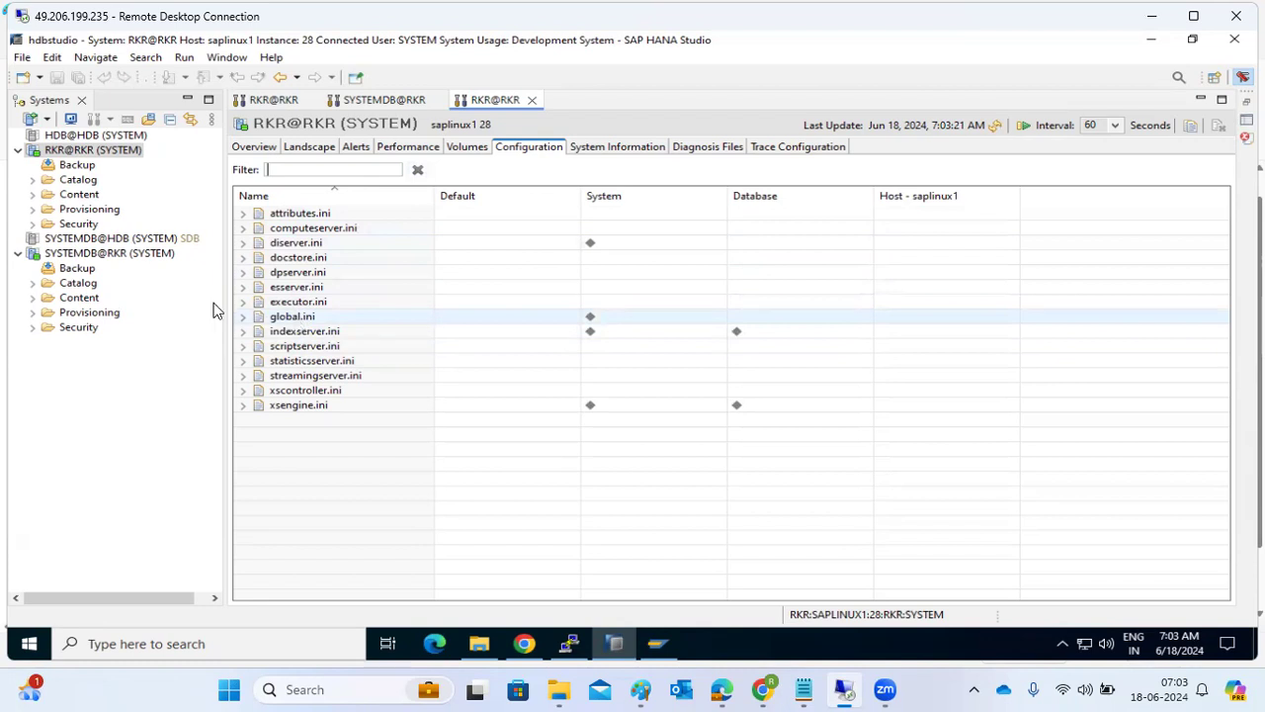
Open the administration view of the SYSTEMDB@RKR system and show its configuration files.
{"action": "left_click", "coordinate": [117, 257]}
{"action": "double_click", "coordinate": [117, 255]}
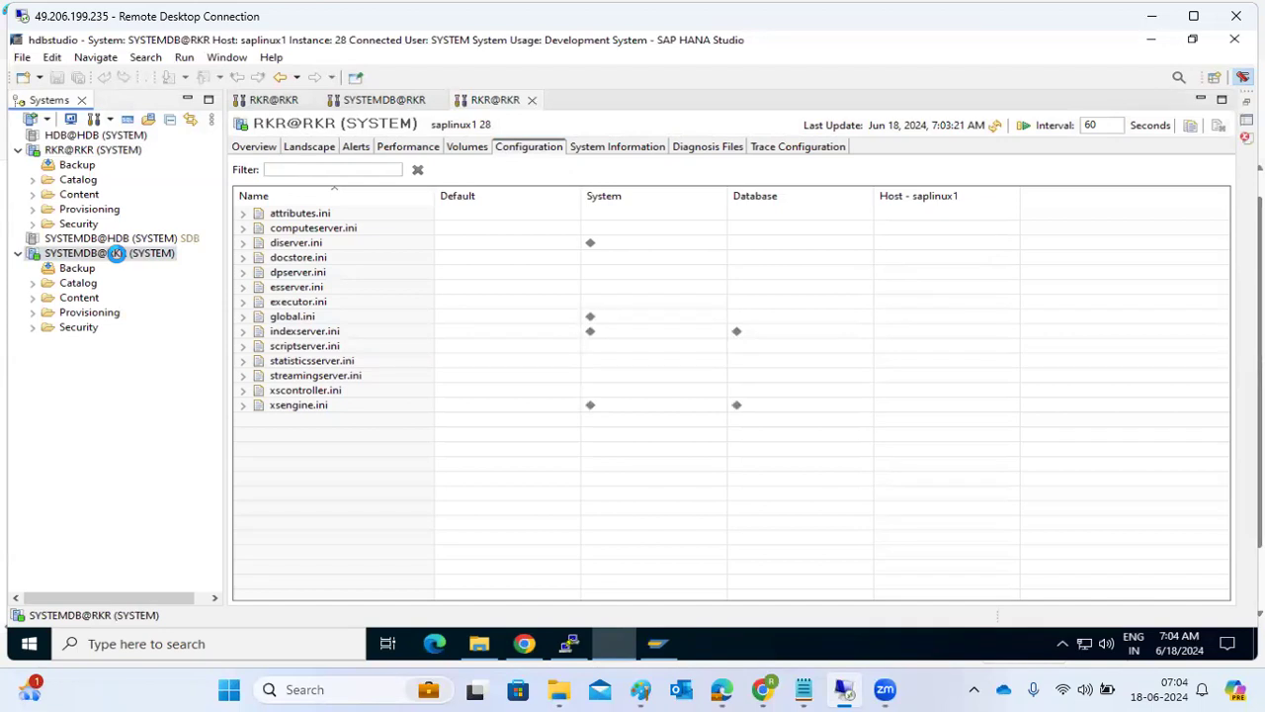
{"action": "double_click", "coordinate": [115, 253]}
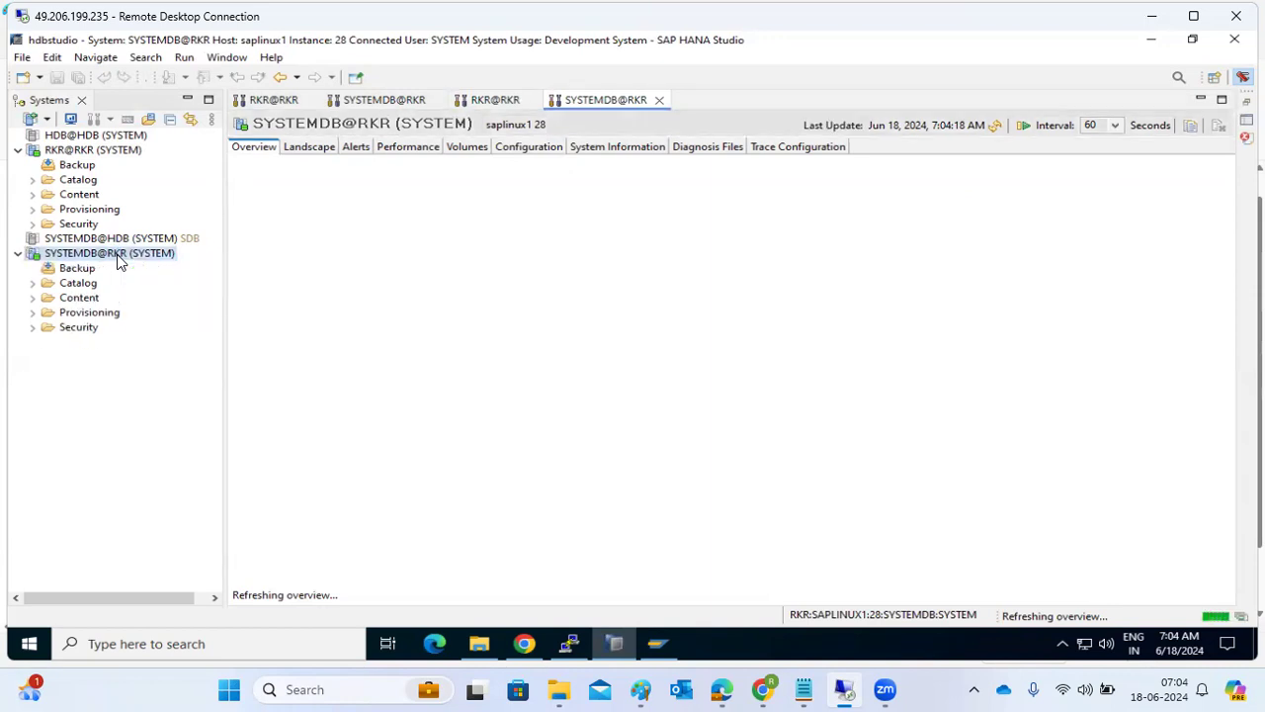
{"action": "left_click", "coordinate": [529, 147]}
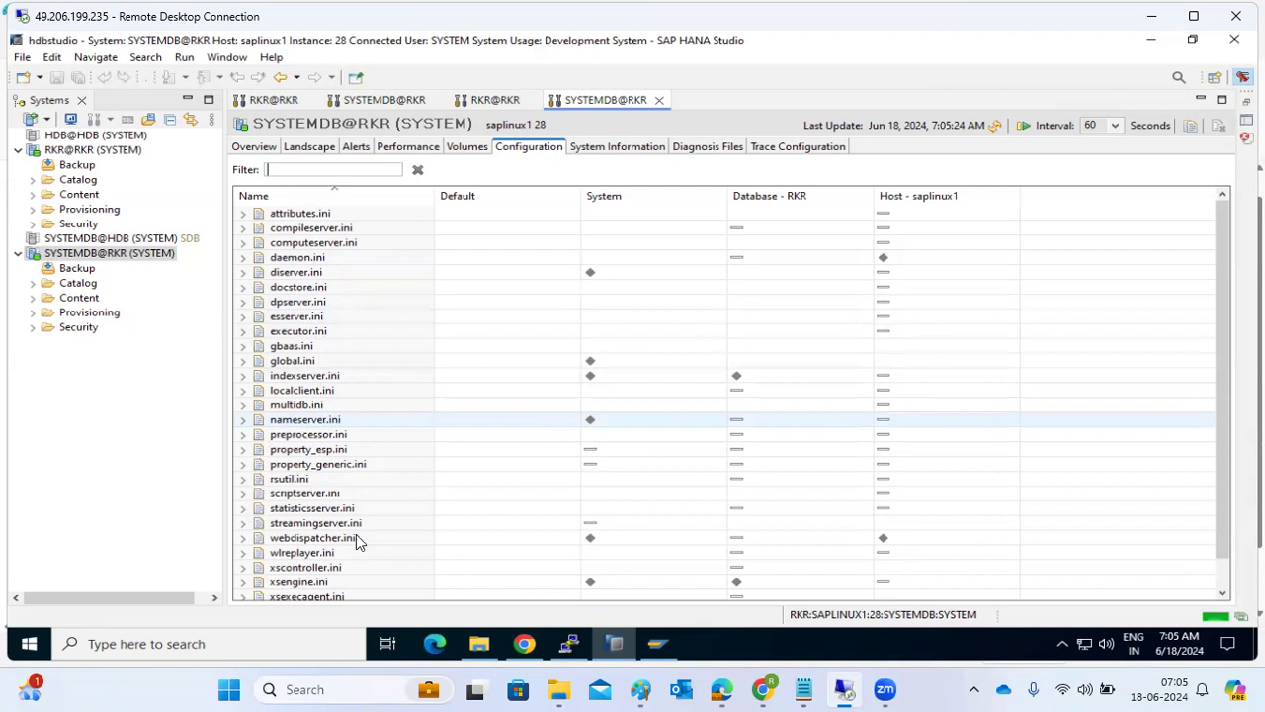
Browse the SYSTEMDB@RKR configuration files, expand webdispatcher.ini to examine its sections, and collapse it again.
{"action": "scroll", "coordinate": [357, 538], "scroll_direction": "down", "scroll_amount": 1}
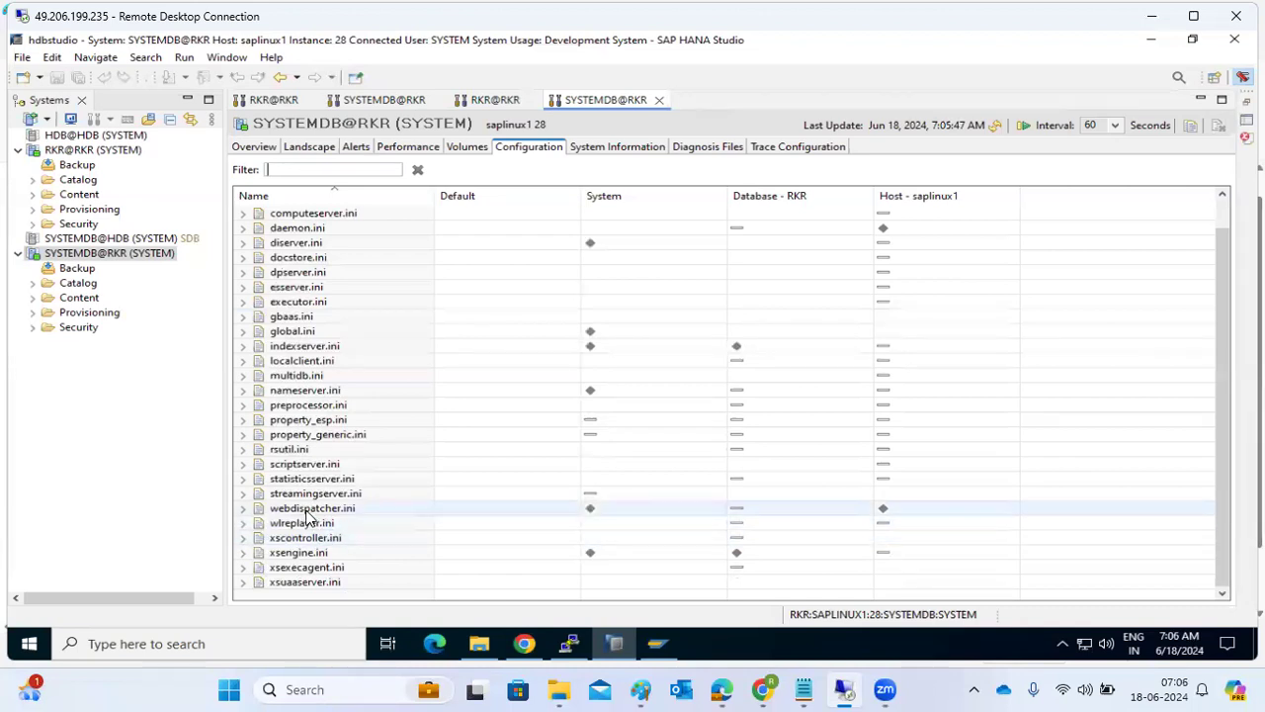
{"action": "left_click", "coordinate": [242, 510]}
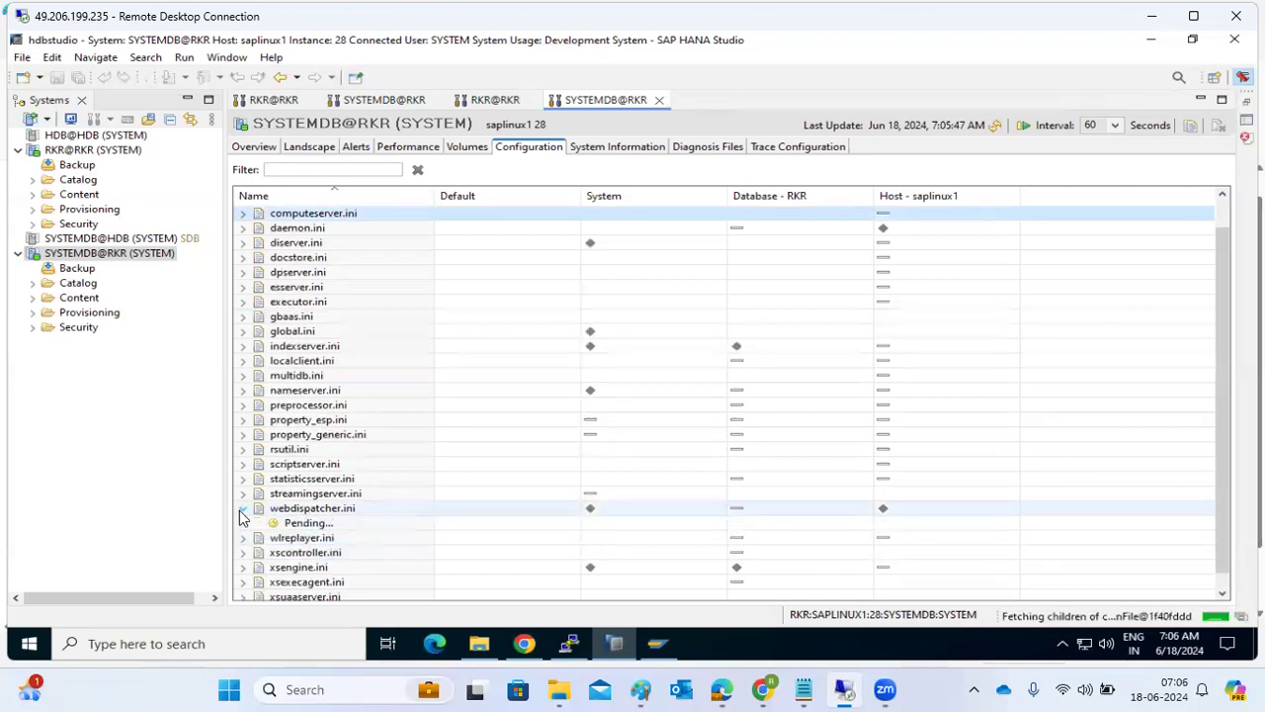
{"action": "scroll", "coordinate": [304, 557], "scroll_direction": "down", "scroll_amount": 4}
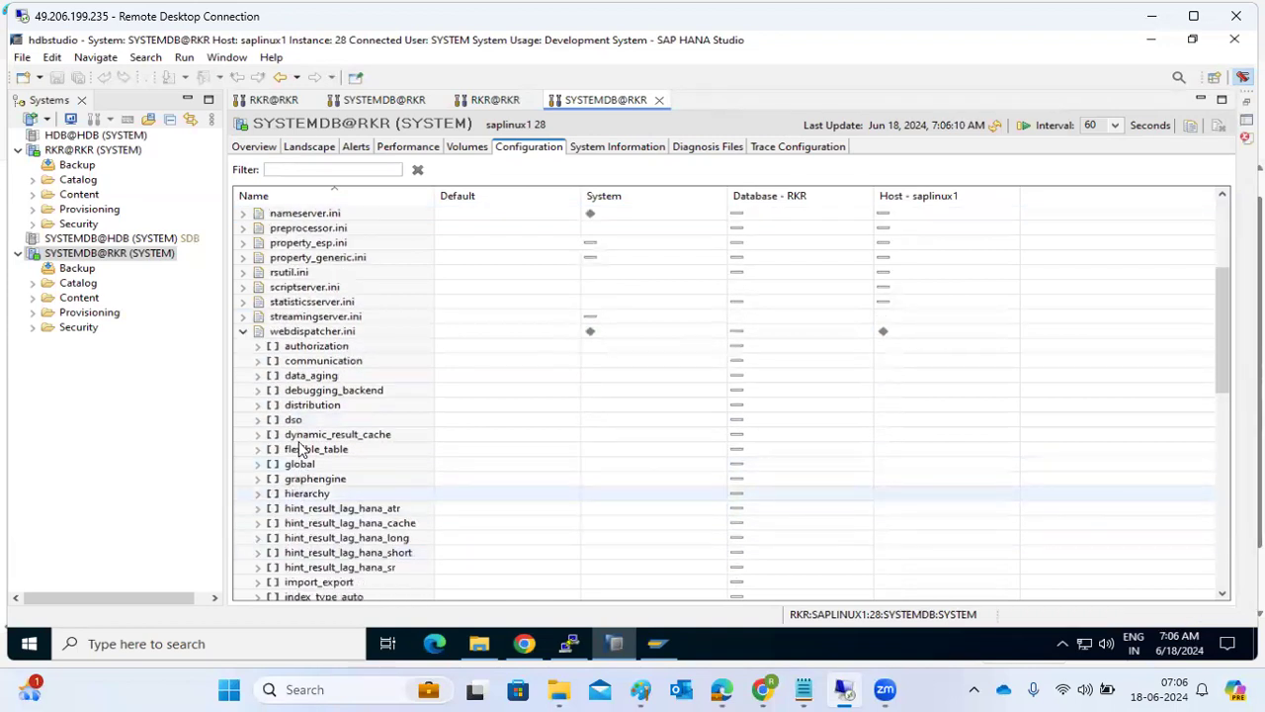
{"action": "scroll", "coordinate": [302, 439], "scroll_direction": "up", "scroll_amount": 4}
{"action": "scroll", "coordinate": [302, 445], "scroll_direction": "up", "scroll_amount": 1}
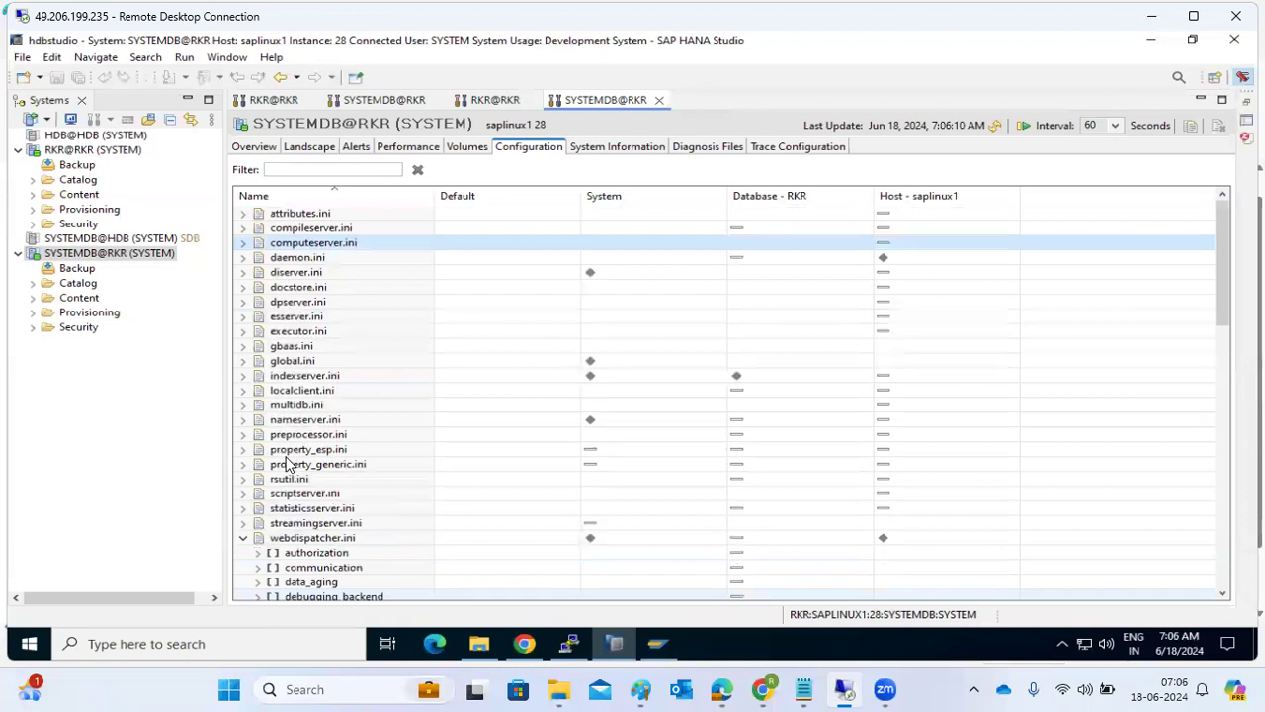
{"action": "left_click", "coordinate": [242, 538]}
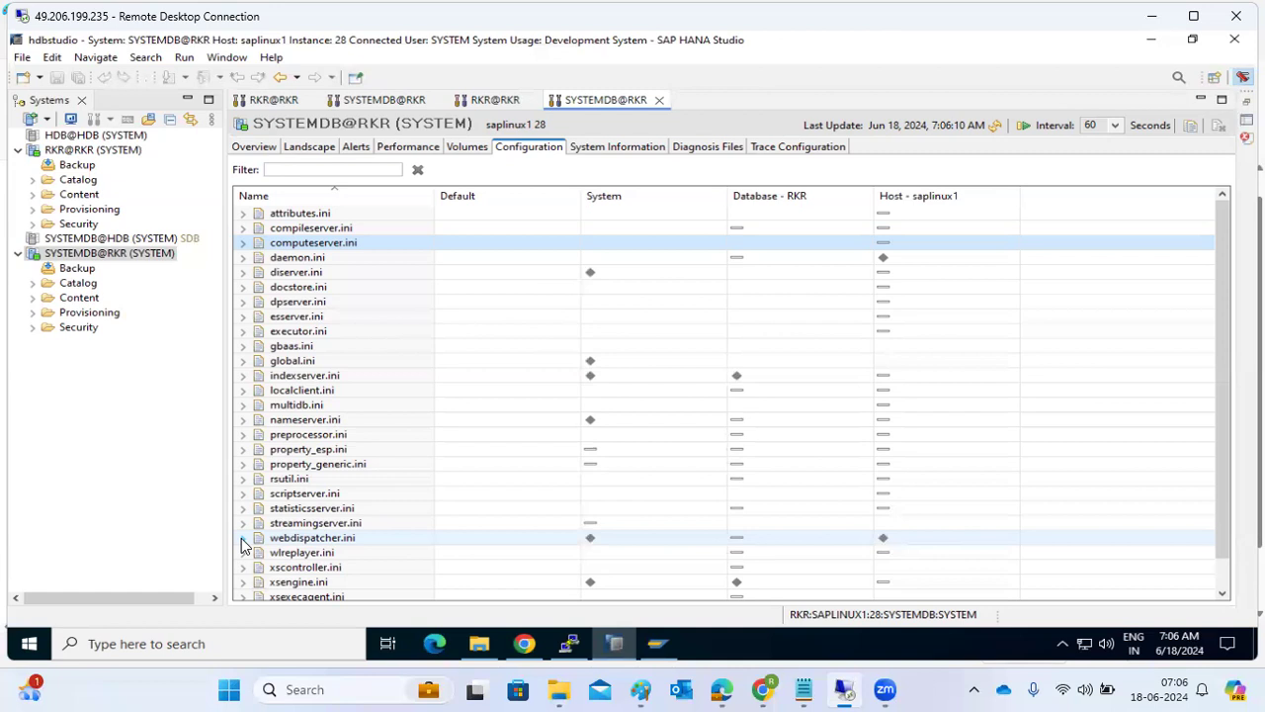
Switch to Paint and add the subheading MEMORY PARAMETERS below the title, followed by a blank line.
{"action": "left_click", "coordinate": [633, 690]}
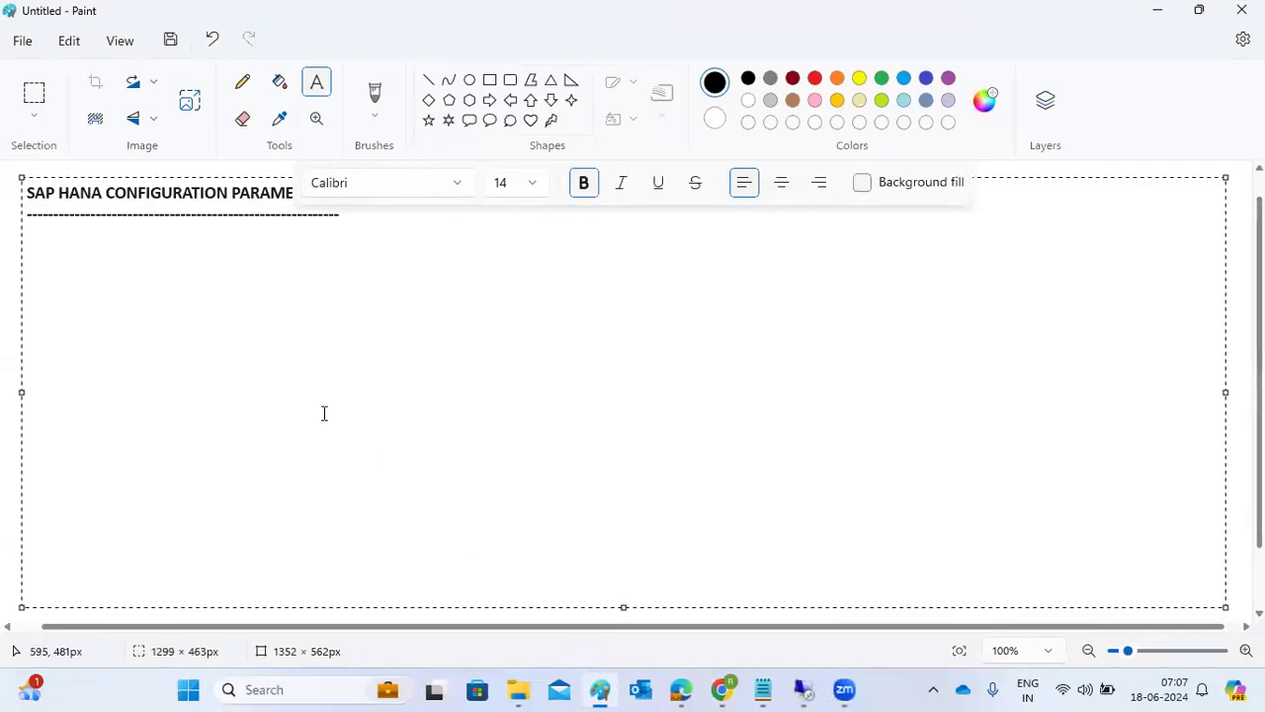
{"action": "type", "text": "MEMOR"}
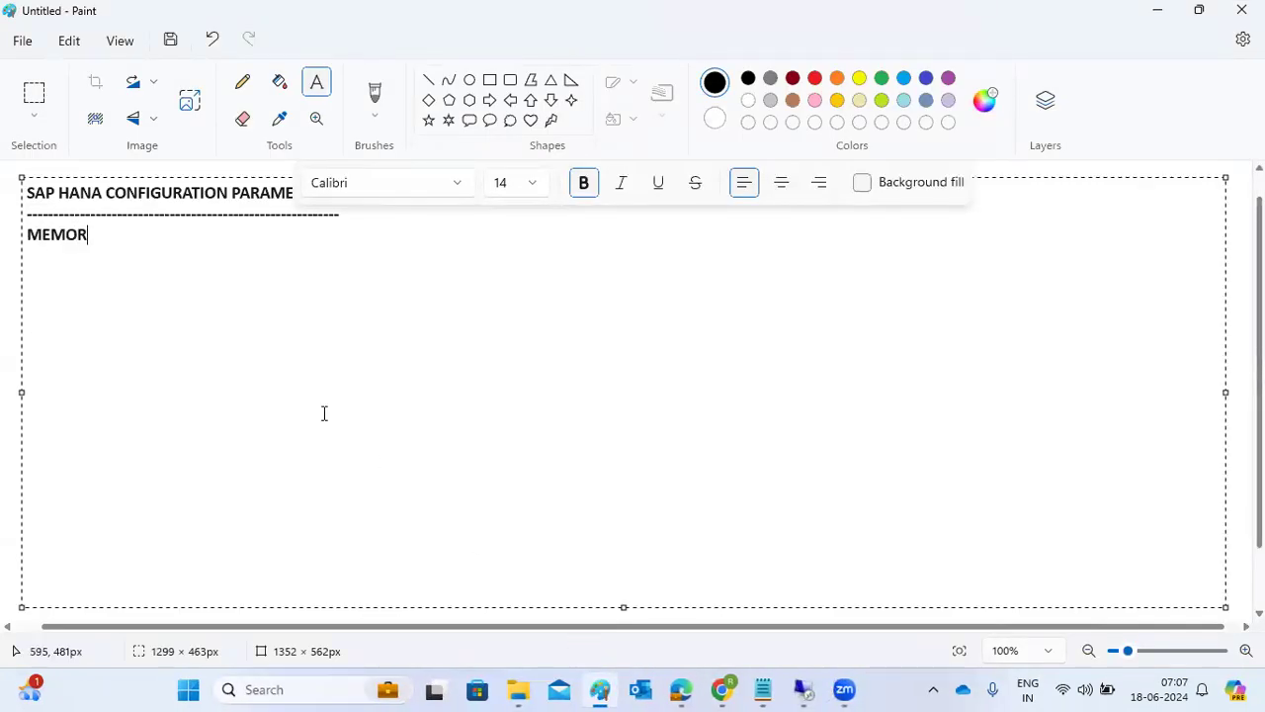
{"action": "type", "text": "Y PARAMETERS"}
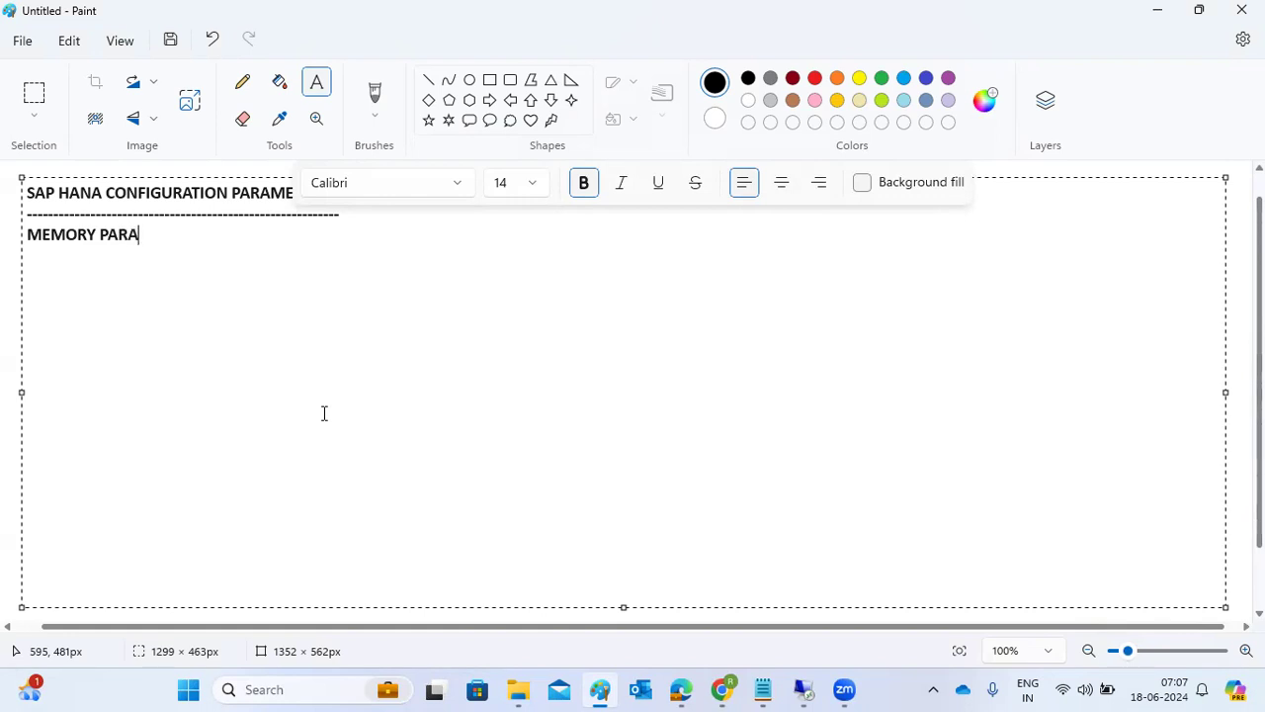
{"action": "key", "text": "Return"}
{"action": "key", "text": "Return"}
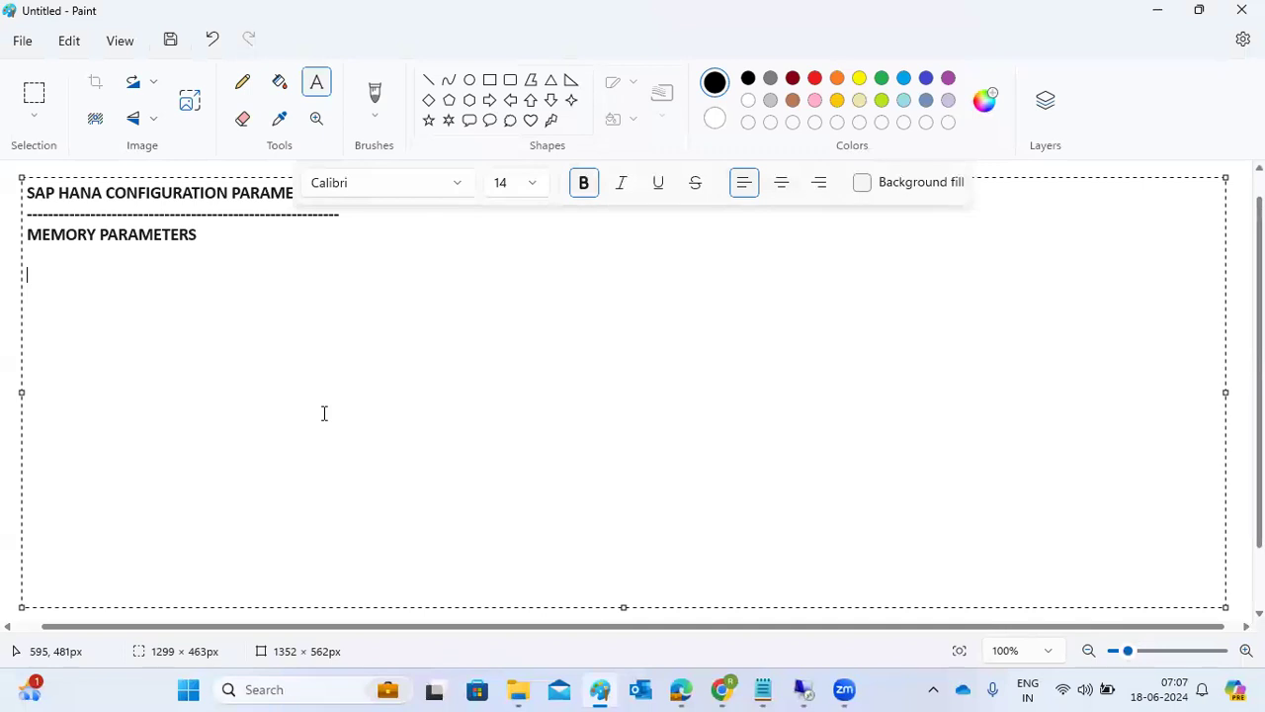
List GLOBAL_ALLOCATION_LIMIT under the memory parameters heading and begin the following line with STATEMENT_.
{"action": "type", "text": "GLOBAL_ALLOCATI"}
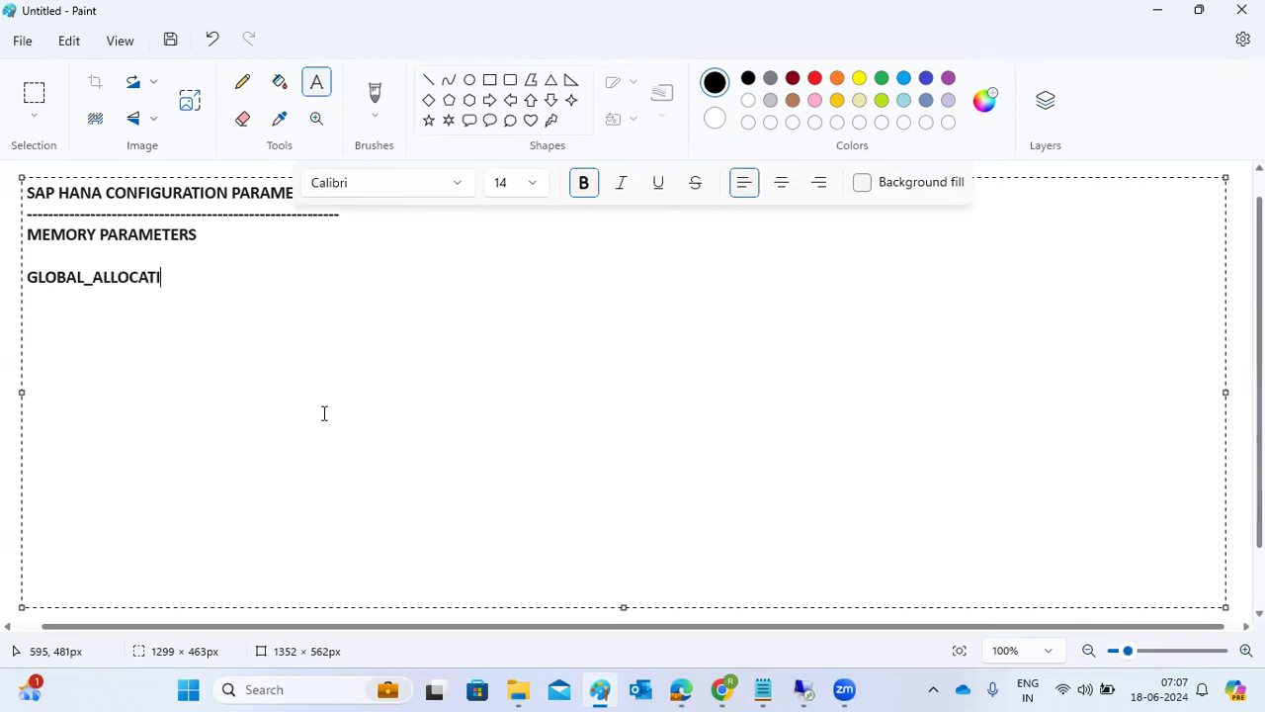
{"action": "type", "text": "ON_LIMIT"}
{"action": "key", "text": "Return"}
{"action": "type", "text": "ST"}
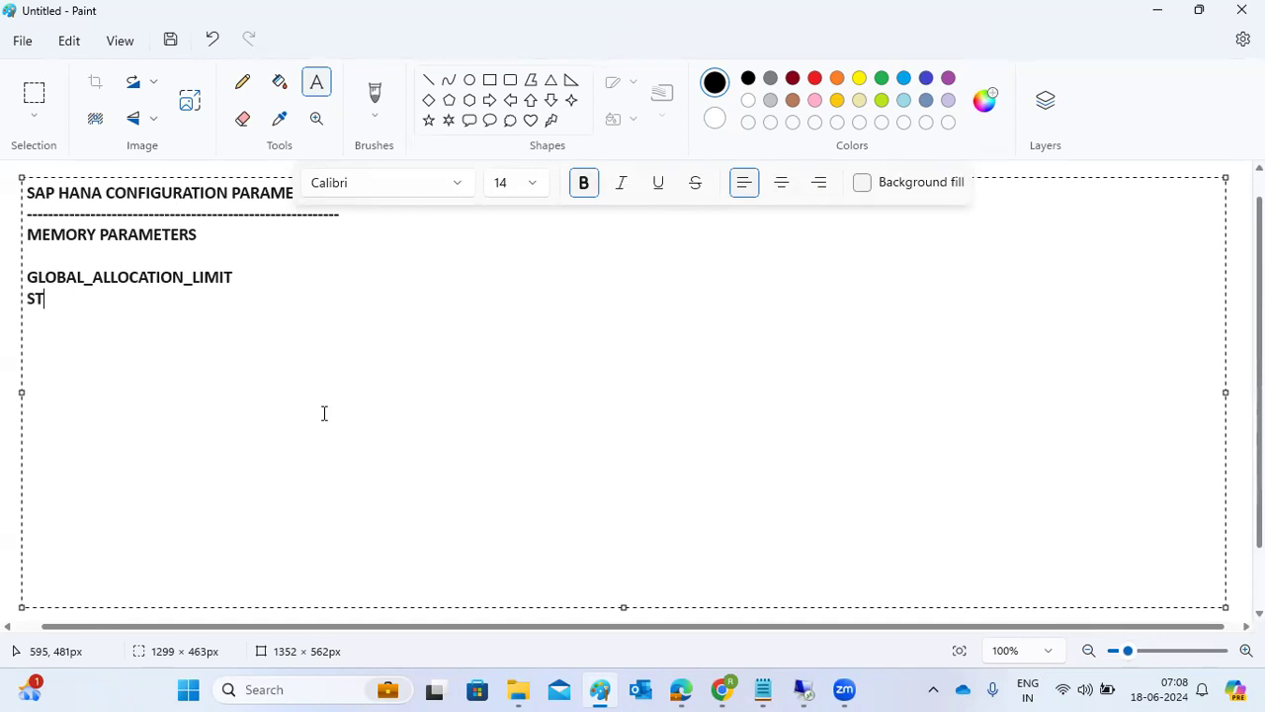
{"action": "type", "text": "ATEMENT_"}
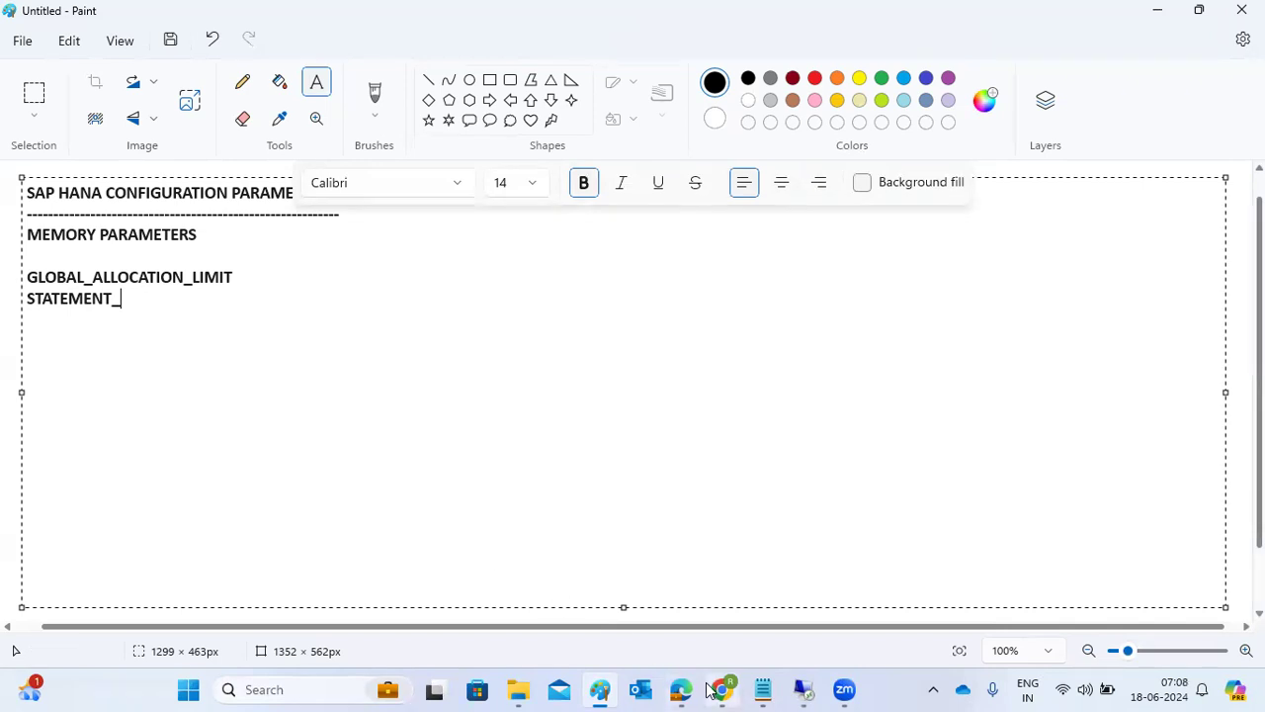
Switch to the remote SAP HANA Studio session and filter the SYSTEMDB@RKR configuration by global_allocation.
{"action": "left_click", "coordinate": [800, 689]}
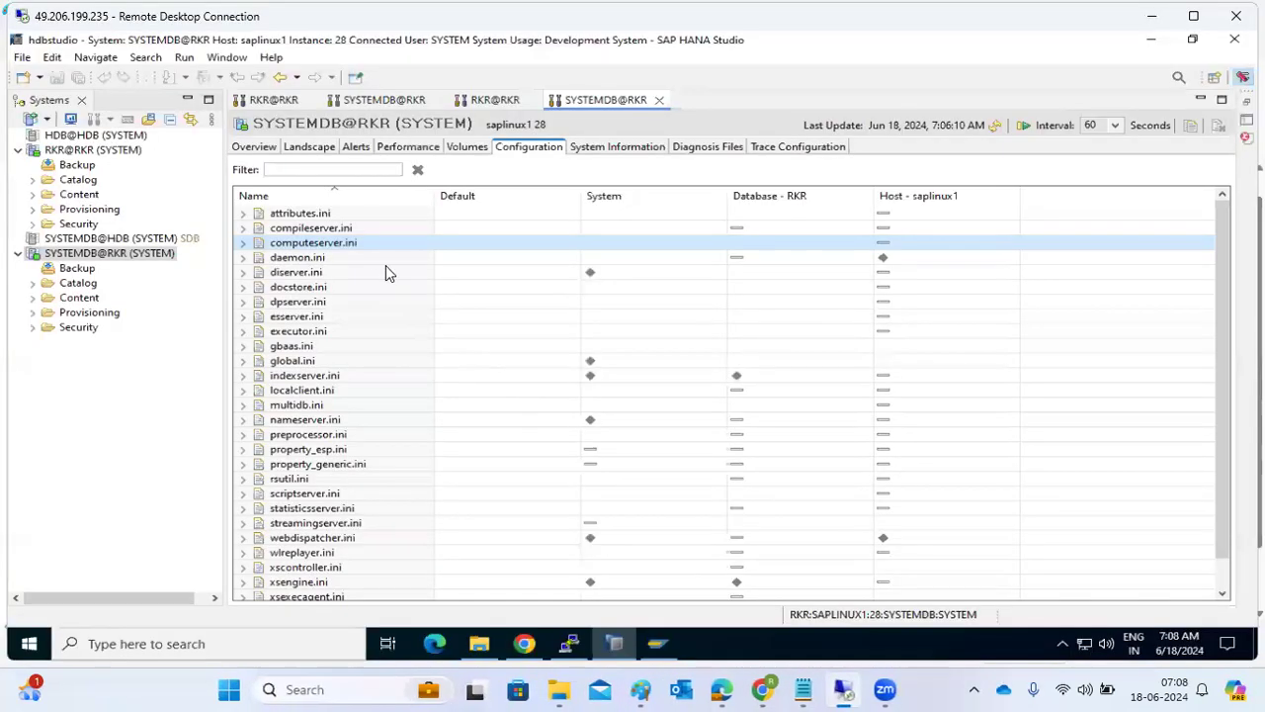
{"action": "left_click", "coordinate": [302, 169]}
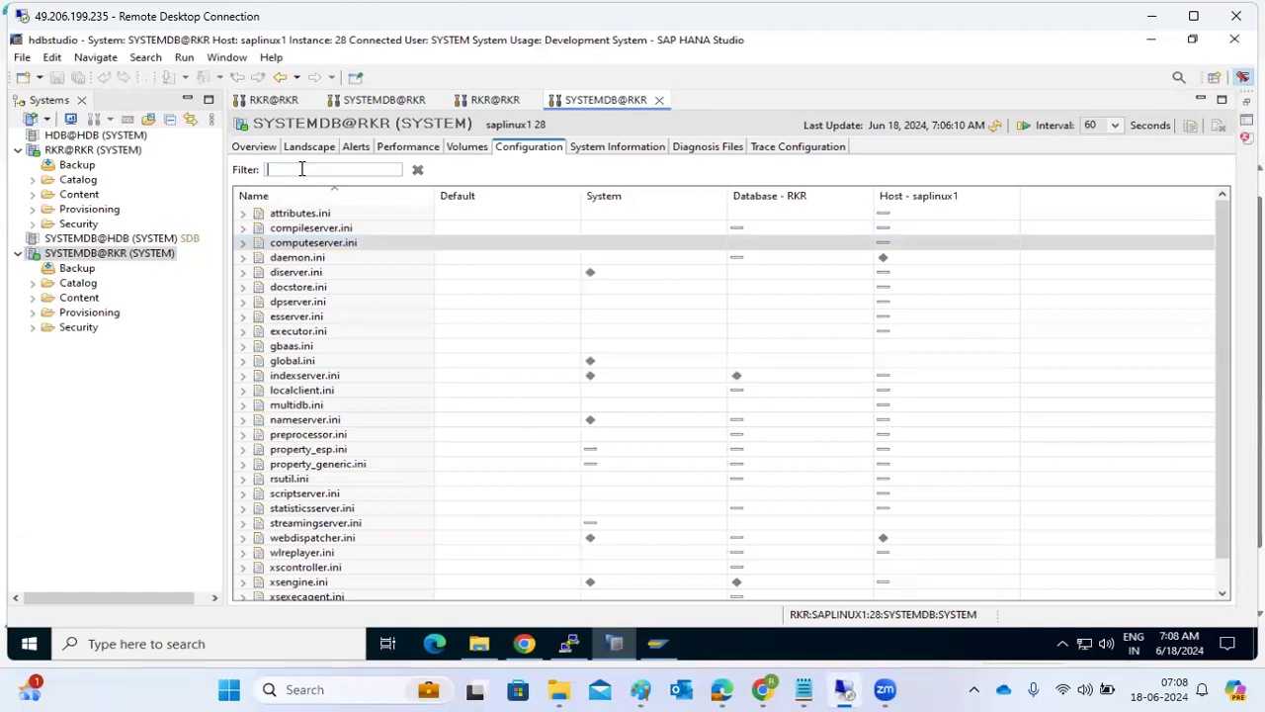
{"action": "type", "text": "global"}
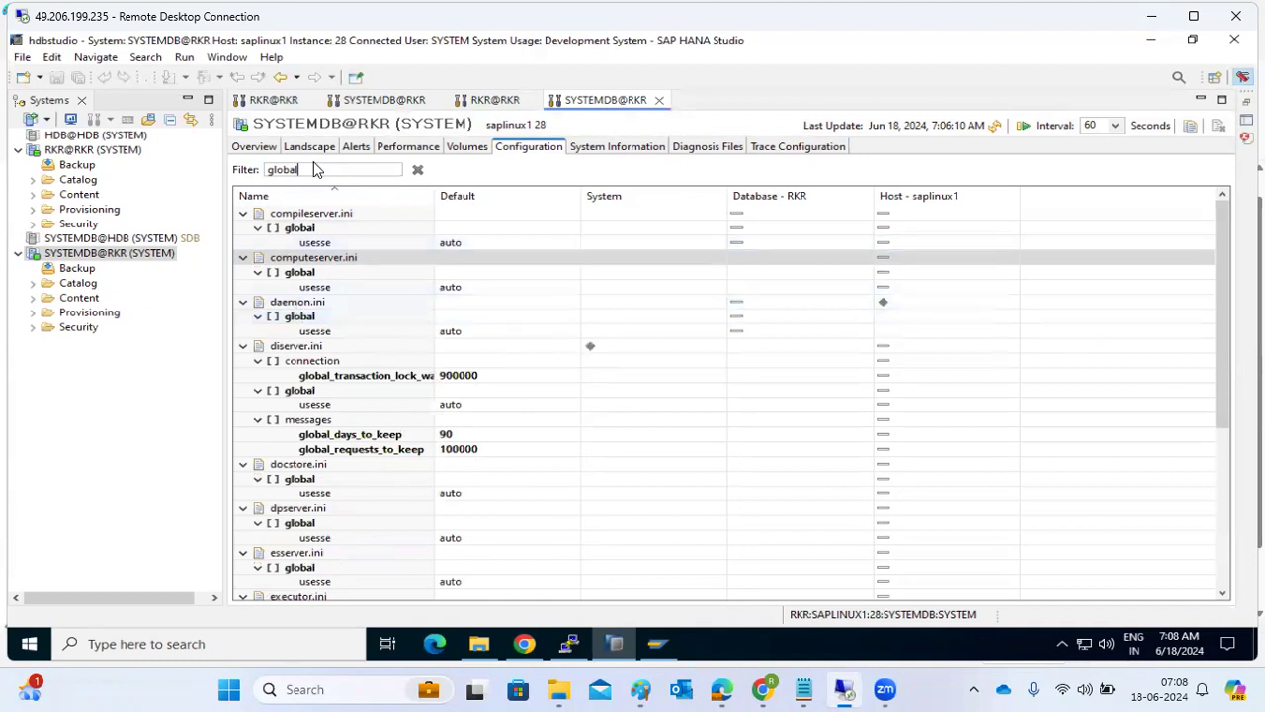
{"action": "type", "text": "_allocation"}
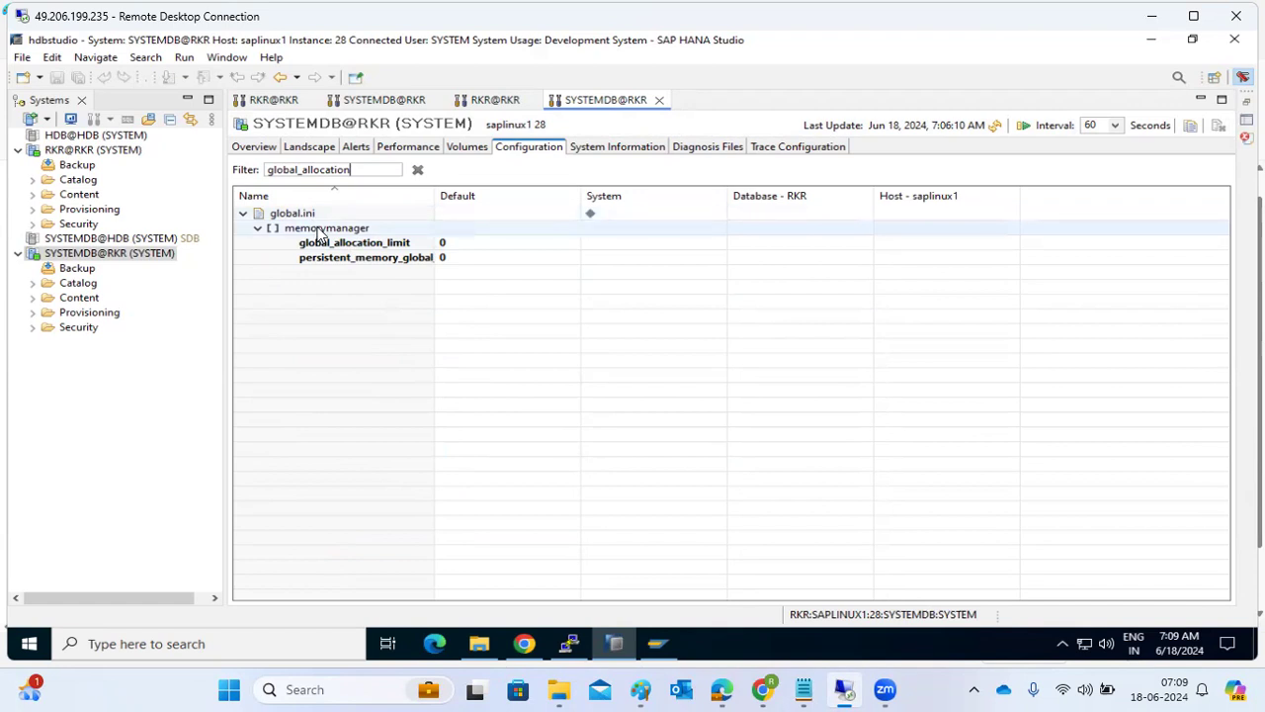
Try to save 2000 as the new system-level value of global_allocation_limit in global.ini's memorymanager section.
{"action": "left_click", "coordinate": [324, 245]}
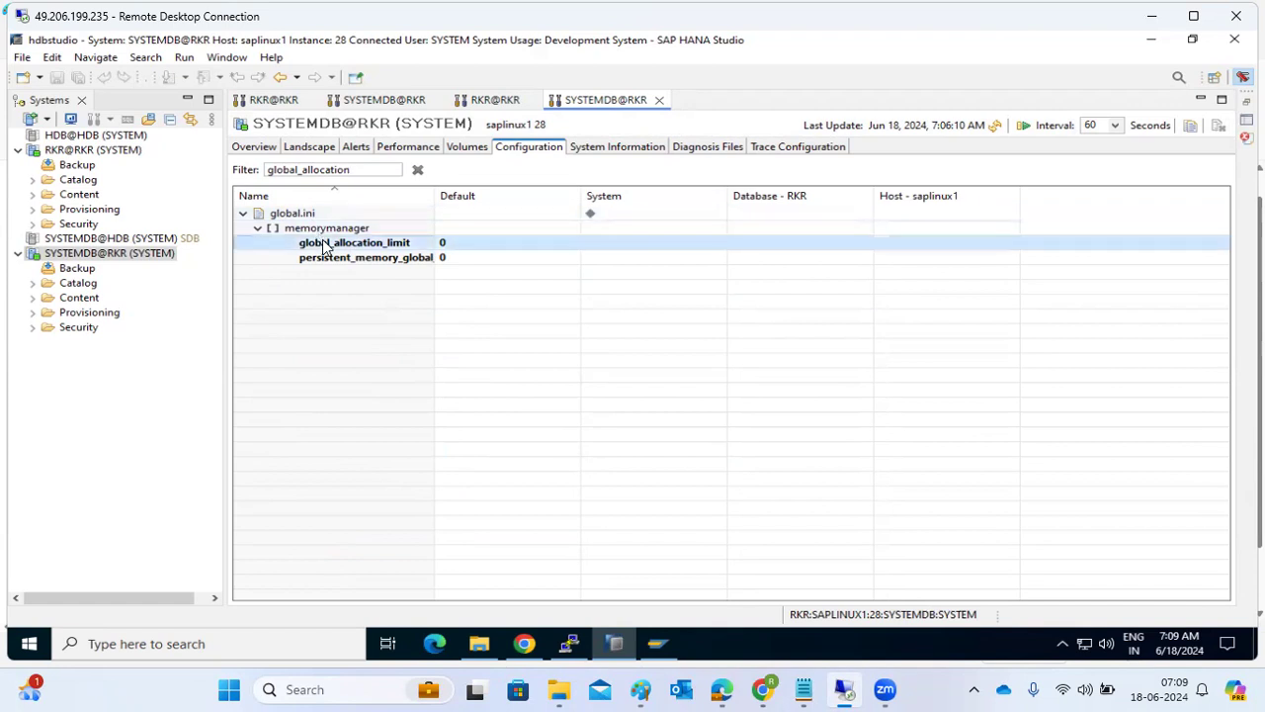
{"action": "double_click", "coordinate": [321, 245]}
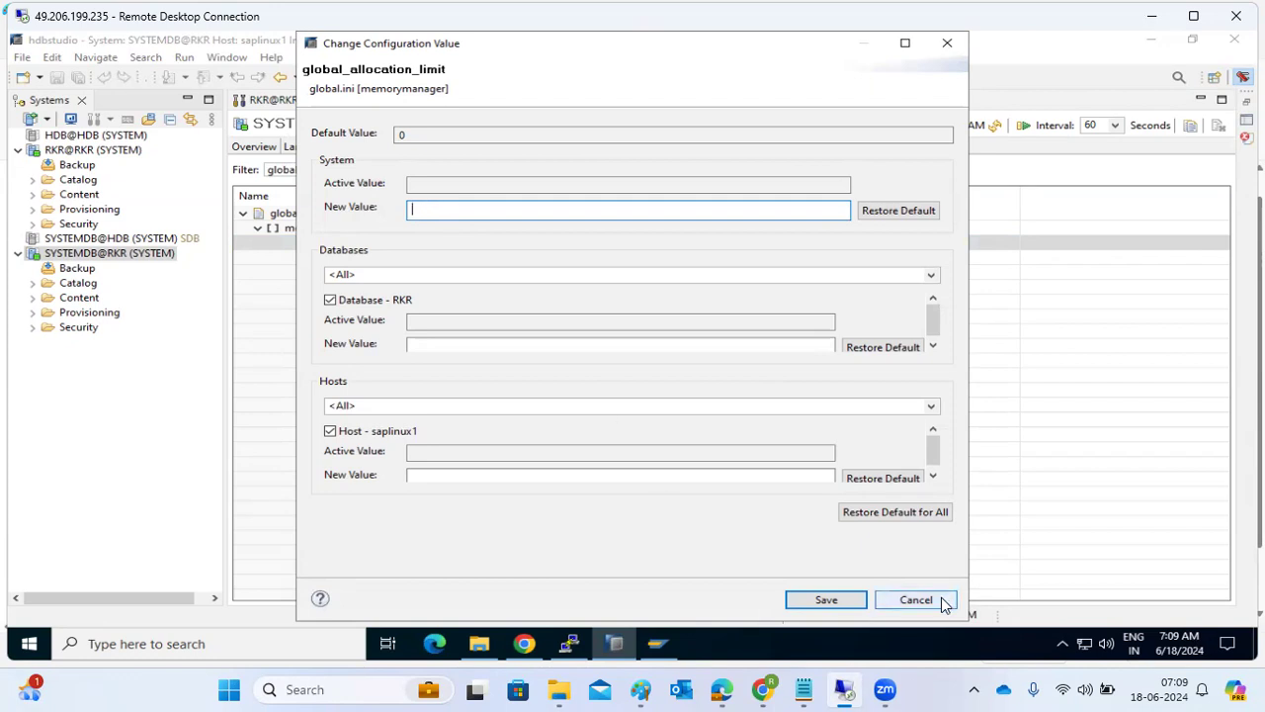
{"action": "type", "text": "2000"}
{"action": "left_click", "coordinate": [829, 601]}
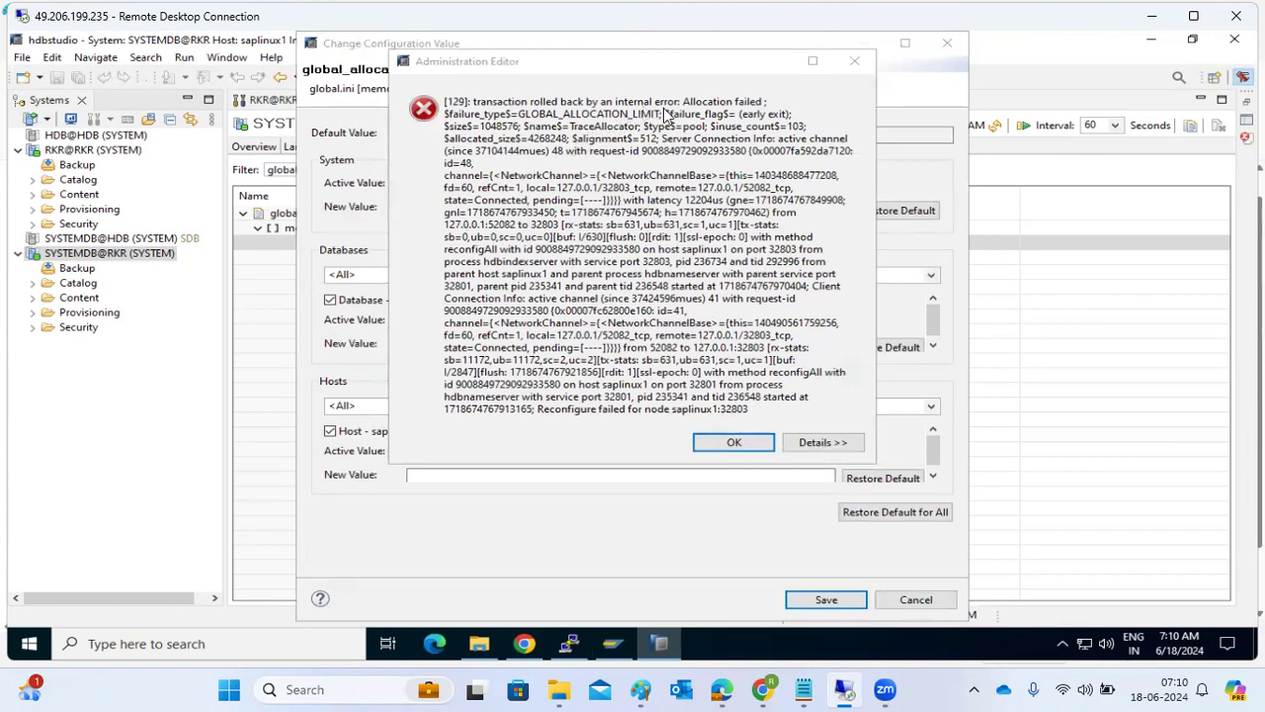
{"action": "left_click", "coordinate": [756, 441]}
Try to save 20000 as the system-level global_allocation_limit, and close the configuration dialog without saving.
{"action": "left_click", "coordinate": [444, 205]}
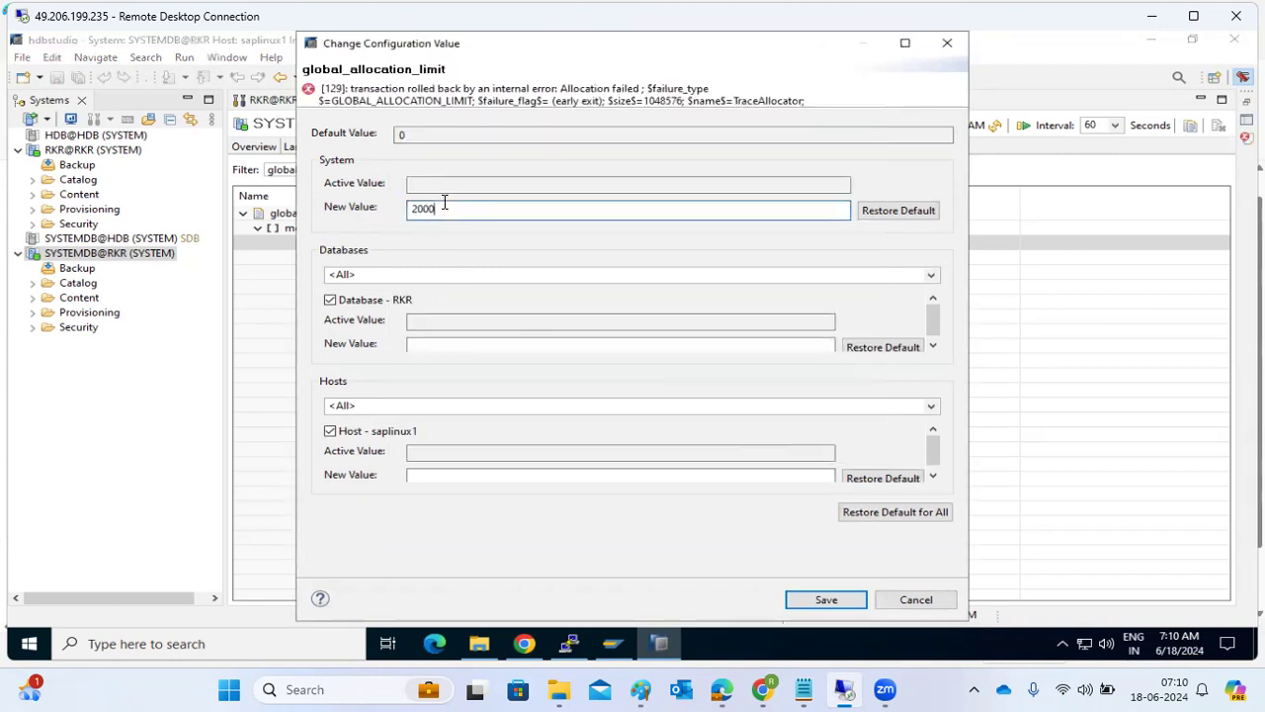
{"action": "type", "text": "0"}
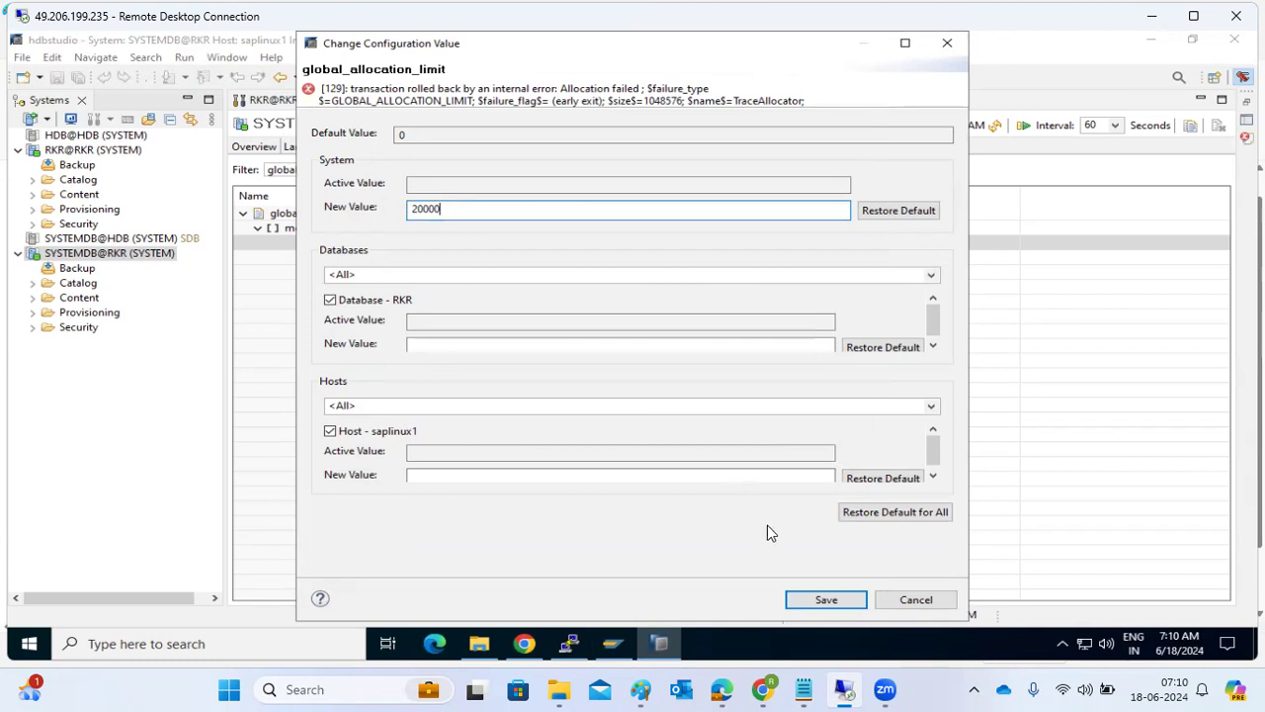
{"action": "left_click", "coordinate": [824, 601]}
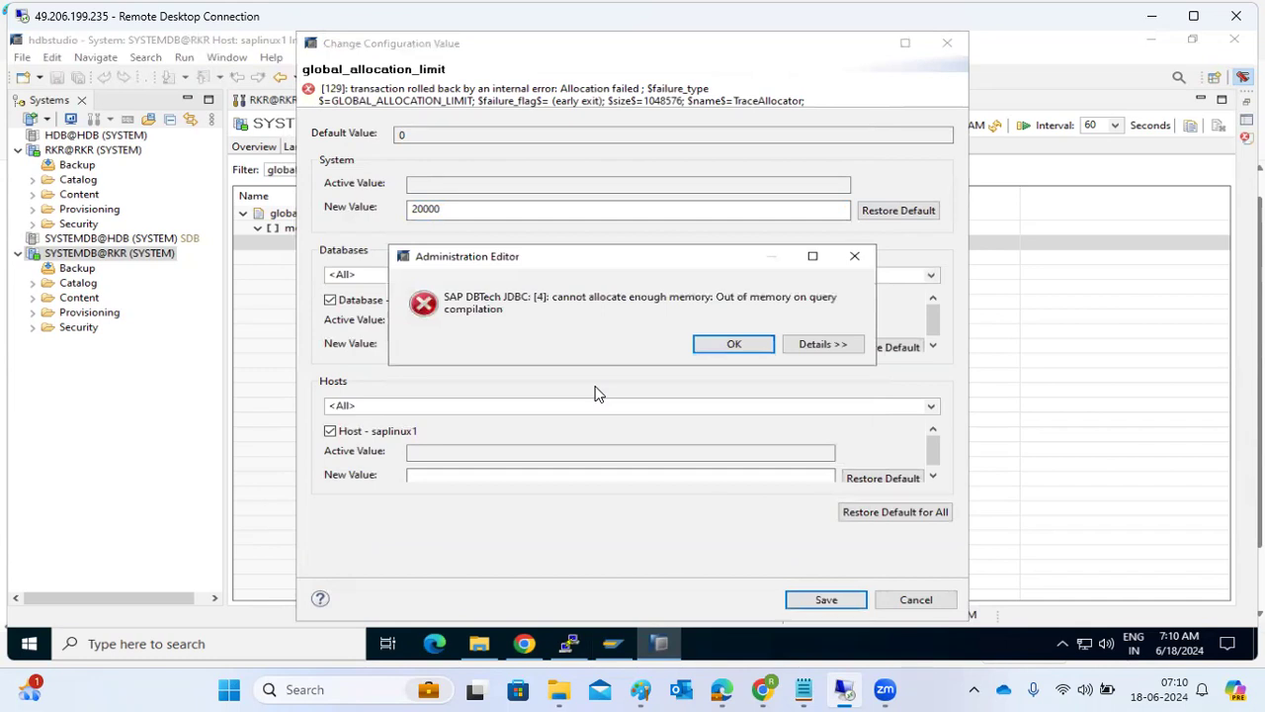
{"action": "left_click", "coordinate": [734, 344]}
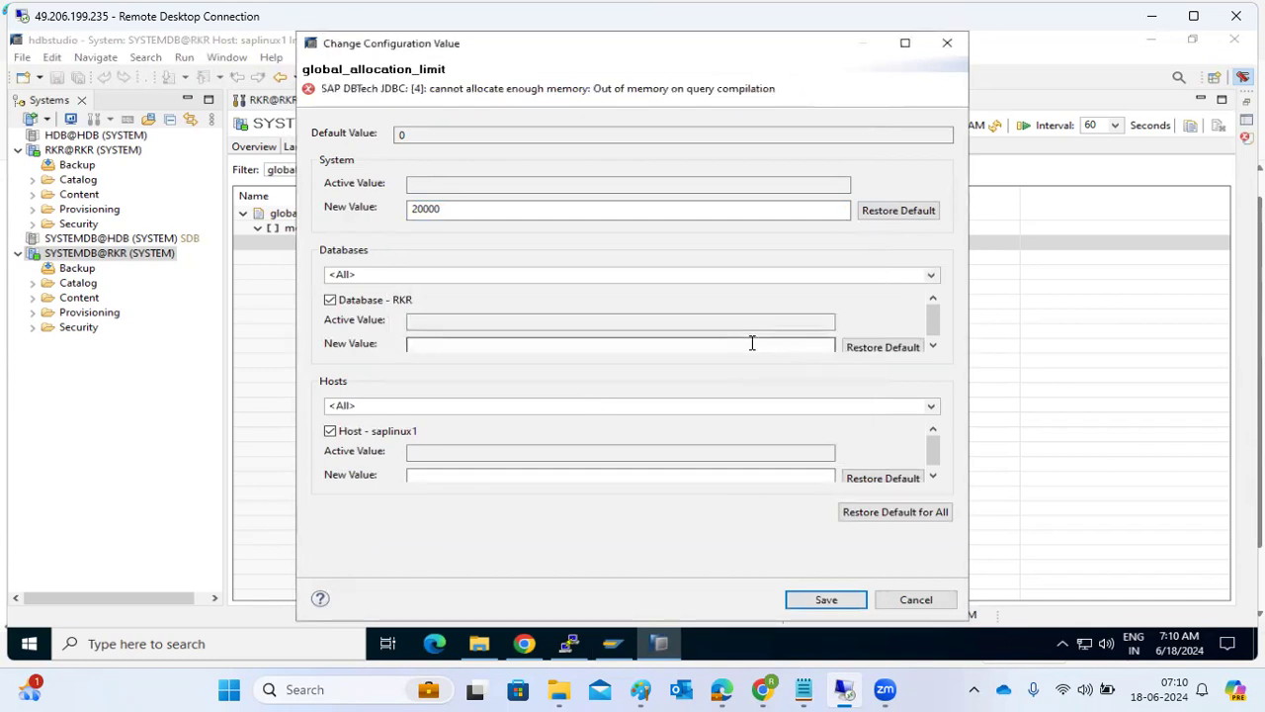
{"action": "left_click", "coordinate": [901, 603]}
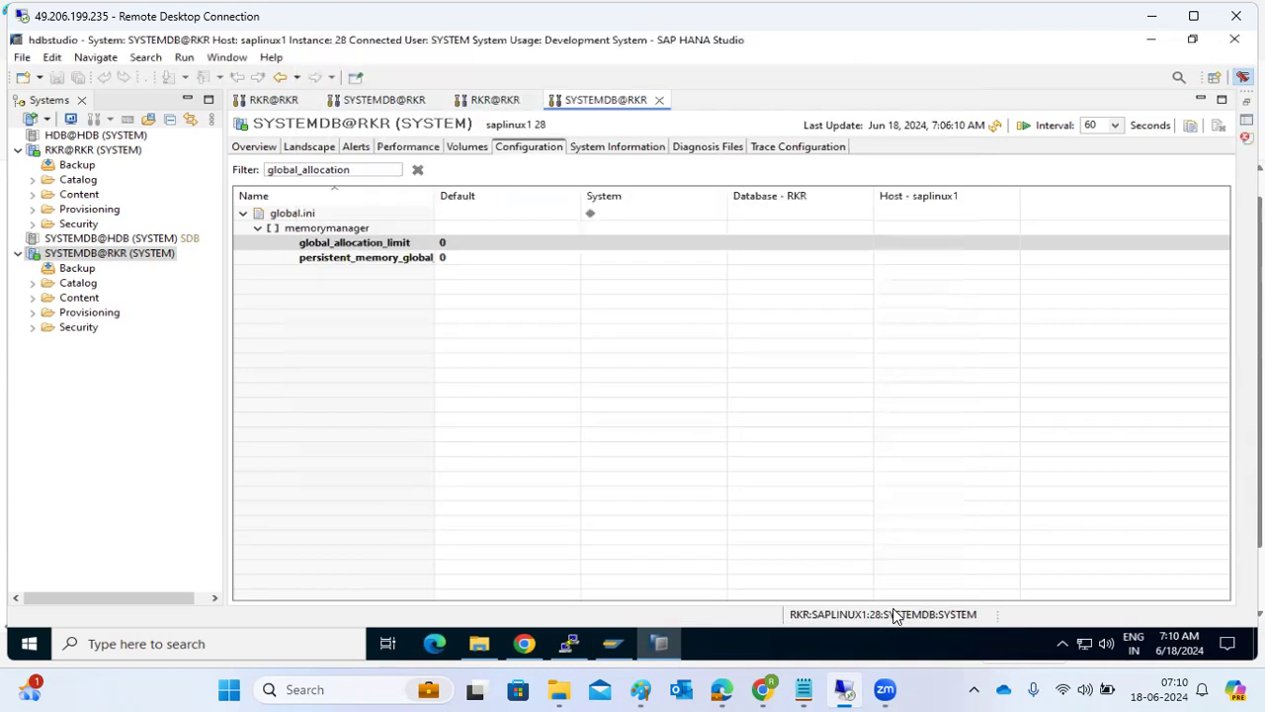
Open the RKR@RKR administration view and check the system's connection status.
{"action": "left_click", "coordinate": [78, 153]}
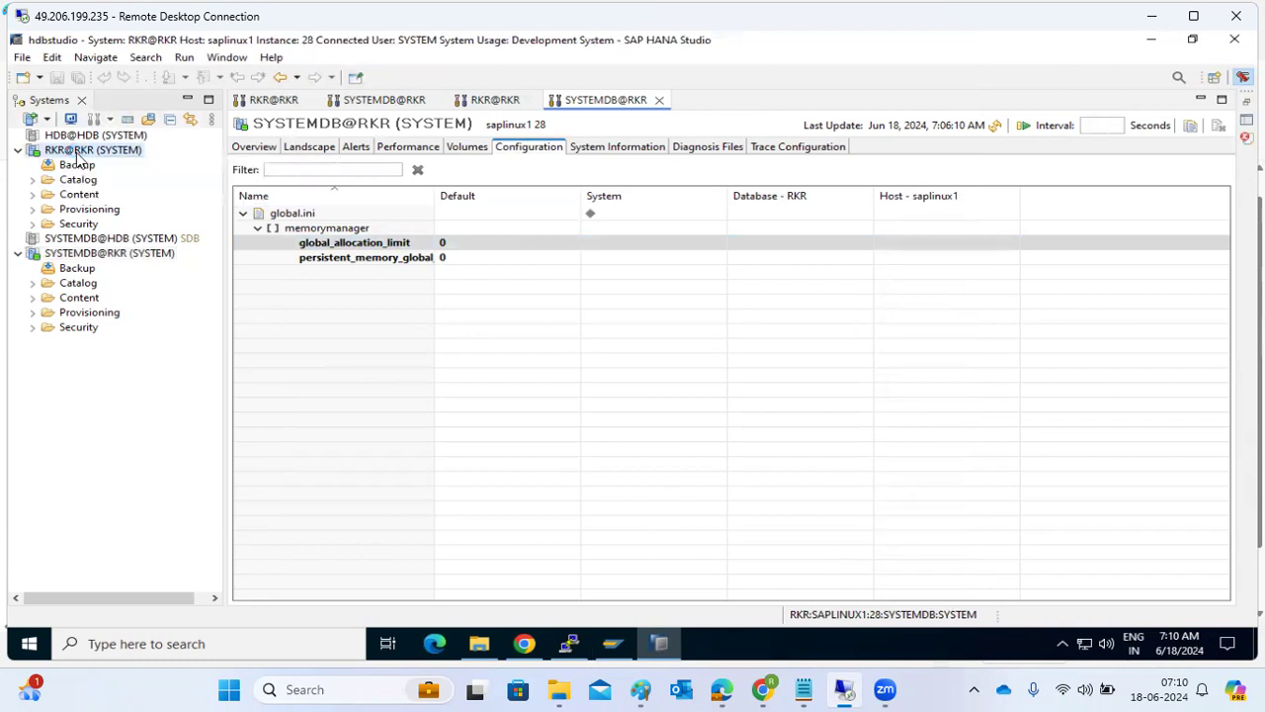
{"action": "double_click", "coordinate": [77, 152]}
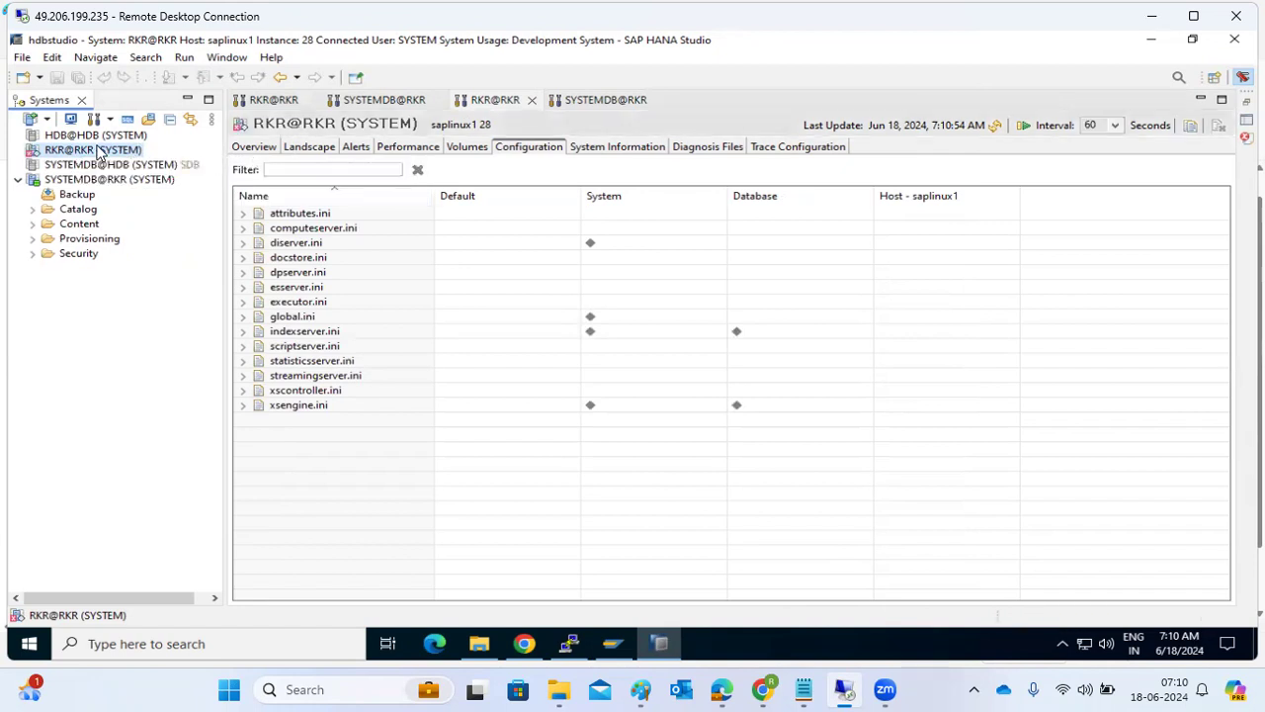
{"action": "mouse_move", "coordinate": [67, 150]}
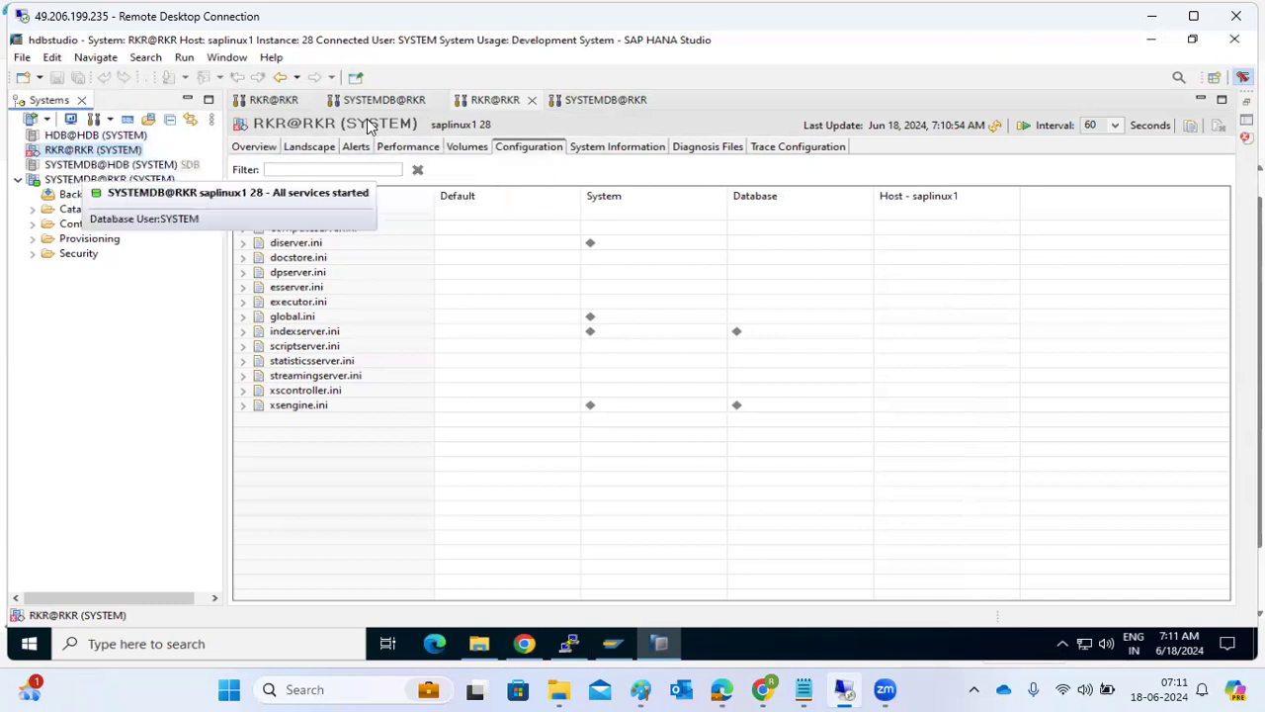
Return to the SYSTEMDB@RKR configuration, refresh it, and check the system's status in the systems list.
{"action": "left_click", "coordinate": [601, 99]}
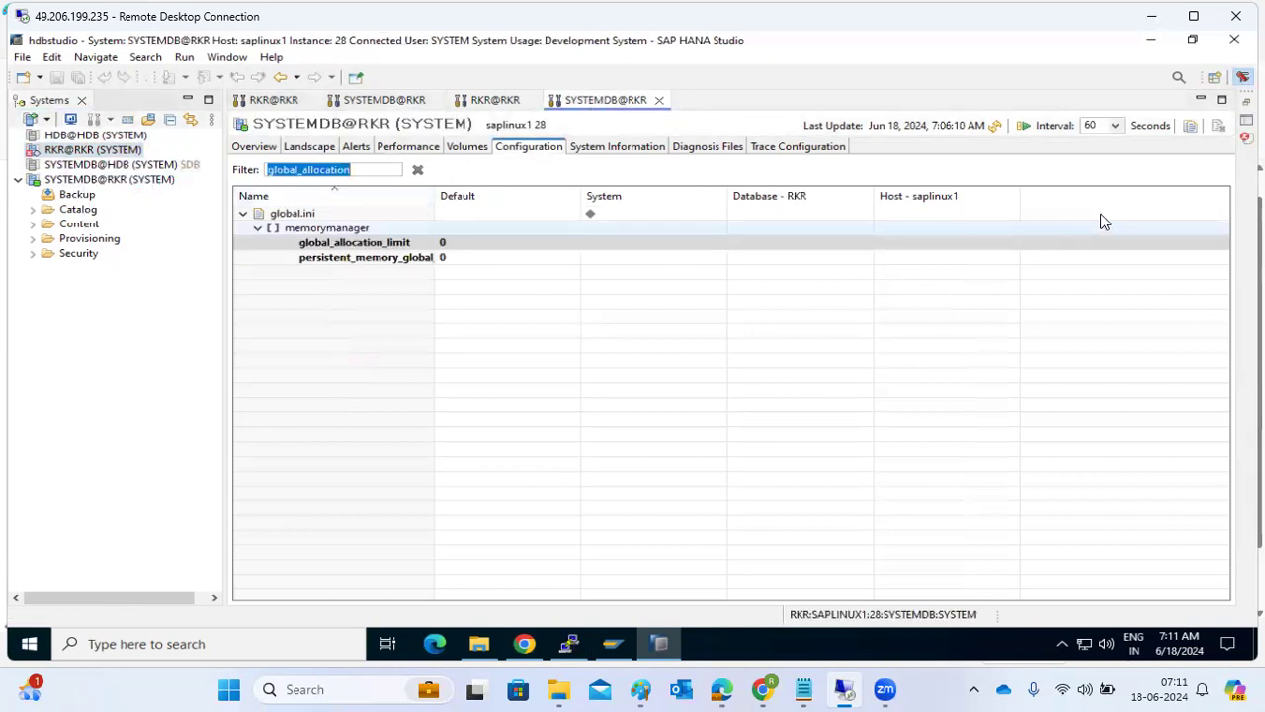
{"action": "left_click", "coordinate": [995, 127]}
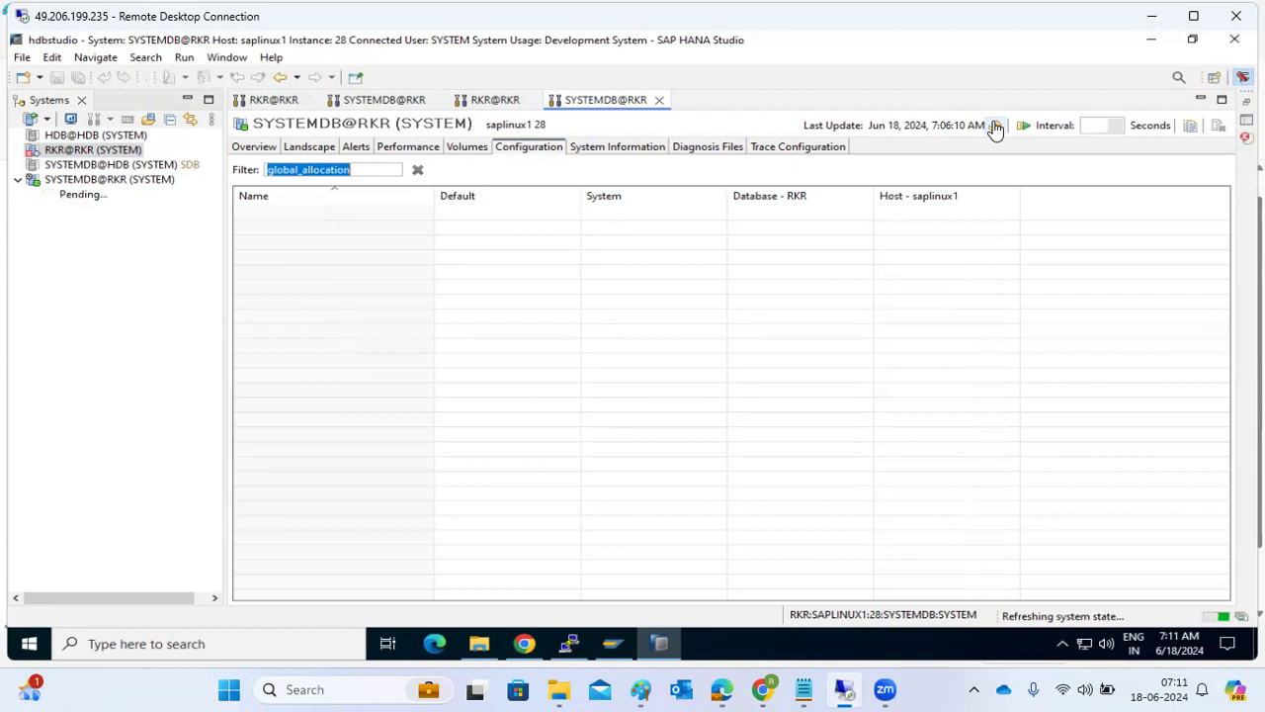
{"action": "left_click", "coordinate": [995, 127]}
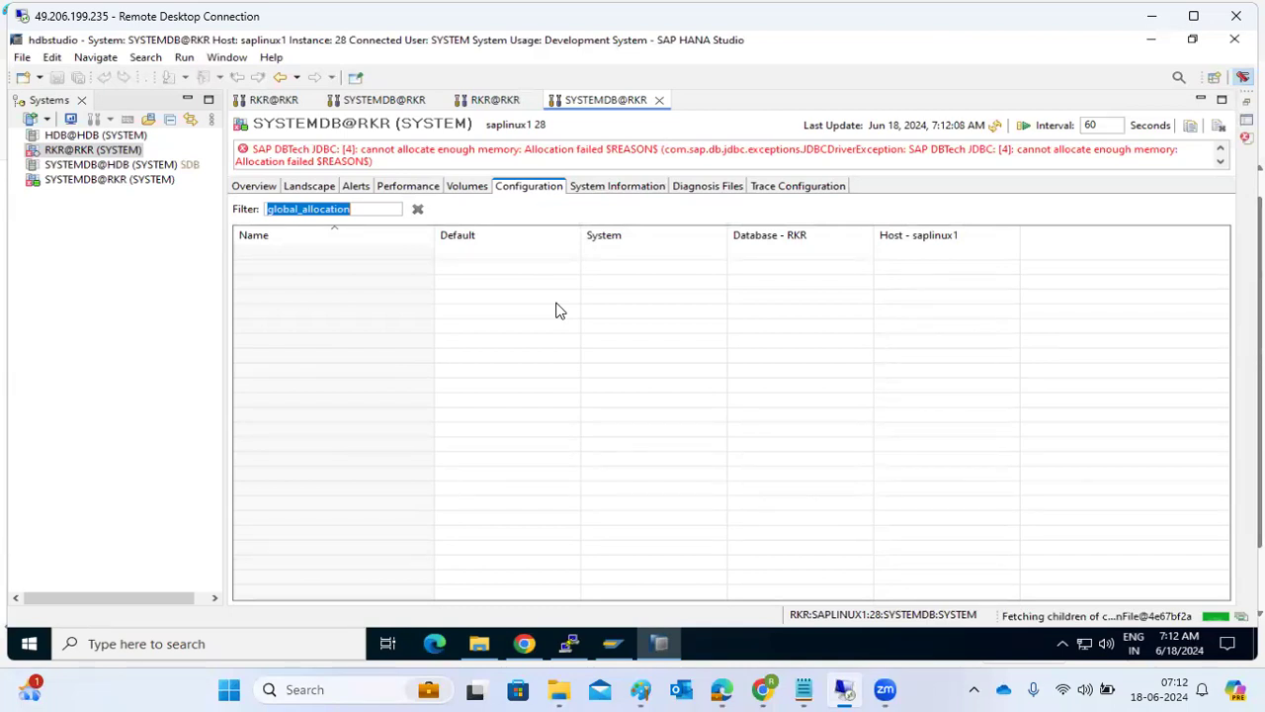
{"action": "left_click", "coordinate": [84, 184]}
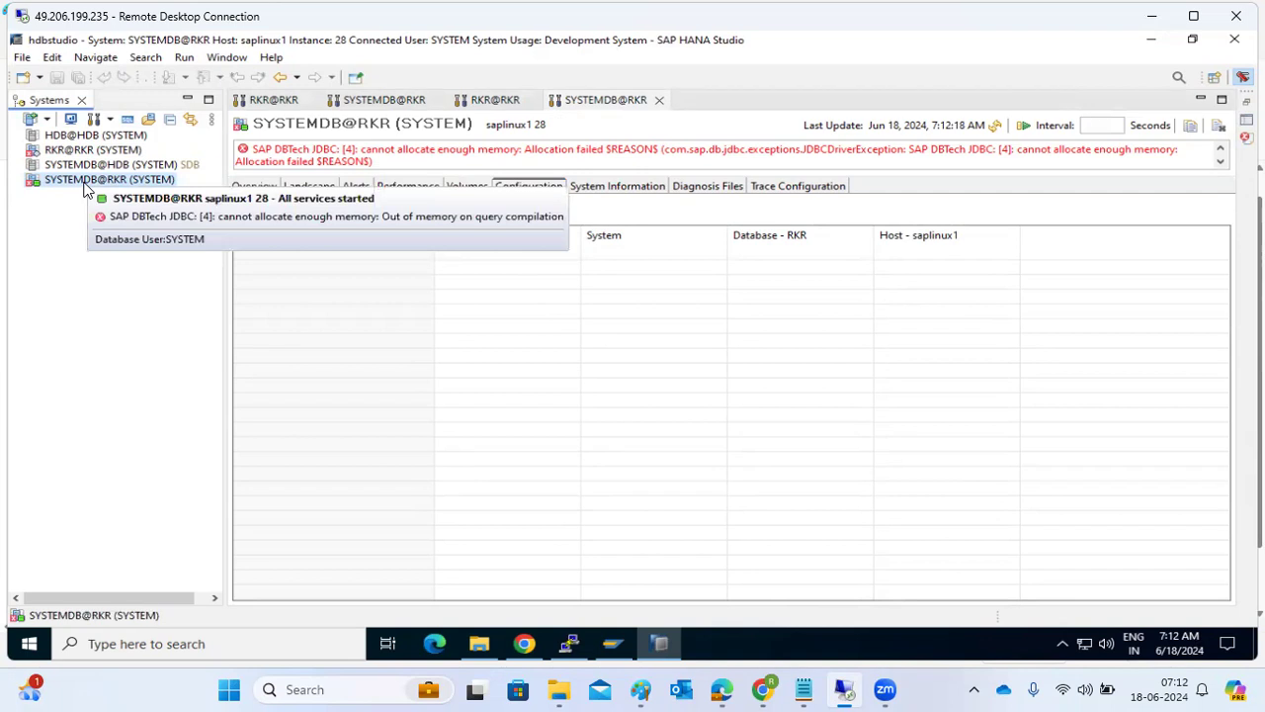
{"action": "left_click", "coordinate": [572, 645]}
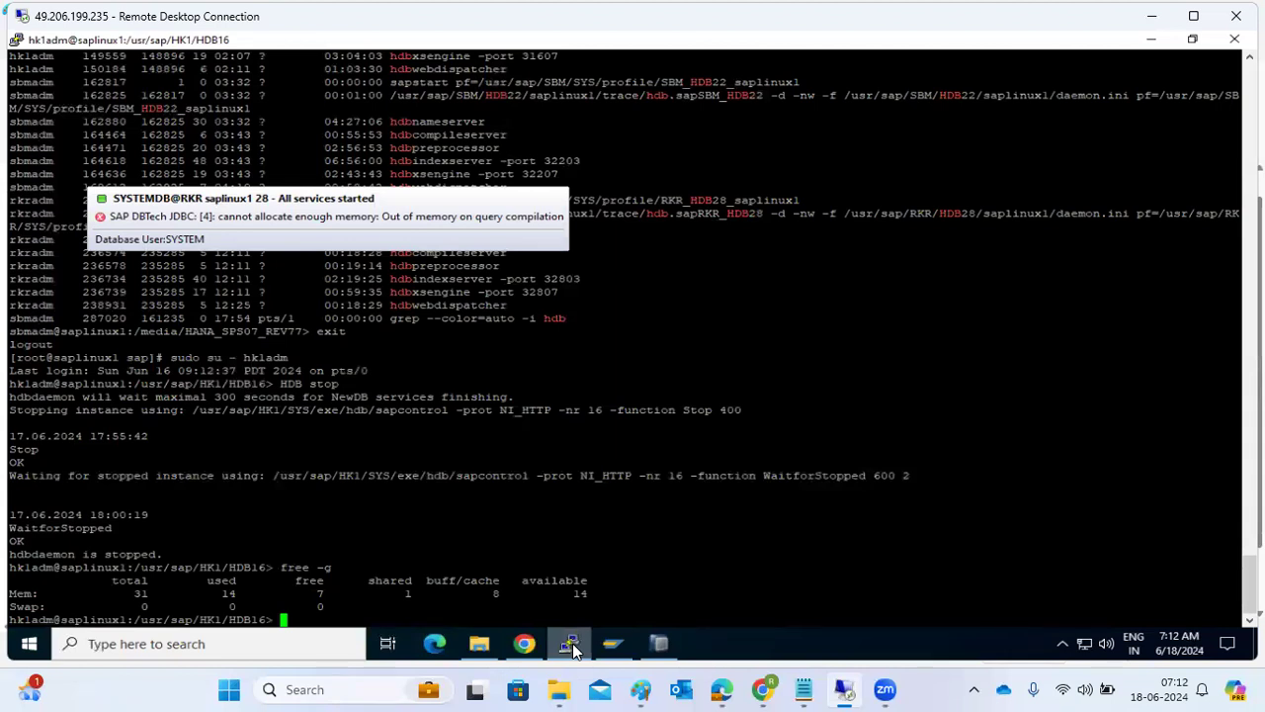
{"action": "left_click", "coordinate": [572, 642]}
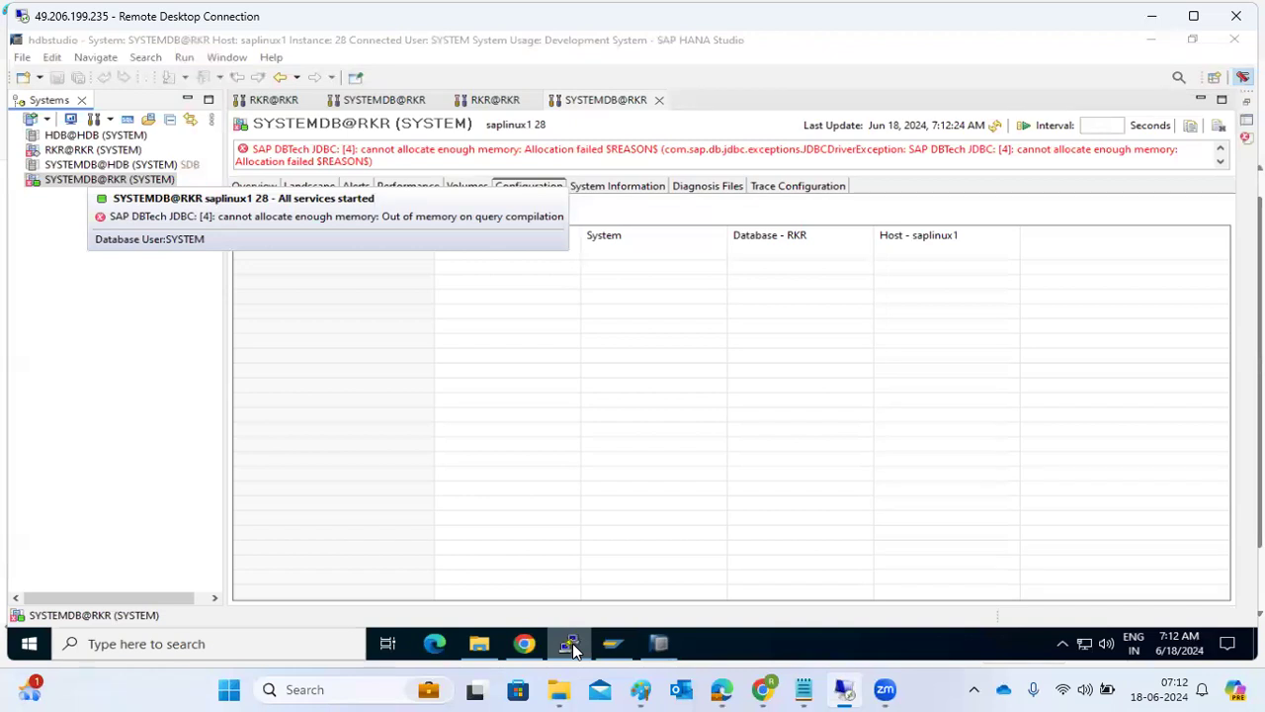
{"action": "left_click", "coordinate": [572, 643]}
{"action": "left_click", "coordinate": [135, 216]}
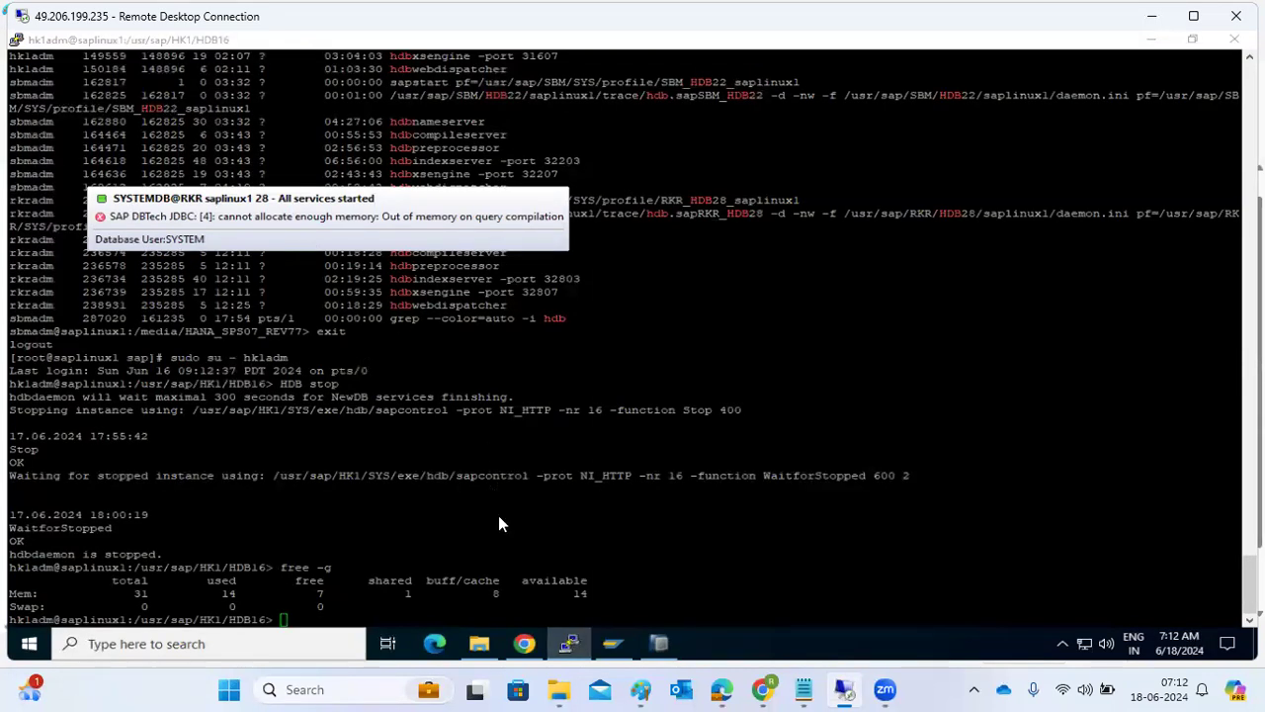
{"action": "left_click", "coordinate": [574, 646]}
{"action": "left_click", "coordinate": [575, 649]}
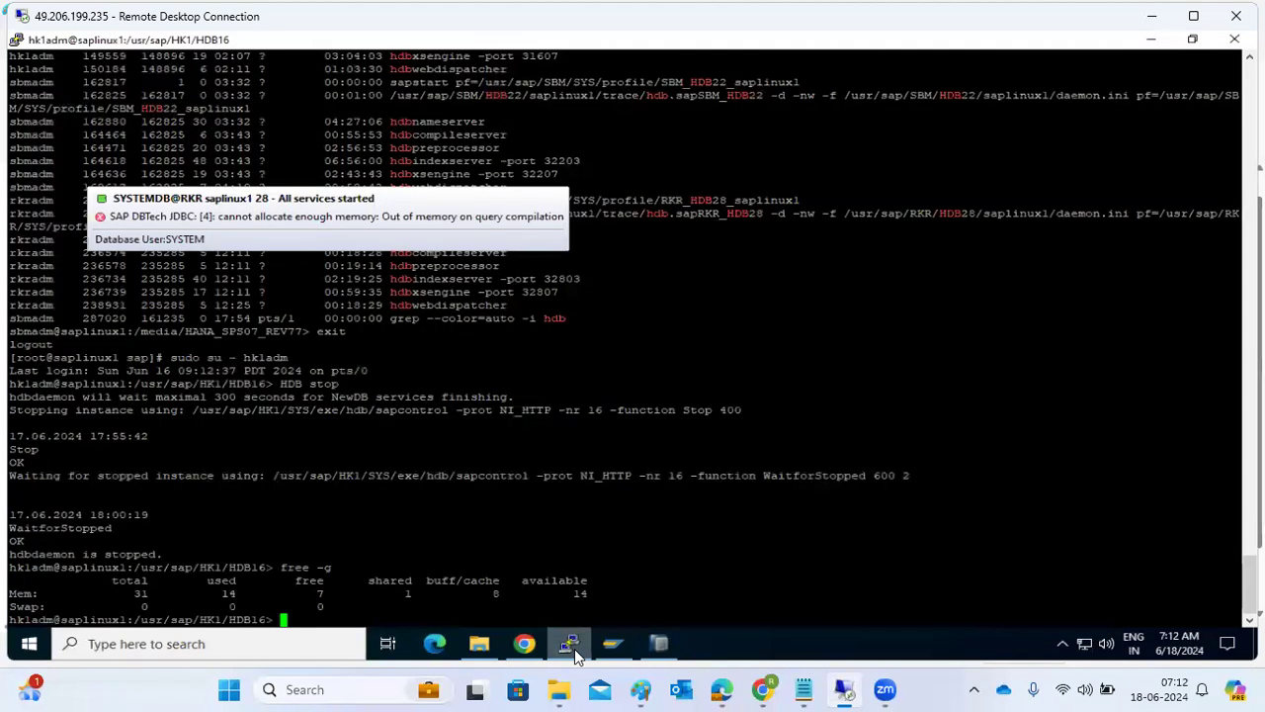
{"action": "left_click", "coordinate": [575, 649]}
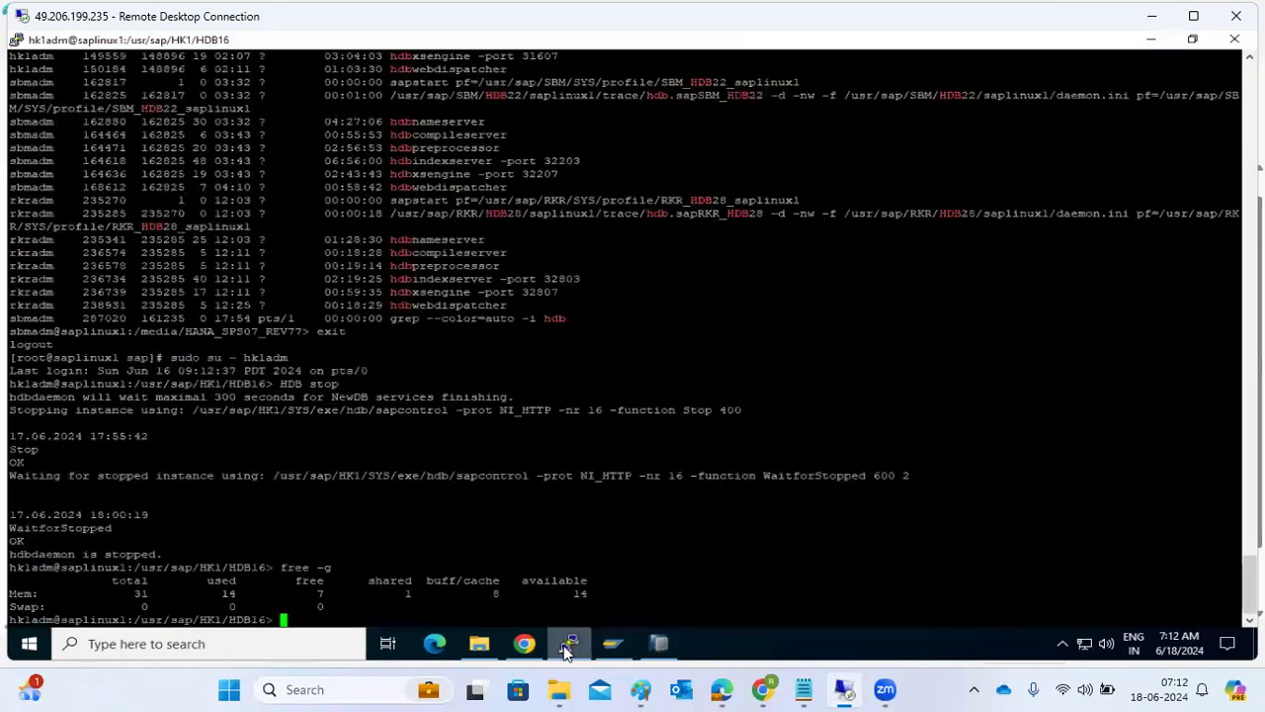
Switch to the PuTTY terminal, exit the hk1adm session, and try to log in as user rk1adm.
{"action": "left_click", "coordinate": [568, 648]}
{"action": "type", "text": "exit"}
{"action": "key", "text": "Return"}
{"action": "type", "text": "sudos"}
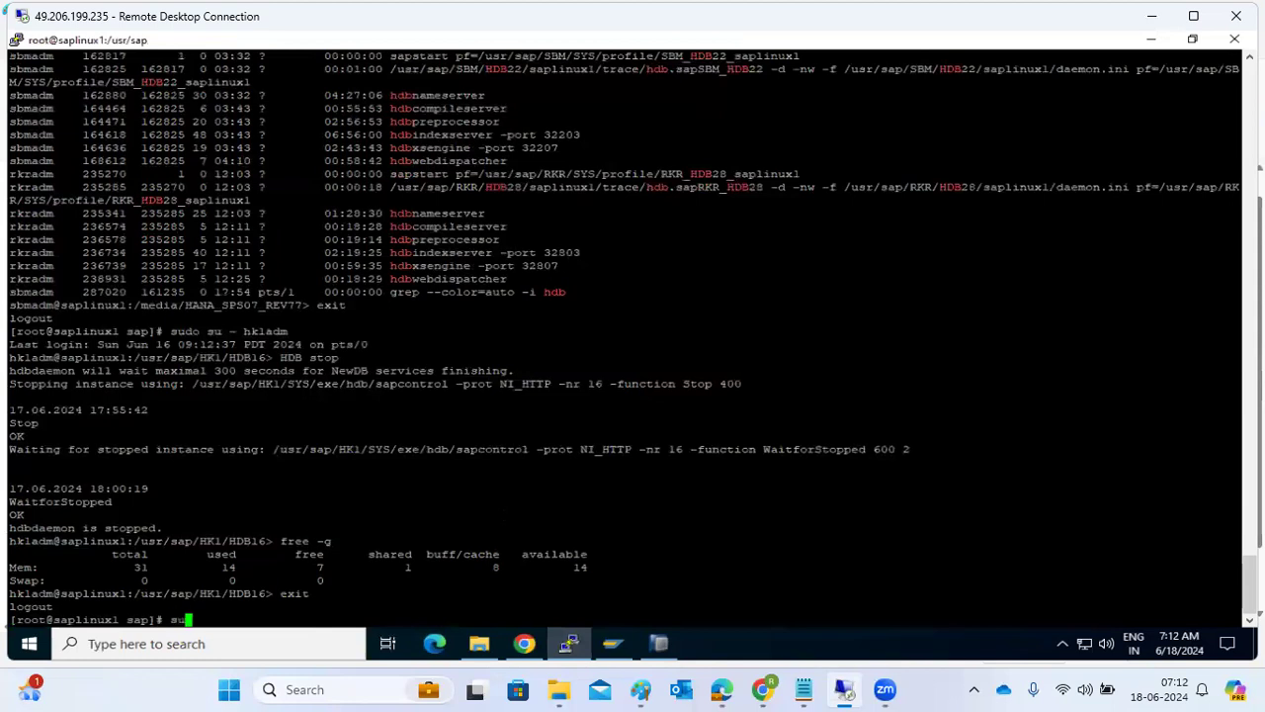
{"action": "key", "text": "BackSpace"}
{"action": "key", "text": "BackSpace"}
{"action": "key", "text": "BackSpace"}
{"action": "key", "text": "BackSpace"}
{"action": "key", "text": "BackSpace"}
{"action": "type", "text": "sudo su - rkladm"}
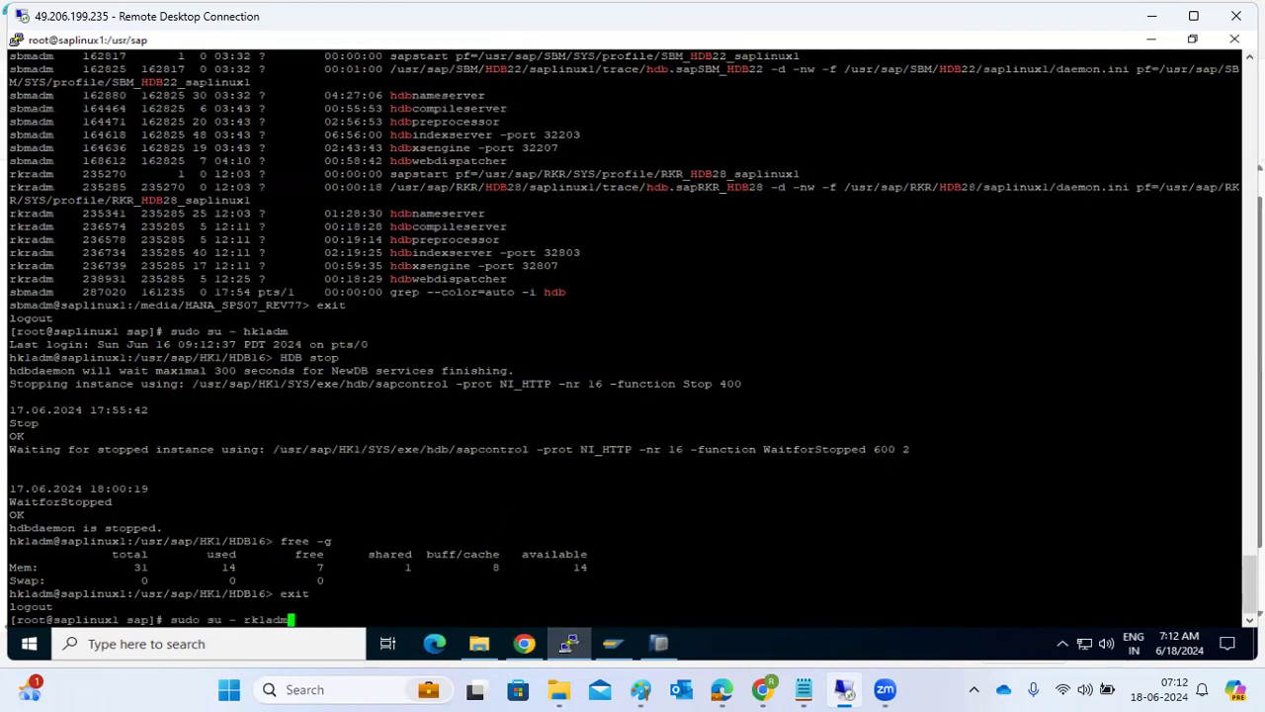
{"action": "key", "text": "Return"}
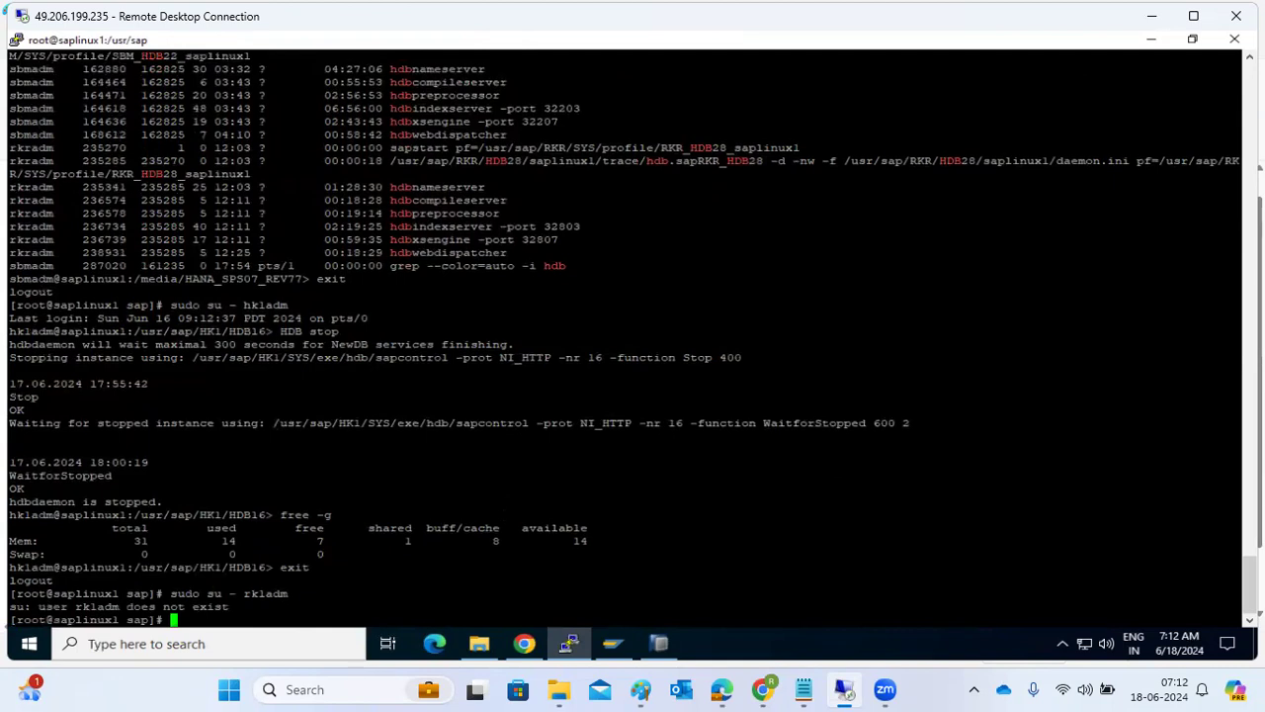
Change the PuTTY terminal font to Courier New Regular, size 18, and apply it to the current session.
{"action": "left_click", "coordinate": [16, 40]}
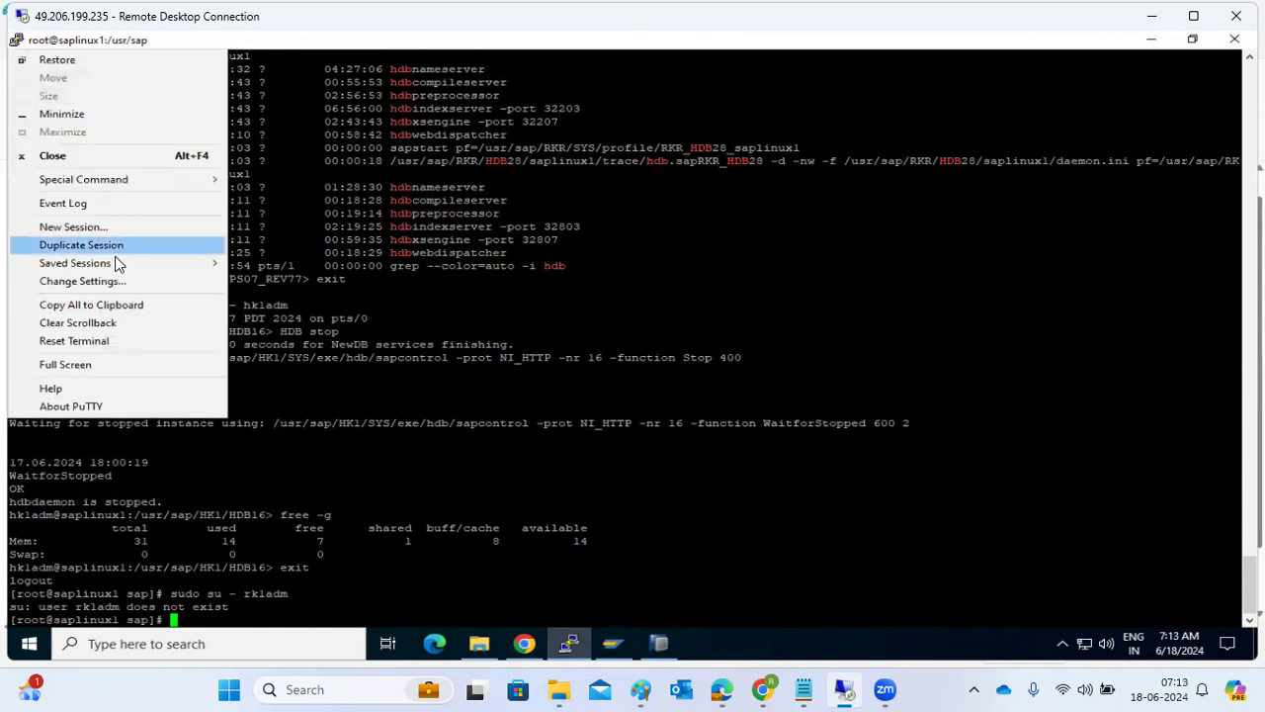
{"action": "left_click", "coordinate": [119, 281]}
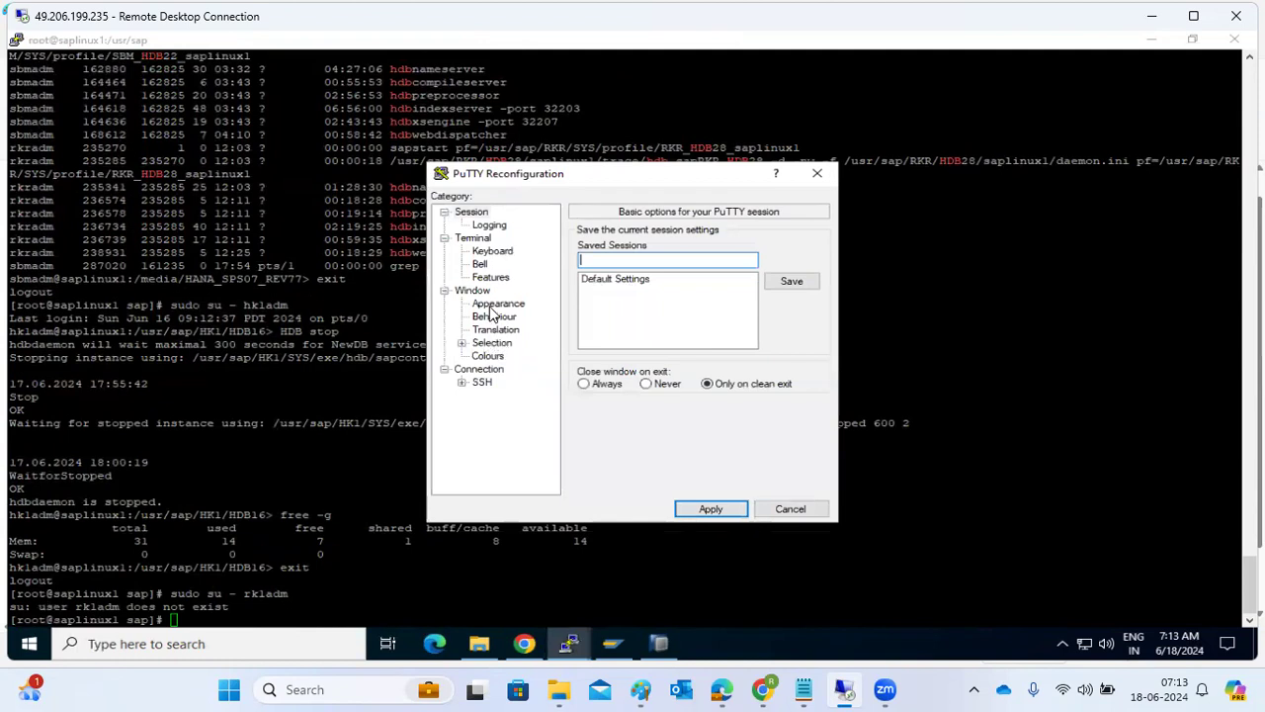
{"action": "left_click", "coordinate": [494, 304]}
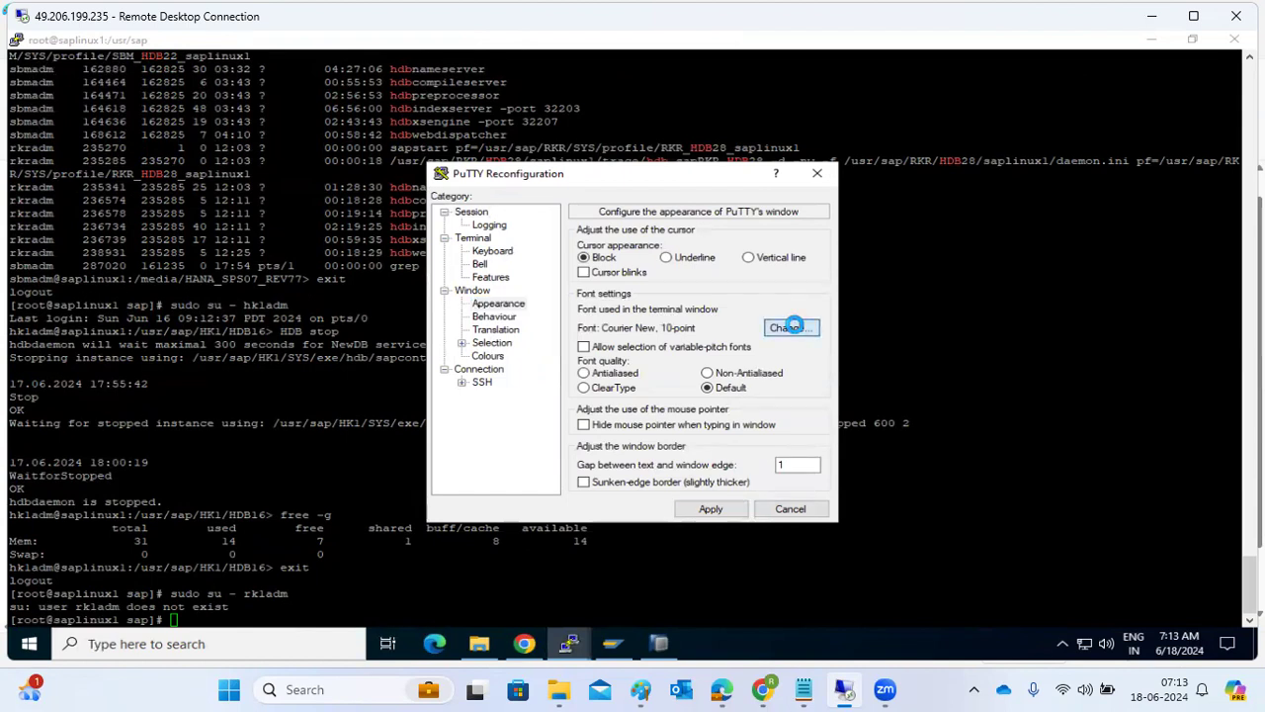
{"action": "left_click", "coordinate": [791, 327]}
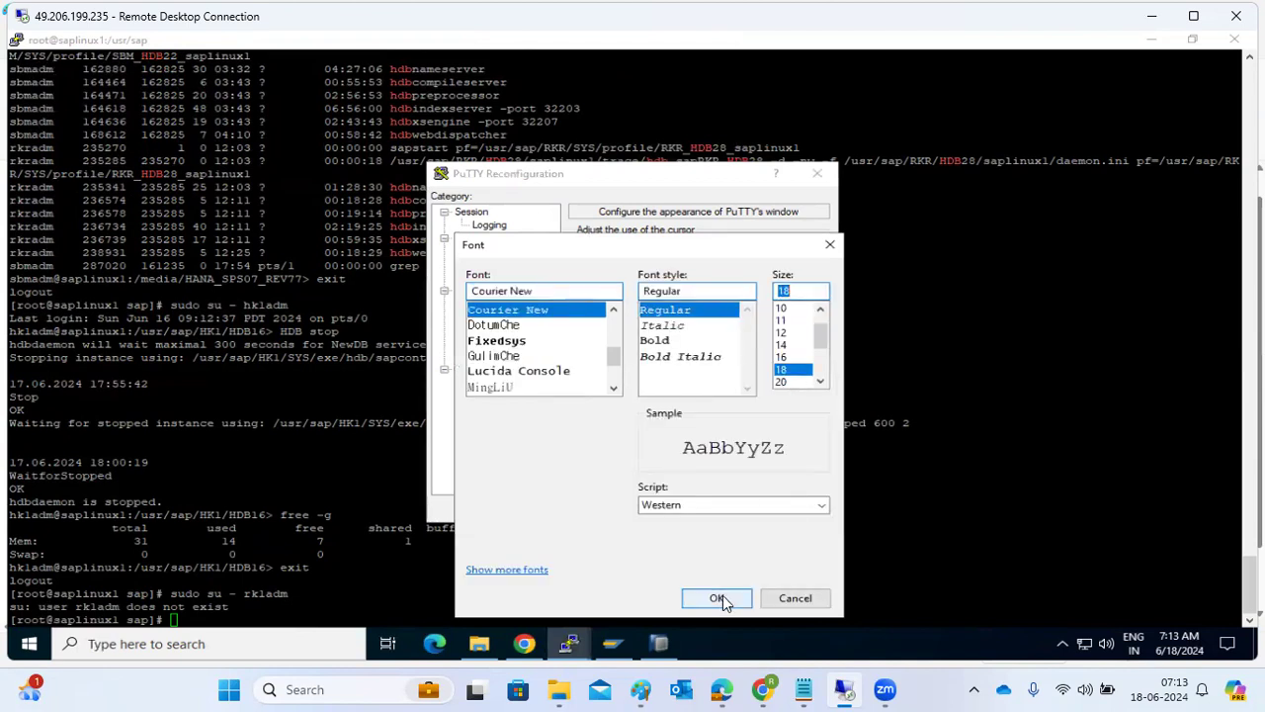
{"action": "left_click", "coordinate": [721, 598]}
{"action": "left_click", "coordinate": [708, 511]}
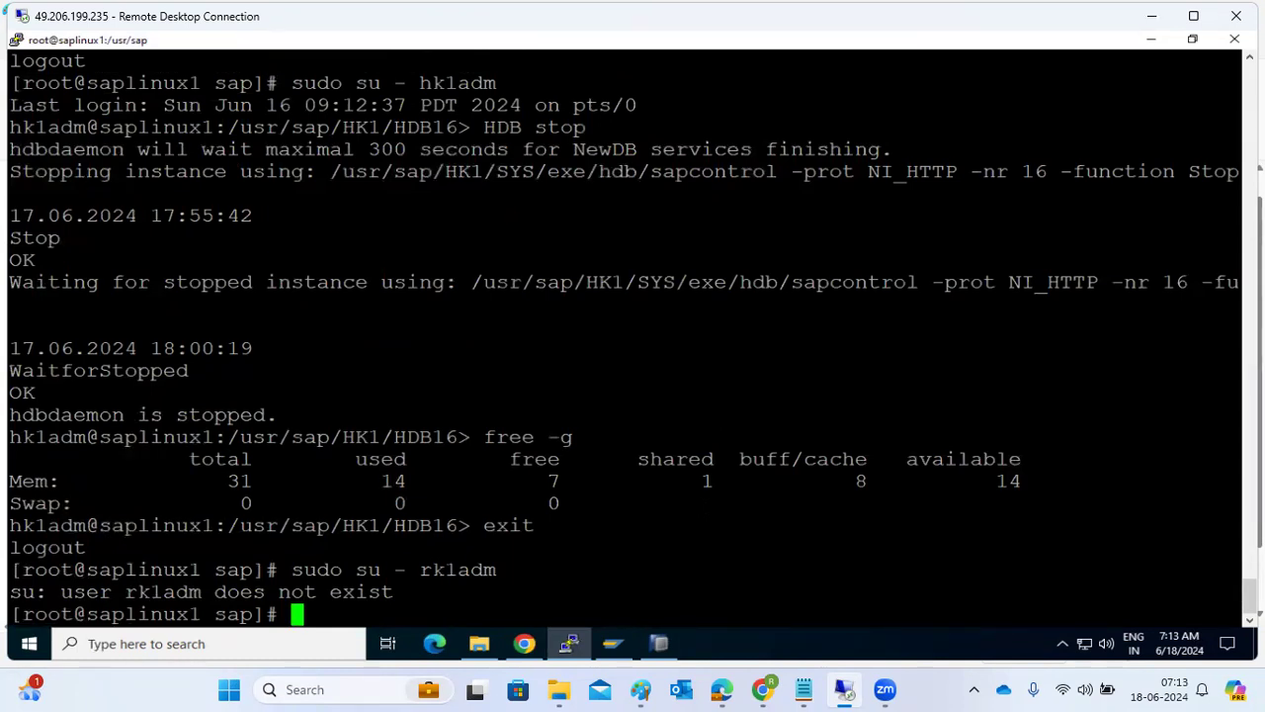
Switch to user rkradm with a login shell and list the instance's running processes with HDB info.
{"action": "type", "text": "sudo su "}
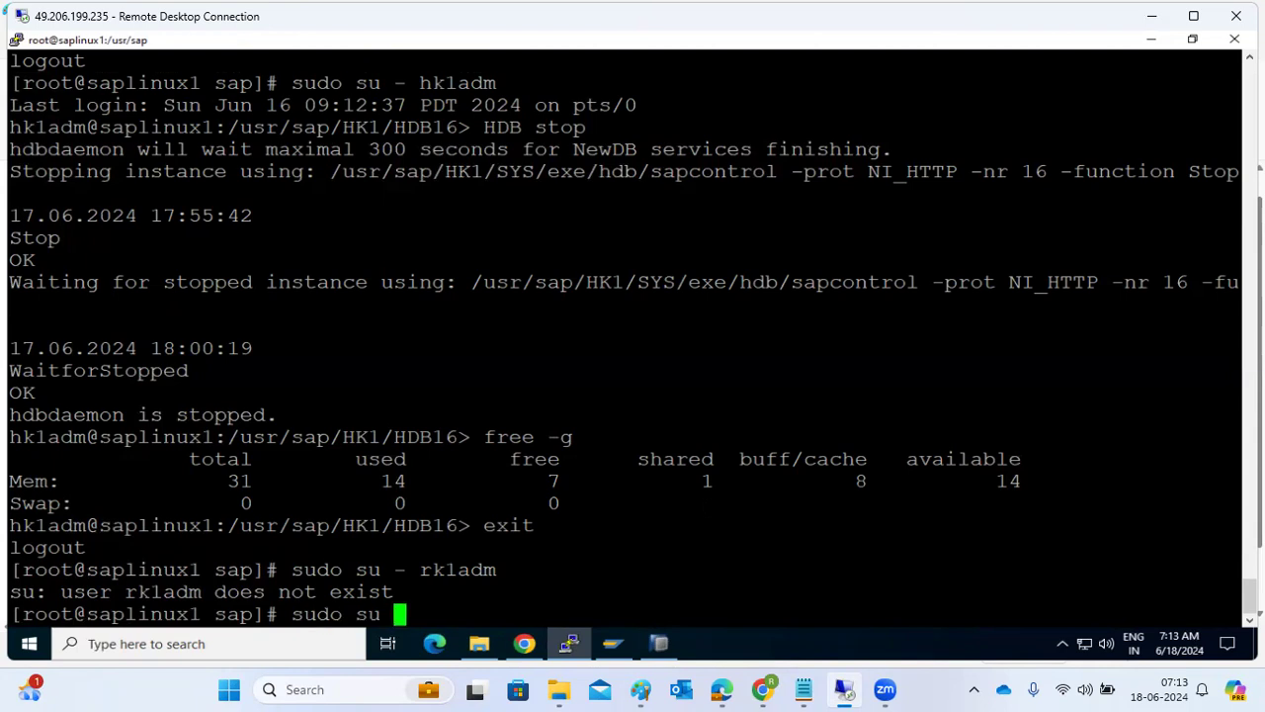
{"action": "type", "text": "- rkradm"}
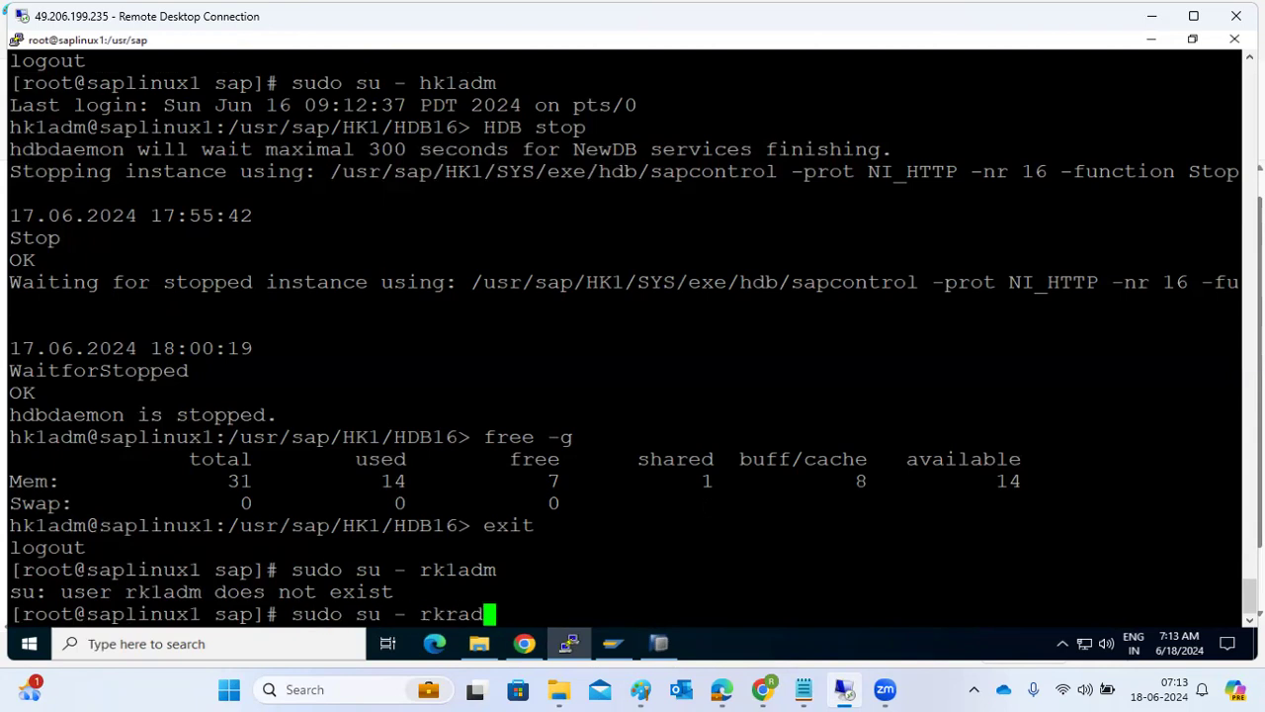
{"action": "key", "text": "Return"}
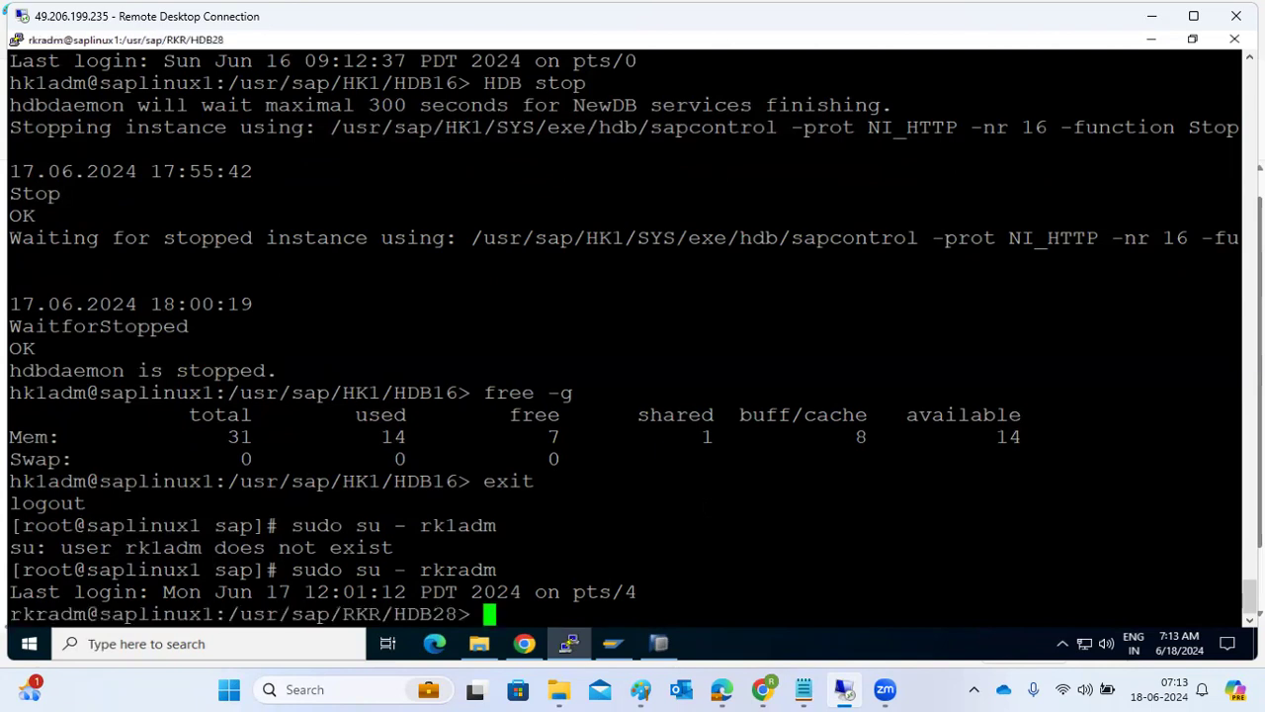
{"action": "type", "text": "HDB info"}
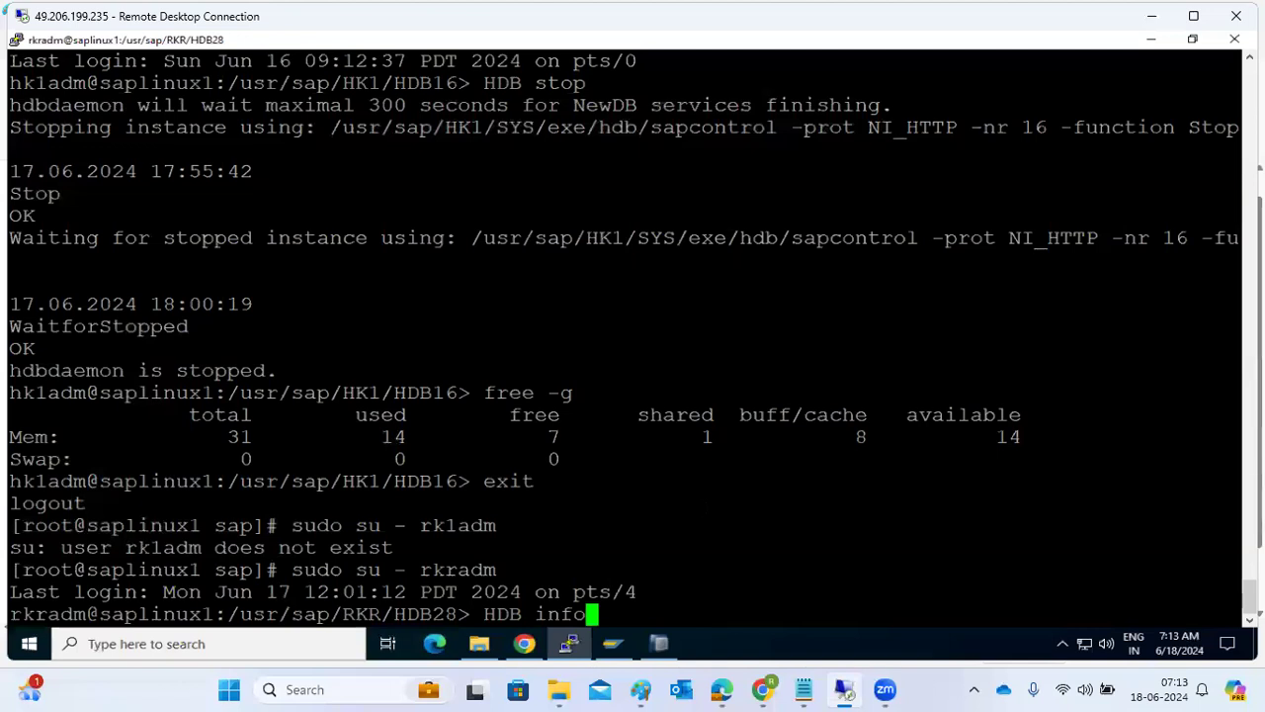
{"action": "key", "text": "Return"}
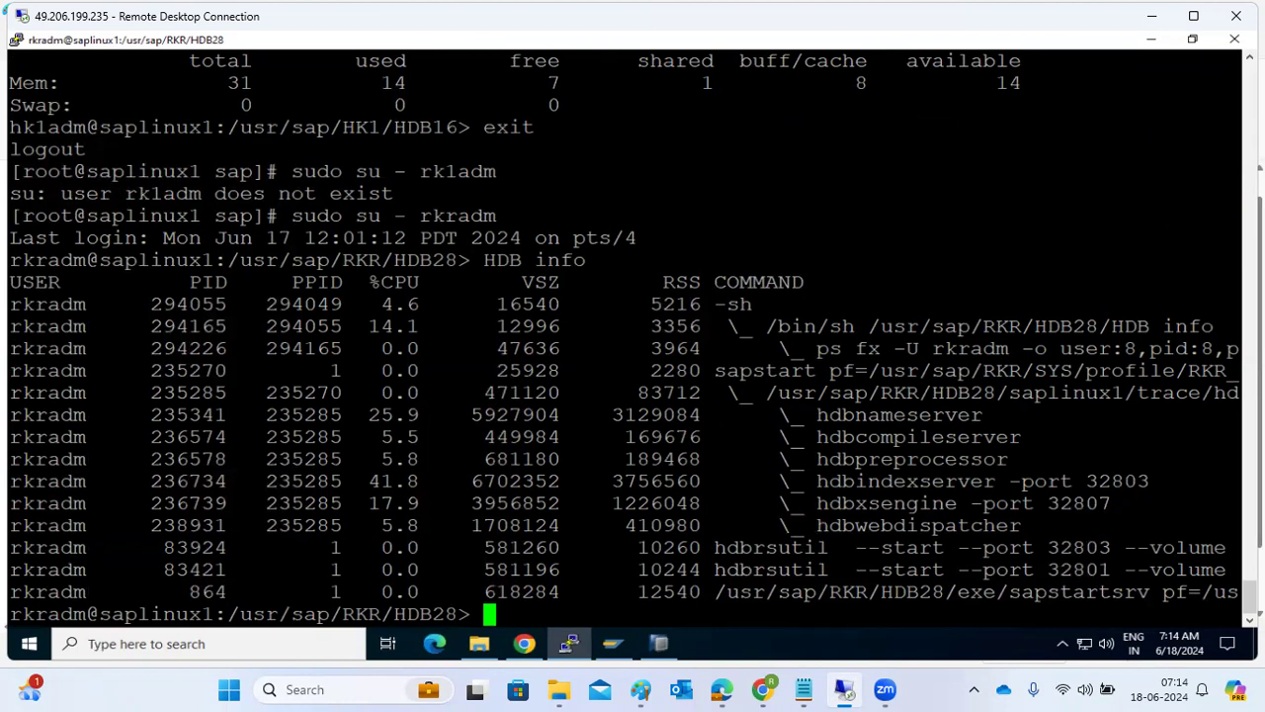
Switch to HANA Studio and check the SYSTEMDB@RKR overview for service status and memory usage.
{"action": "left_click", "coordinate": [659, 645]}
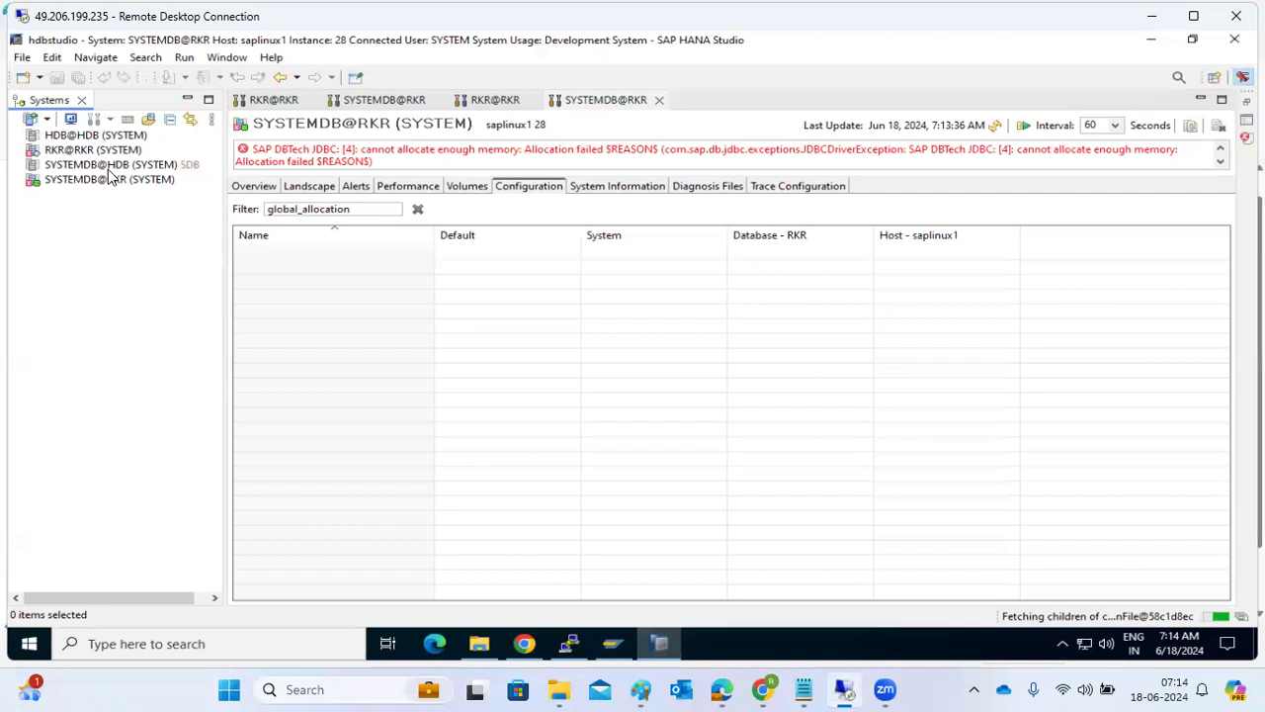
{"action": "left_click", "coordinate": [72, 179]}
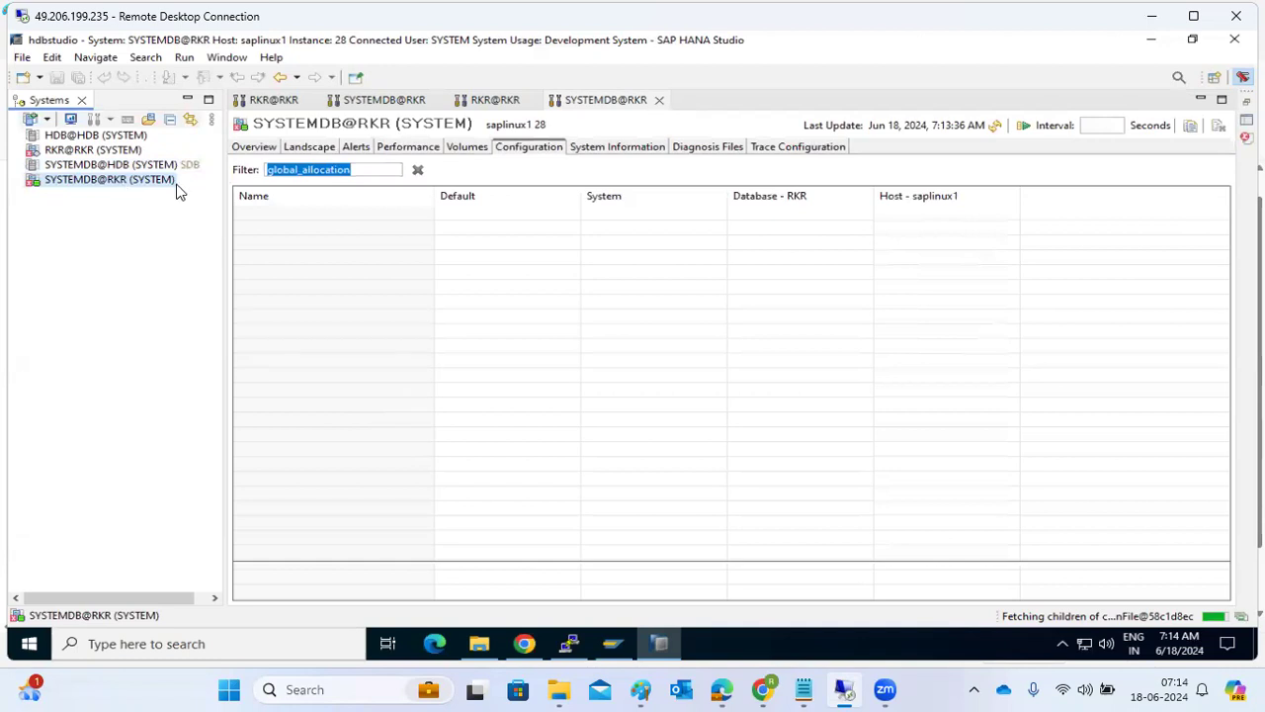
{"action": "left_click", "coordinate": [249, 149]}
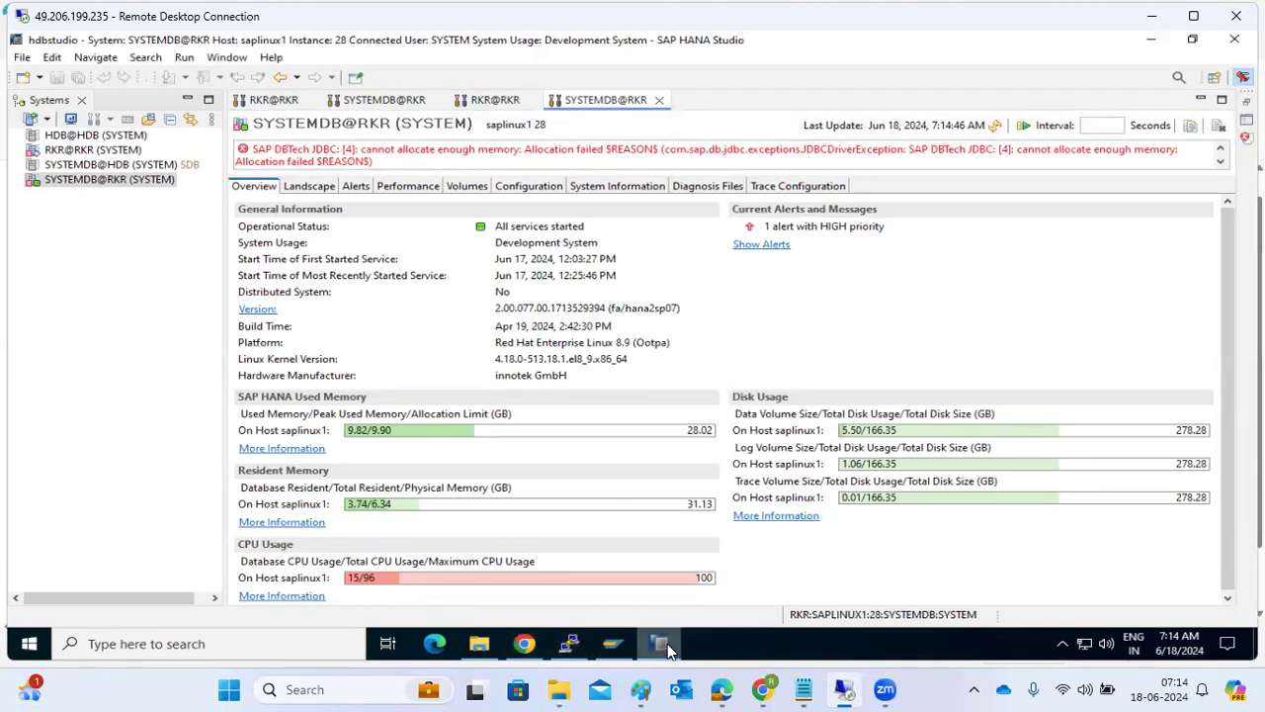
Return to the PuTTY terminal and change to the SYS/global/hdb/custom/config directory under /usr/sap/RKR.
{"action": "left_click", "coordinate": [568, 643]}
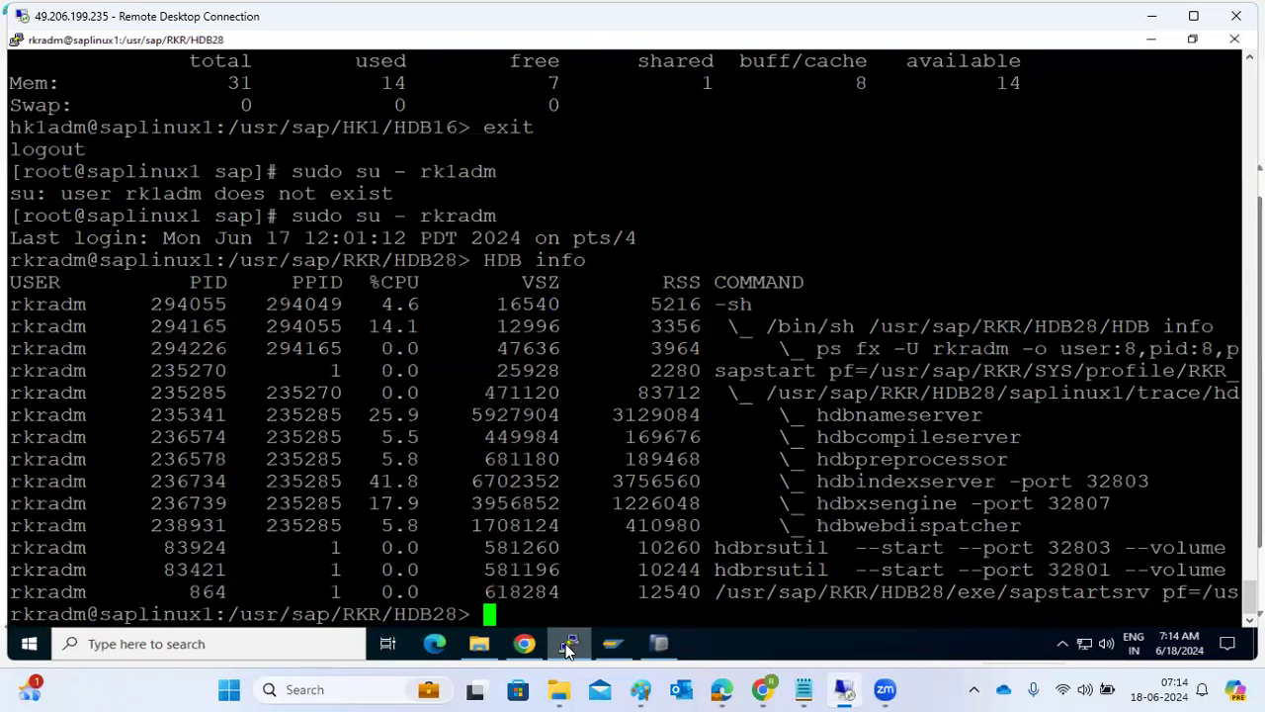
{"action": "type", "text": "cd ../"}
{"action": "key", "text": "Return"}
{"action": "type", "text": "cd S"}
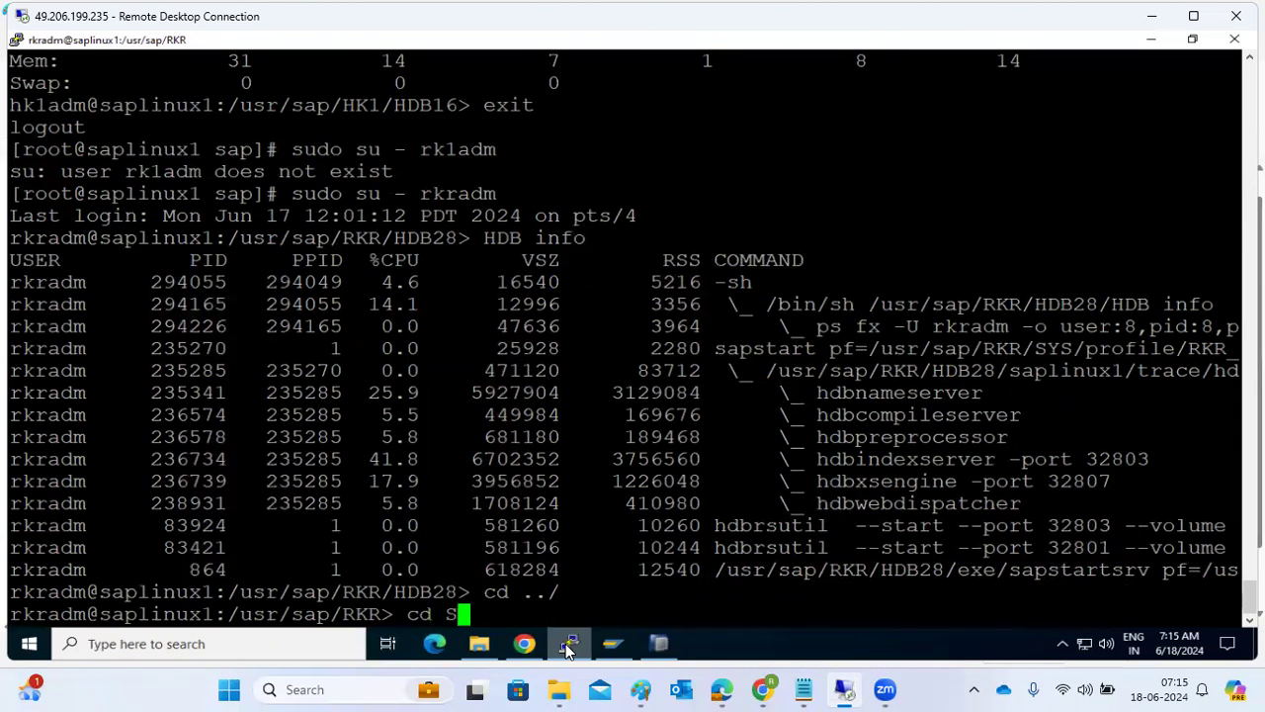
{"action": "type", "text": "YS/gl"}
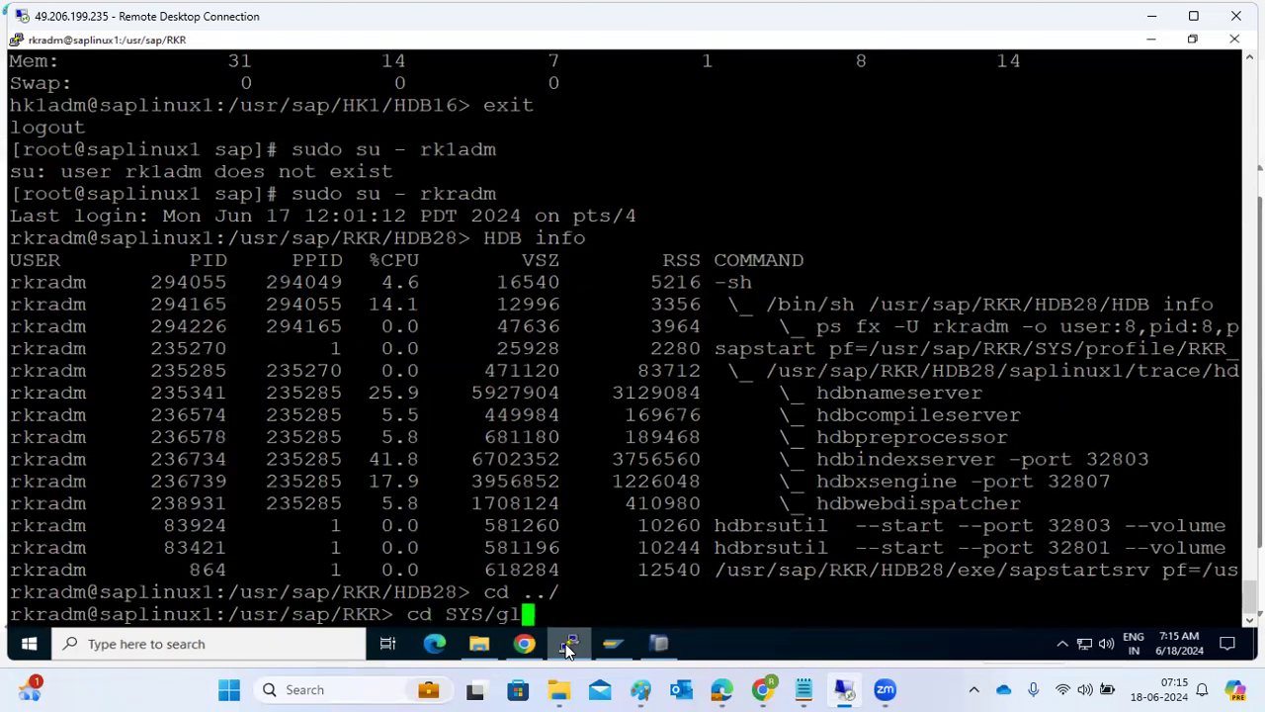
{"action": "key", "text": "Tab"}
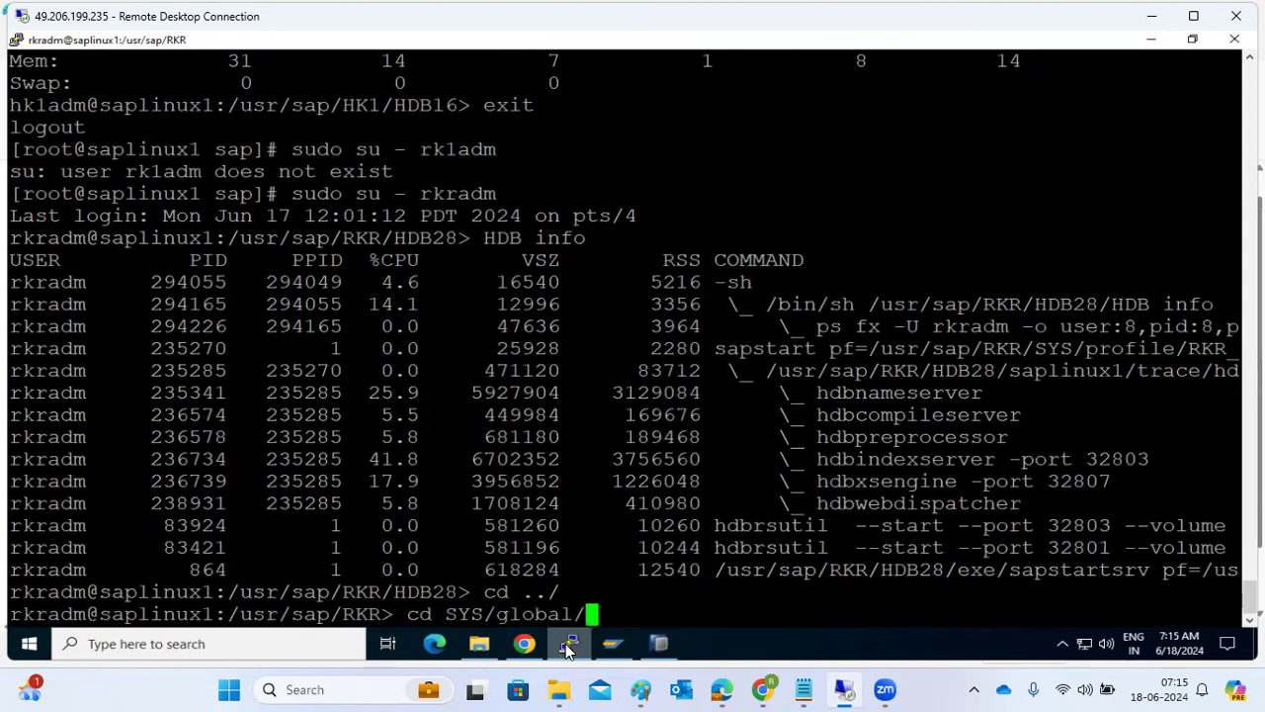
{"action": "type", "text": "hdb/custom/c"}
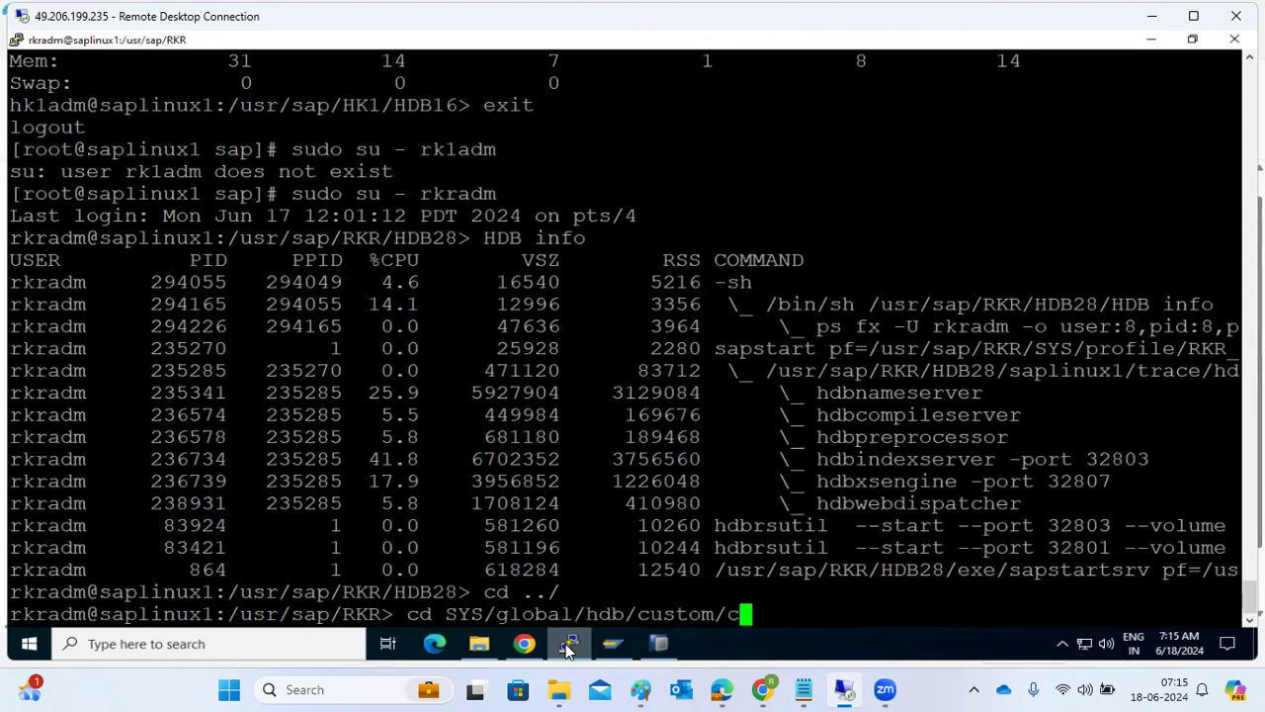
{"action": "type", "text": "onfig"}
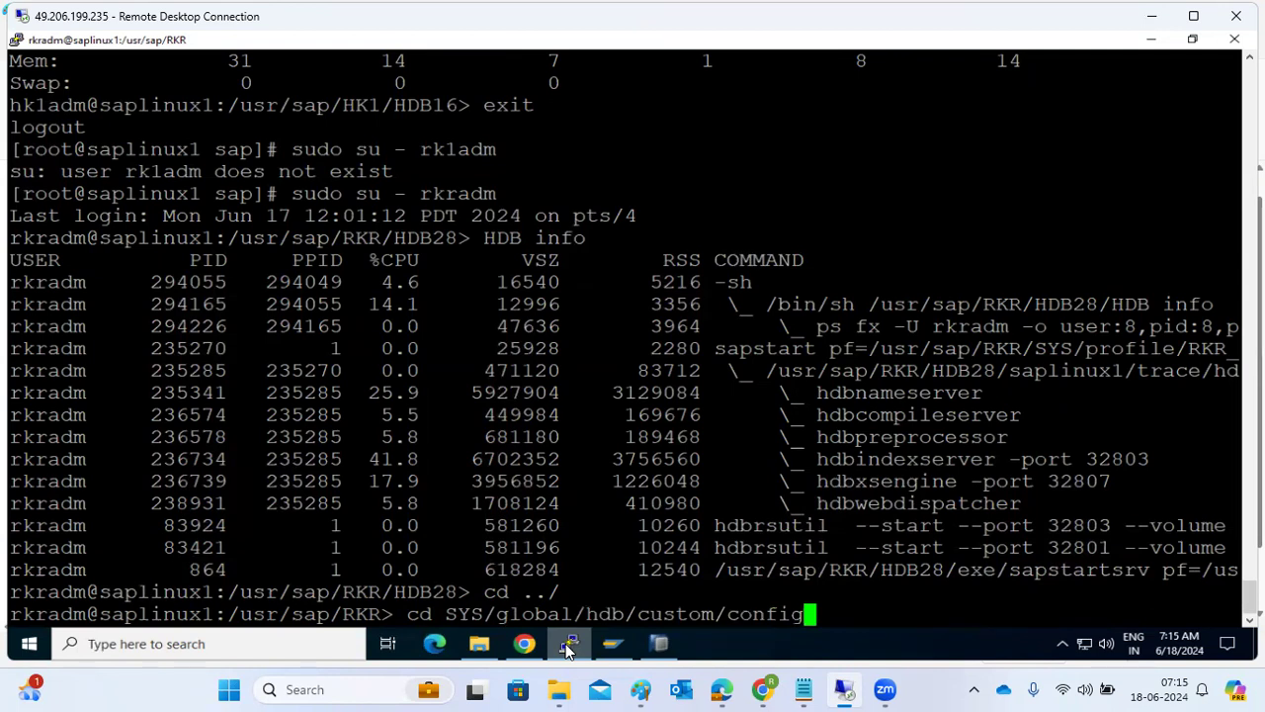
{"action": "key", "text": "Return"}
List the config directory's files in long format by reverse modification time, and open global.ini in vi.
{"action": "type", "text": "ls -ltr"}
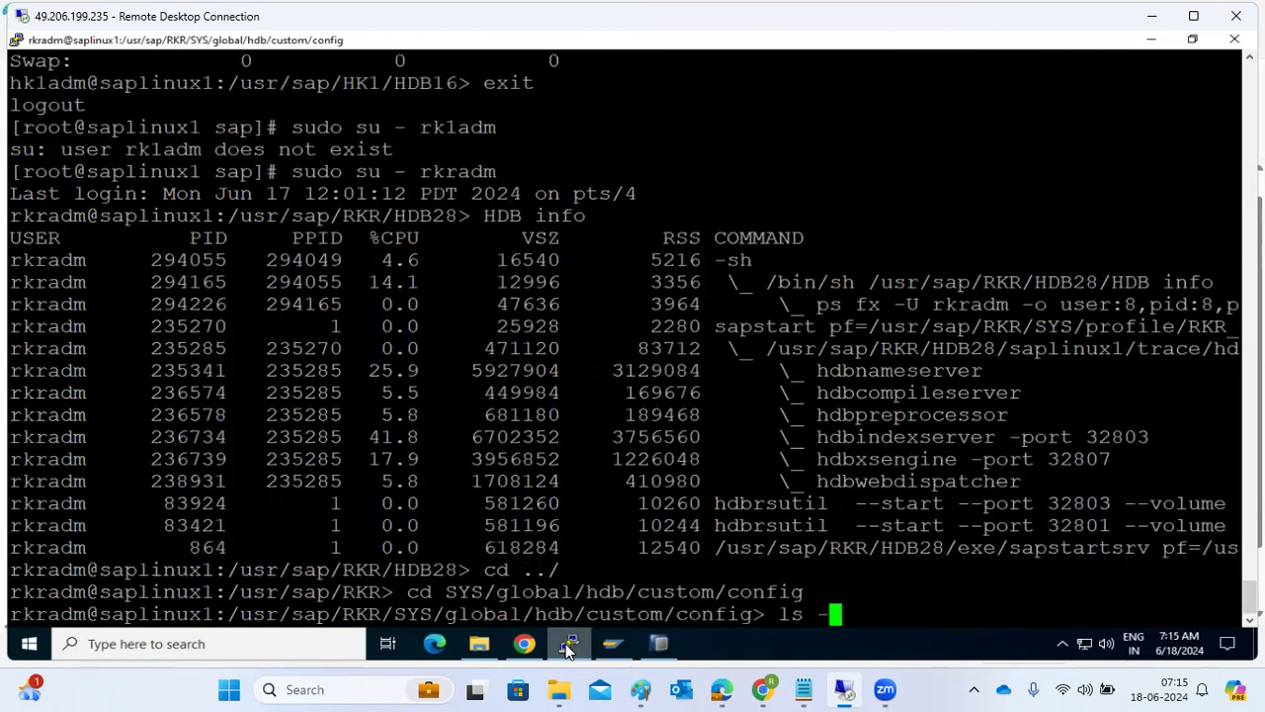
{"action": "key", "text": "Return"}
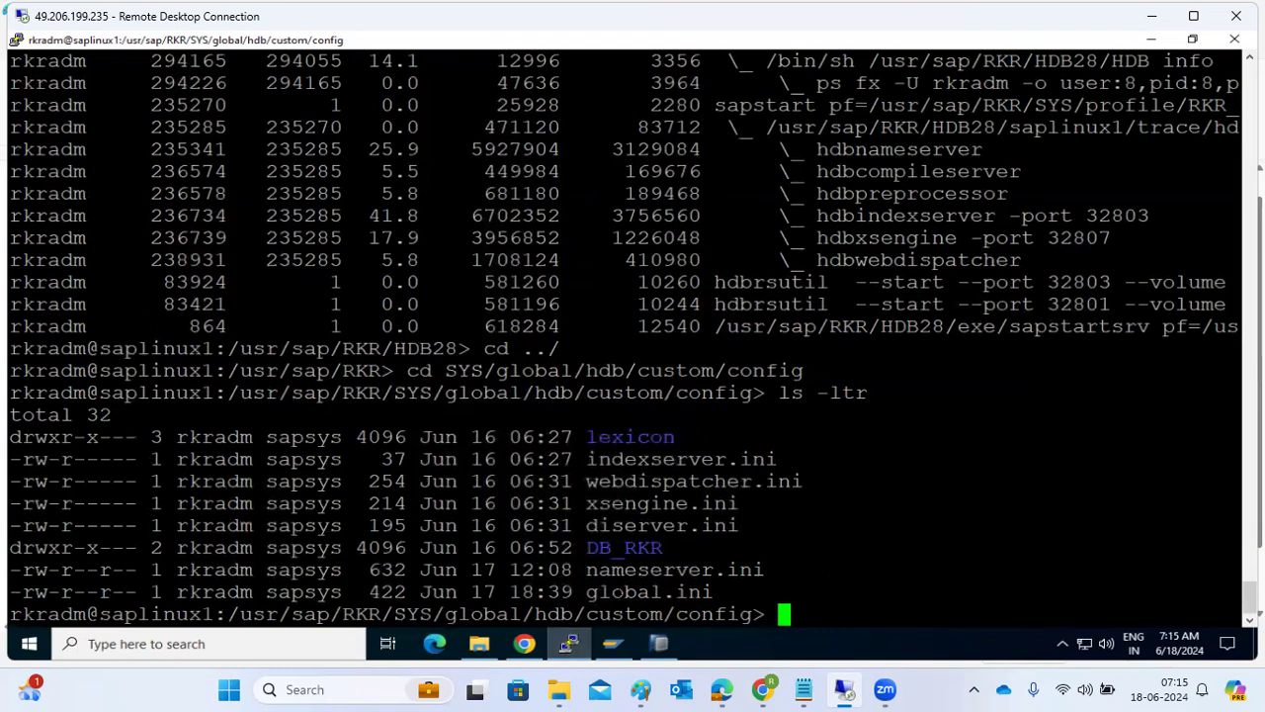
{"action": "double_click", "coordinate": [620, 590]}
{"action": "key", "text": "ctrl+c"}
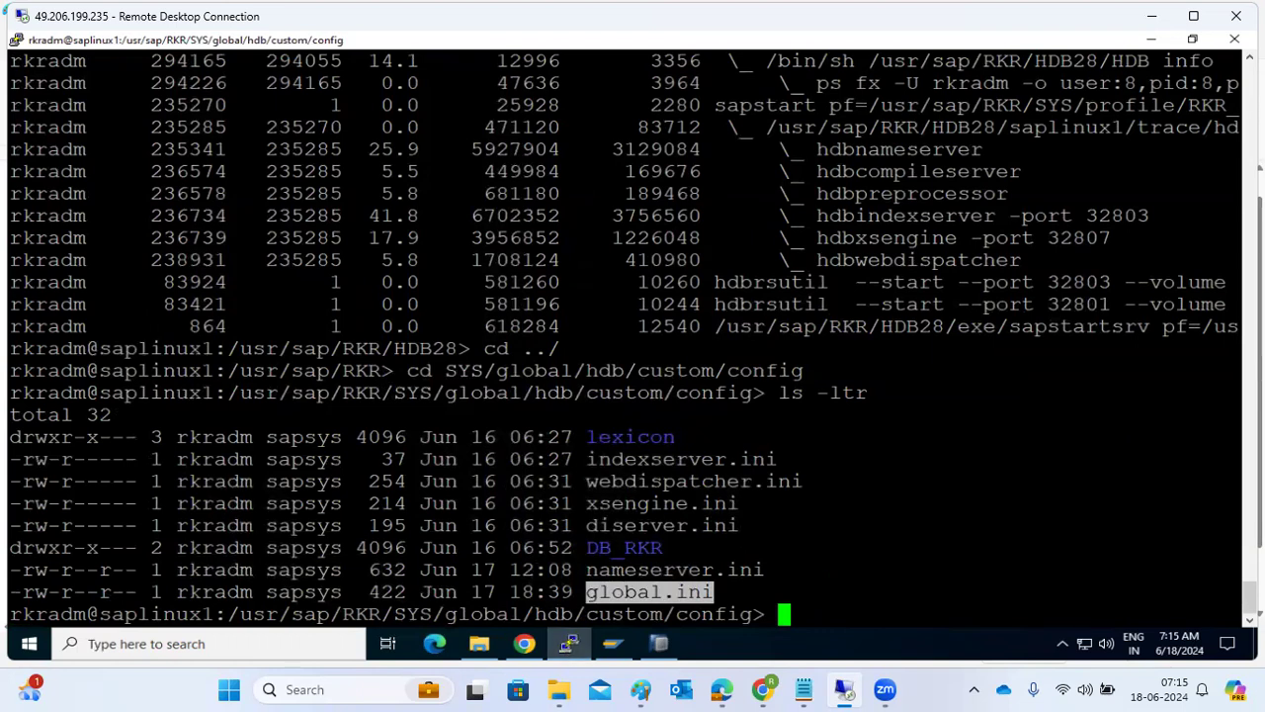
{"action": "type", "text": "vi"}
{"action": "key", "text": "shift+Insert"}
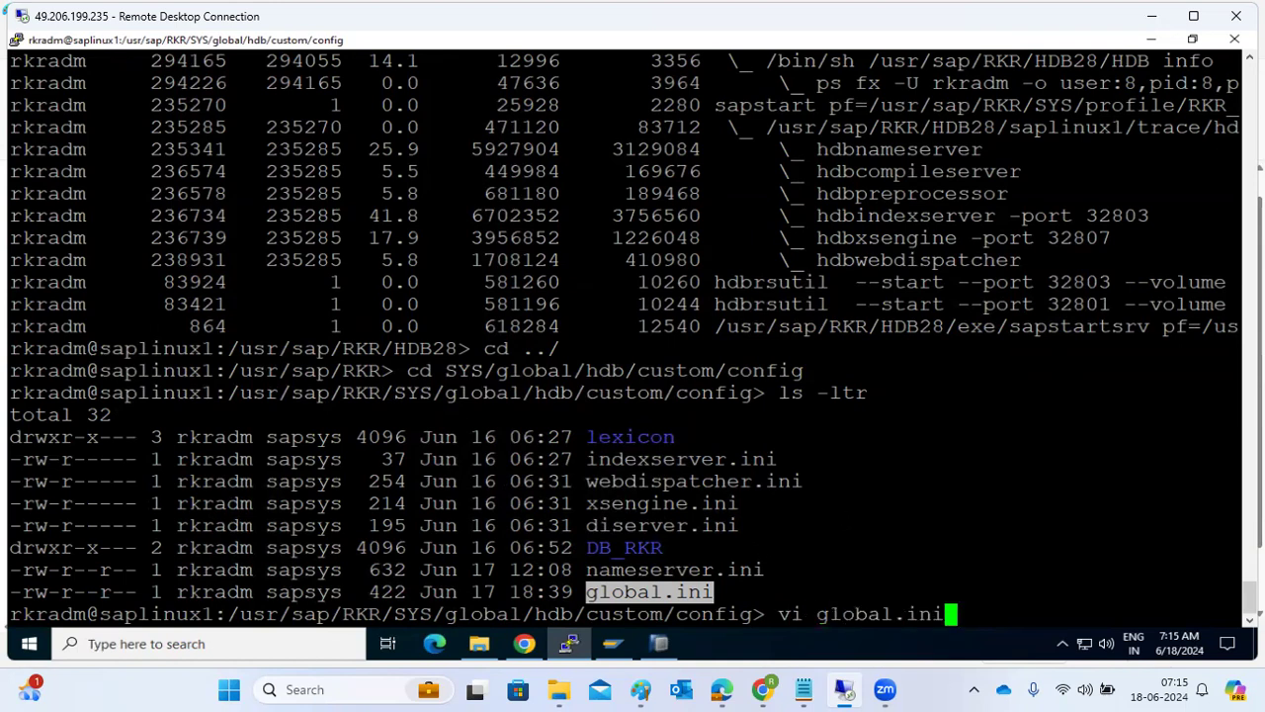
{"action": "key", "text": "Return"}
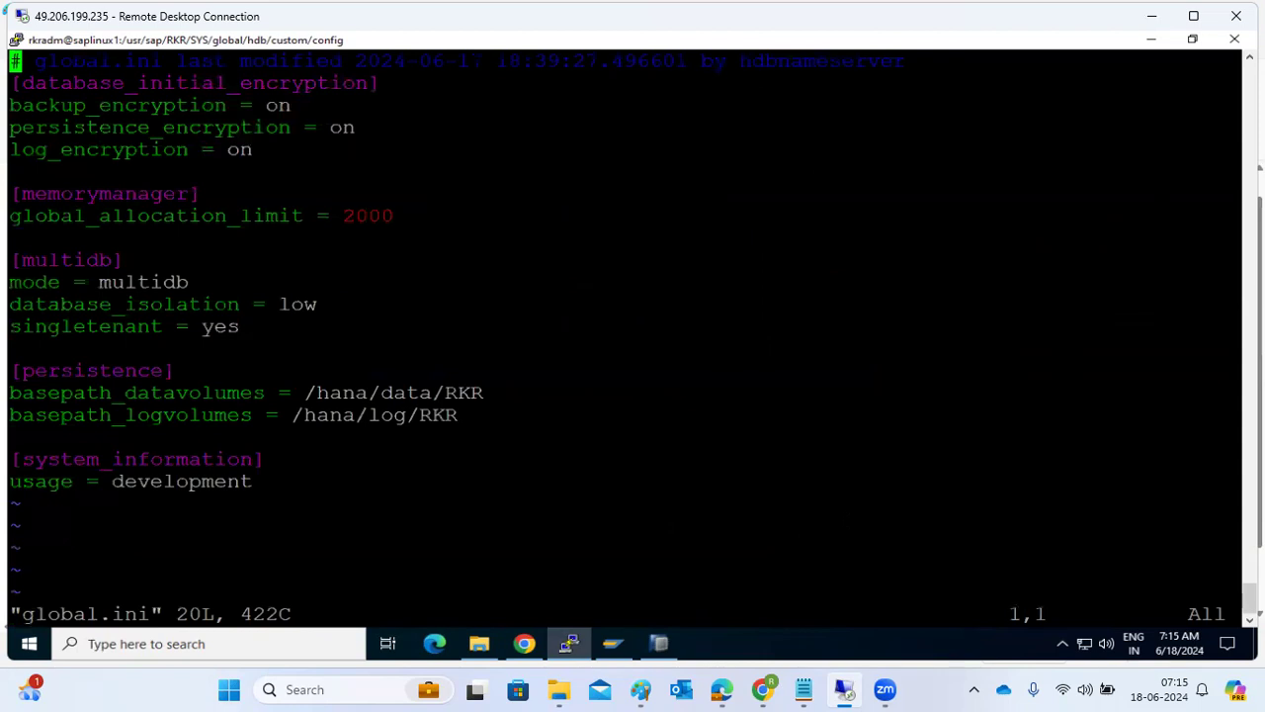
Set global_allocation_limit in the [memorymanager] section of global.ini to 0.
{"action": "key", "text": "Down"}
{"action": "key", "text": "Down"}
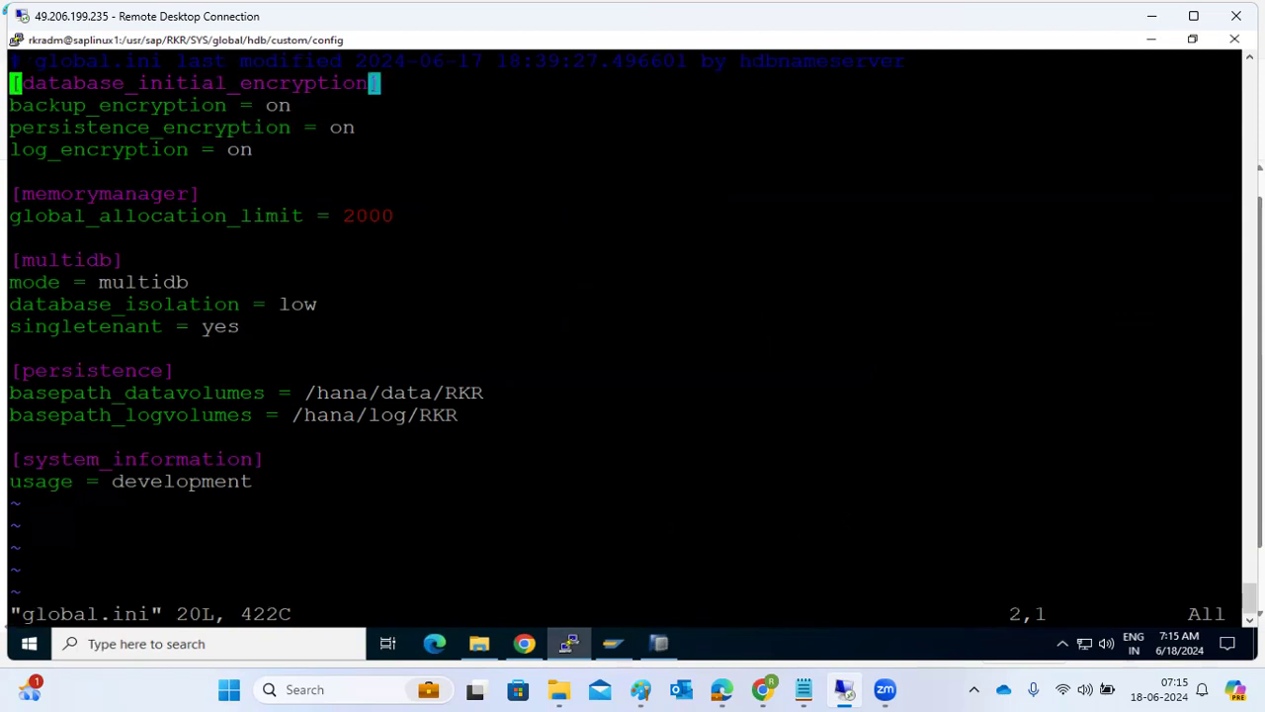
{"action": "key", "text": "Down"}
{"action": "key", "text": "Down"}
{"action": "key", "text": "Down"}
{"action": "key", "text": "Down"}
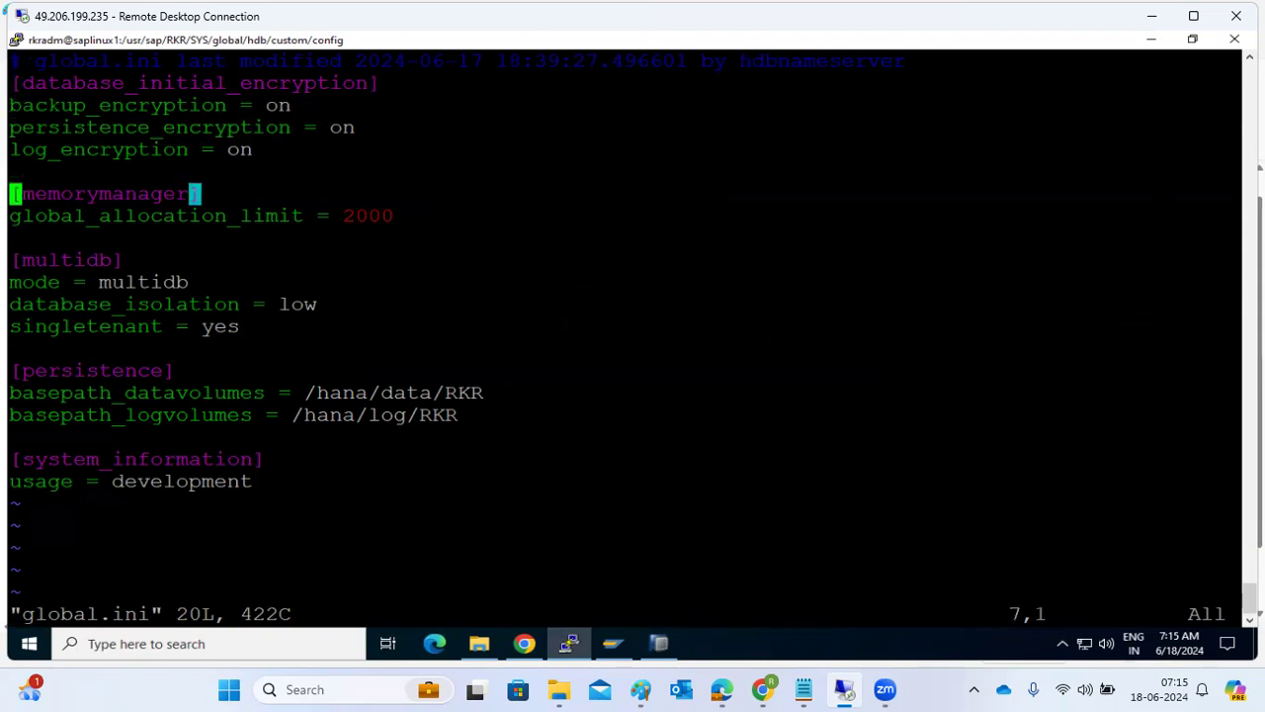
{"action": "key", "text": "Down"}
{"action": "key", "text": "Right"}
{"action": "key", "text": "Right"}
{"action": "key", "text": "Right"}
{"action": "key", "text": "Right"}
{"action": "key", "text": "Right"}
{"action": "key", "text": "Right"}
{"action": "key", "text": "Right"}
{"action": "key", "text": "Right"}
{"action": "key", "text": "Right"}
{"action": "key", "text": "Right"}
{"action": "key", "text": "Right"}
{"action": "key", "text": "Right"}
{"action": "key", "text": "Right"}
{"action": "key", "text": "Right"}
{"action": "key", "text": "Right"}
{"action": "key", "text": "Right"}
{"action": "key", "text": "Right"}
{"action": "key", "text": "Right"}
{"action": "key", "text": "Right"}
{"action": "key", "text": "Right"}
{"action": "key", "text": "Right"}
{"action": "key", "text": "Right"}
{"action": "key", "text": "Right"}
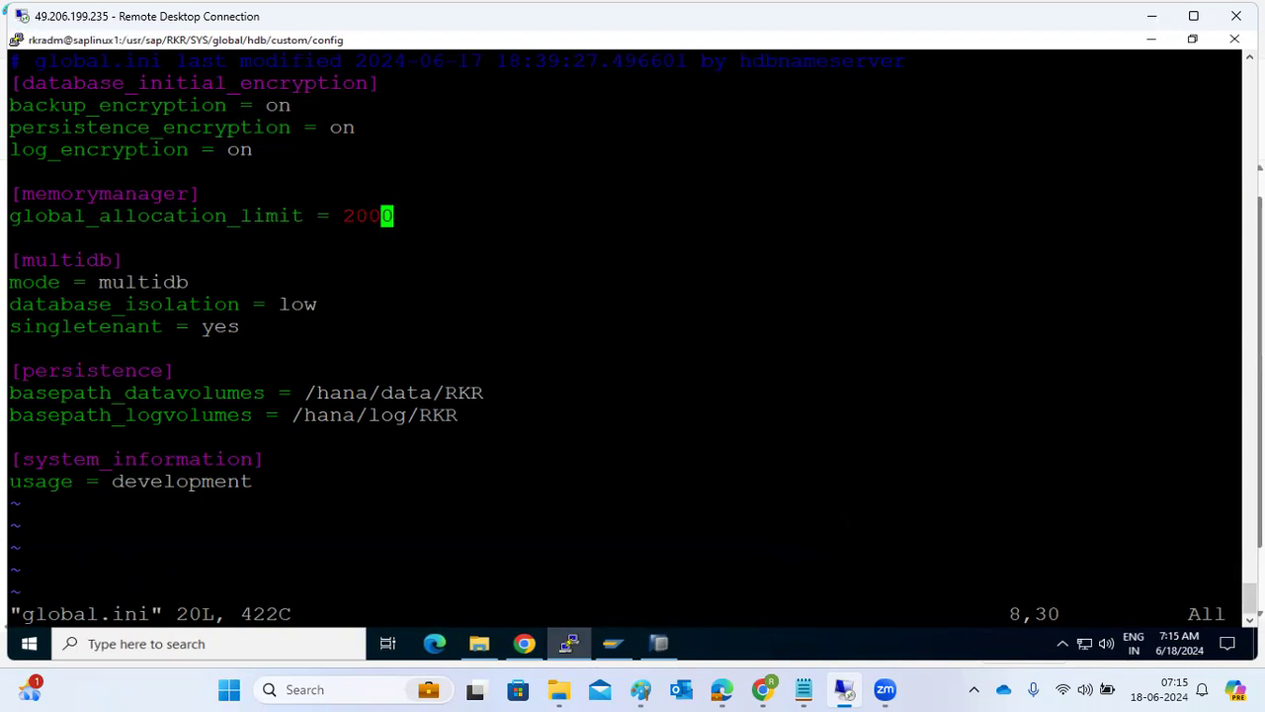
{"action": "key", "text": "i"}
{"action": "key", "text": "BackSpace"}
{"action": "key", "text": "BackSpace"}
{"action": "key", "text": "BackSpace"}
{"action": "key", "text": "BackSpace"}
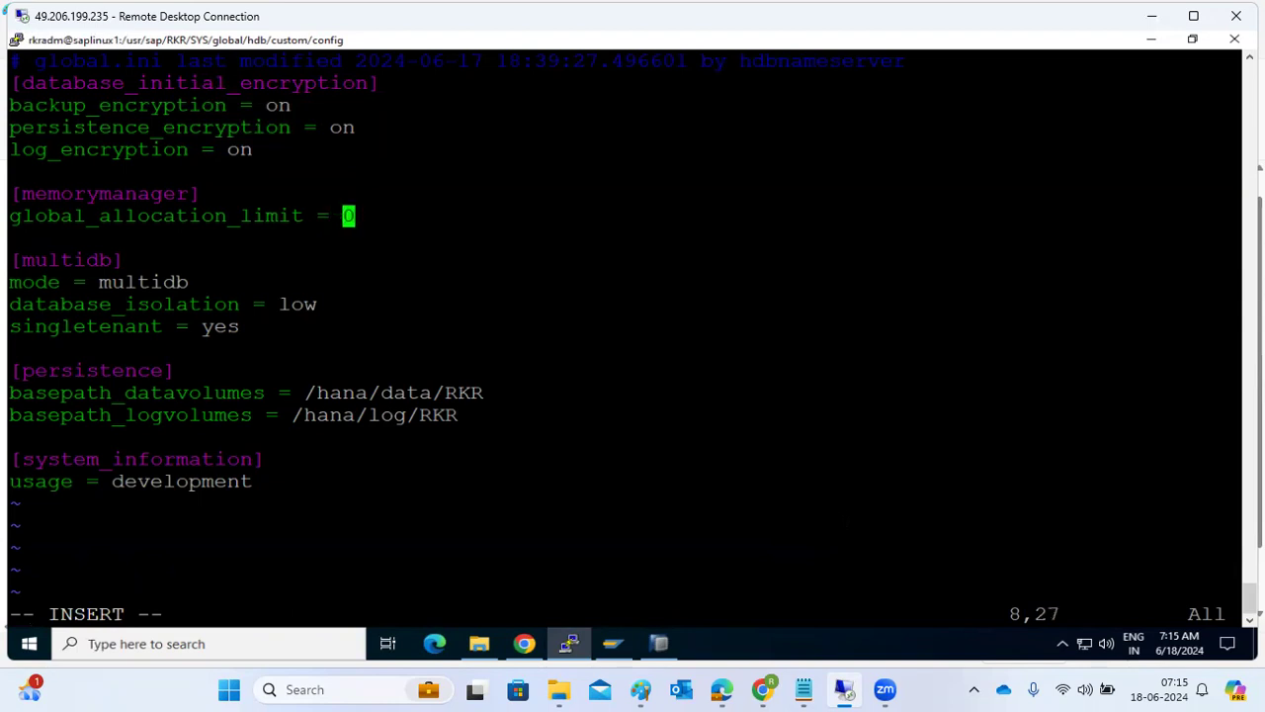
{"action": "key", "text": "Escape"}
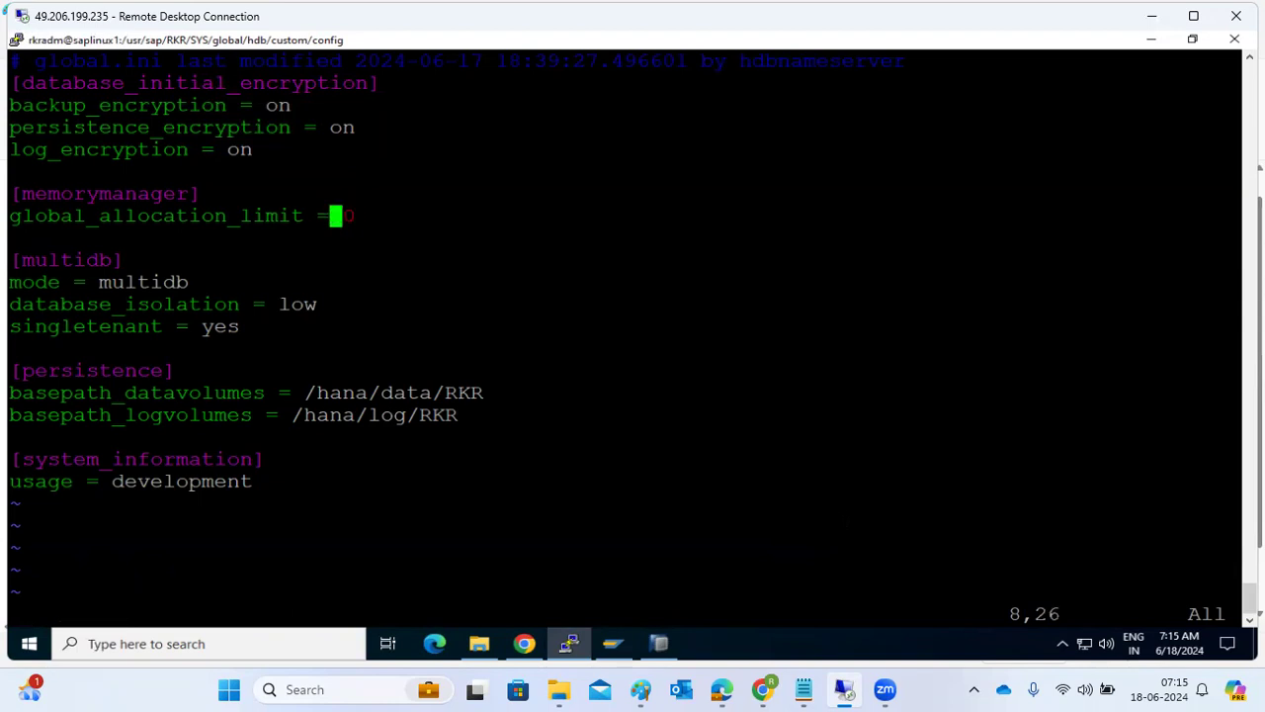
Save global.ini and quit vi with :wq.
{"action": "type", "text": ":wq"}
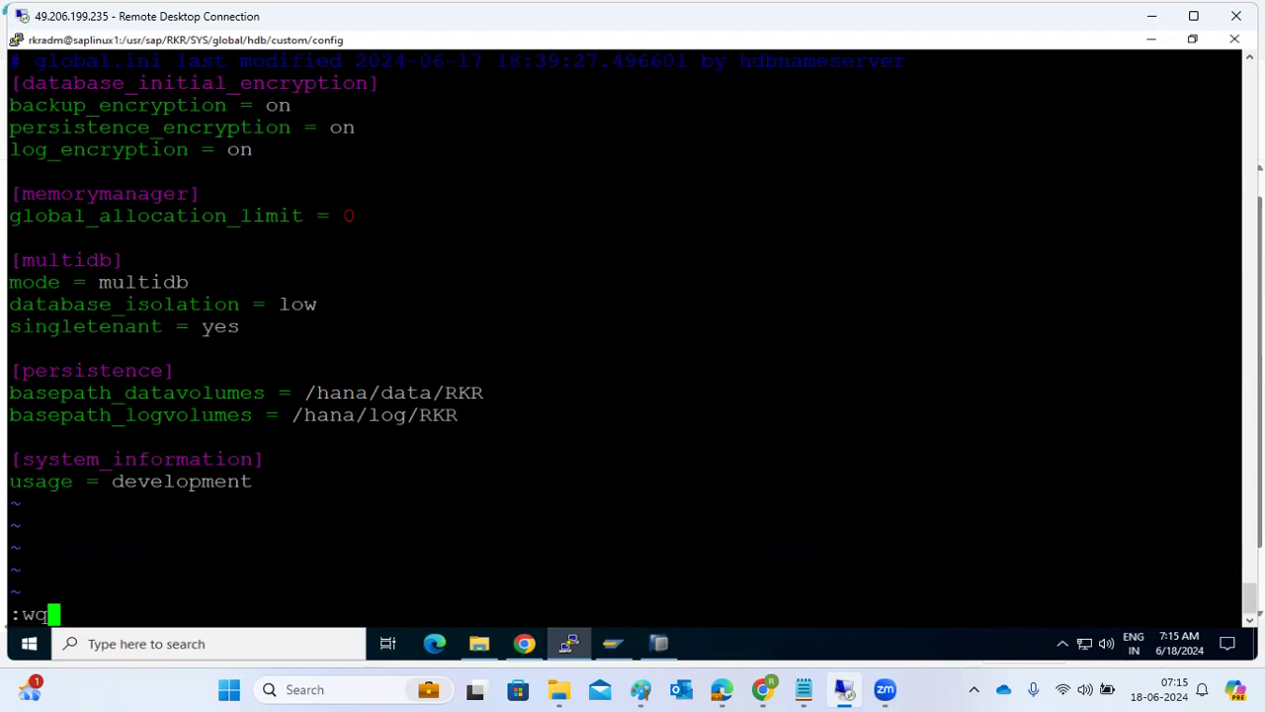
{"action": "type", "text": "!"}
{"action": "key", "text": "BackSpace"}
{"action": "key", "text": "Return"}
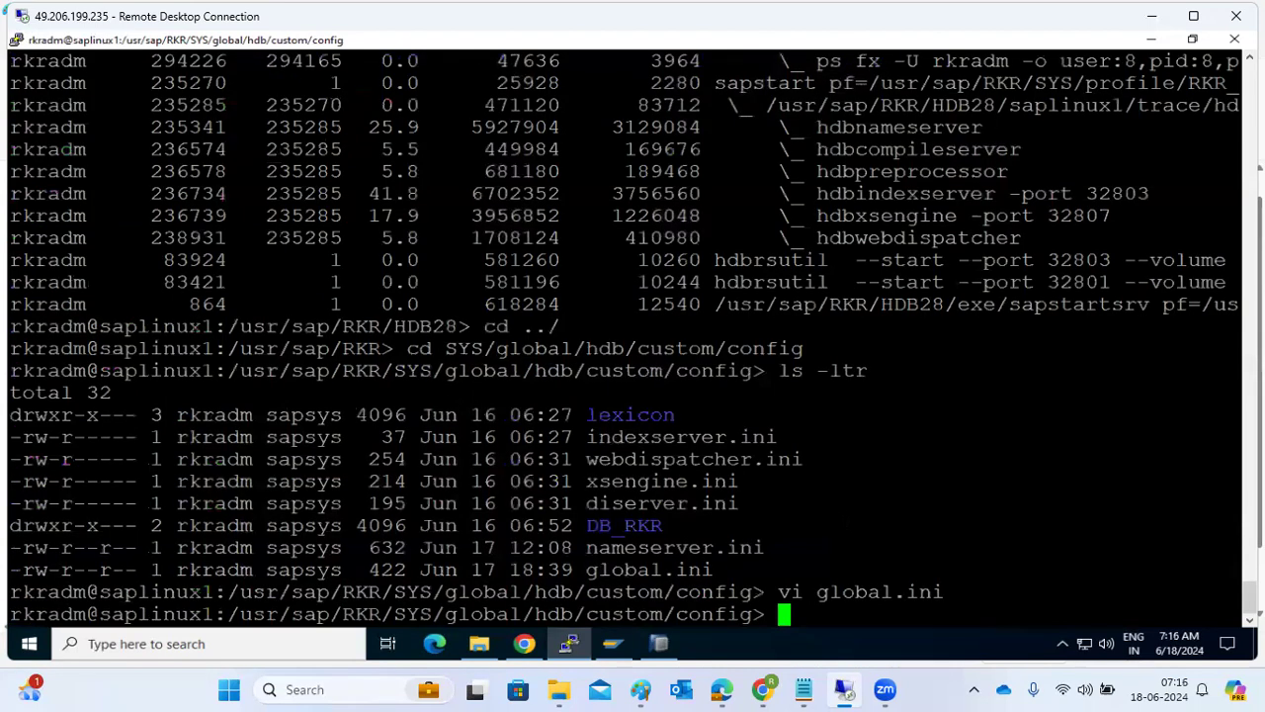
Stop the HANA instance with HDB stop.
{"action": "type", "text": "HDB stop"}
{"action": "key", "text": "Return"}
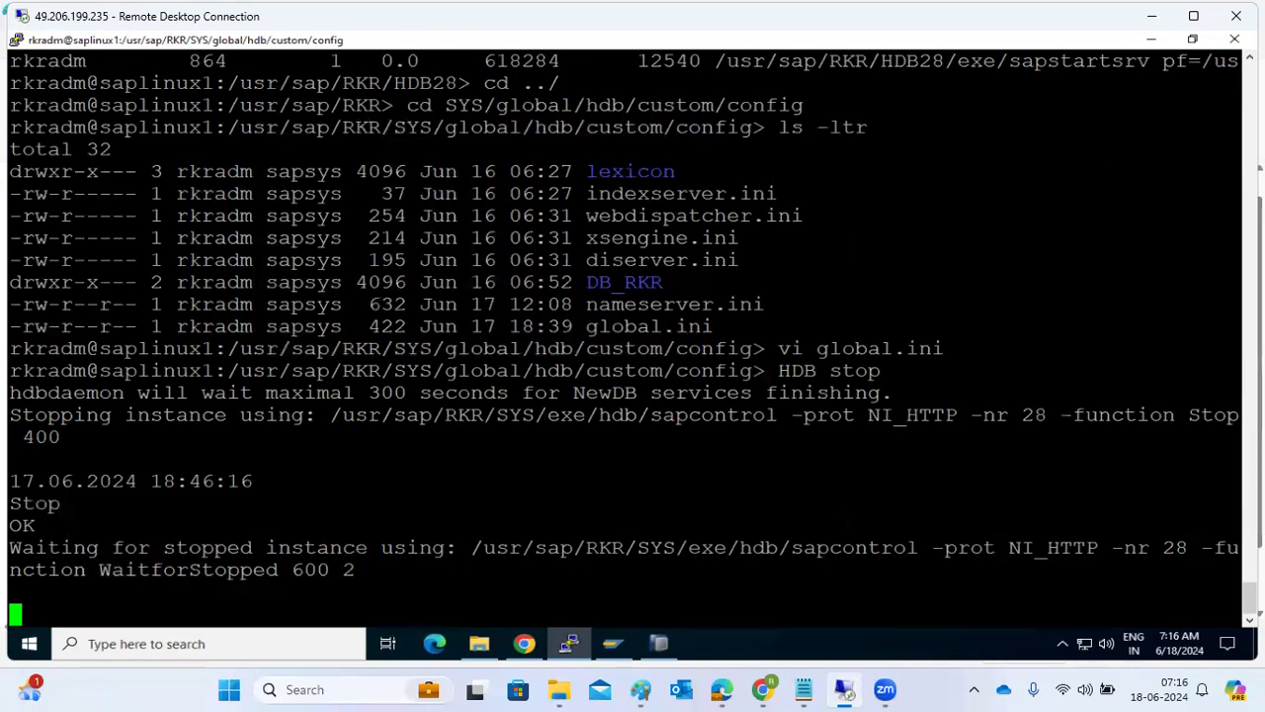
Switch to Edge, copy the SAP HANA Configuration Parameter Reference: Index link from note 2856122, and open it in Chrome.
{"action": "mouse_move", "coordinate": [761, 689]}
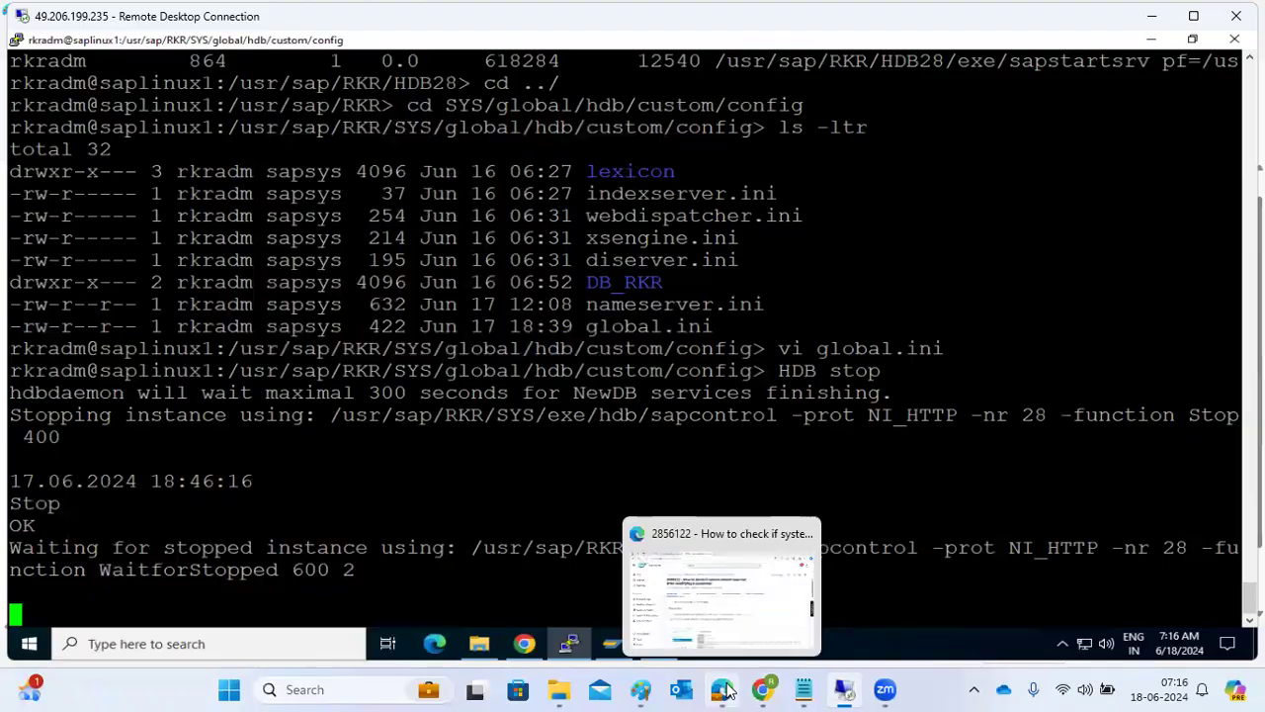
{"action": "left_click", "coordinate": [761, 689]}
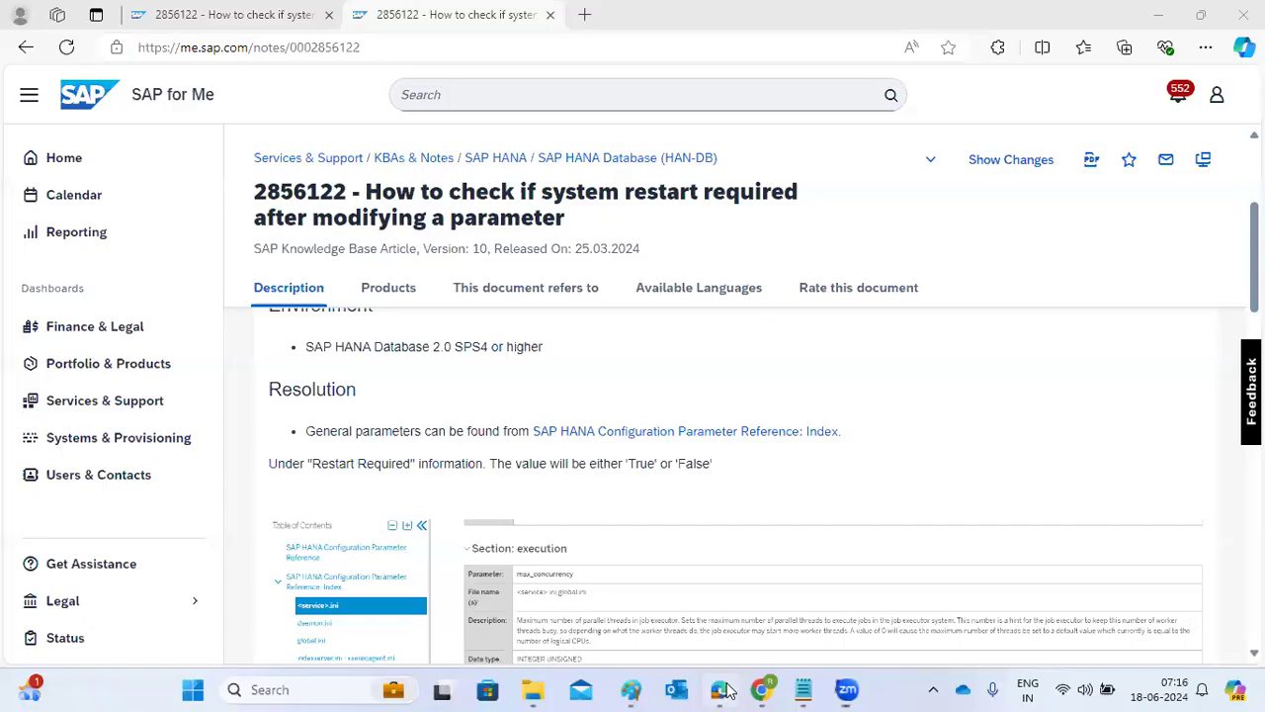
{"action": "left_click", "coordinate": [550, 501]}
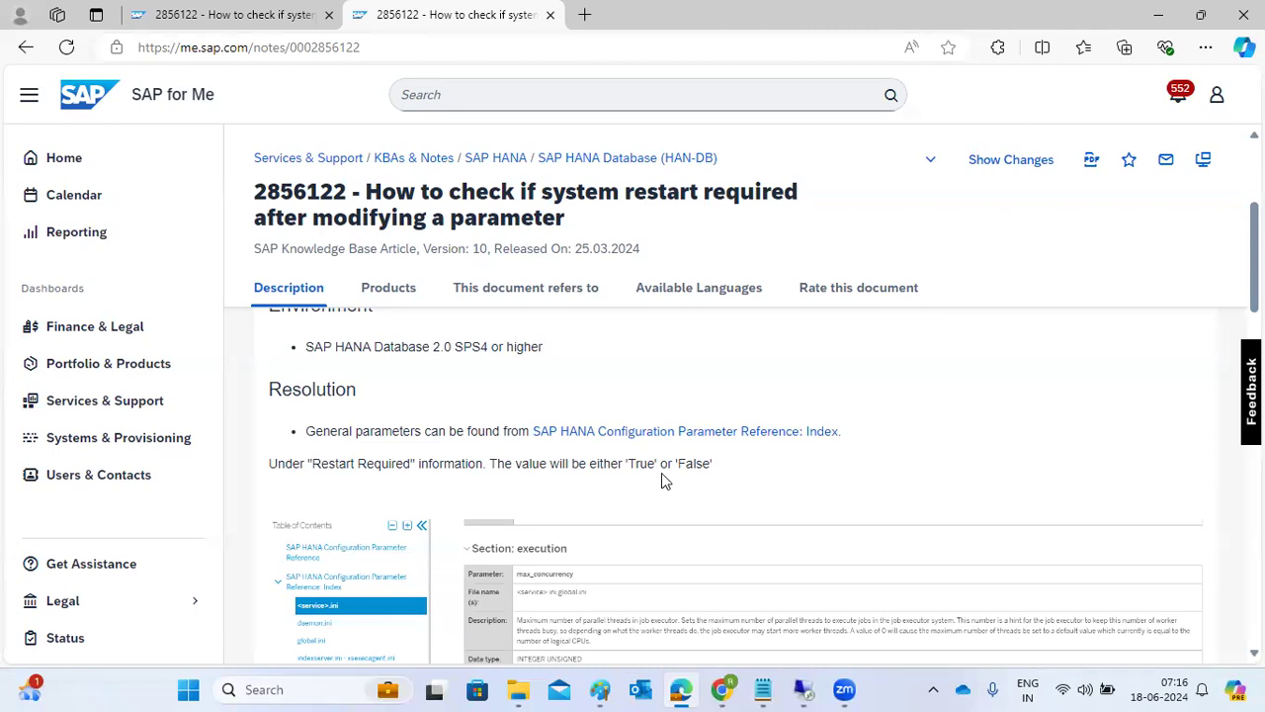
{"action": "right_click", "coordinate": [665, 439]}
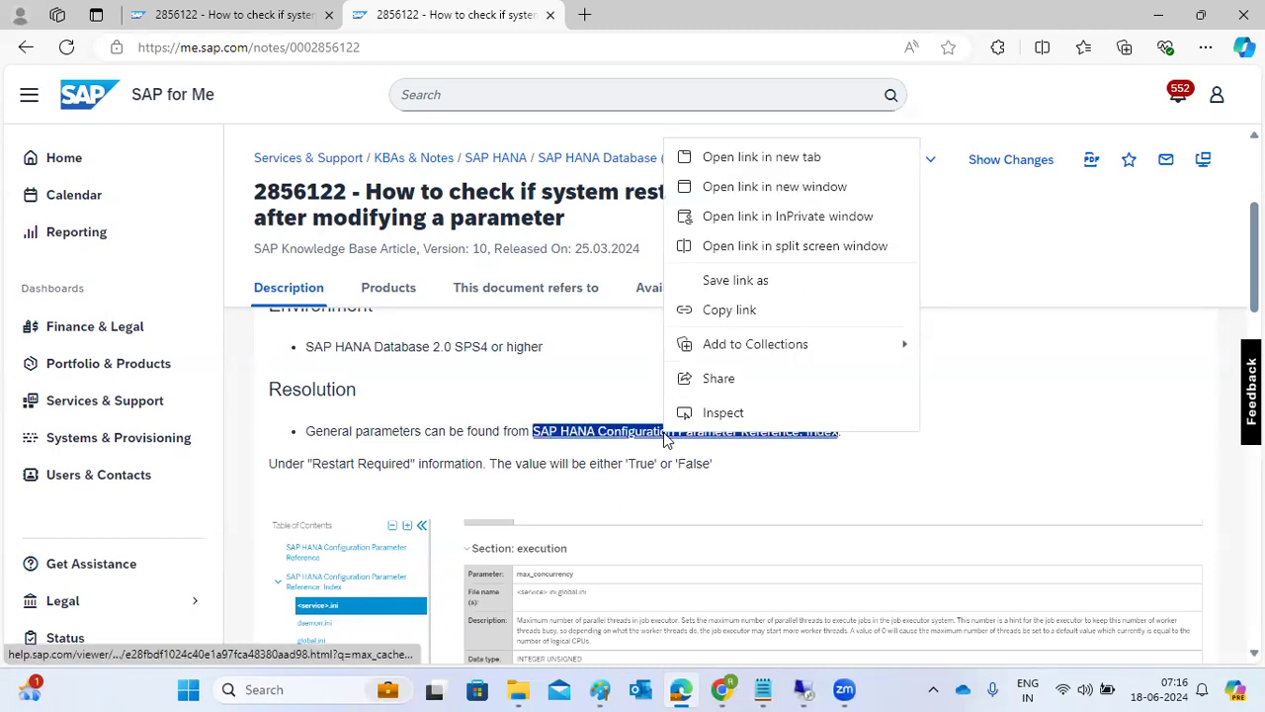
{"action": "left_click", "coordinate": [732, 311]}
{"action": "left_click", "coordinate": [803, 689]}
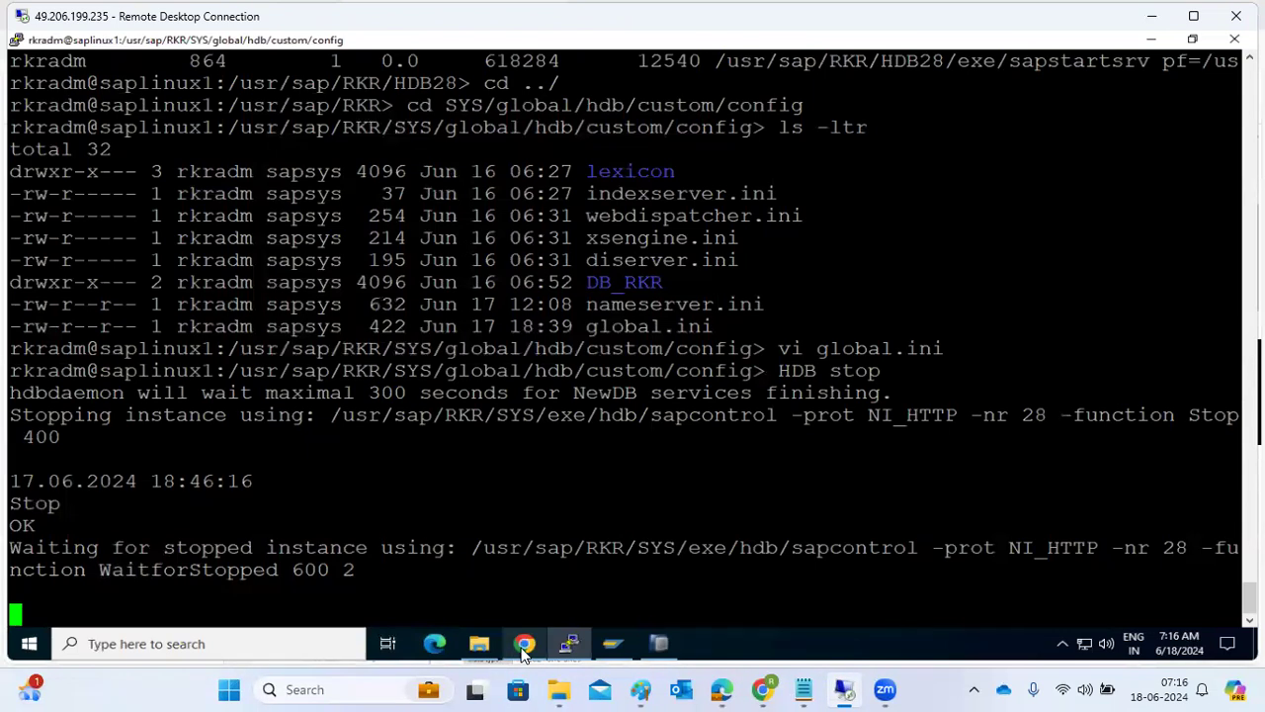
{"action": "left_click", "coordinate": [786, 687]}
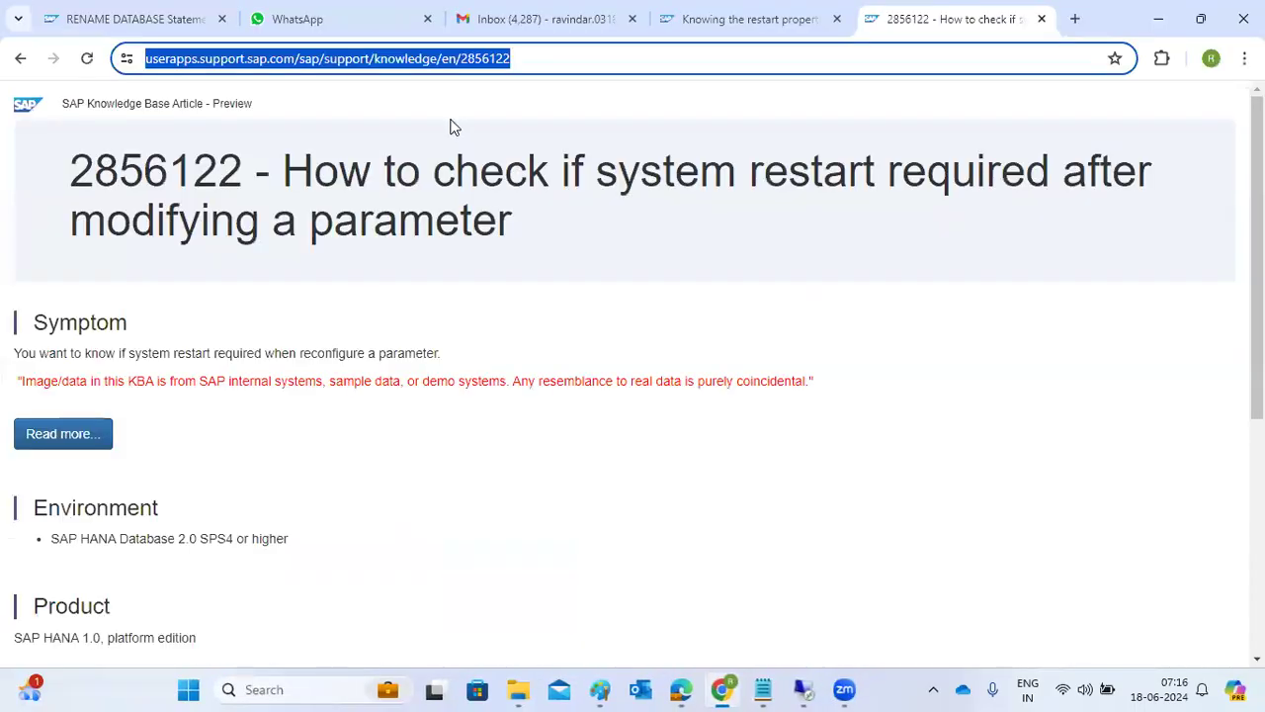
{"action": "key", "text": "ctrl+v"}
{"action": "key", "text": "Return"}
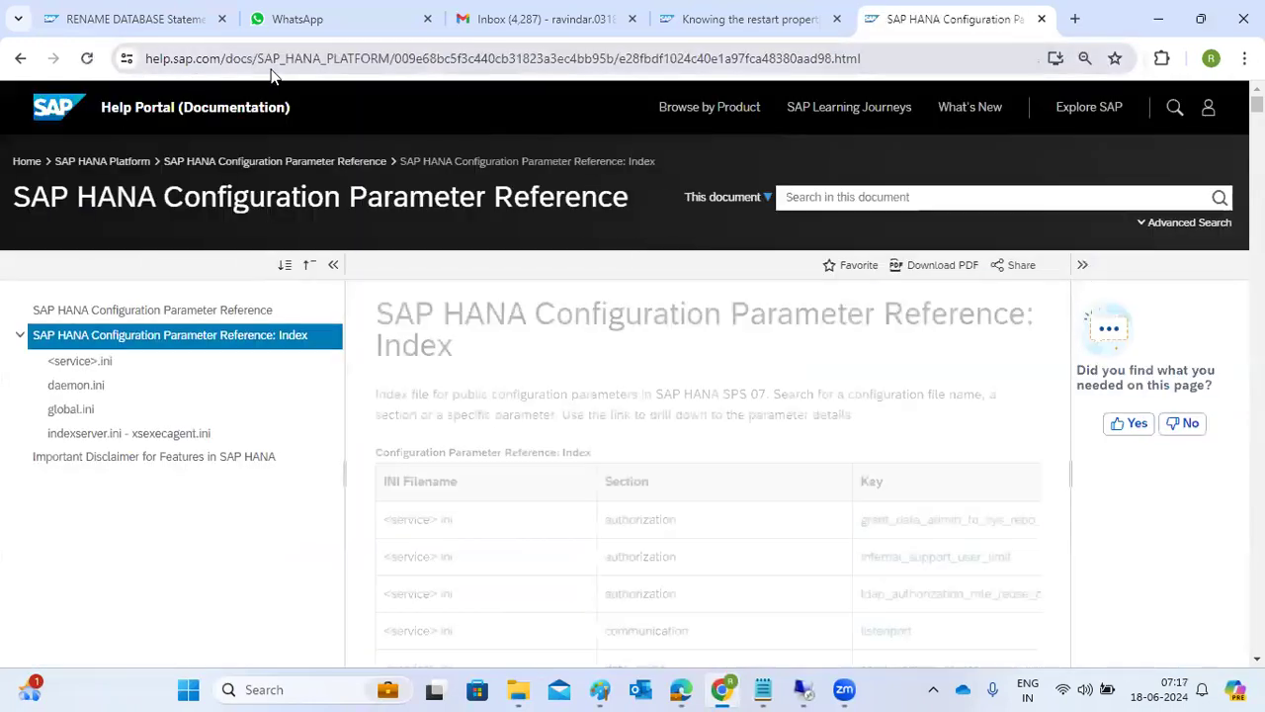
Filter the whole parameter index table for global_allocation_limit and open that parameter's entry.
{"action": "left_click", "coordinate": [806, 494]}
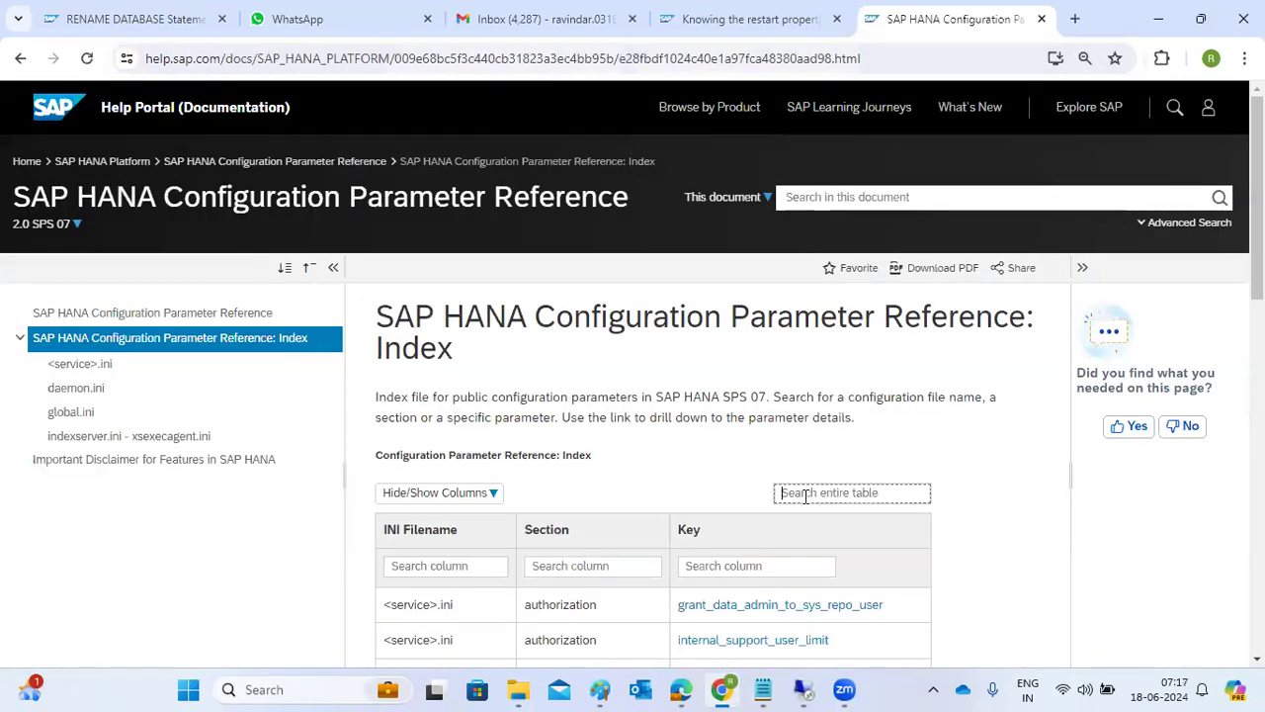
{"action": "type", "text": "global"}
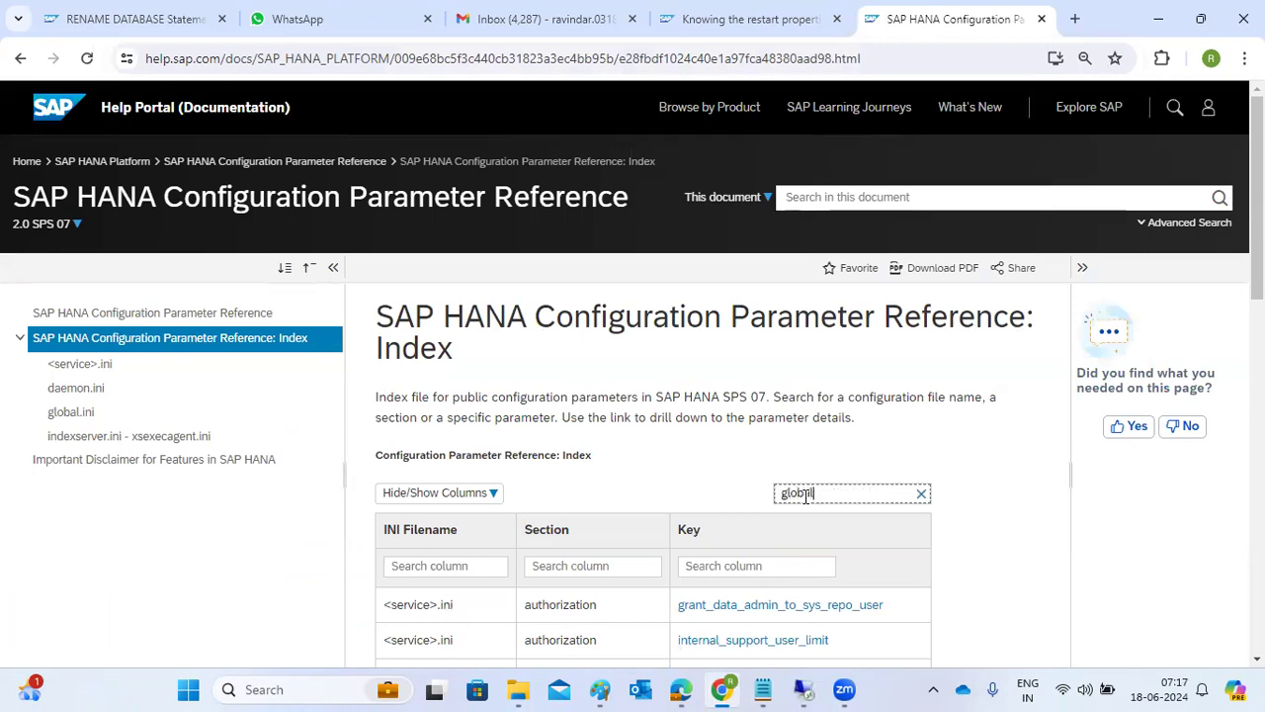
{"action": "scroll", "coordinate": [747, 620], "scroll_direction": "down", "scroll_amount": 2}
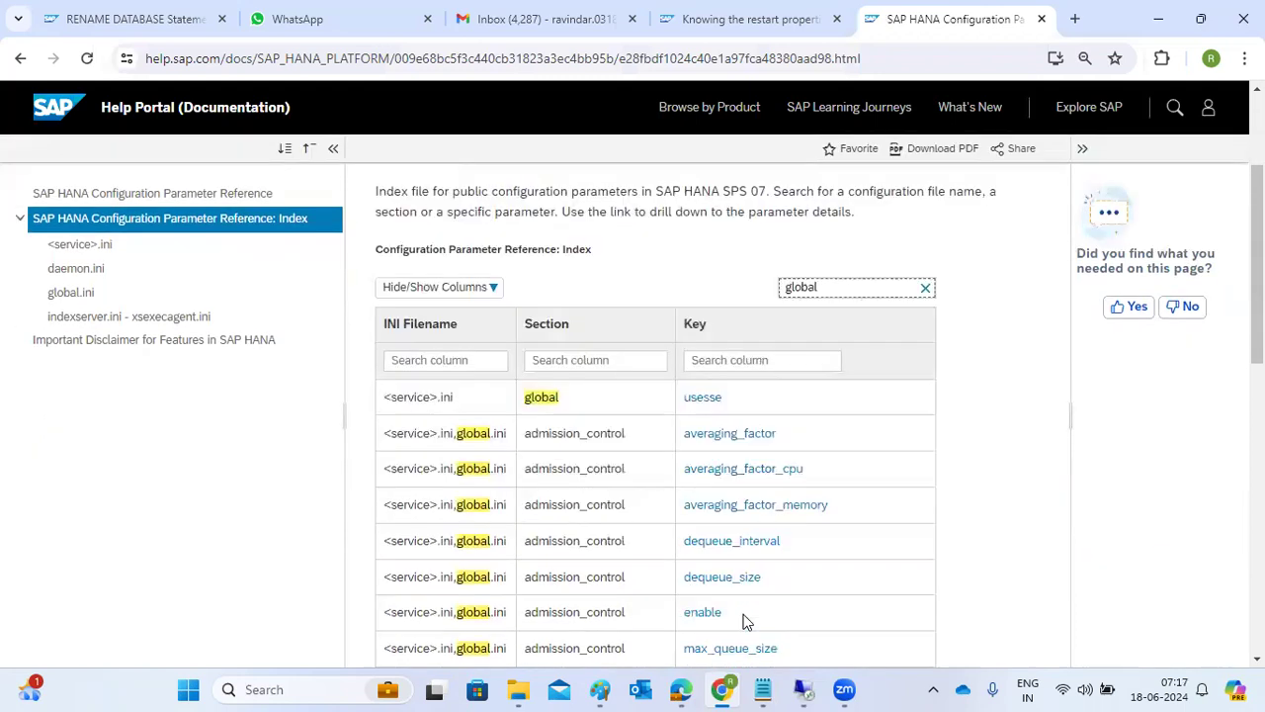
{"action": "scroll", "coordinate": [747, 620], "scroll_direction": "down", "scroll_amount": 4}
{"action": "scroll", "coordinate": [743, 621], "scroll_direction": "up", "scroll_amount": 4}
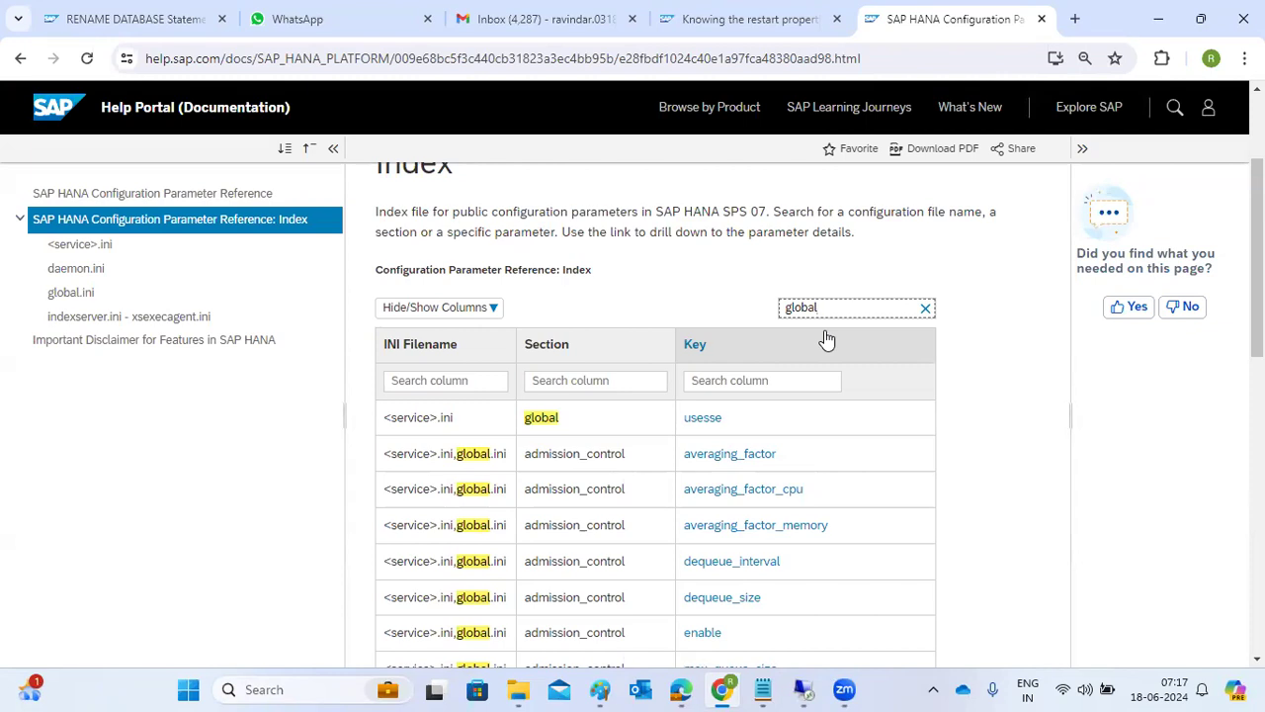
{"action": "left_click_drag", "start_coordinate": [194, 65], "coordinate": [297, 59]}
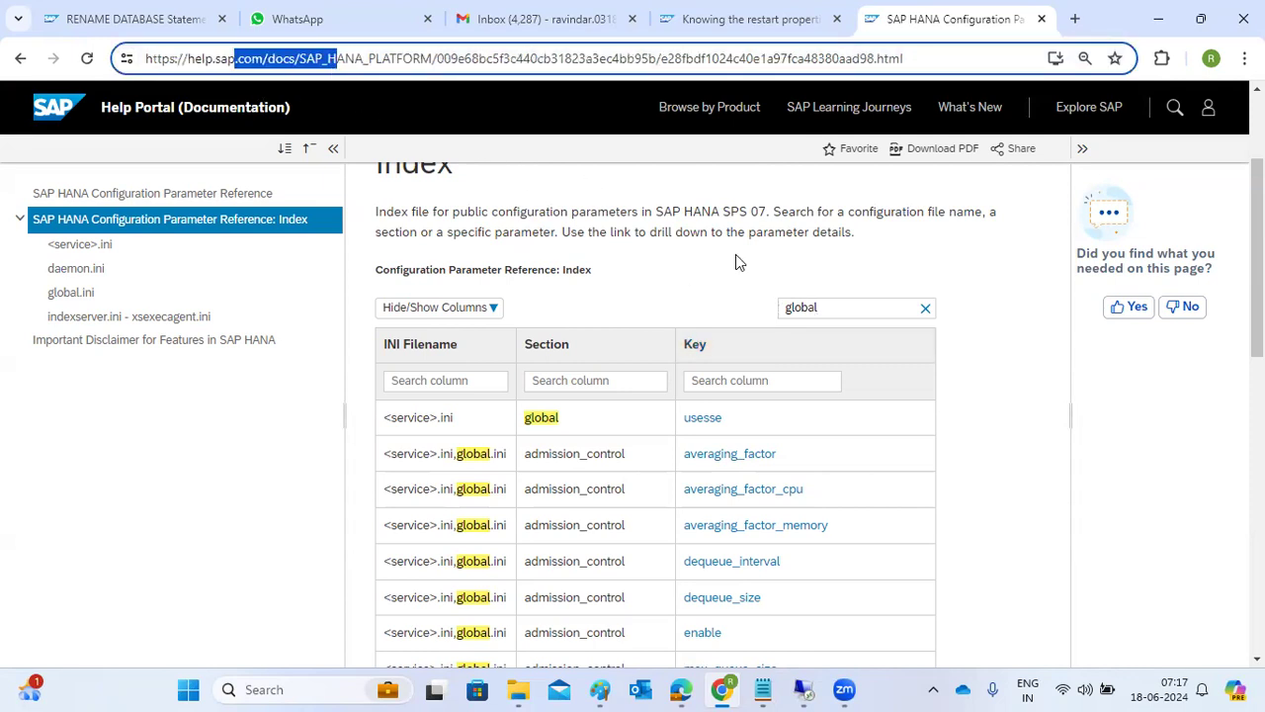
{"action": "left_click", "coordinate": [844, 315]}
{"action": "type", "text": "_alloca"}
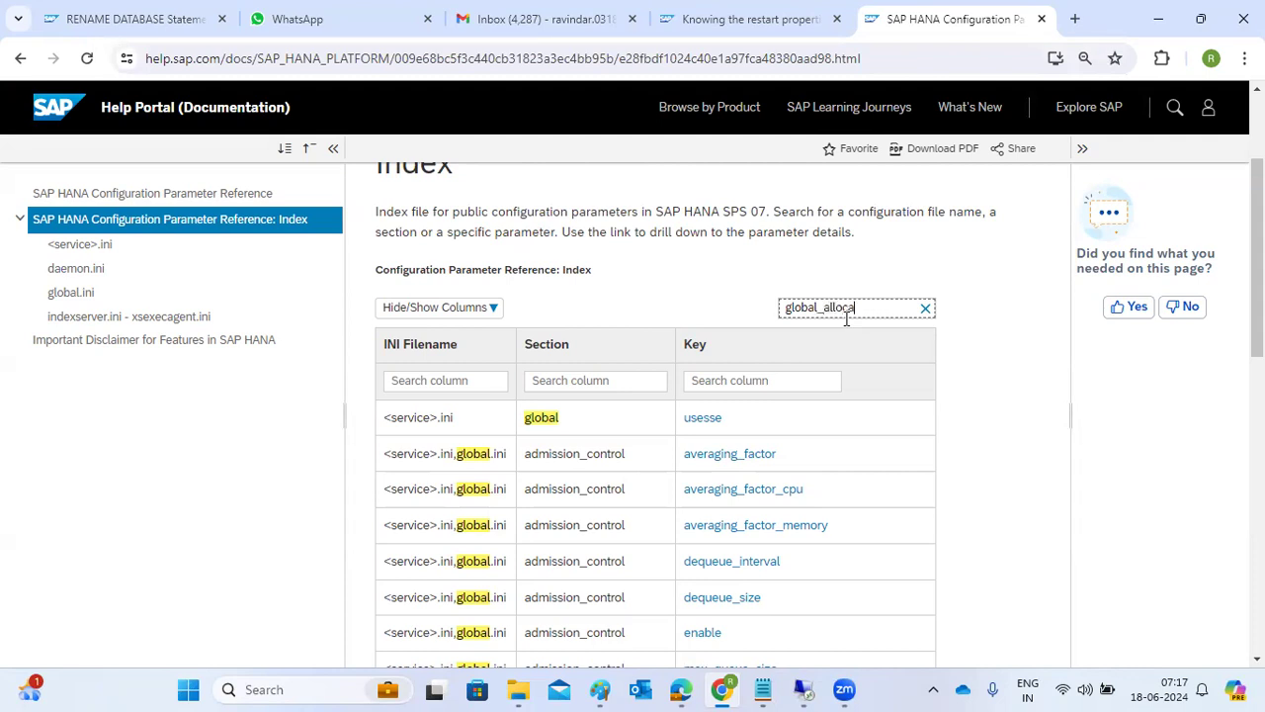
{"action": "type", "text": "tion_limit"}
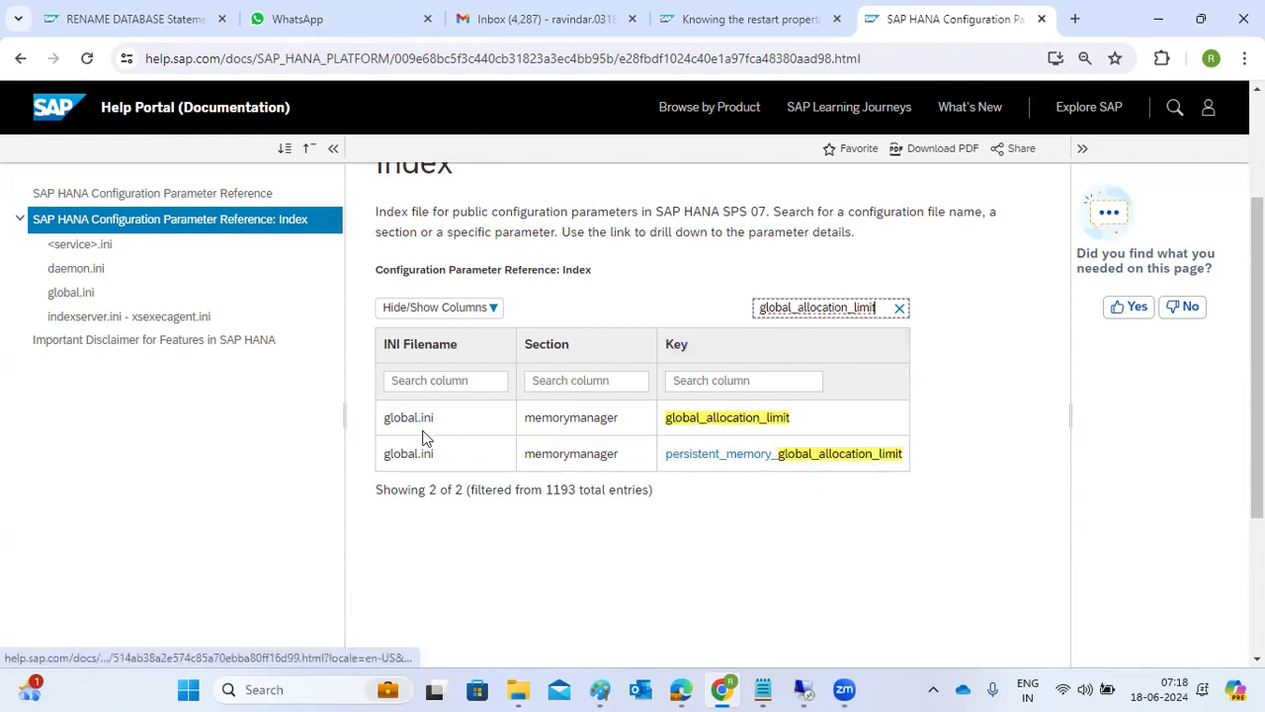
{"action": "left_click", "coordinate": [704, 425]}
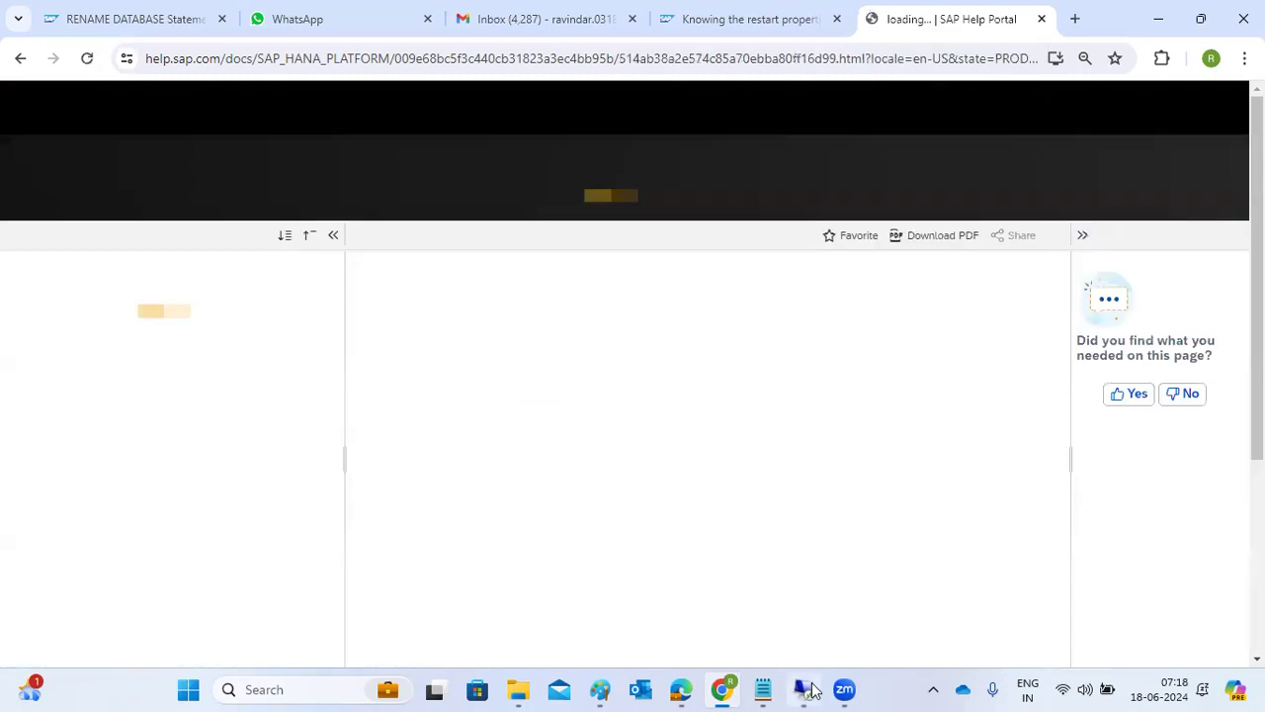
Check the instance stop in the remote terminal, then return to Chrome and read global_allocation_limit's description and restart requirement.
{"action": "left_click", "coordinate": [805, 690]}
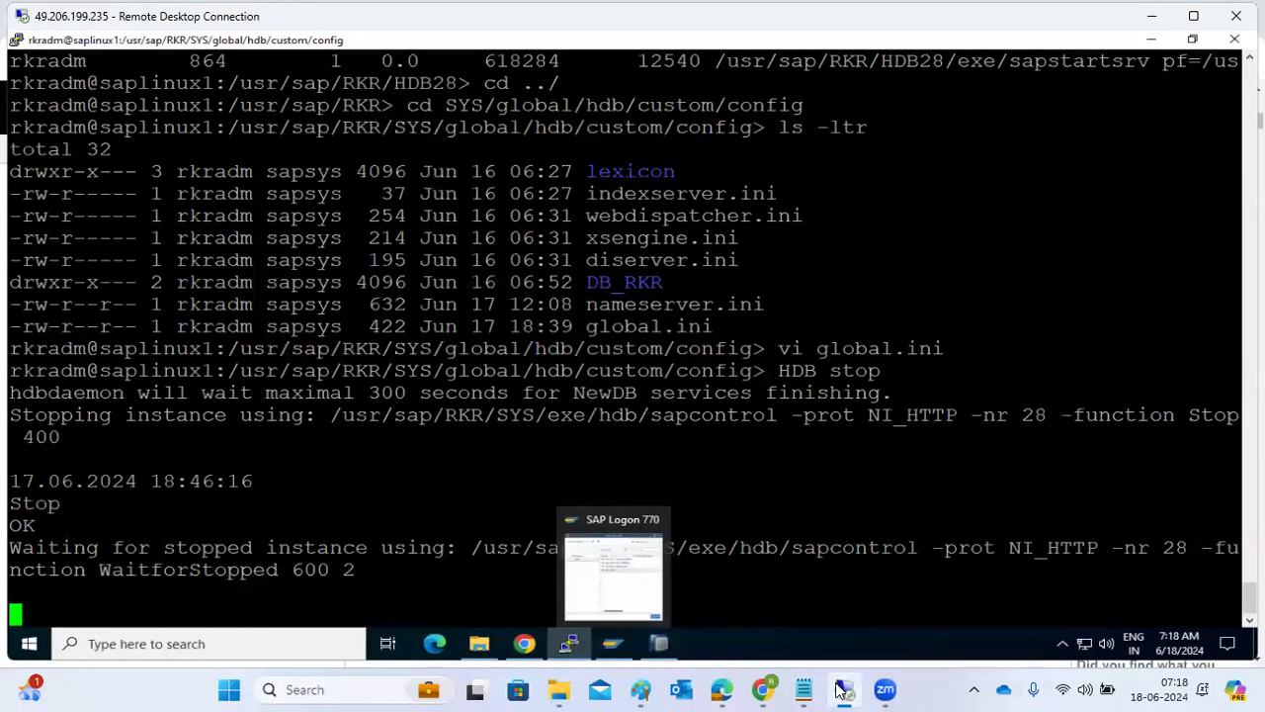
{"action": "left_click", "coordinate": [722, 690]}
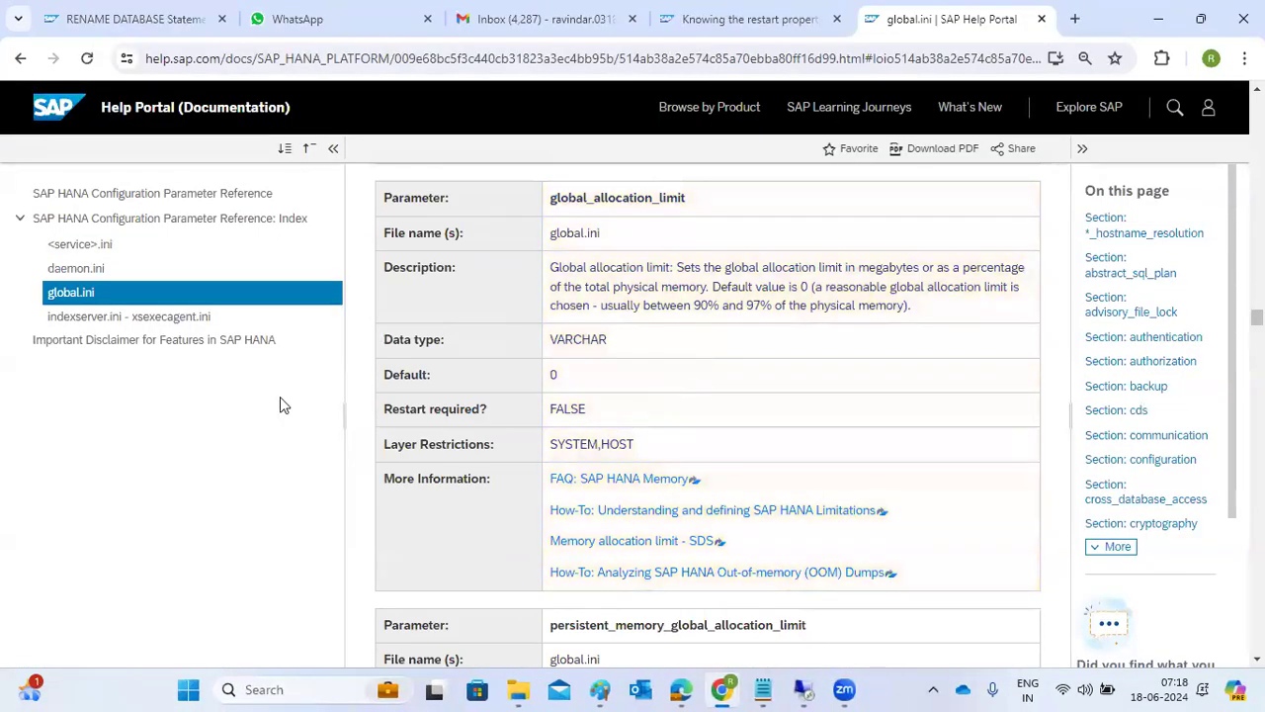
{"action": "scroll", "coordinate": [450, 344], "scroll_direction": "up", "scroll_amount": 2}
{"action": "scroll", "coordinate": [450, 344], "scroll_direction": "up", "scroll_amount": 4}
{"action": "scroll", "coordinate": [449, 344], "scroll_direction": "down", "scroll_amount": 5}
{"action": "scroll", "coordinate": [449, 344], "scroll_direction": "down", "scroll_amount": 1}
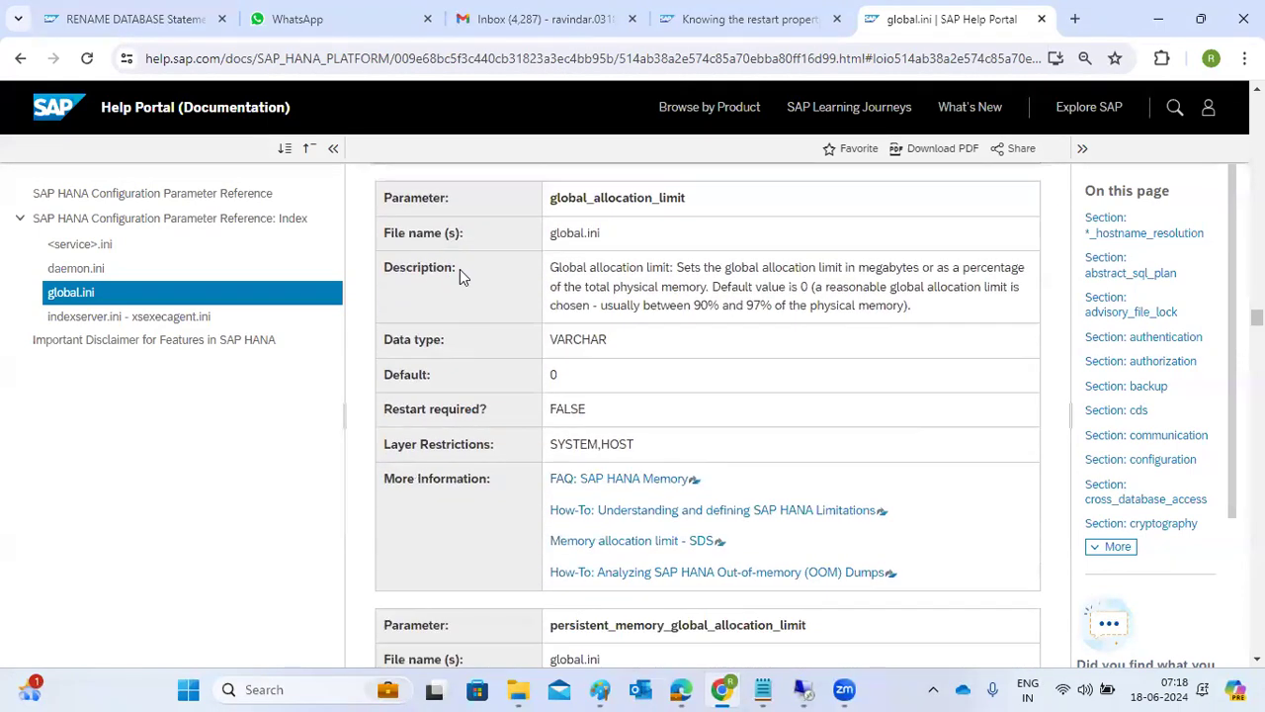
{"action": "left_click_drag", "start_coordinate": [399, 198], "coordinate": [486, 205]}
{"action": "left_click_drag", "start_coordinate": [569, 267], "coordinate": [870, 274]}
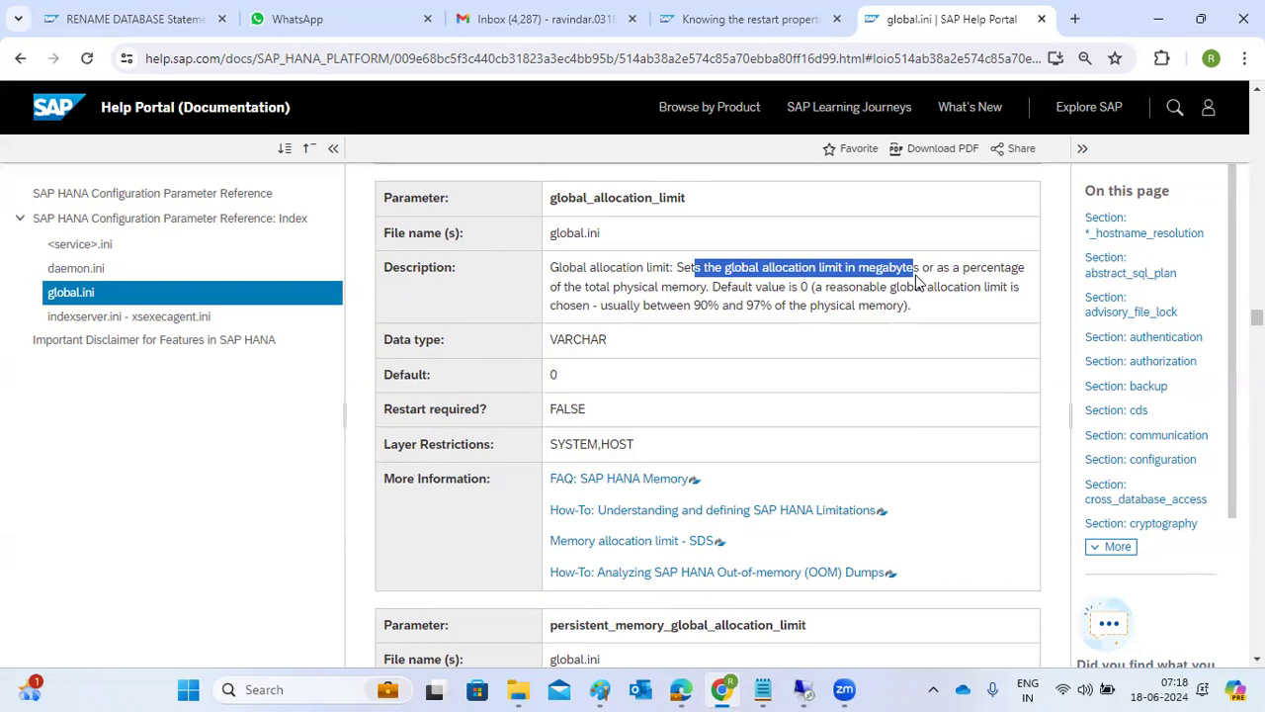
{"action": "left_click_drag", "start_coordinate": [916, 275], "coordinate": [903, 302]}
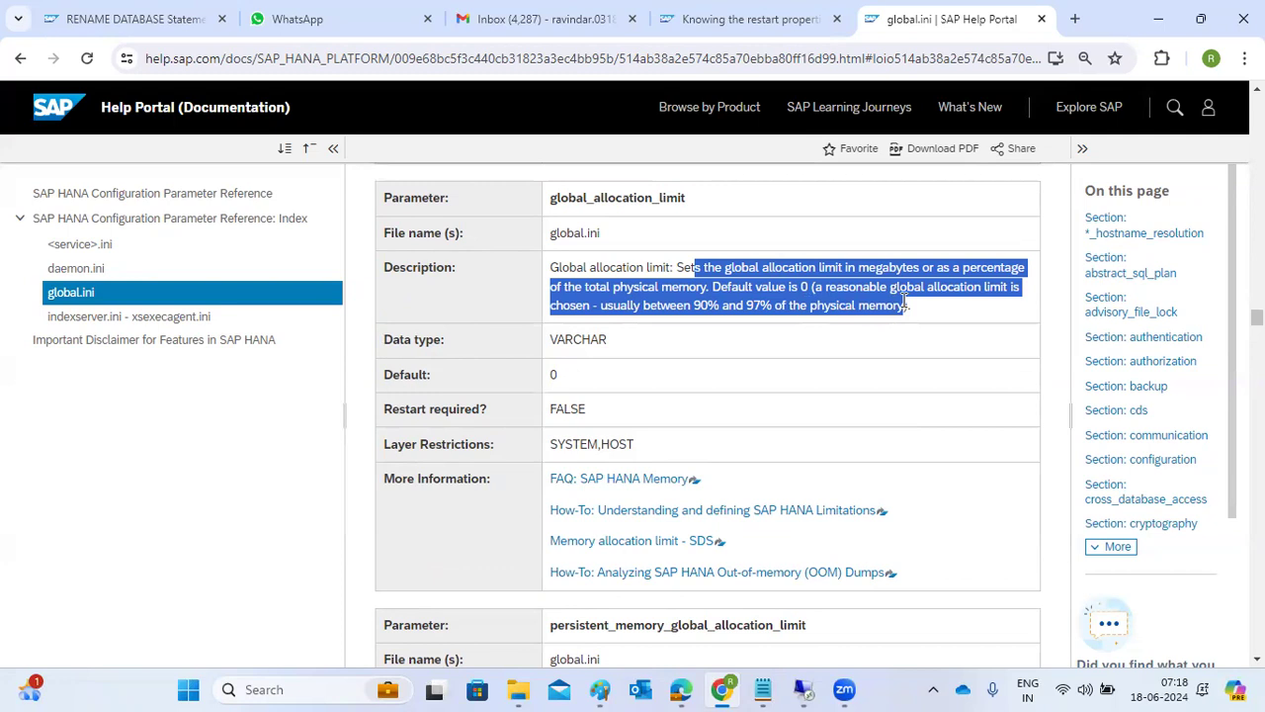
{"action": "left_click_drag", "start_coordinate": [384, 410], "coordinate": [610, 407]}
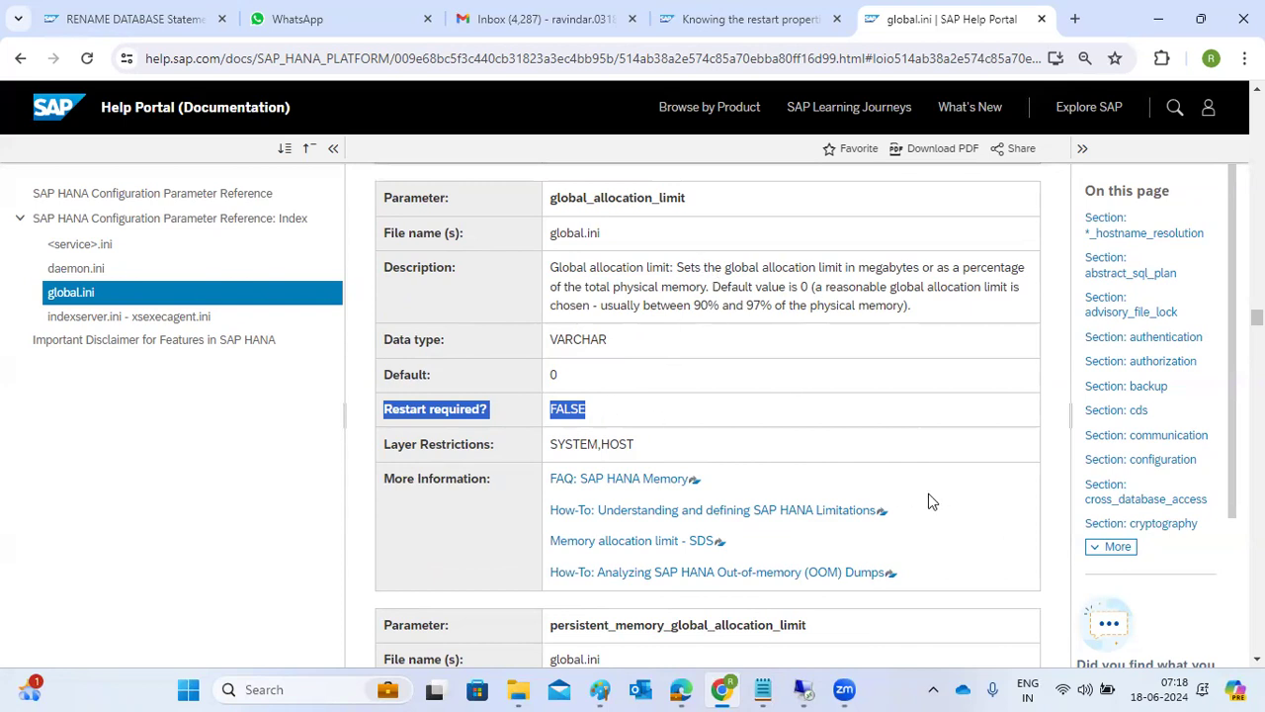
Examine the restart requirement of the other global.ini parameters, from the memory sections back through the encryption settings.
{"action": "scroll", "coordinate": [928, 494], "scroll_direction": "down", "scroll_amount": 7}
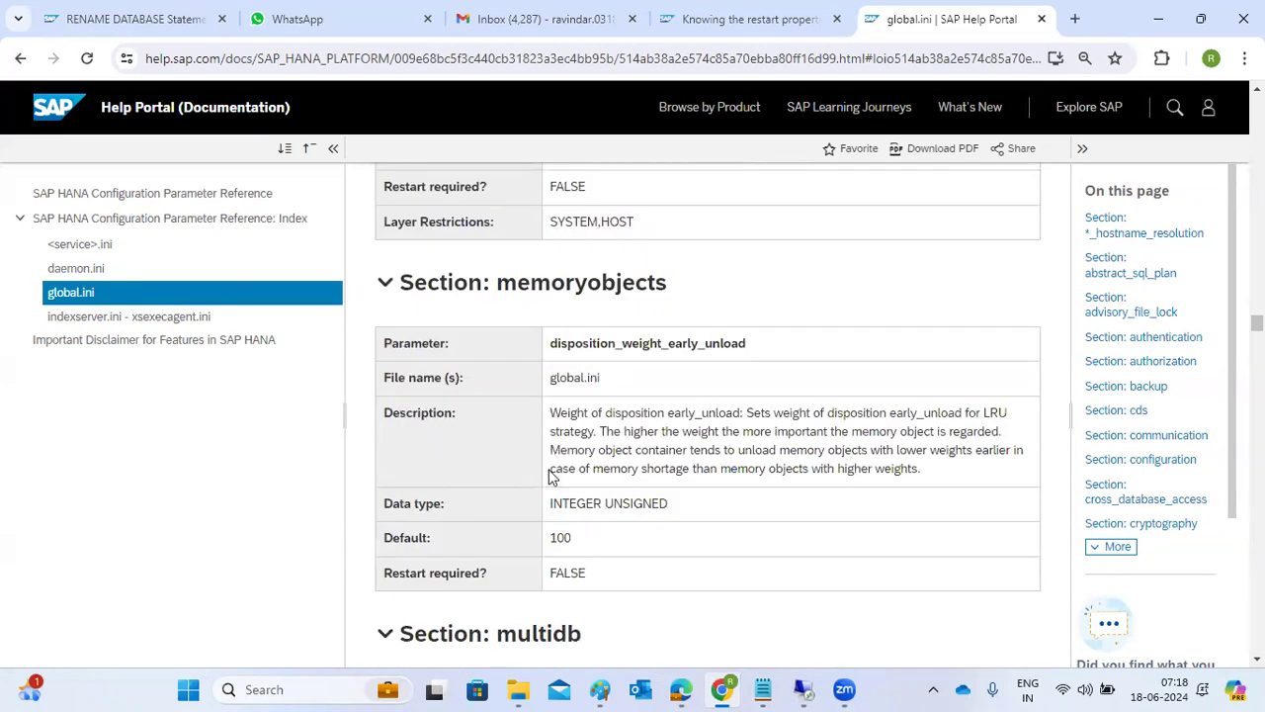
{"action": "double_click", "coordinate": [567, 572]}
{"action": "scroll", "coordinate": [584, 526], "scroll_direction": "up", "scroll_amount": 2}
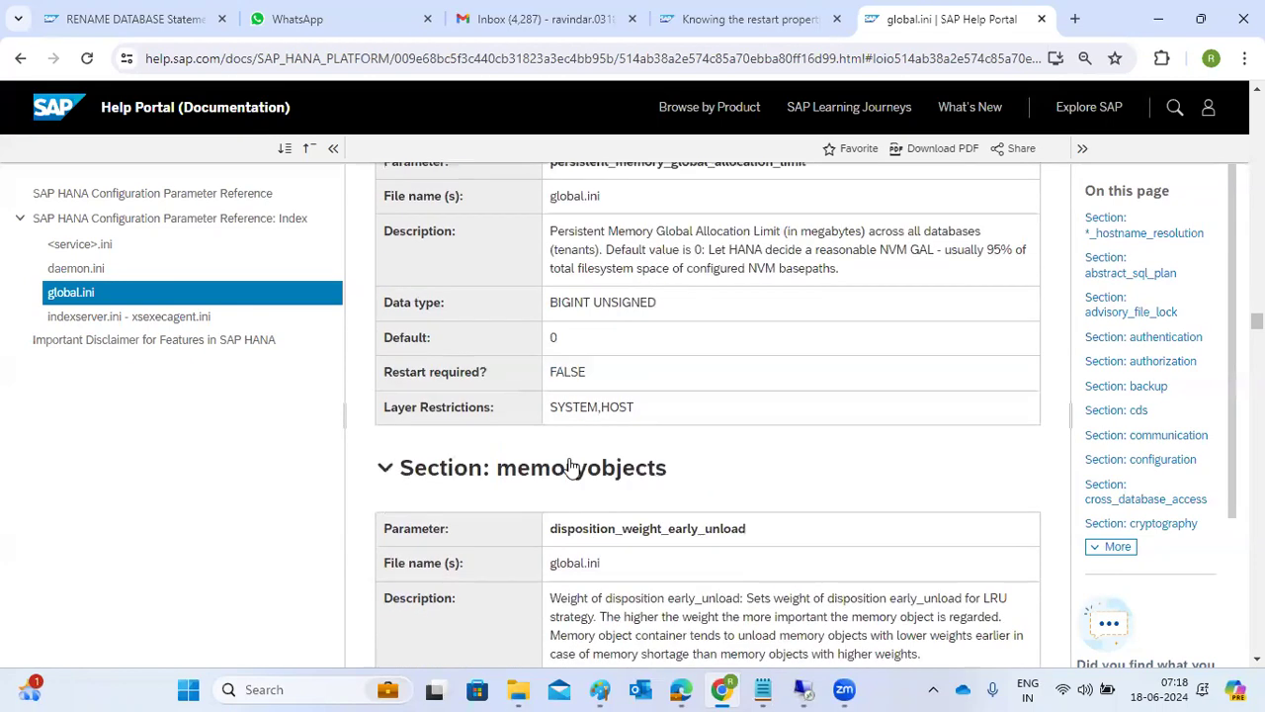
{"action": "double_click", "coordinate": [567, 372]}
{"action": "scroll", "coordinate": [584, 369], "scroll_direction": "up", "scroll_amount": 9}
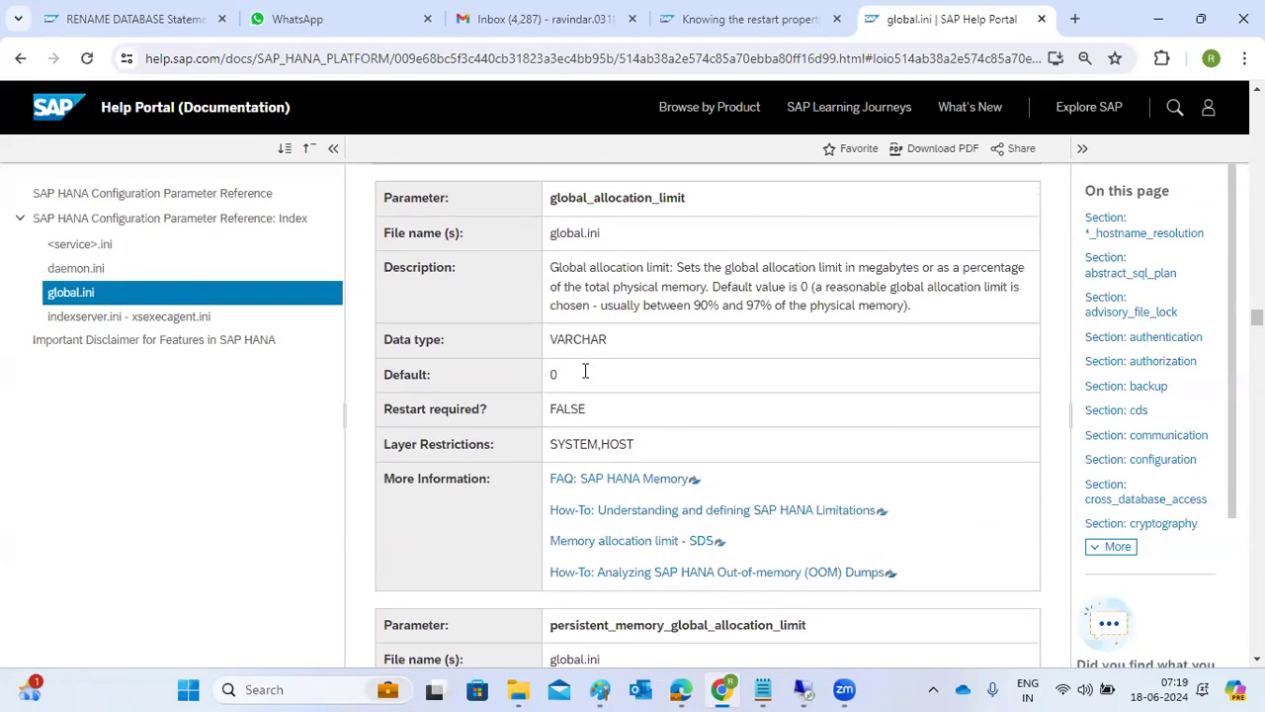
{"action": "scroll", "coordinate": [584, 371], "scroll_direction": "up", "scroll_amount": 4}
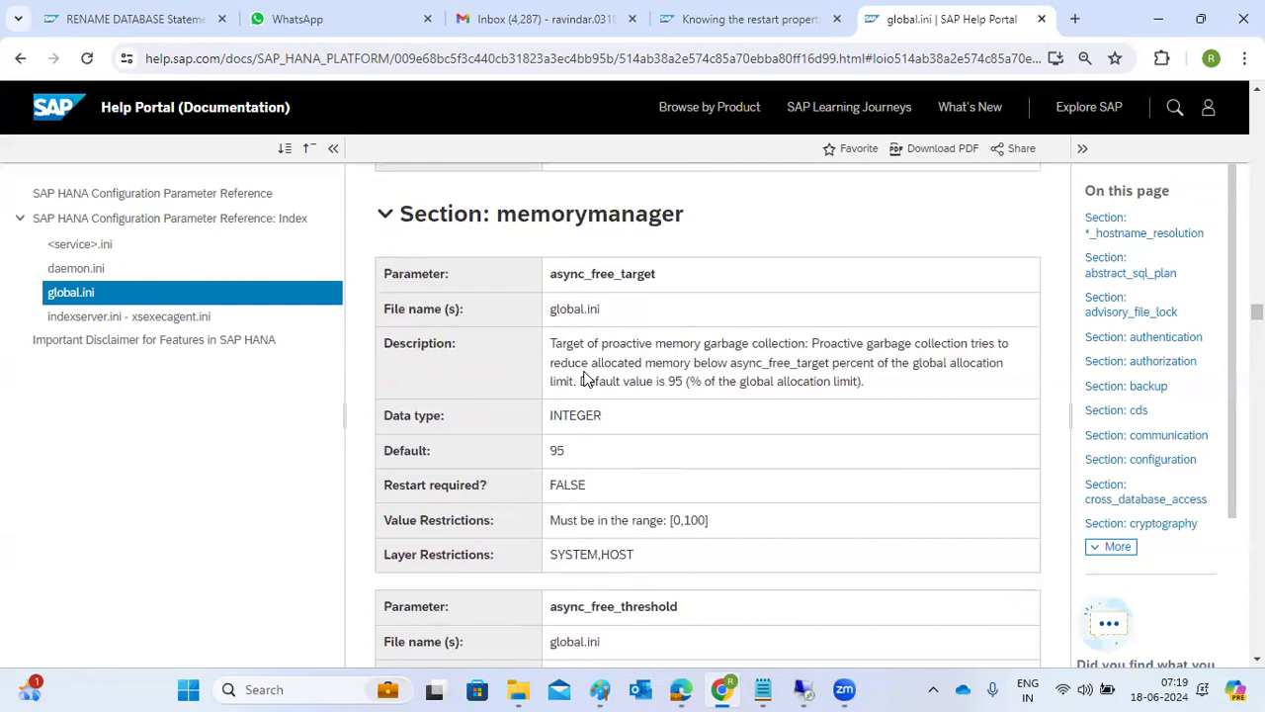
{"action": "left_click_drag", "start_coordinate": [559, 482], "coordinate": [581, 491]}
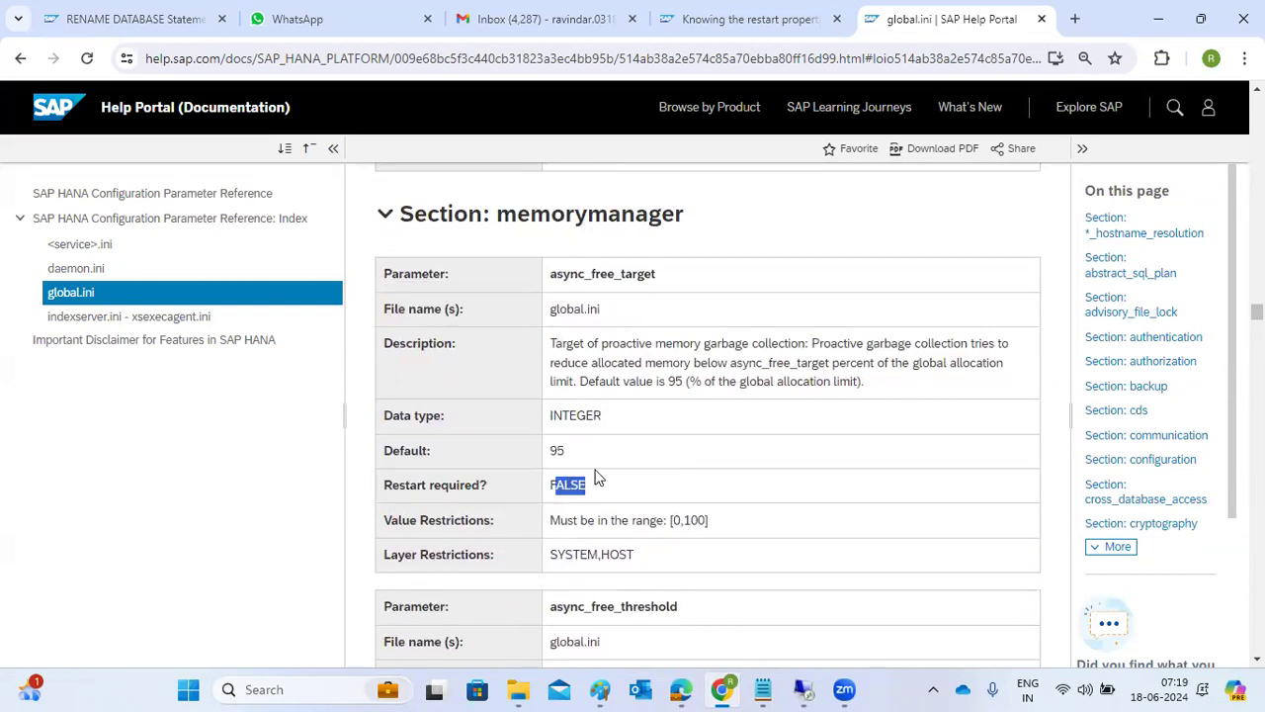
{"action": "scroll", "coordinate": [593, 464], "scroll_direction": "up", "scroll_amount": 8}
{"action": "scroll", "coordinate": [586, 464], "scroll_direction": "up", "scroll_amount": 15}
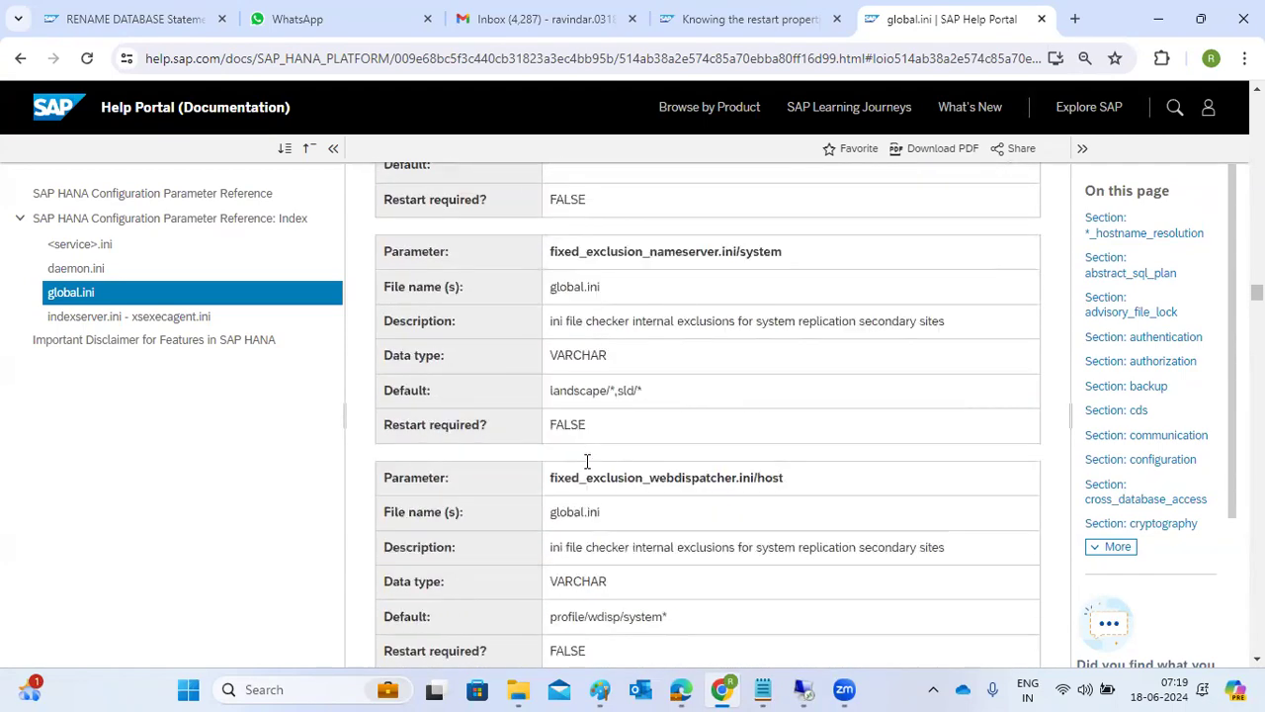
{"action": "scroll", "coordinate": [586, 461], "scroll_direction": "up", "scroll_amount": 1}
{"action": "scroll", "coordinate": [586, 466], "scroll_direction": "up", "scroll_amount": 15}
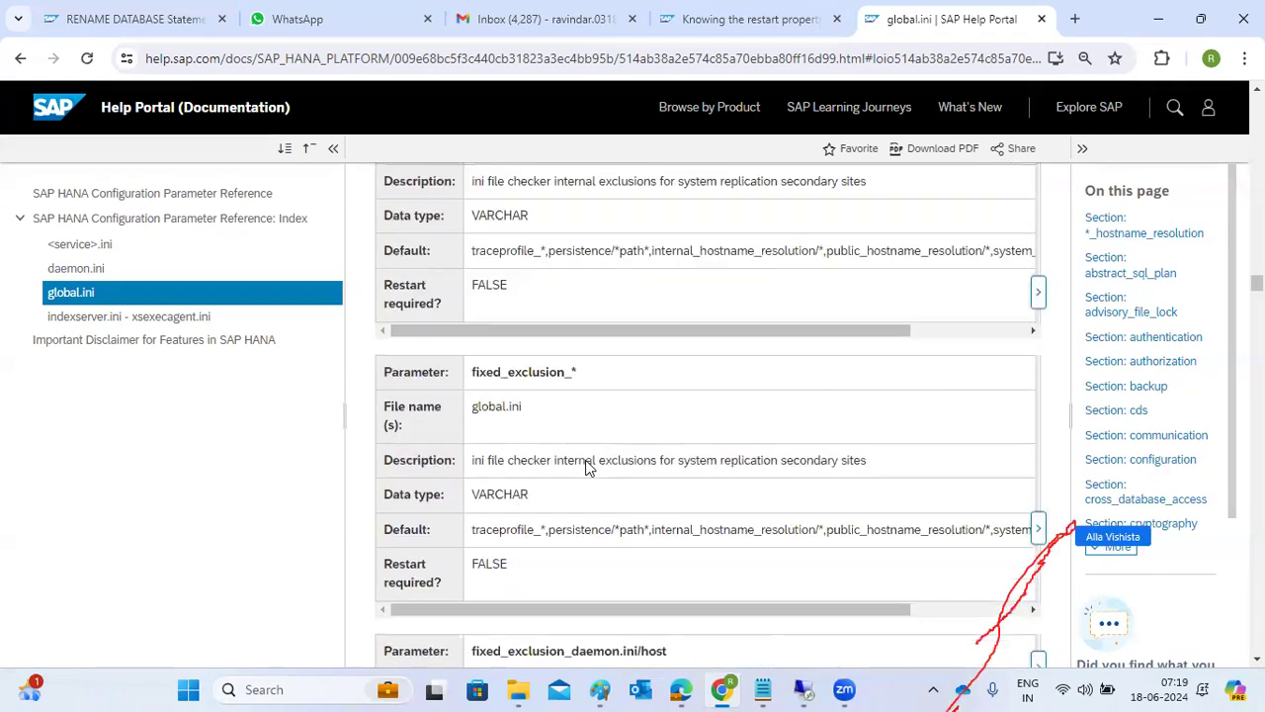
{"action": "scroll", "coordinate": [586, 467], "scroll_direction": "up", "scroll_amount": 10}
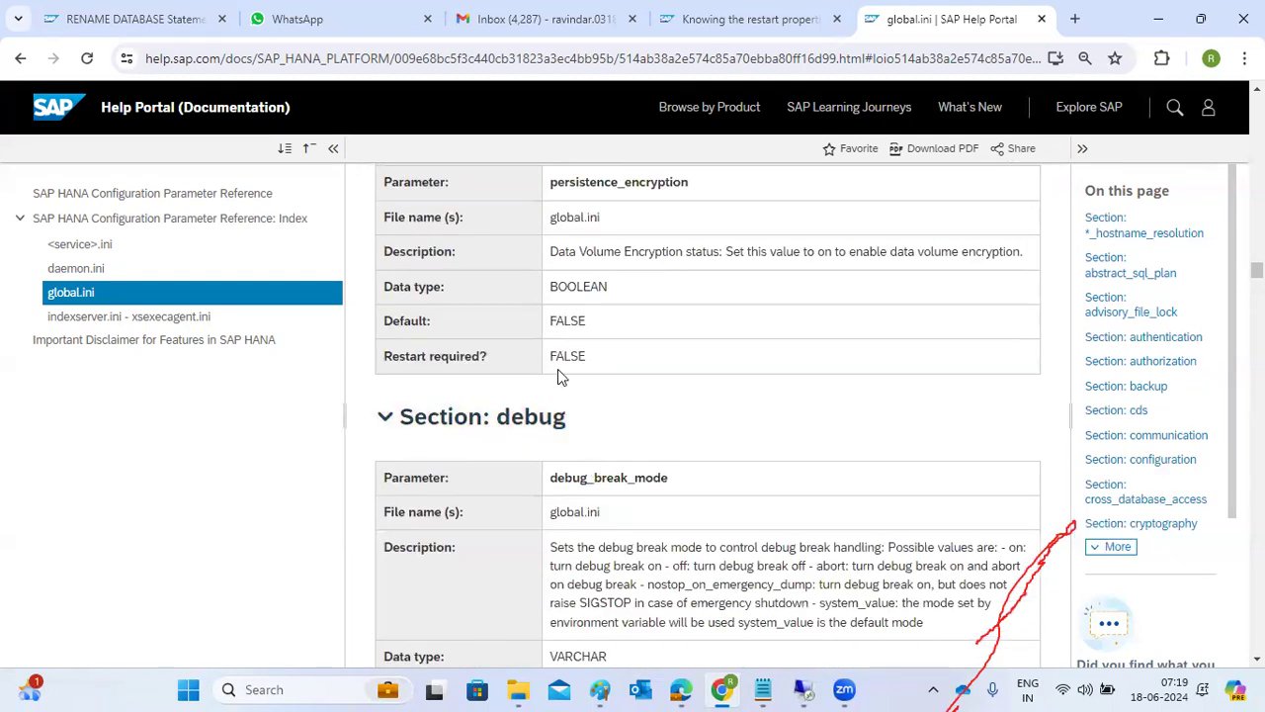
{"action": "scroll", "coordinate": [558, 372], "scroll_direction": "up", "scroll_amount": 15}
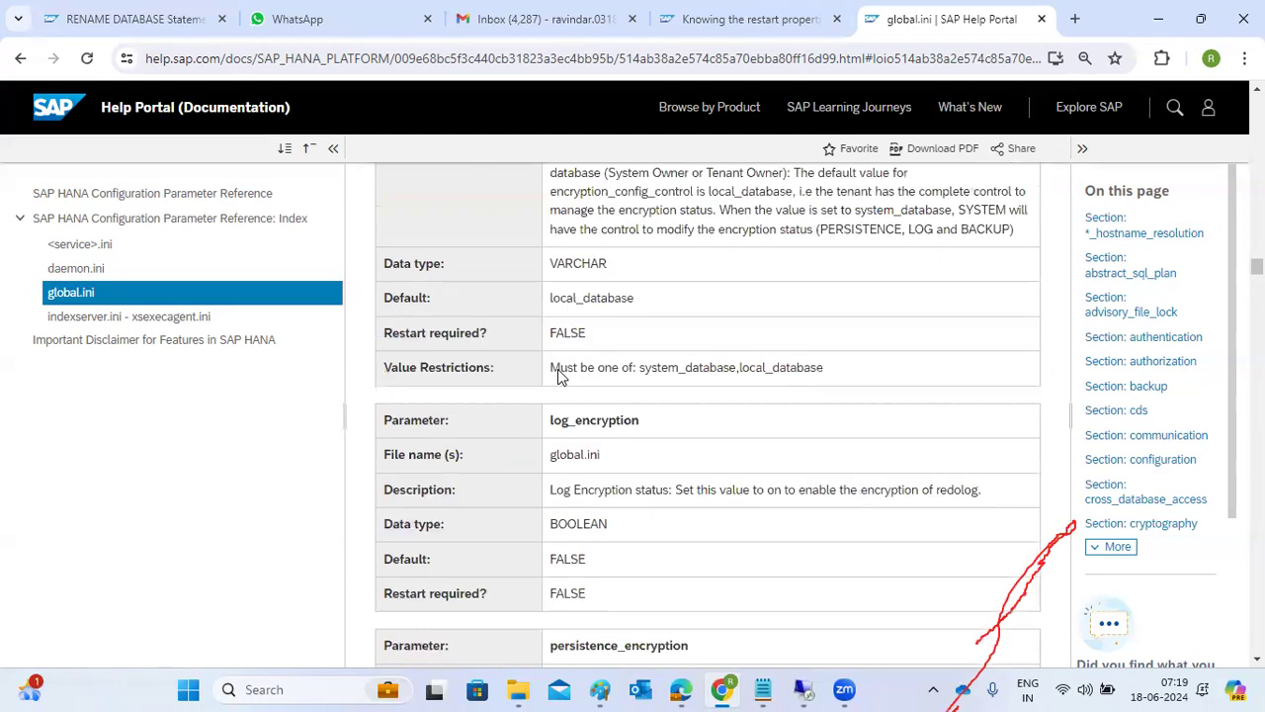
Read the restart requirement of tcp_keepalive_idle and tcp_keepalive_interval in the global.ini reference.
{"action": "scroll", "coordinate": [558, 369], "scroll_direction": "up", "scroll_amount": 5}
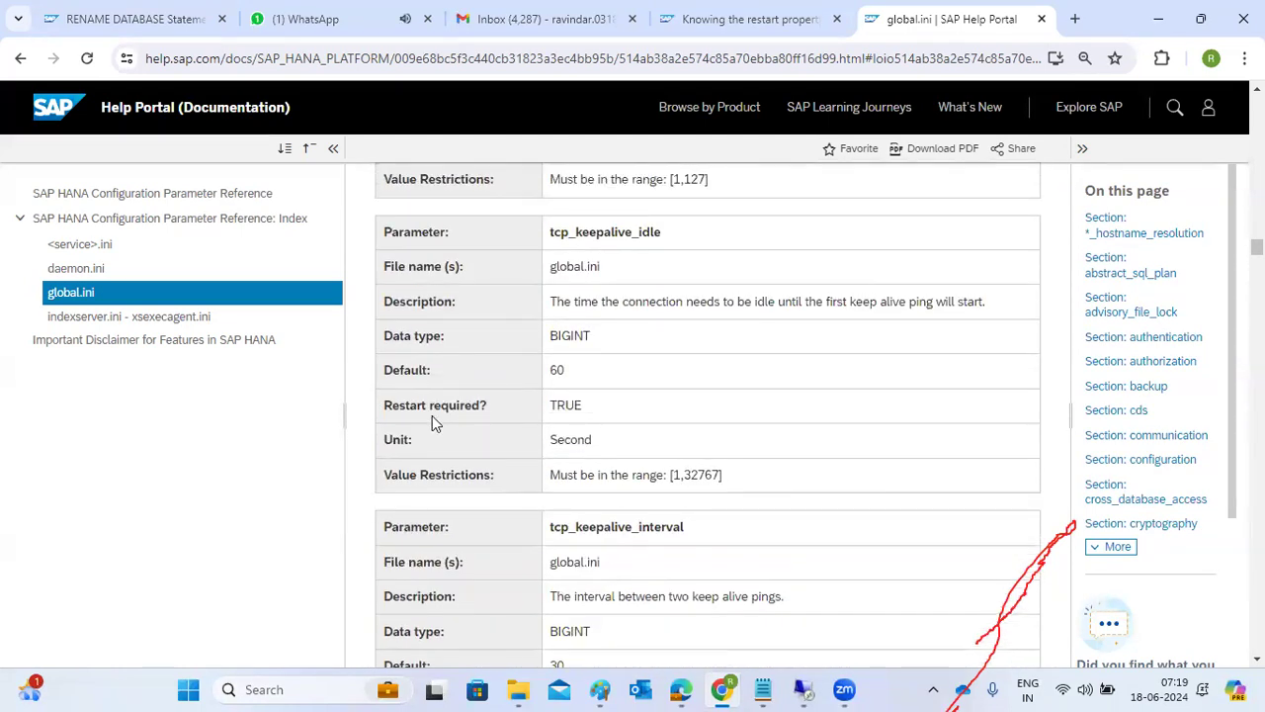
{"action": "left_click_drag", "start_coordinate": [416, 405], "coordinate": [480, 406]}
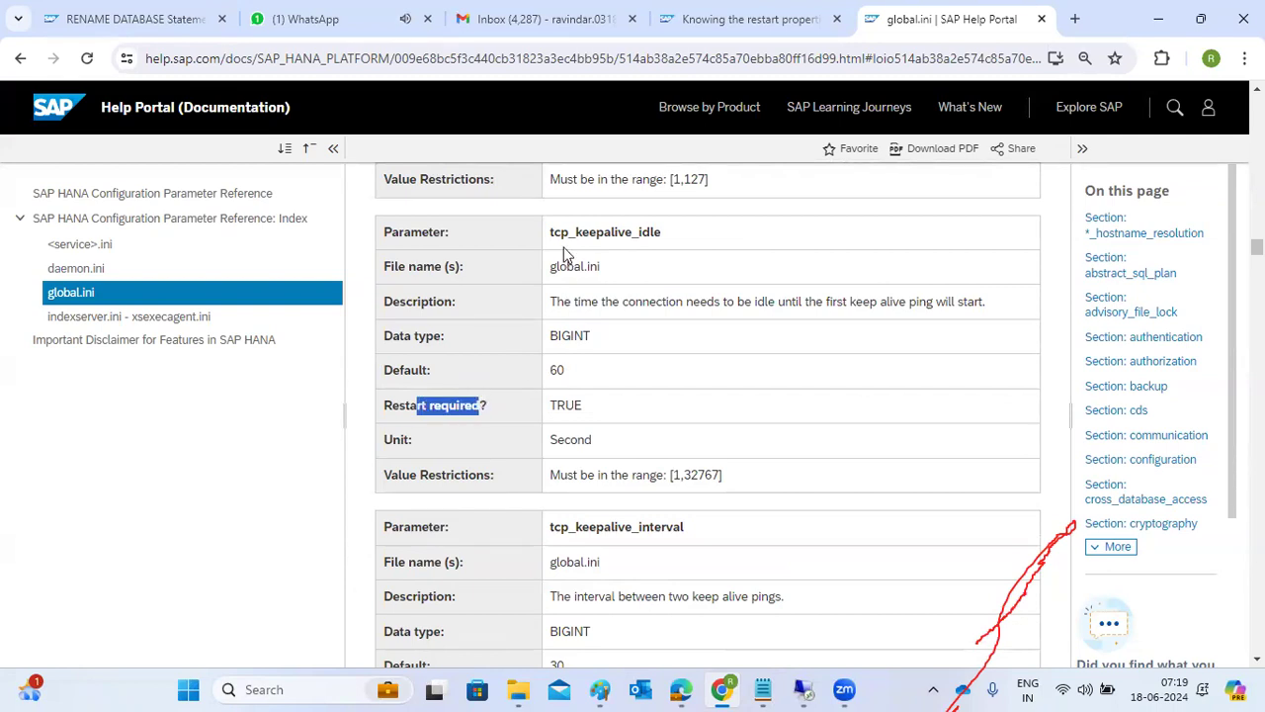
{"action": "left_click_drag", "start_coordinate": [550, 233], "coordinate": [672, 243]}
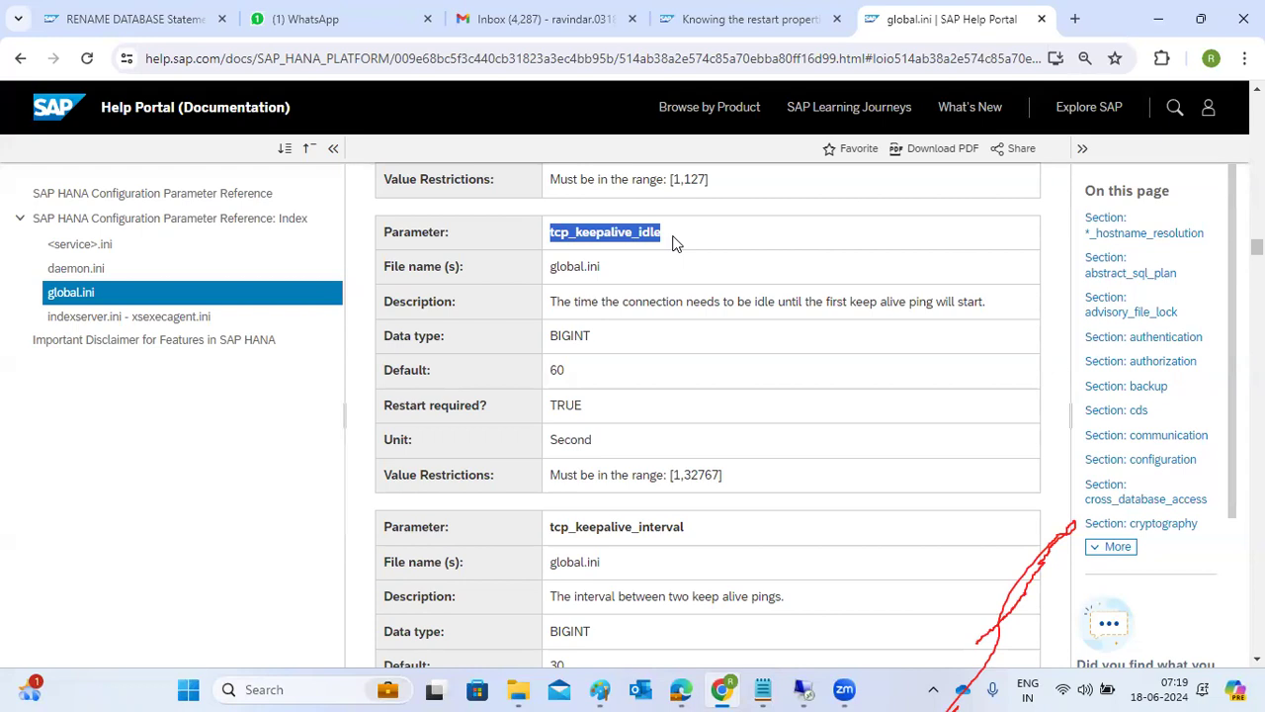
{"action": "left_click_drag", "start_coordinate": [556, 405], "coordinate": [583, 407]}
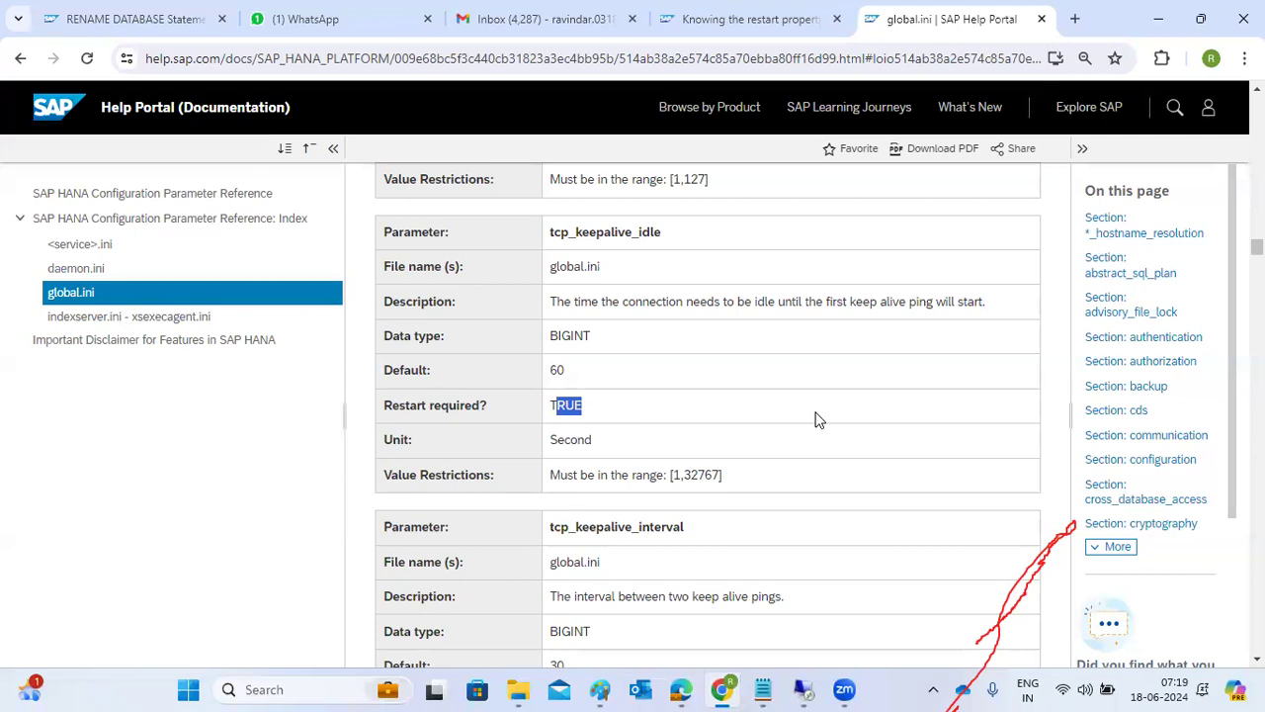
{"action": "scroll", "coordinate": [816, 419], "scroll_direction": "down", "scroll_amount": 2}
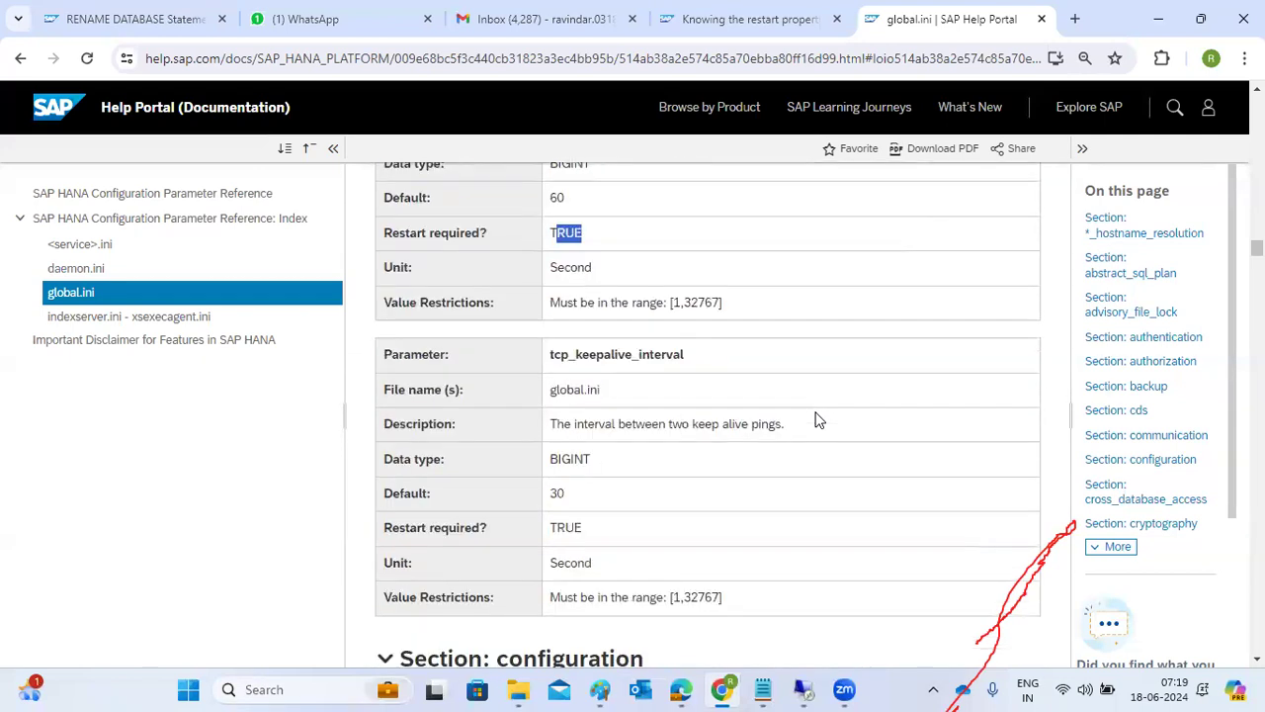
{"action": "left_click_drag", "start_coordinate": [568, 511], "coordinate": [558, 513]}
{"action": "scroll", "coordinate": [557, 513], "scroll_direction": "down", "scroll_amount": 2}
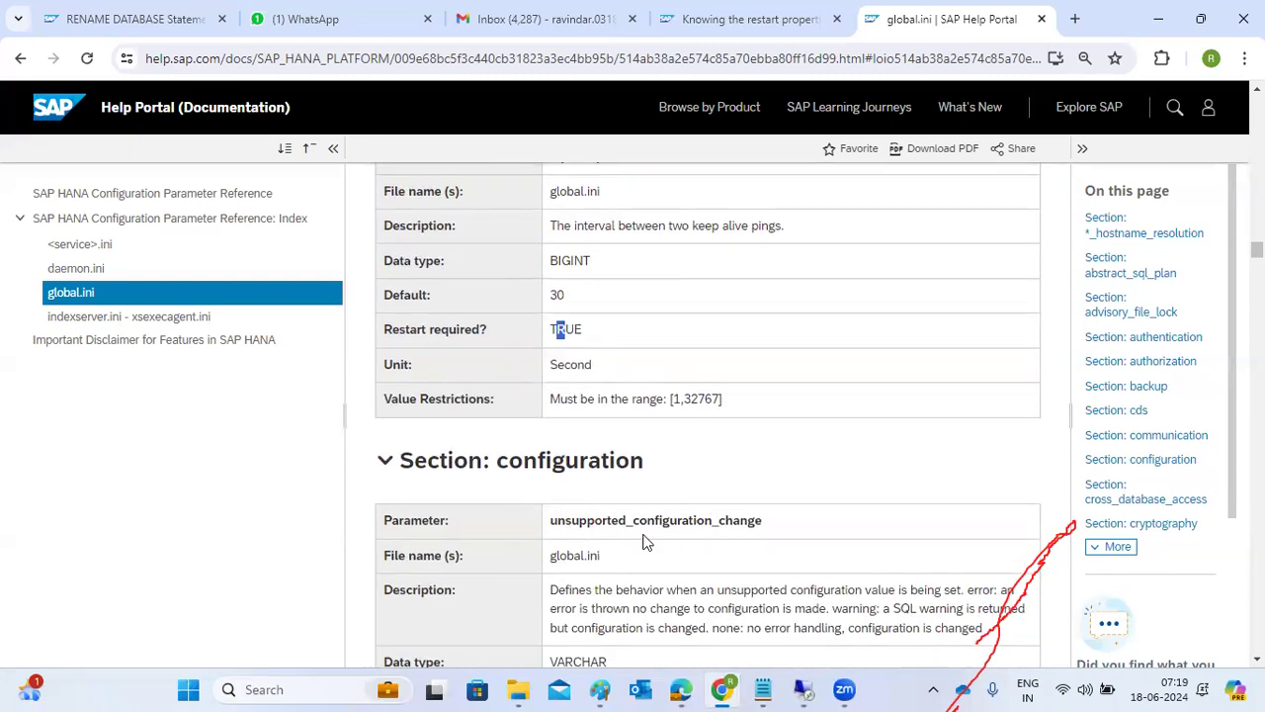
Switch to the remote terminal and start the HANA instance with HDB start.
{"action": "left_click", "coordinate": [804, 689]}
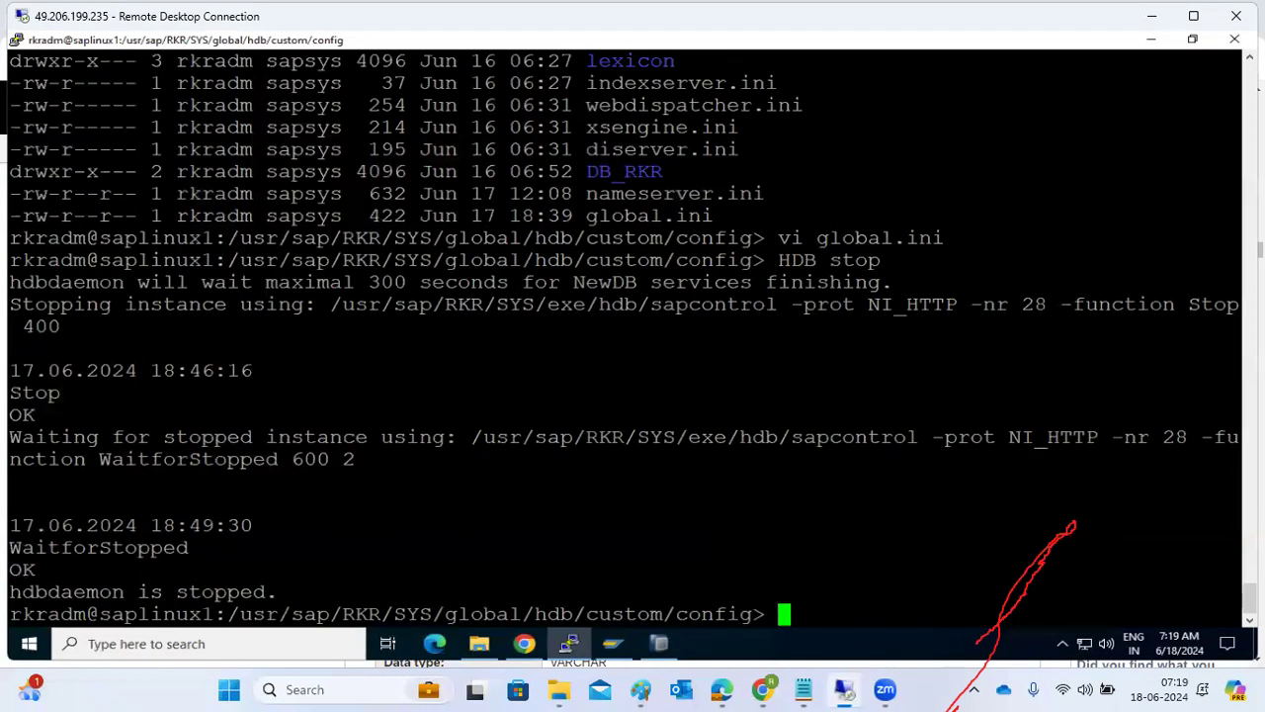
{"action": "type", "text": "HDB start"}
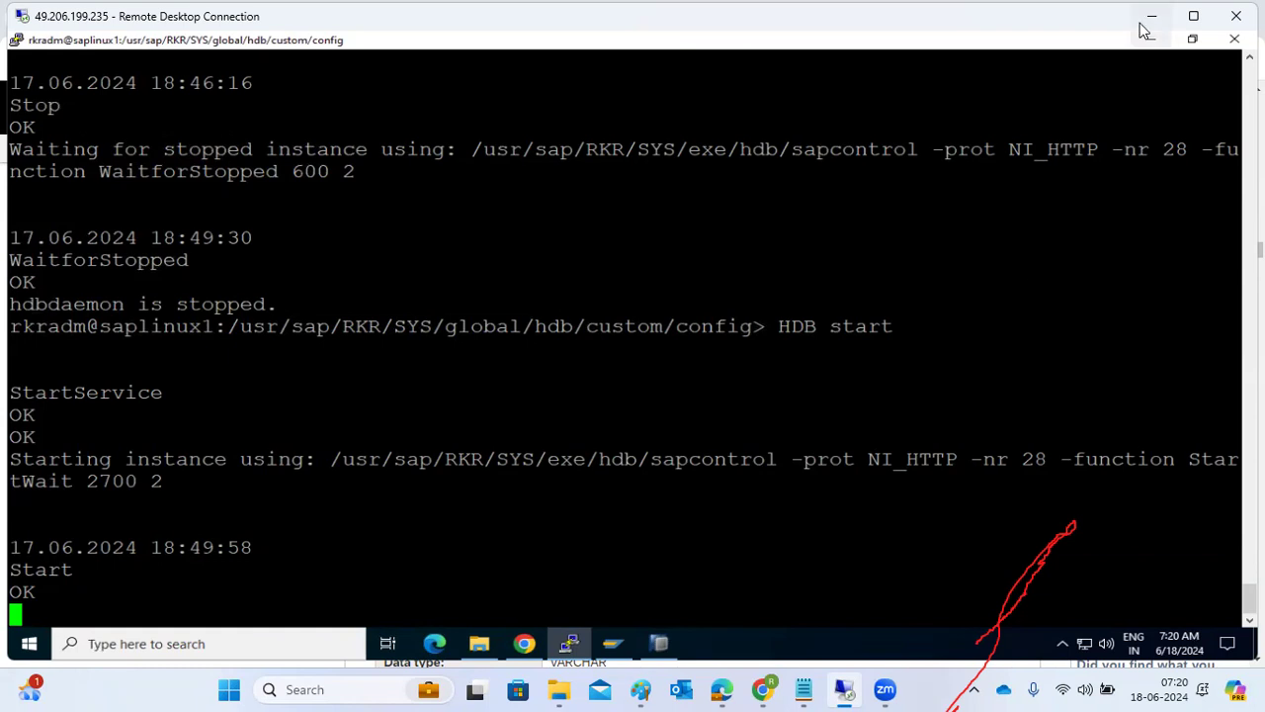
Switch to Edge and review note 2856122's resolution on finding a parameter's restart requirement.
{"action": "left_click", "coordinate": [728, 687]}
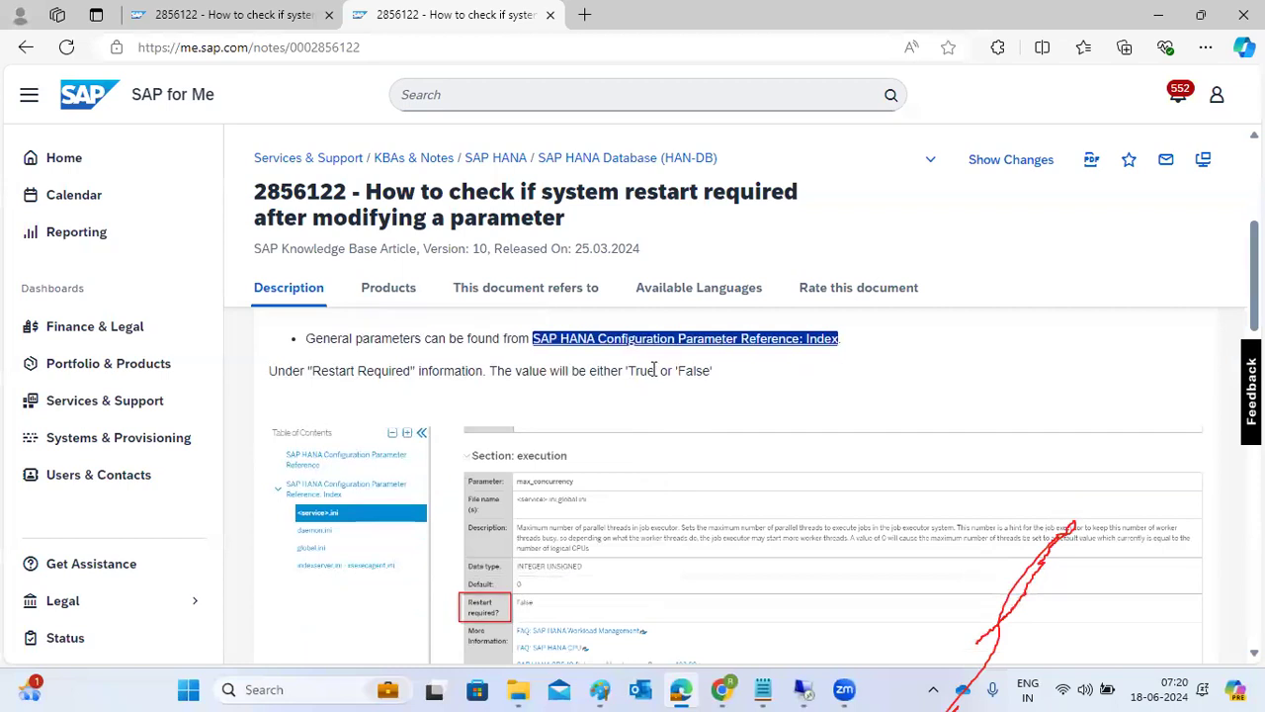
{"action": "scroll", "coordinate": [647, 386], "scroll_direction": "down", "scroll_amount": 2}
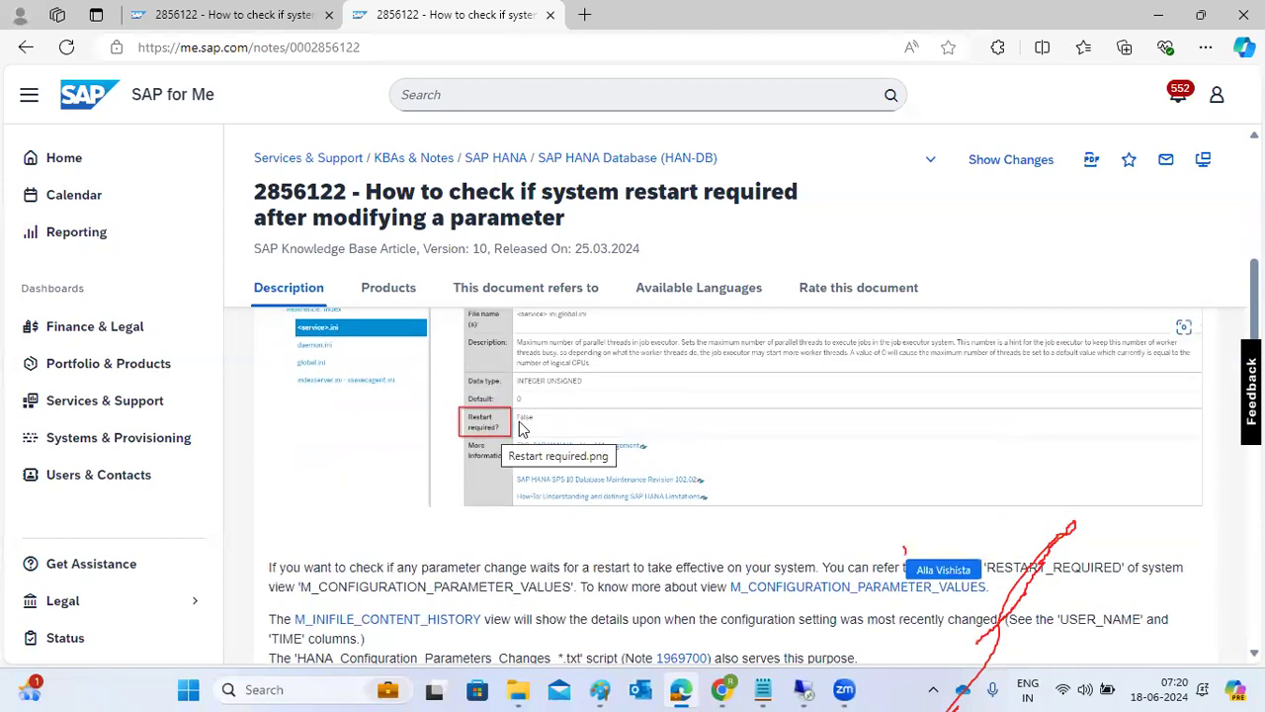
{"action": "scroll", "coordinate": [522, 427], "scroll_direction": "down", "scroll_amount": 2}
{"action": "scroll", "coordinate": [522, 428], "scroll_direction": "down", "scroll_amount": 2}
{"action": "scroll", "coordinate": [522, 427], "scroll_direction": "up", "scroll_amount": 6}
{"action": "scroll", "coordinate": [522, 427], "scroll_direction": "up", "scroll_amount": 5}
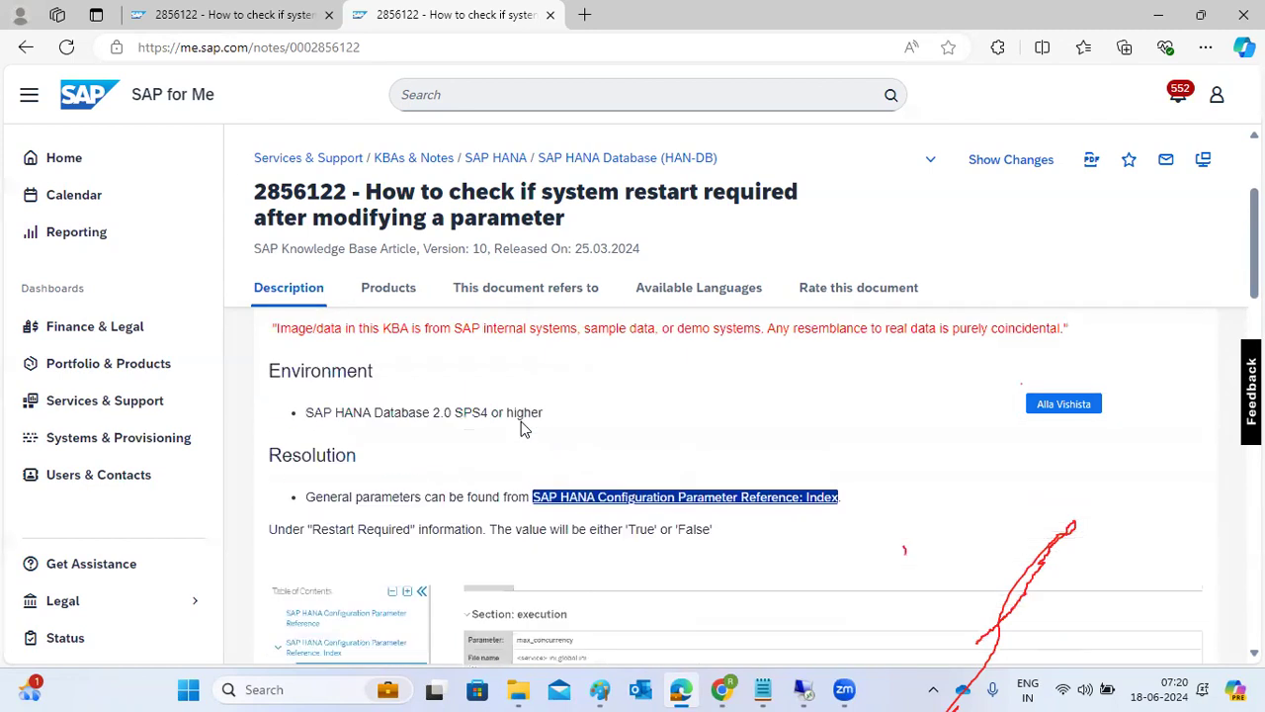
{"action": "scroll", "coordinate": [522, 427], "scroll_direction": "down", "scroll_amount": 3}
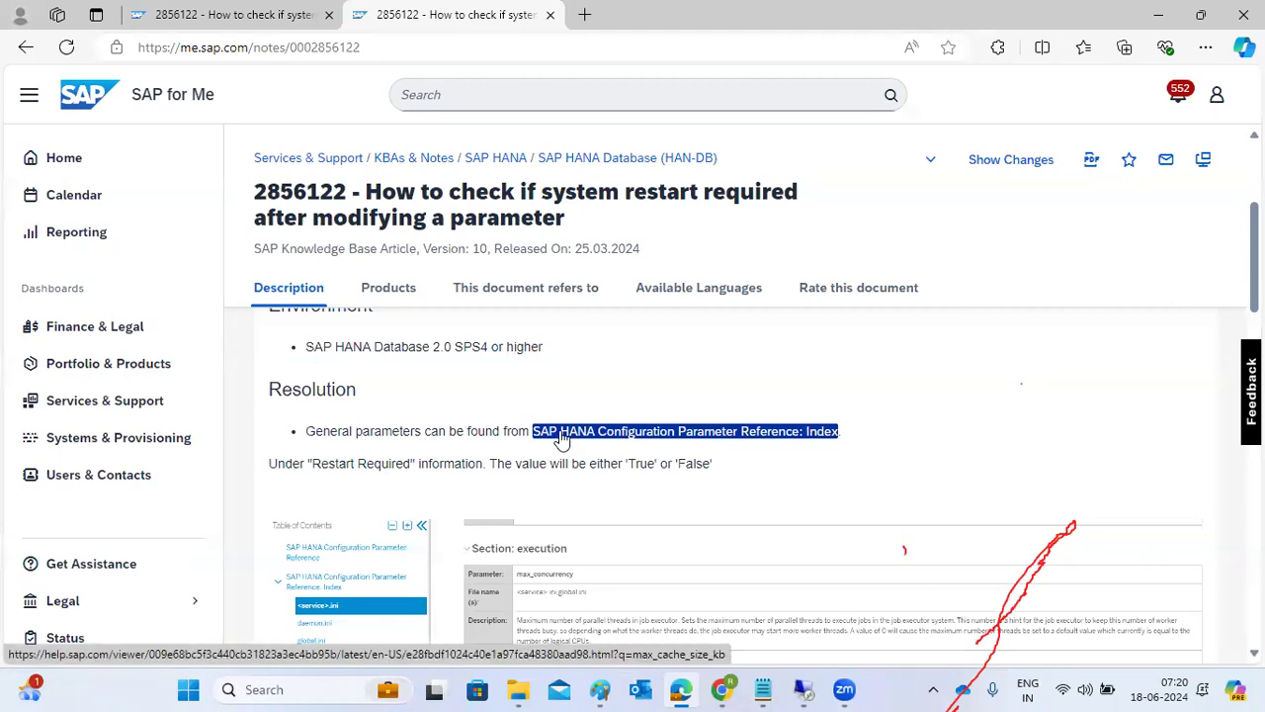
{"action": "scroll", "coordinate": [559, 438], "scroll_direction": "down", "scroll_amount": 2}
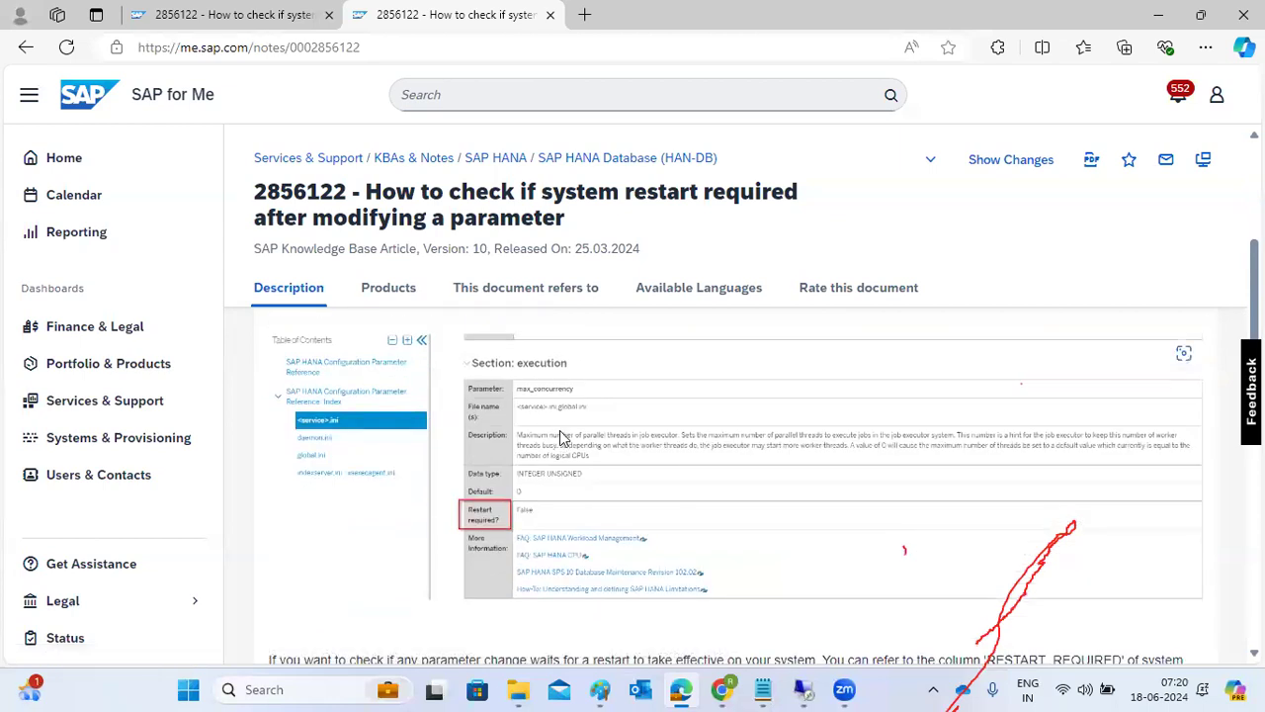
Return to Chrome and read the restart requirements in the configuration and cross_database_access sections of global.ini.
{"action": "left_click", "coordinate": [728, 690]}
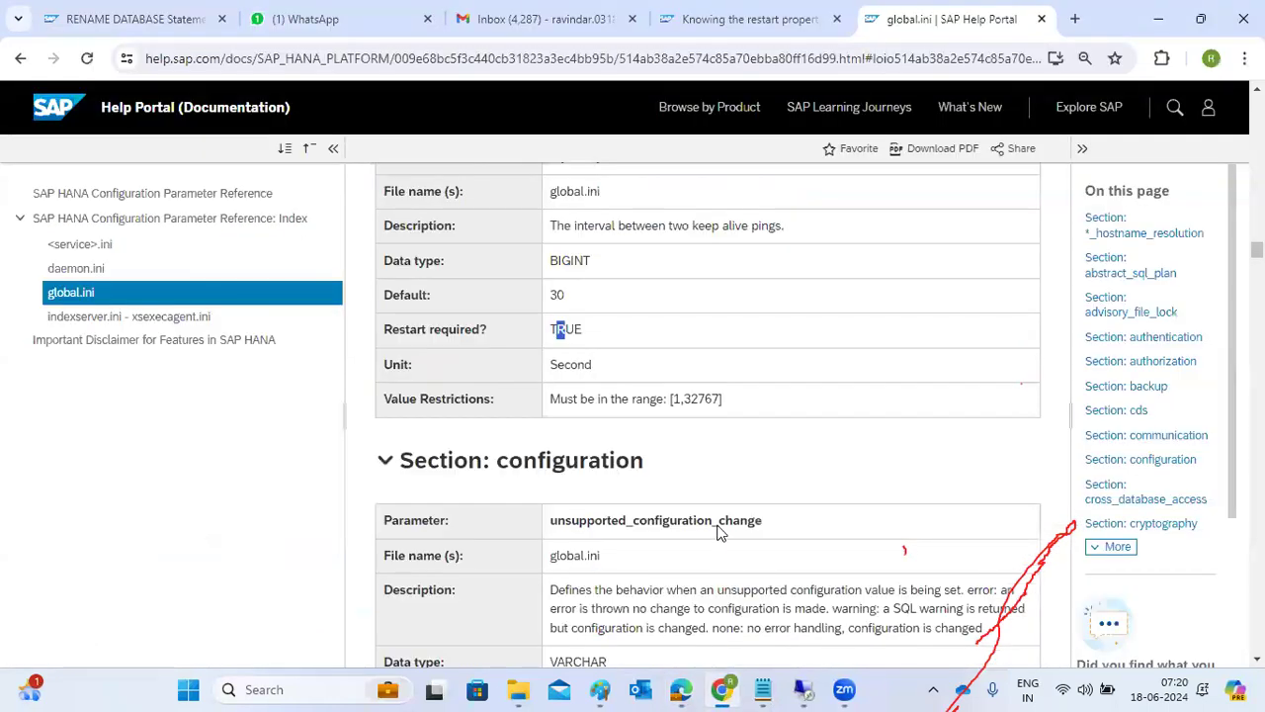
{"action": "scroll", "coordinate": [718, 451], "scroll_direction": "down", "scroll_amount": 5}
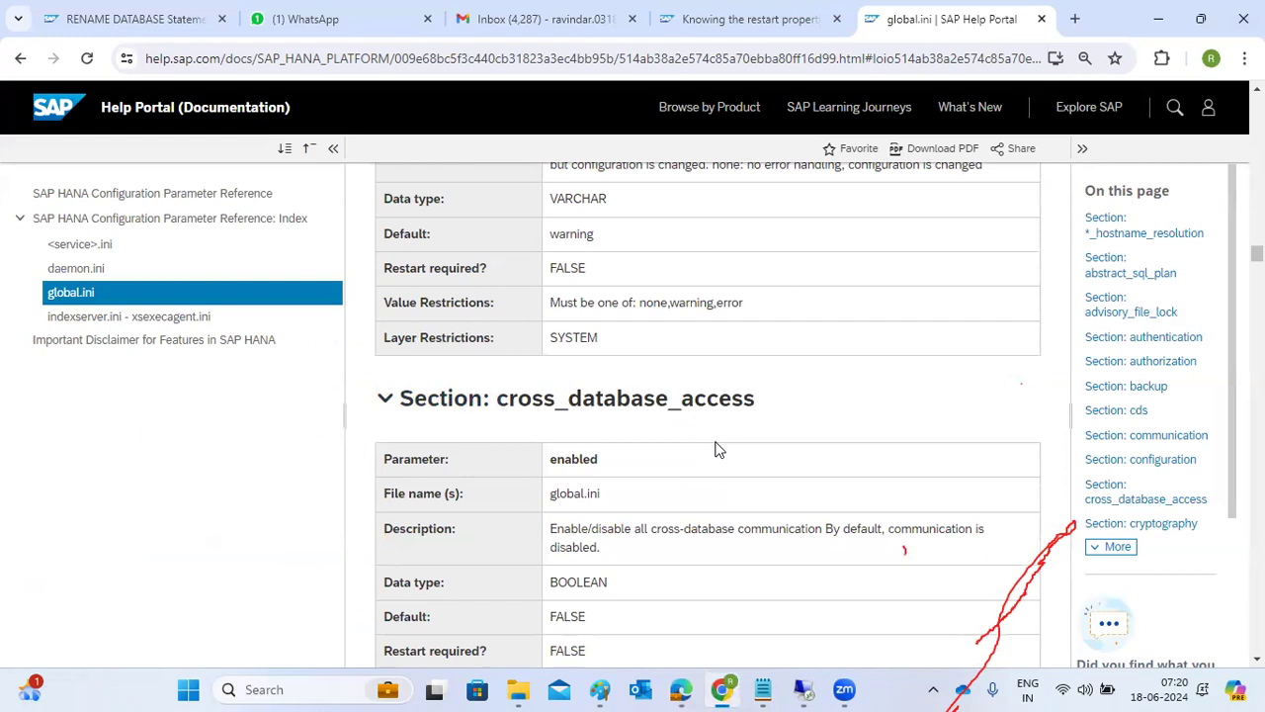
{"action": "scroll", "coordinate": [717, 449], "scroll_direction": "down", "scroll_amount": 1}
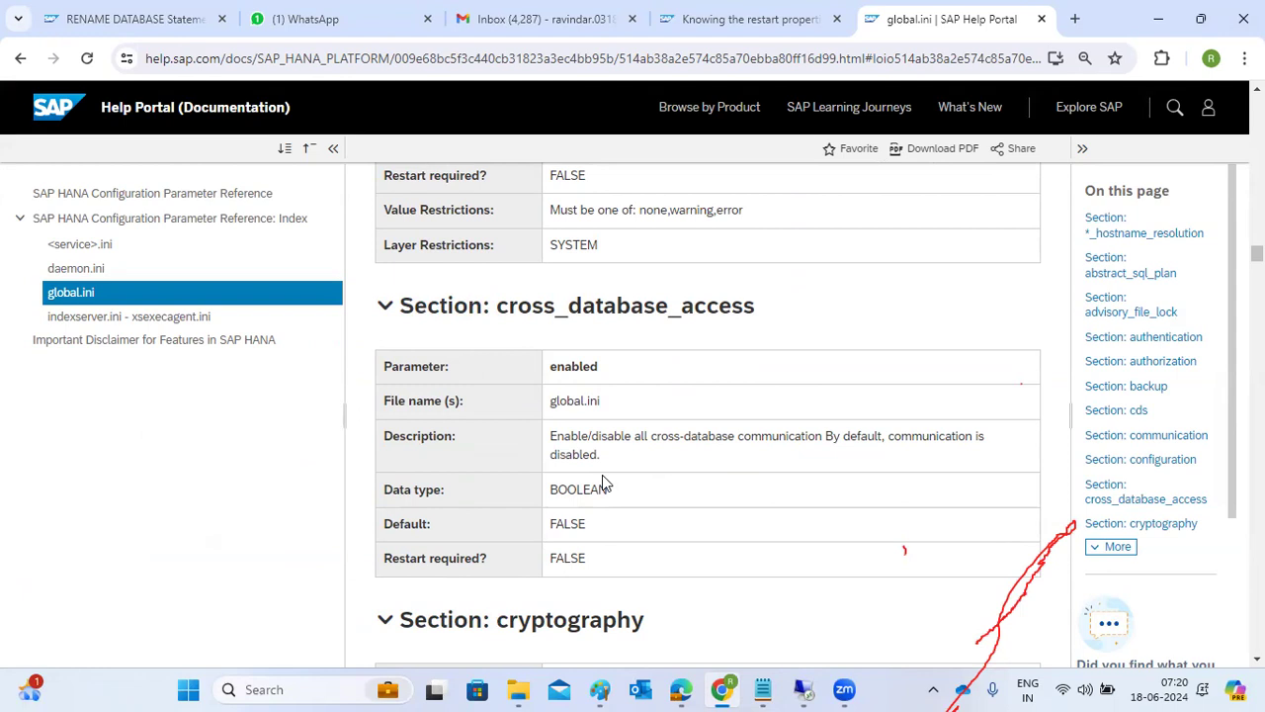
{"action": "left_click", "coordinate": [535, 62]}
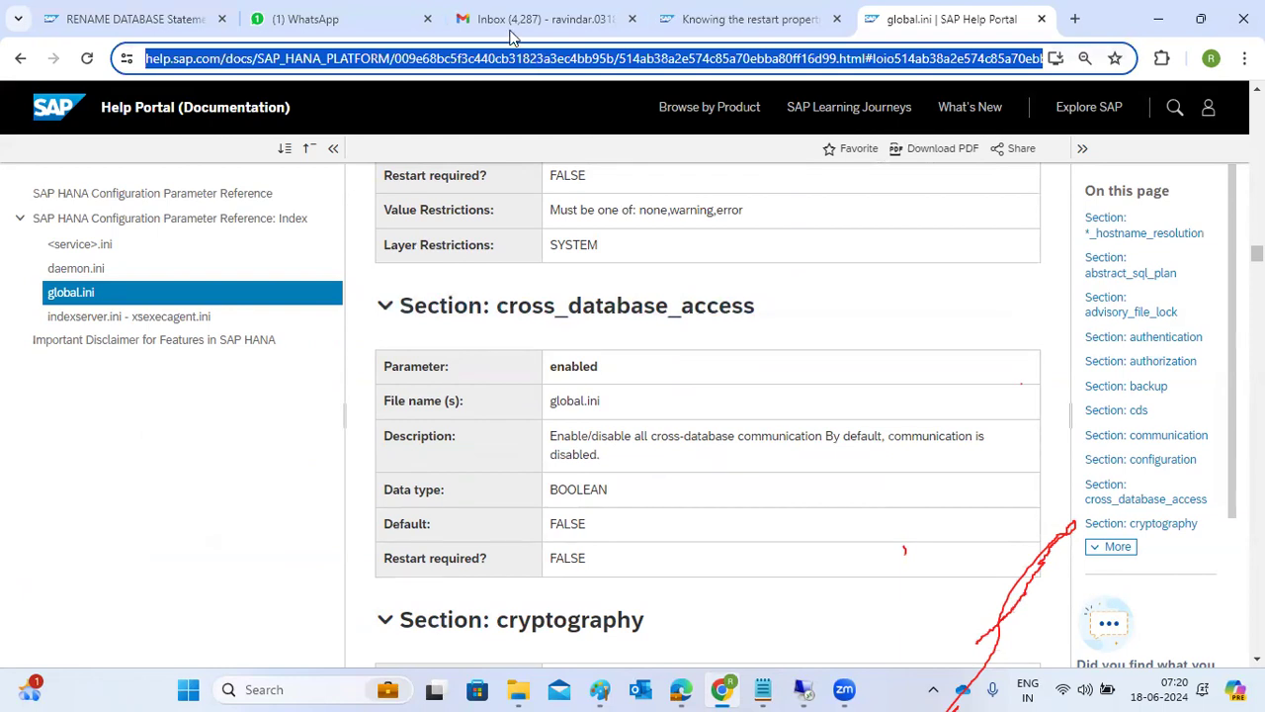
{"action": "left_click", "coordinate": [557, 420]}
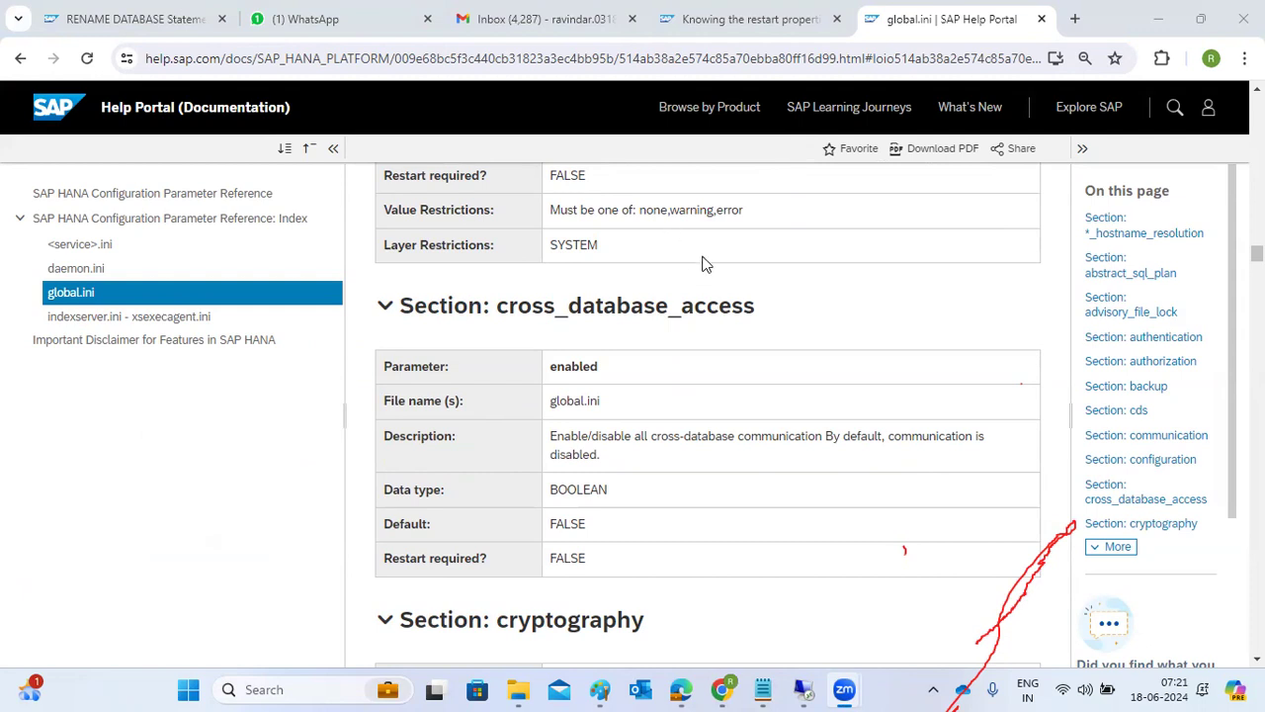
Check the instance start in the remote terminal, then switch to SAP HANA Studio and refresh the SYSTEMDB@RKR overview.
{"action": "left_click", "coordinate": [803, 689]}
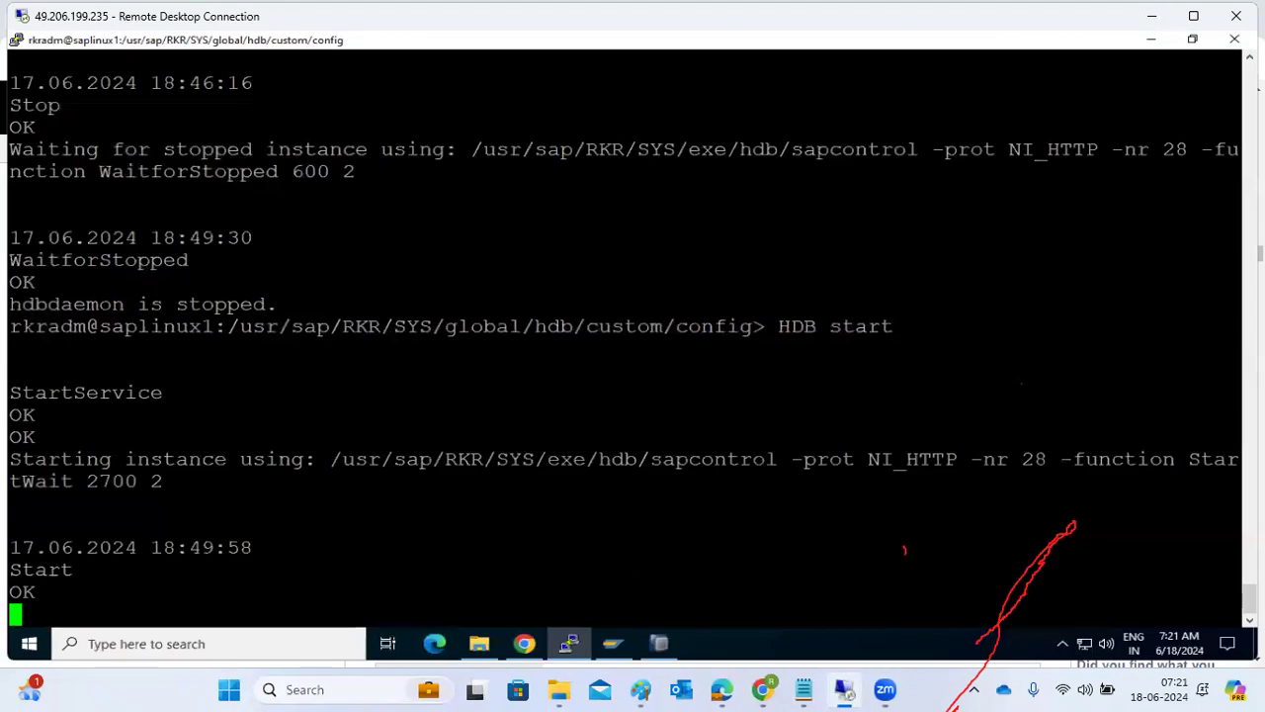
{"action": "left_click", "coordinate": [652, 647]}
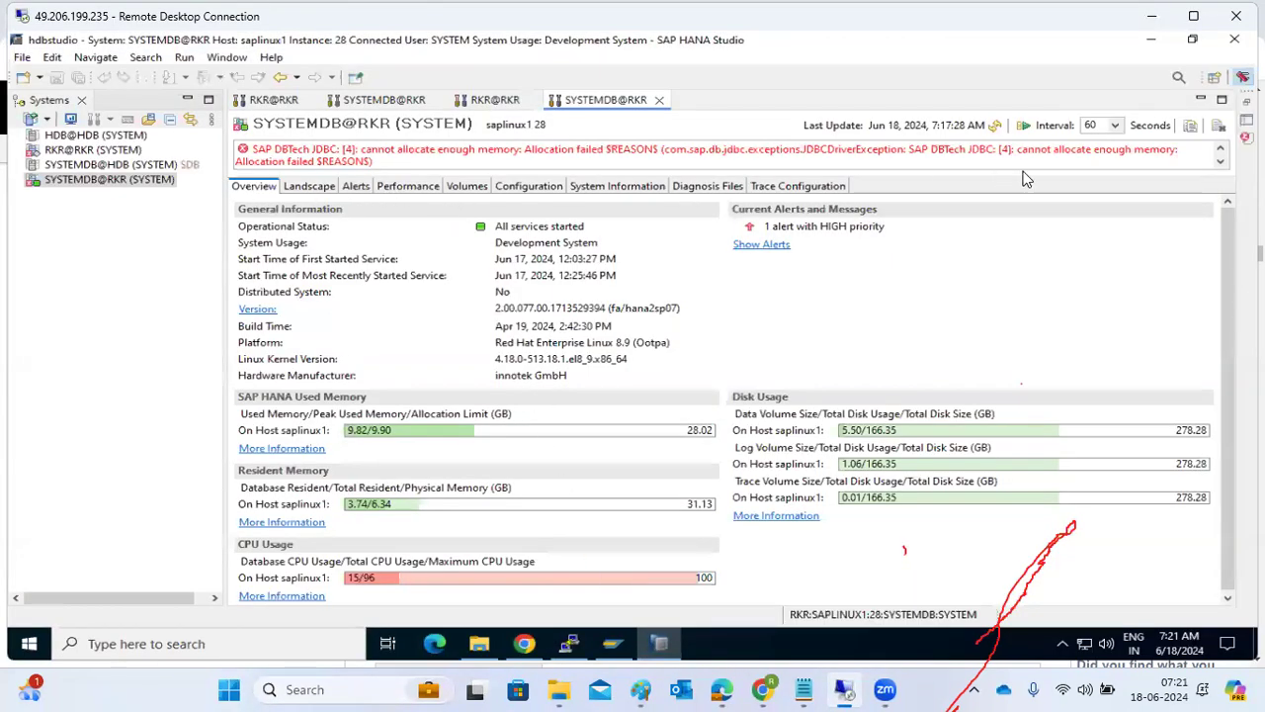
{"action": "left_click", "coordinate": [996, 127]}
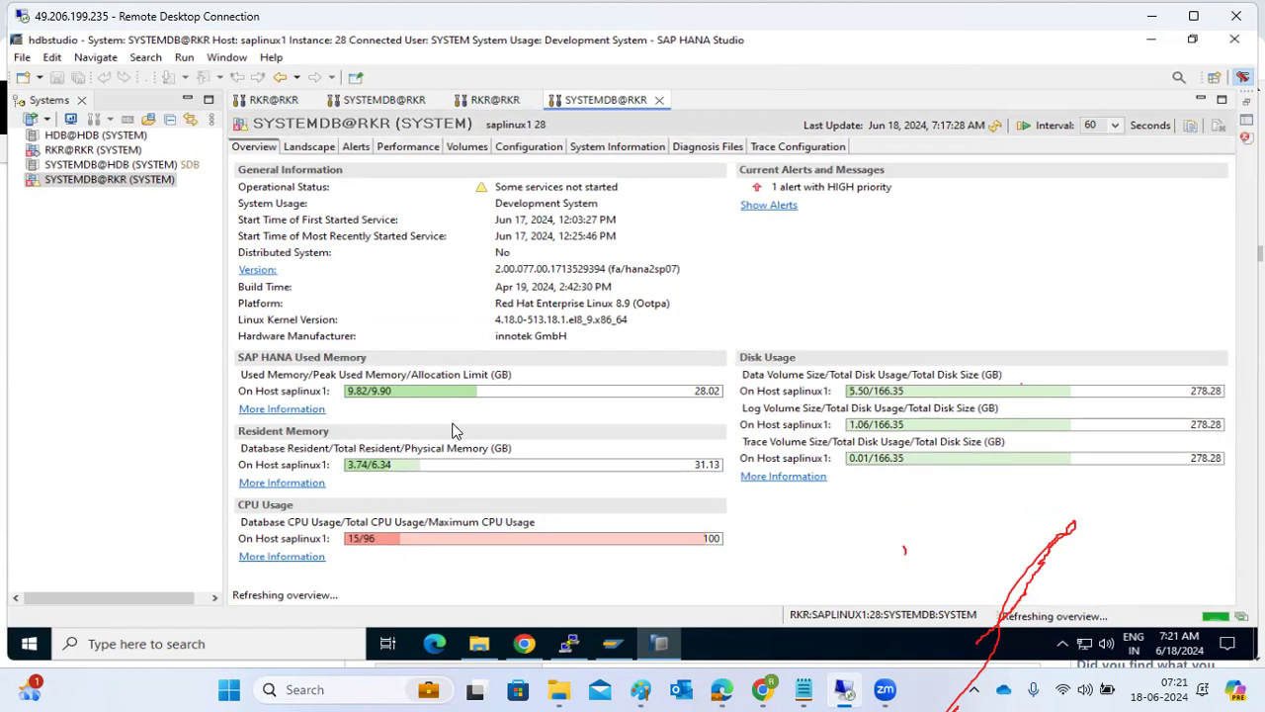
Filter SYSTEMDB@RKR's configuration files for tcp, and check the instance start in the terminal while waiting.
{"action": "left_click", "coordinate": [525, 149]}
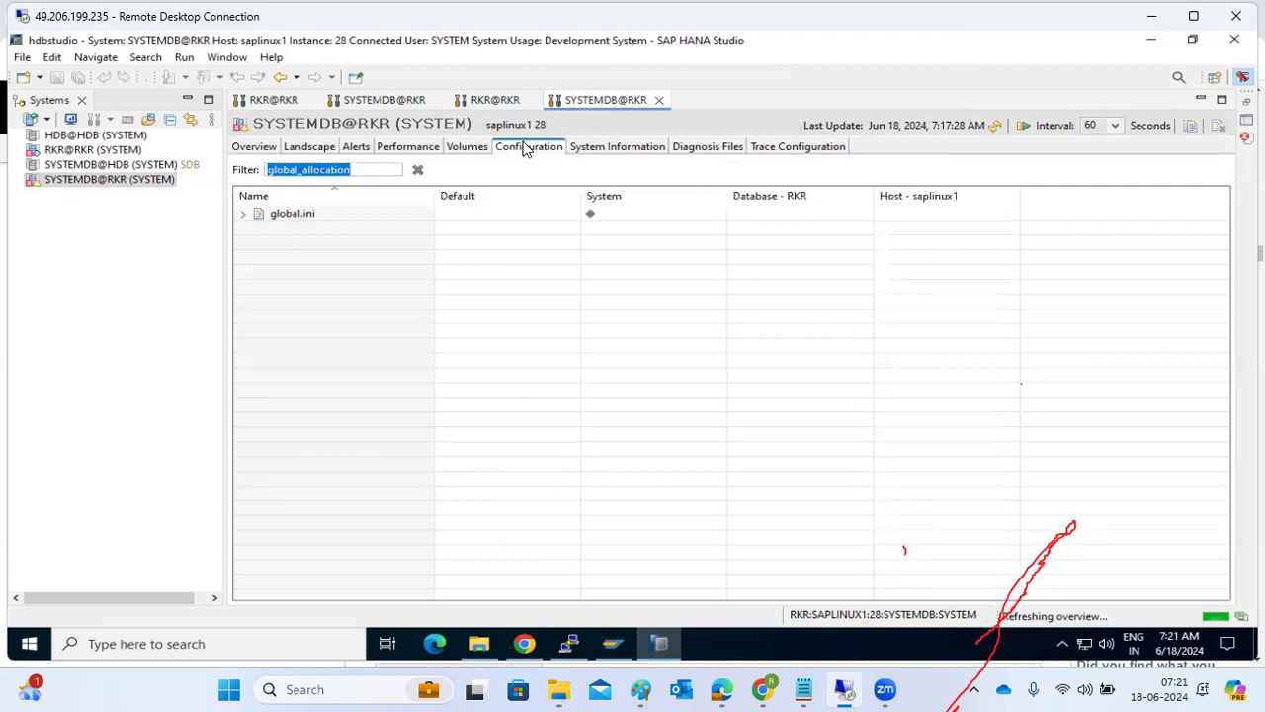
{"action": "key", "text": "BackSpace"}
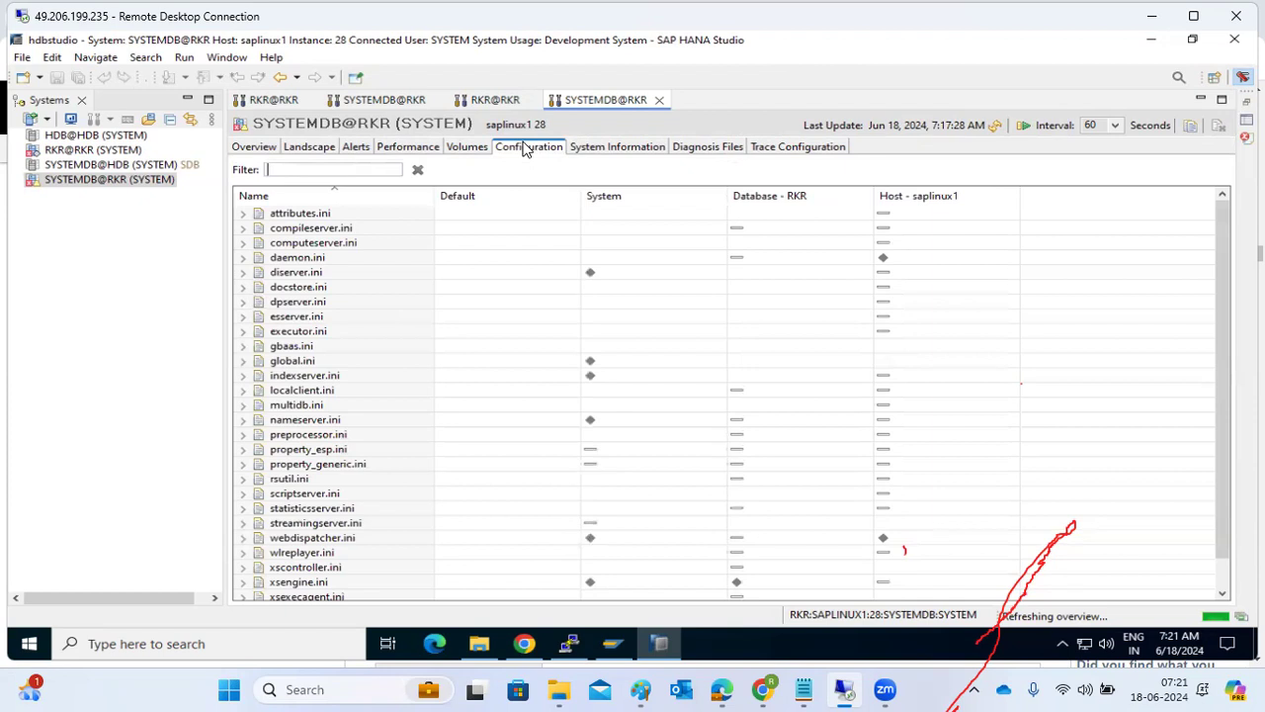
{"action": "type", "text": "tcp"}
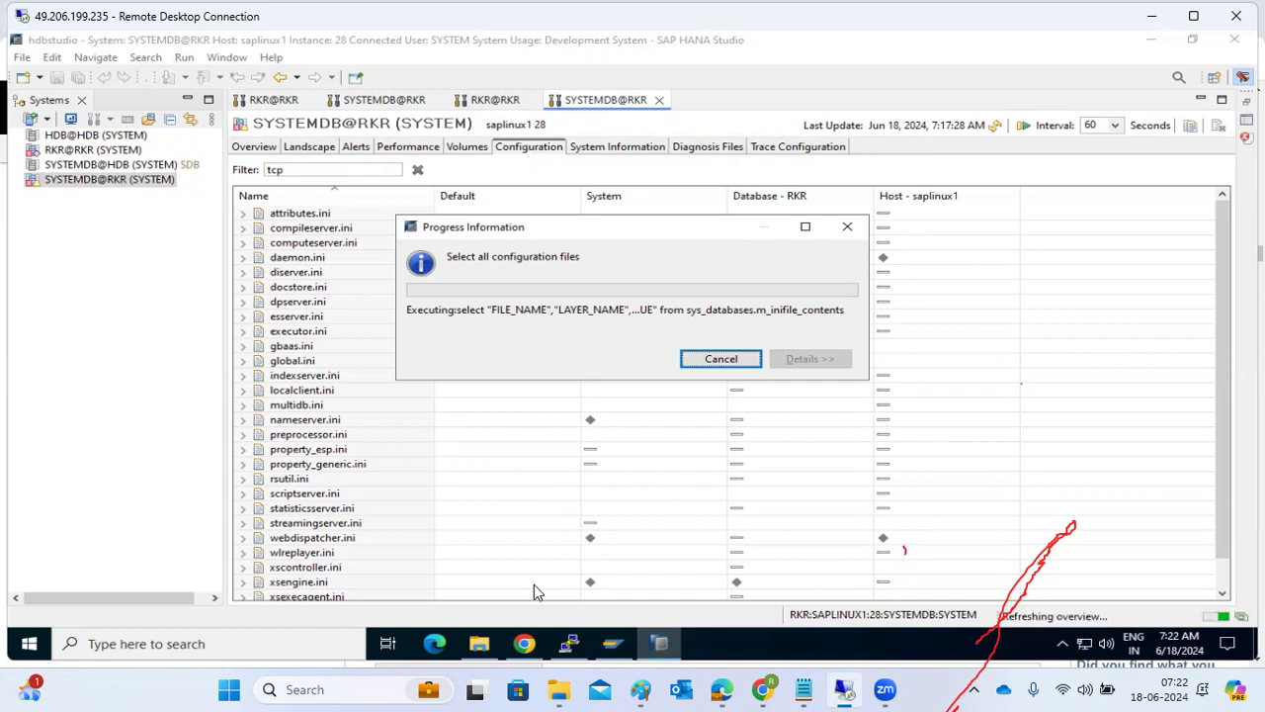
{"action": "left_click", "coordinate": [568, 645]}
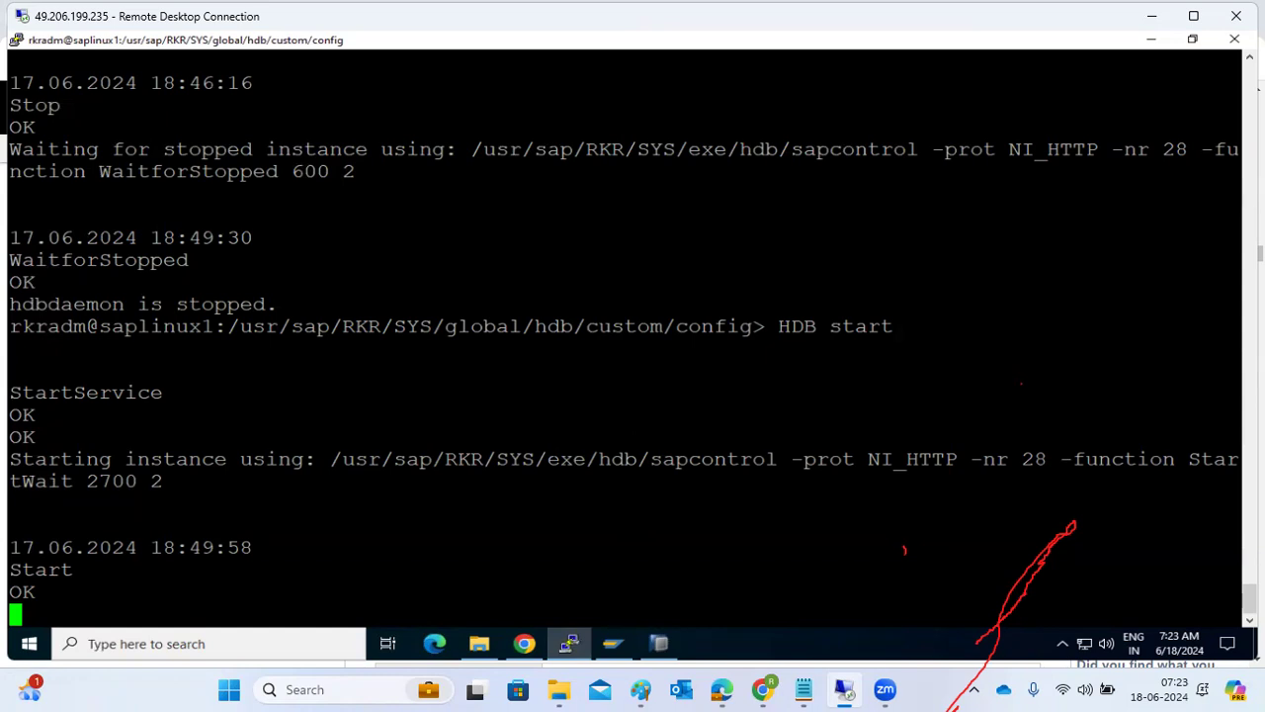
{"action": "left_click", "coordinate": [571, 644]}
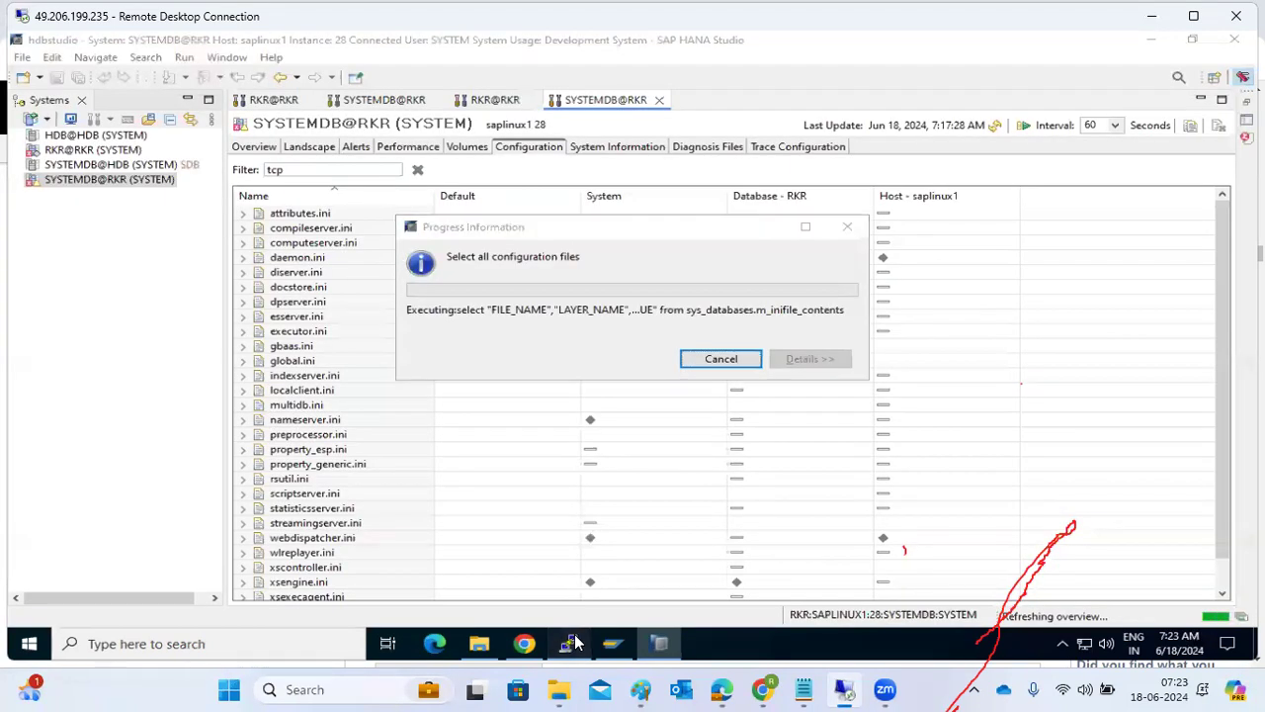
Check the instance start in the remote terminal, then return to SAP HANA Studio and review the filtered tcp_keepalive parameters.
{"action": "left_click", "coordinate": [573, 644]}
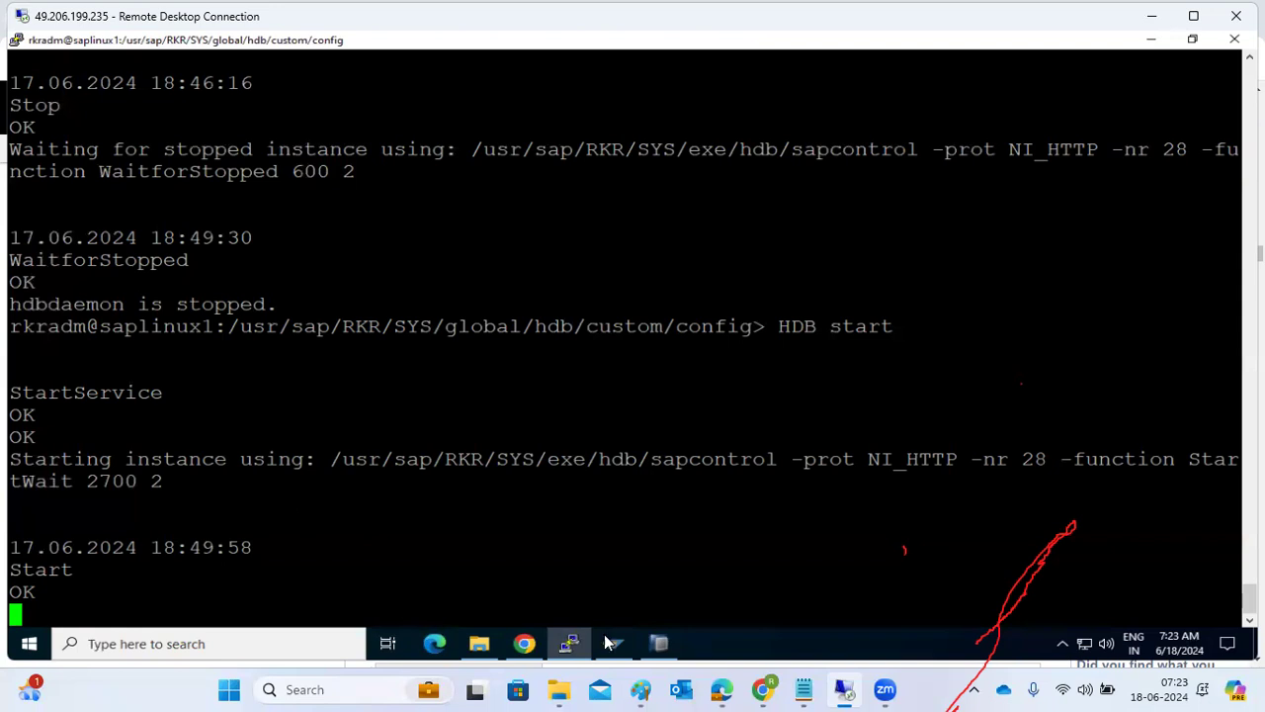
{"action": "left_click", "coordinate": [662, 644]}
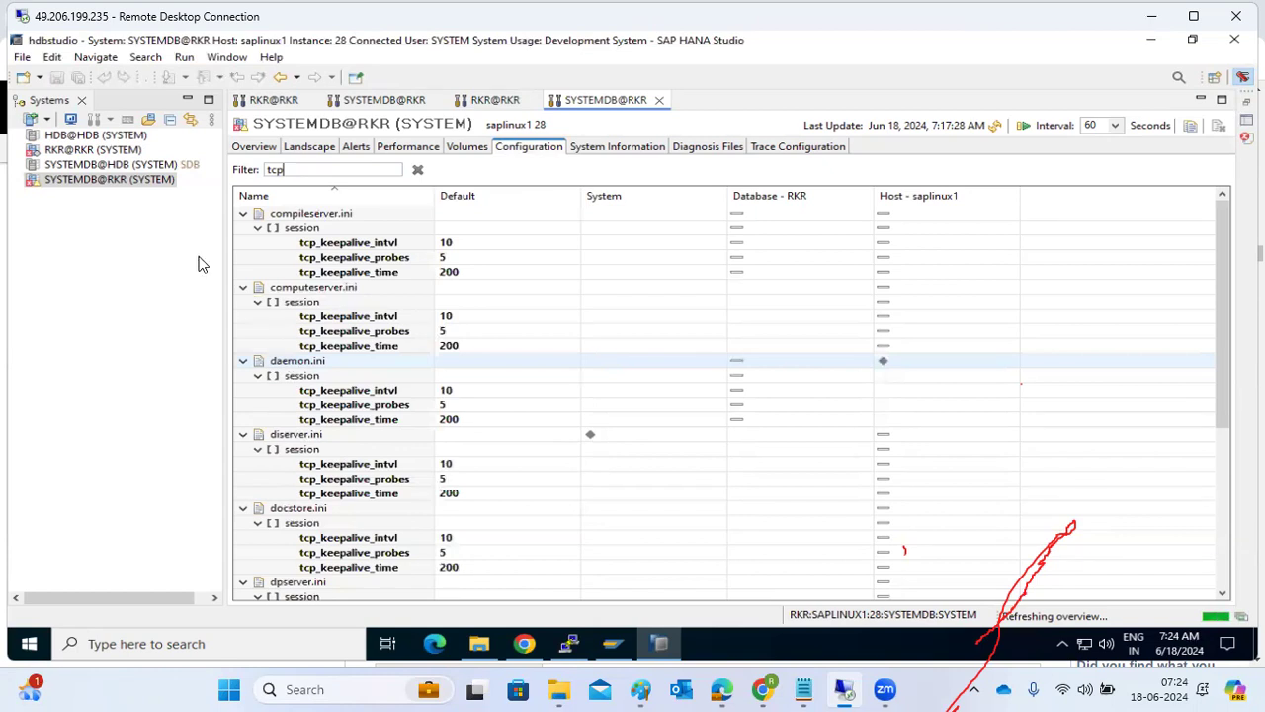
{"action": "scroll", "coordinate": [350, 303], "scroll_direction": "down", "scroll_amount": 6}
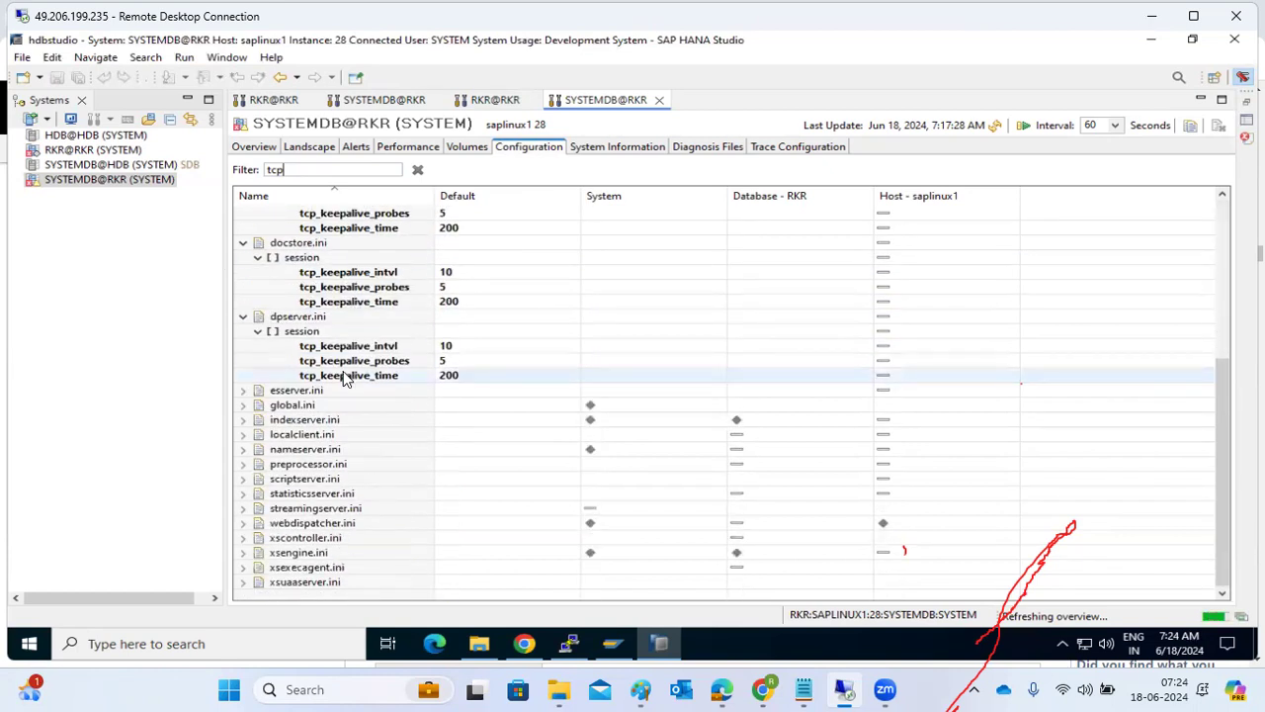
{"action": "scroll", "coordinate": [345, 381], "scroll_direction": "up", "scroll_amount": 6}
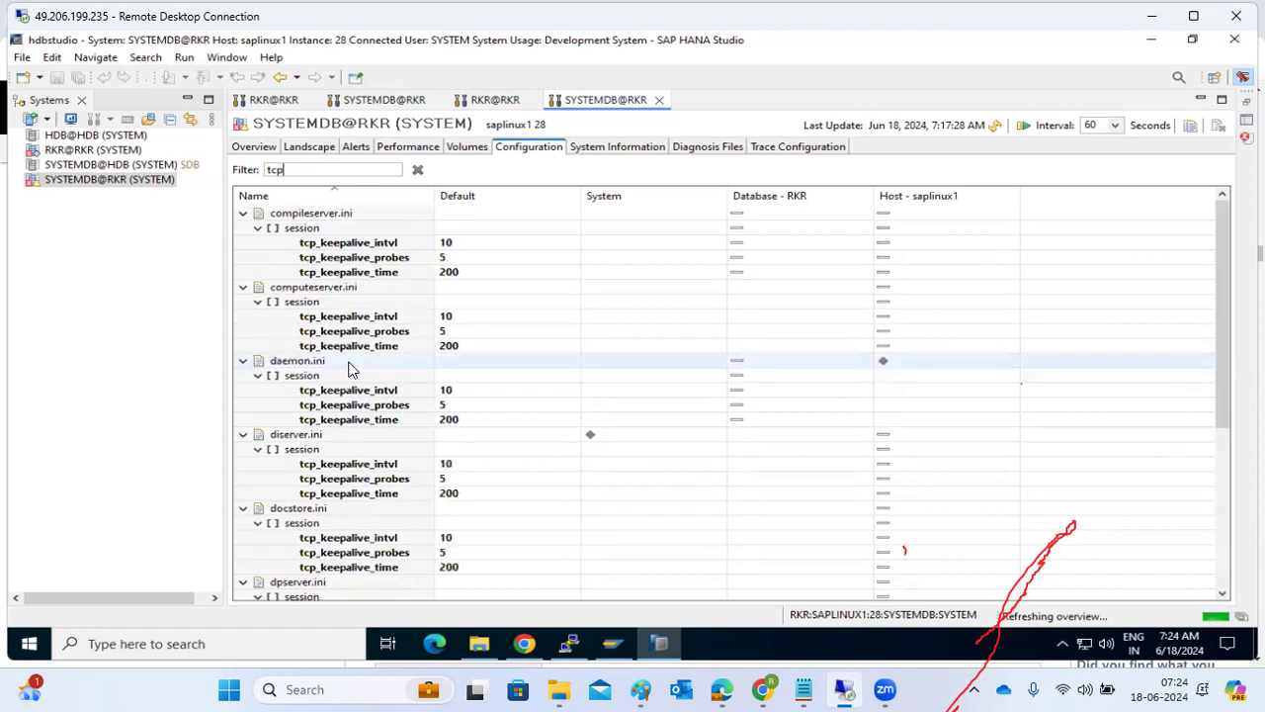
Set the System value of tcp_keepalive_time in the session section of compileserver.ini to 250 and save it.
{"action": "left_click", "coordinate": [383, 274]}
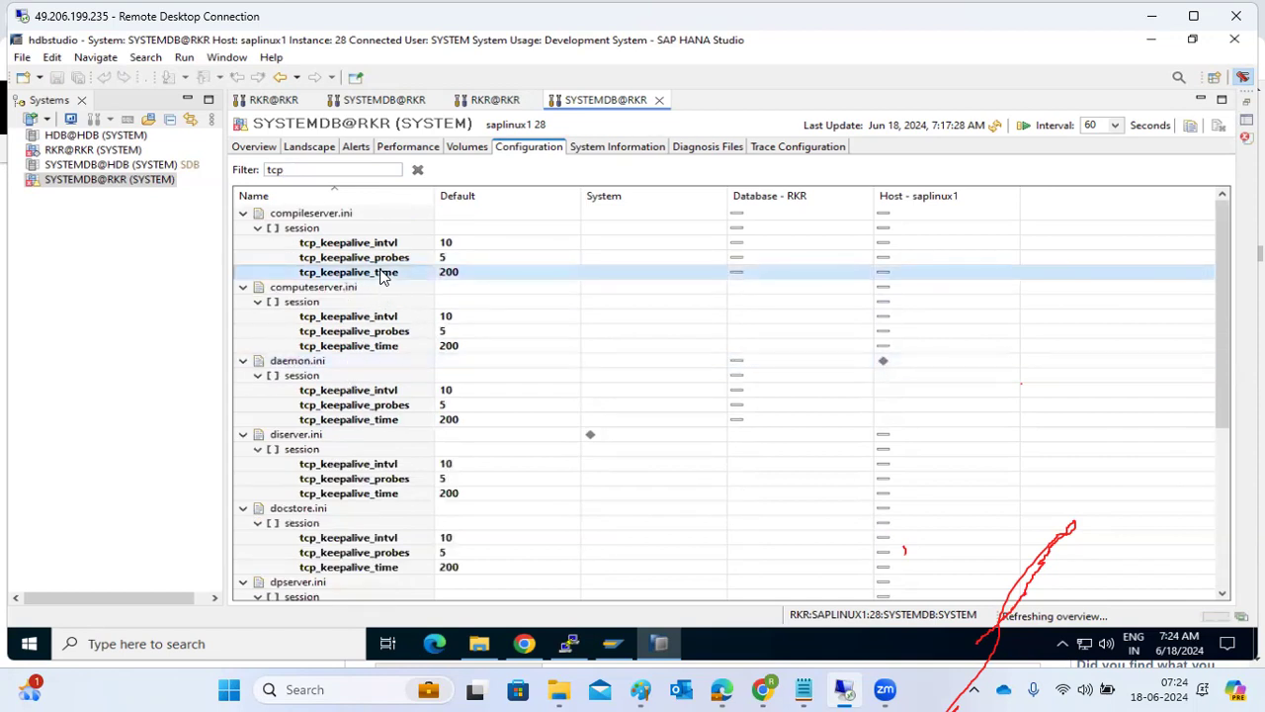
{"action": "double_click", "coordinate": [383, 273]}
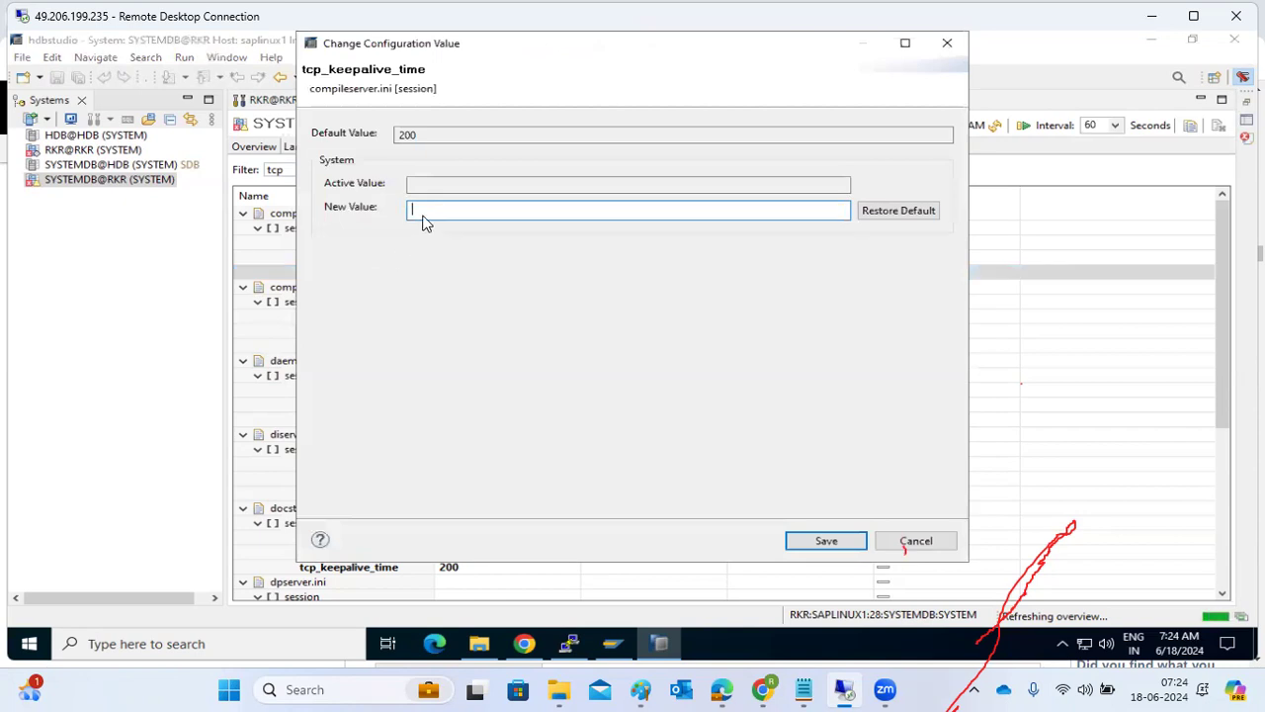
{"action": "type", "text": "250"}
{"action": "left_click", "coordinate": [811, 540]}
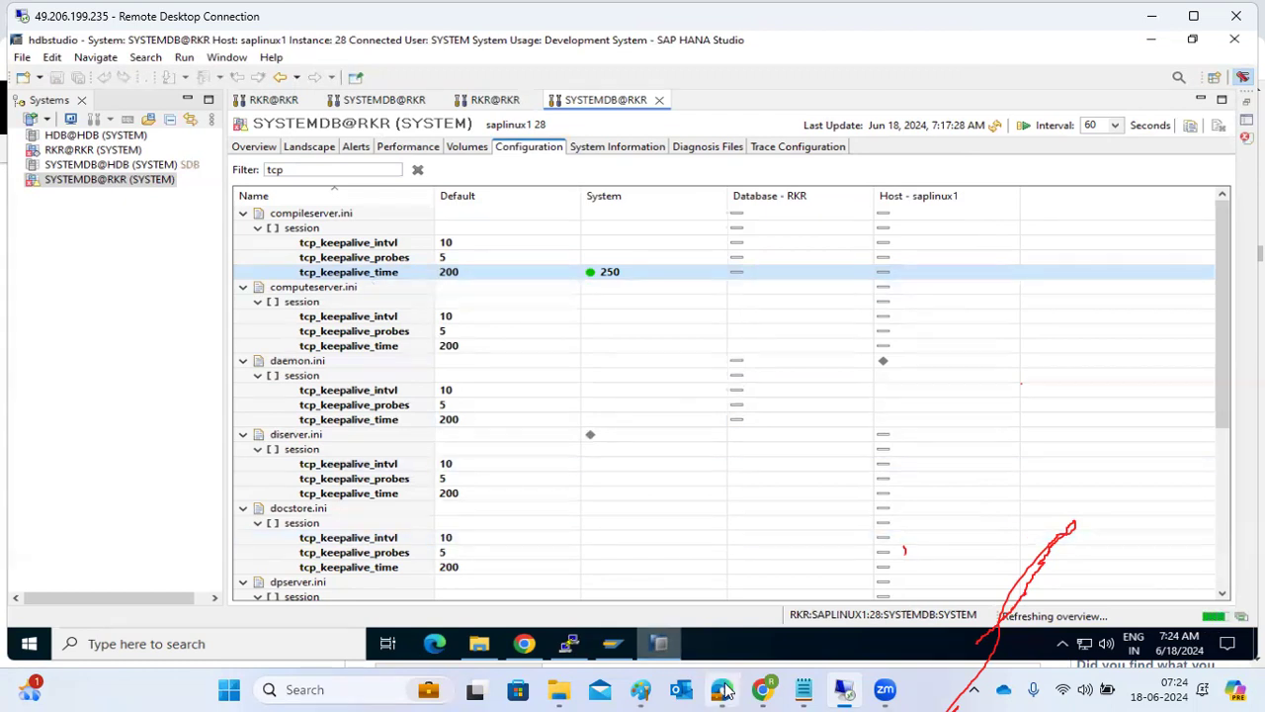
Switch to Chrome and read the restart requirements of global.ini parameters from the configuration section back through communication to backup.
{"action": "mouse_move", "coordinate": [725, 689]}
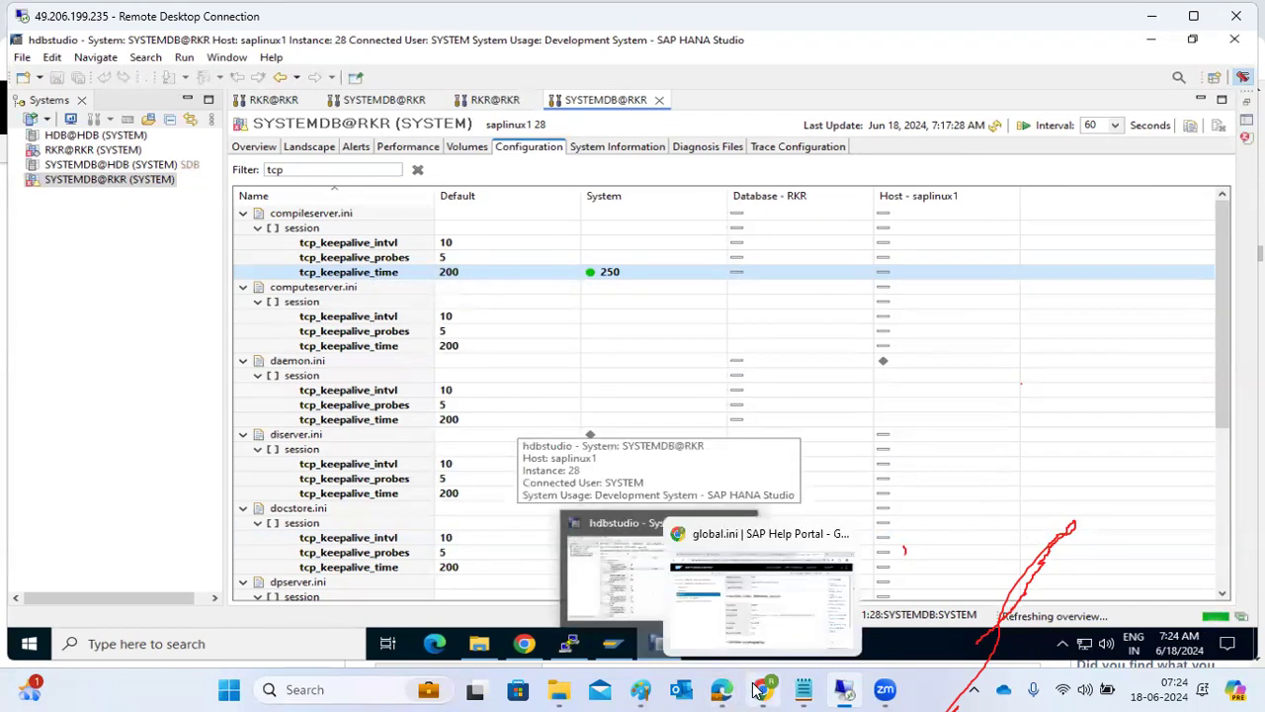
{"action": "left_click", "coordinate": [764, 689]}
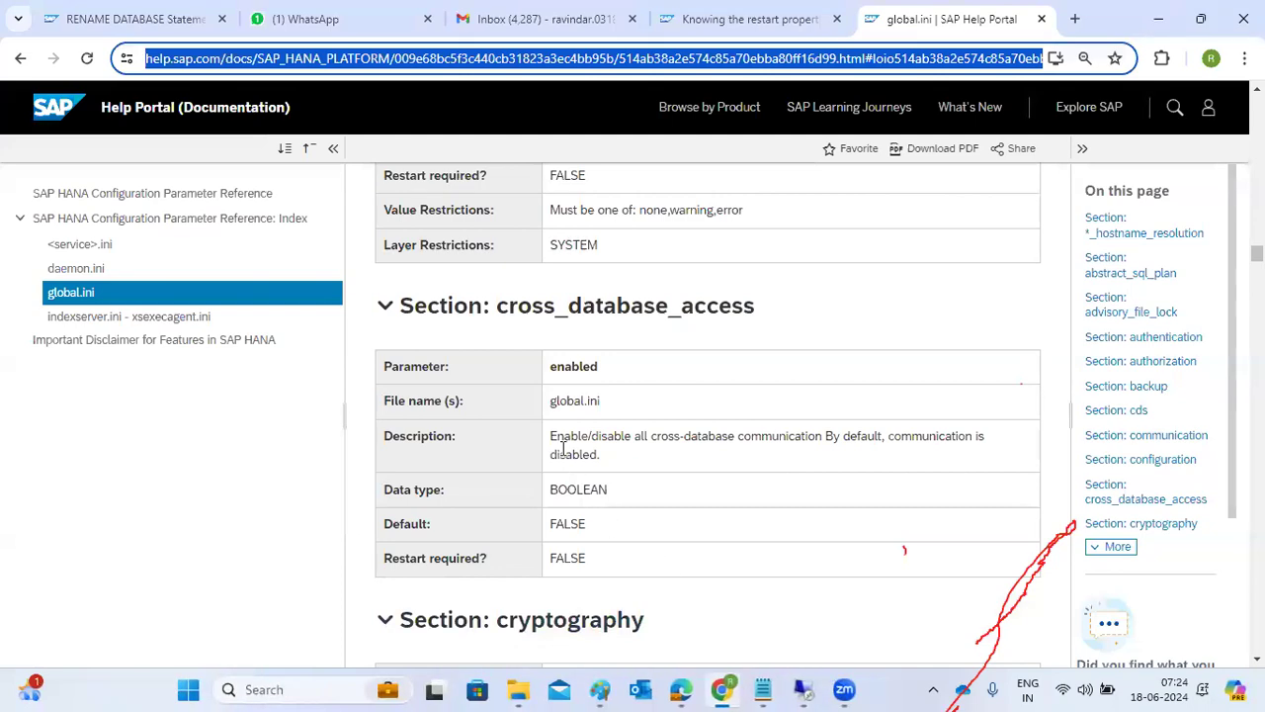
{"action": "scroll", "coordinate": [563, 447], "scroll_direction": "up", "scroll_amount": 3}
{"action": "scroll", "coordinate": [587, 432], "scroll_direction": "up", "scroll_amount": 1}
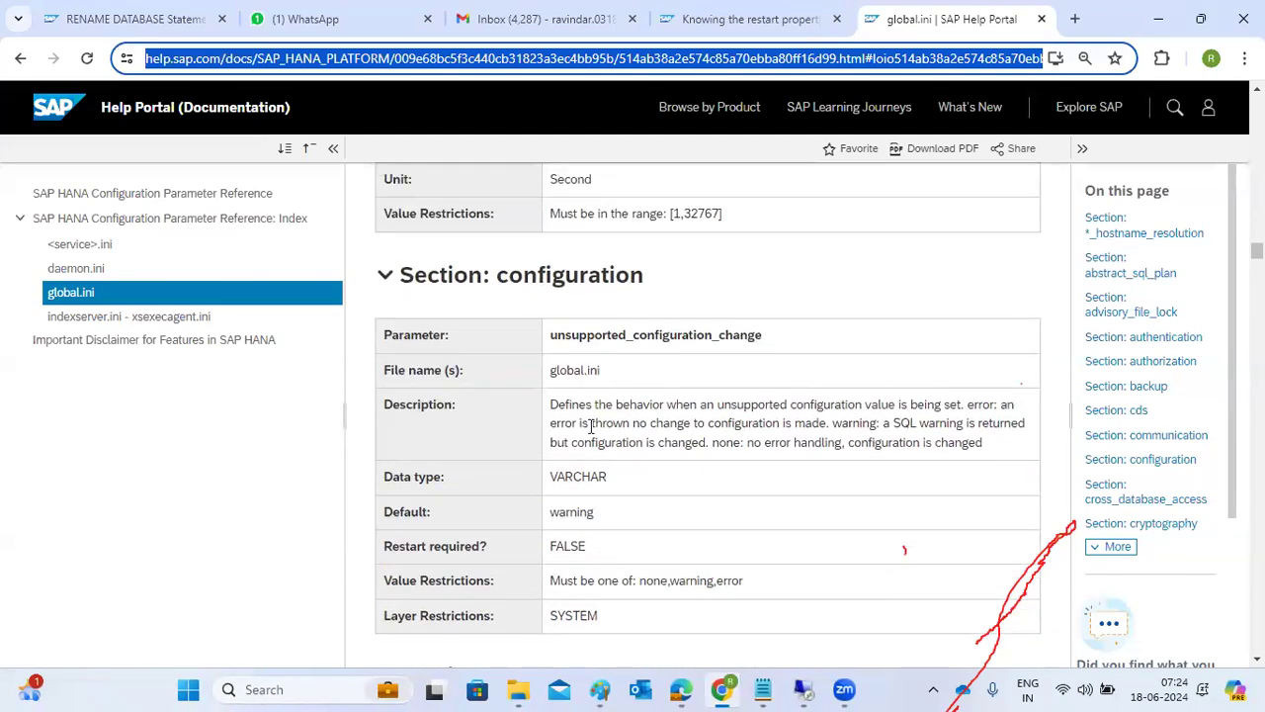
{"action": "scroll", "coordinate": [590, 426], "scroll_direction": "up", "scroll_amount": 10}
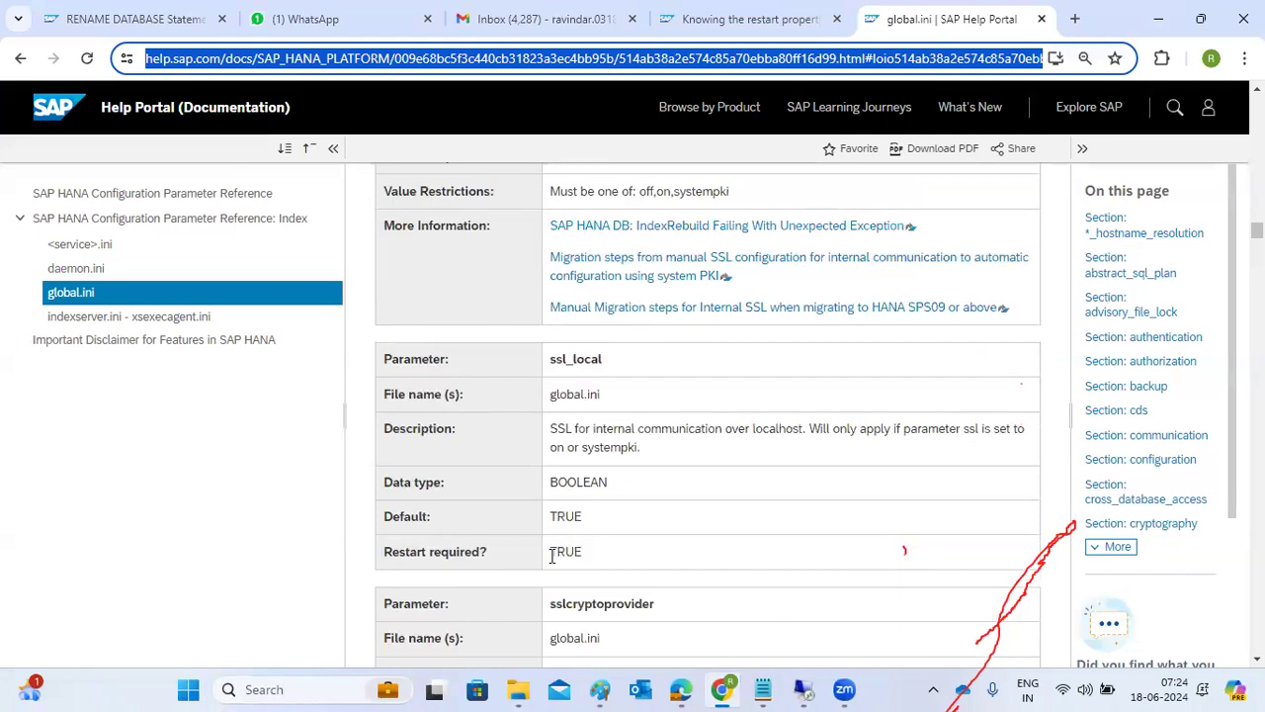
{"action": "scroll", "coordinate": [675, 508], "scroll_direction": "up", "scroll_amount": 5}
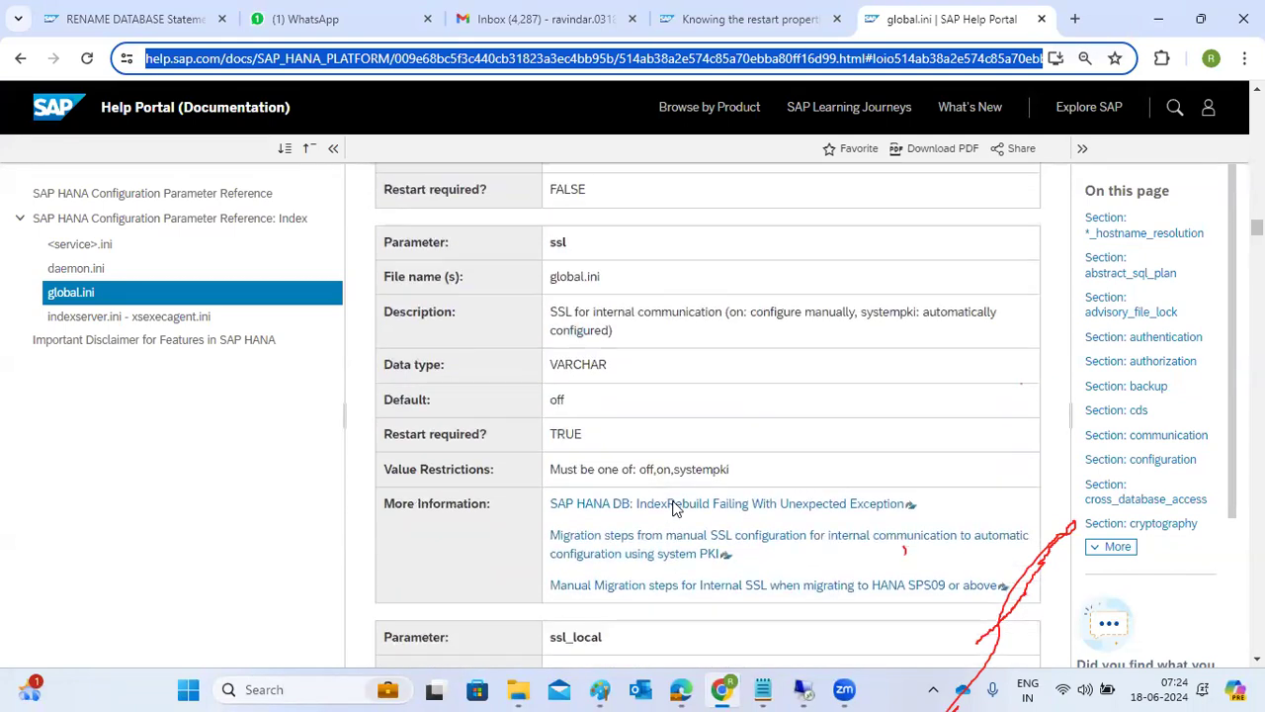
{"action": "scroll", "coordinate": [675, 508], "scroll_direction": "up", "scroll_amount": 10}
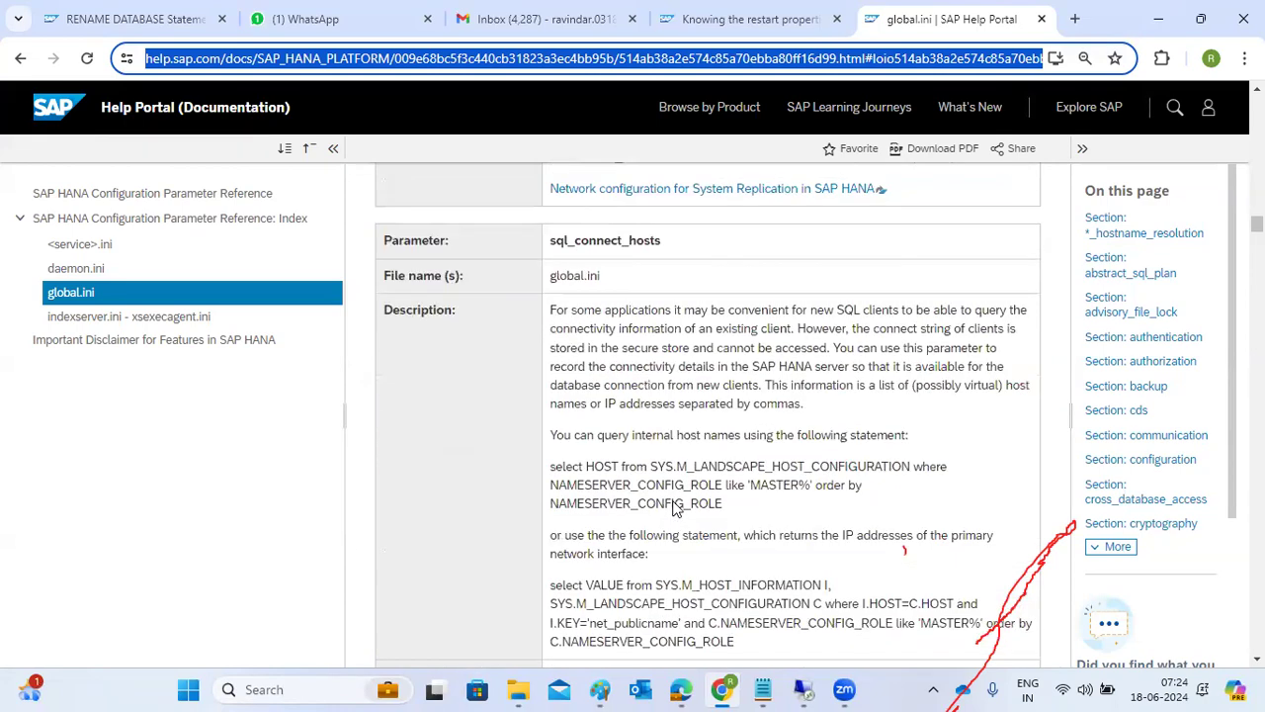
{"action": "scroll", "coordinate": [676, 508], "scroll_direction": "up", "scroll_amount": 10}
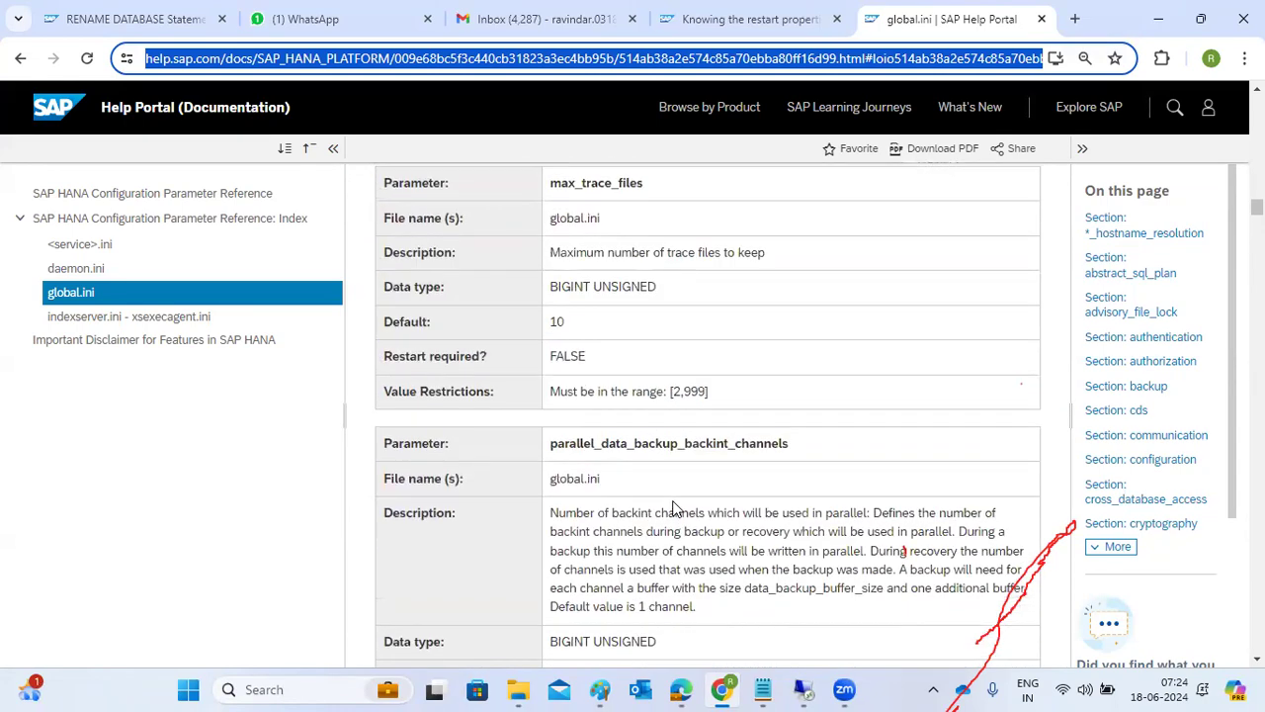
Return to the remote session and review the terminal history, including the custom config file listing and the HDB stop and start commands.
{"action": "left_click", "coordinate": [803, 689]}
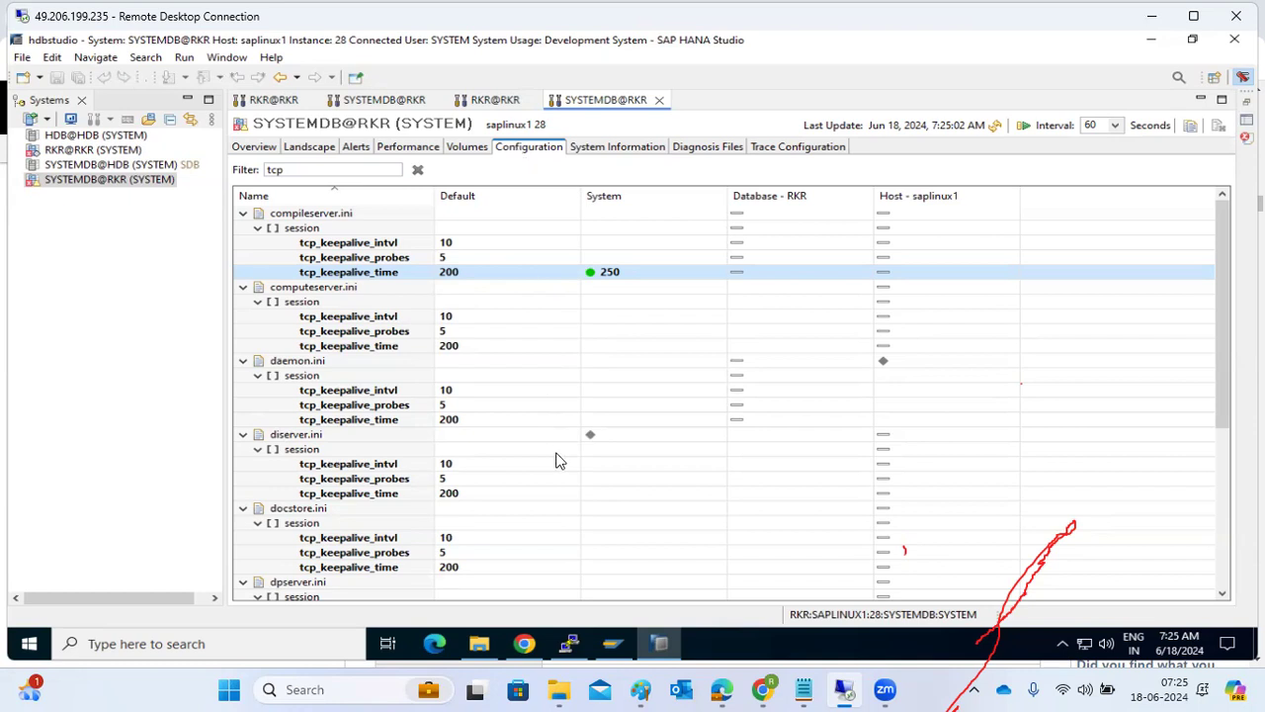
{"action": "left_click", "coordinate": [571, 644]}
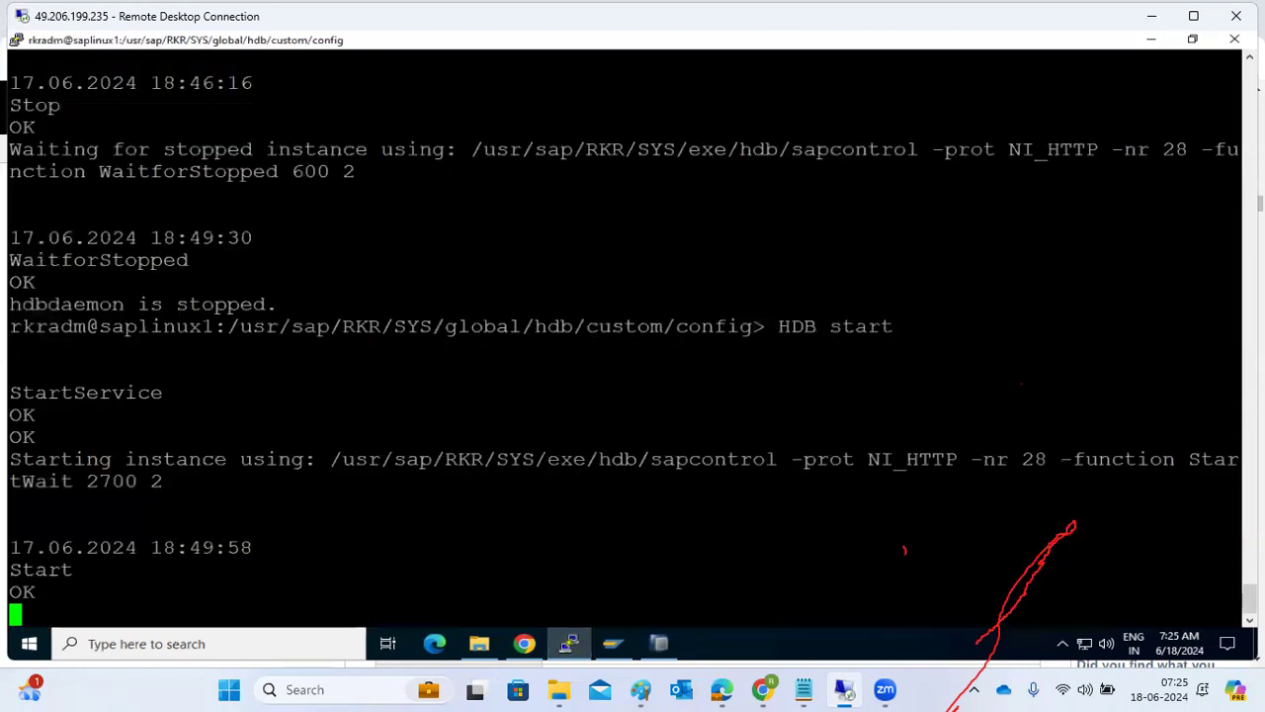
{"action": "scroll", "coordinate": [623, 336], "scroll_direction": "up", "scroll_amount": 10}
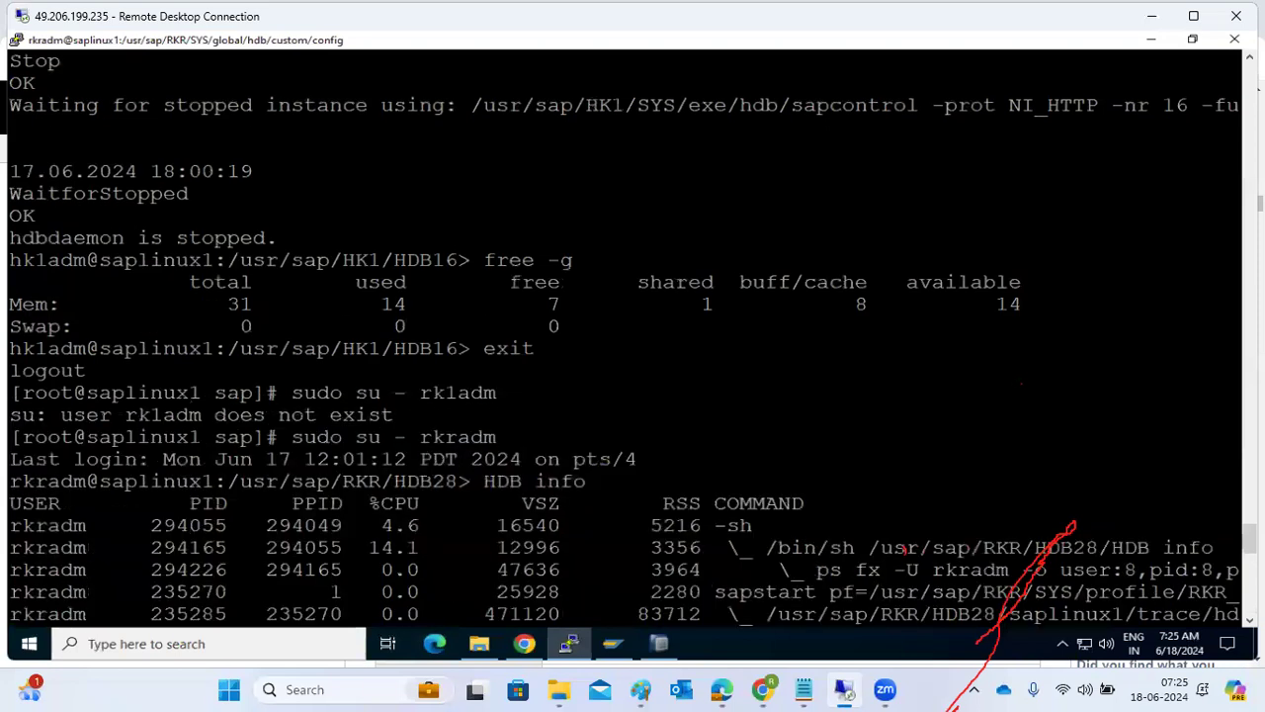
{"action": "scroll", "coordinate": [622, 336], "scroll_direction": "up", "scroll_amount": 10}
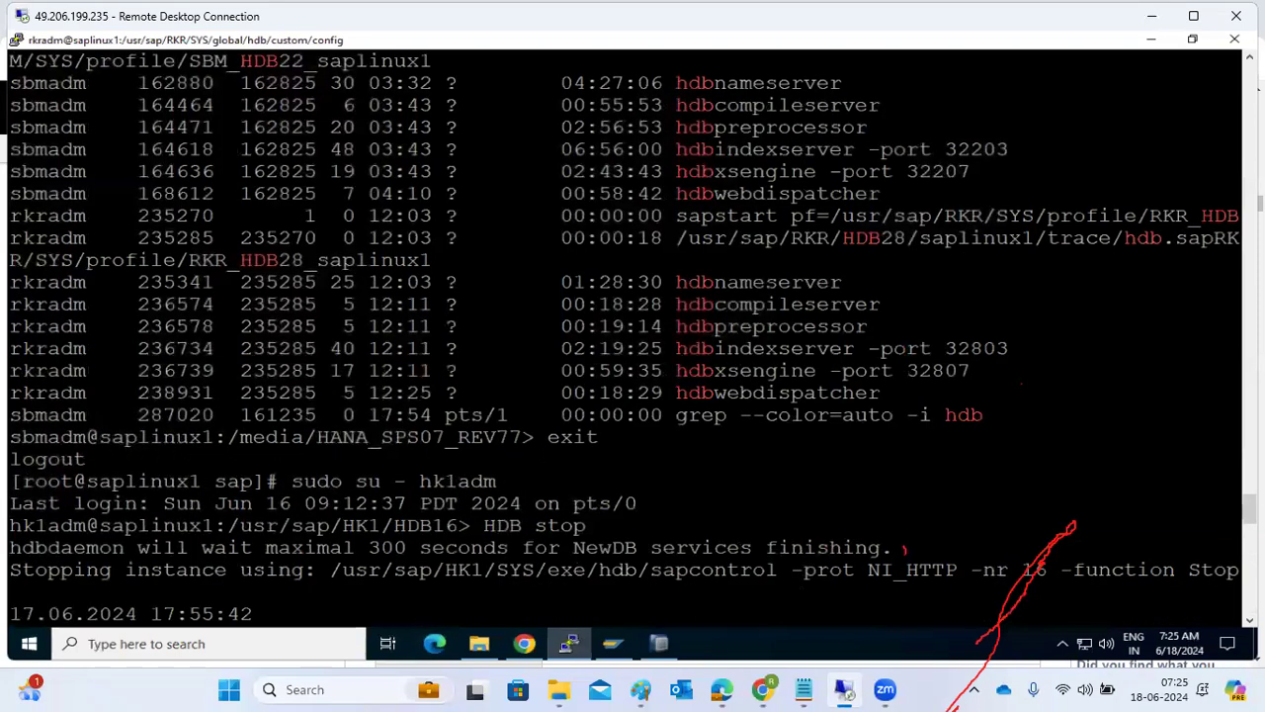
{"action": "scroll", "coordinate": [623, 336], "scroll_direction": "up", "scroll_amount": 8}
{"action": "scroll", "coordinate": [623, 336], "scroll_direction": "up", "scroll_amount": 8}
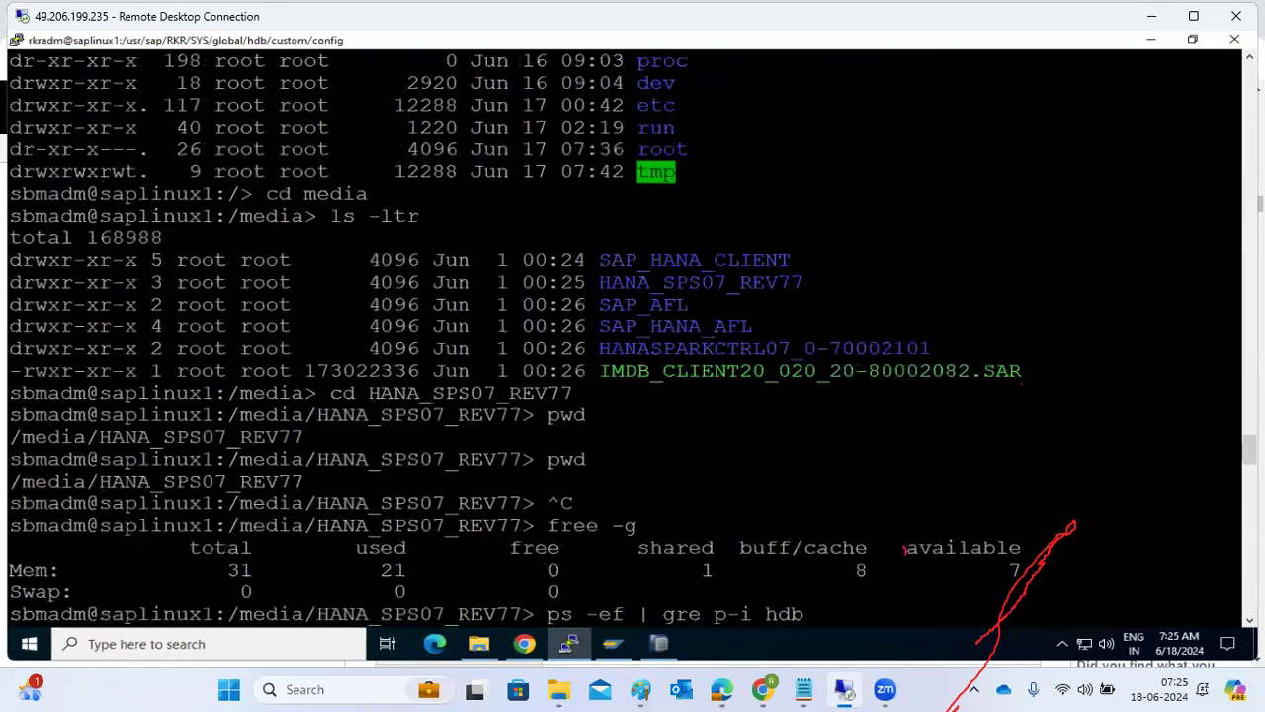
{"action": "scroll", "coordinate": [623, 336], "scroll_direction": "down", "scroll_amount": 20}
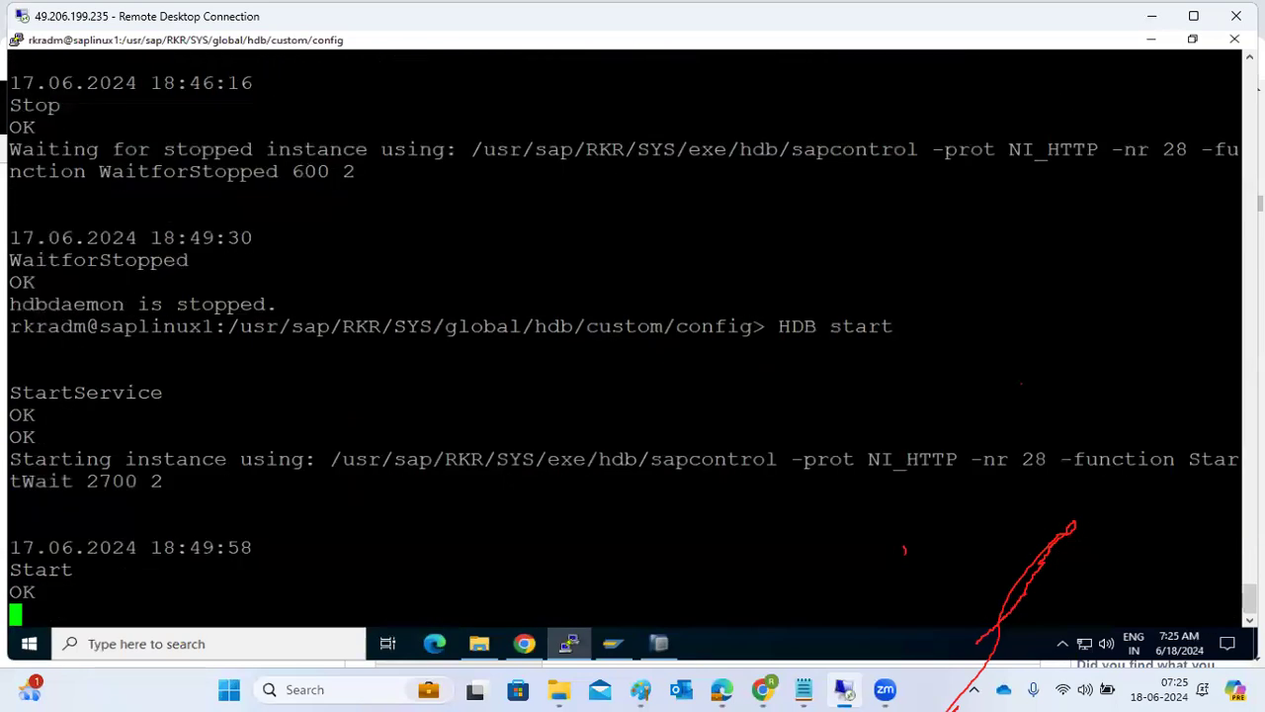
{"action": "scroll", "coordinate": [623, 336], "scroll_direction": "up", "scroll_amount": 4}
{"action": "scroll", "coordinate": [623, 336], "scroll_direction": "down", "scroll_amount": 4}
{"action": "scroll", "coordinate": [622, 336], "scroll_direction": "up", "scroll_amount": 6}
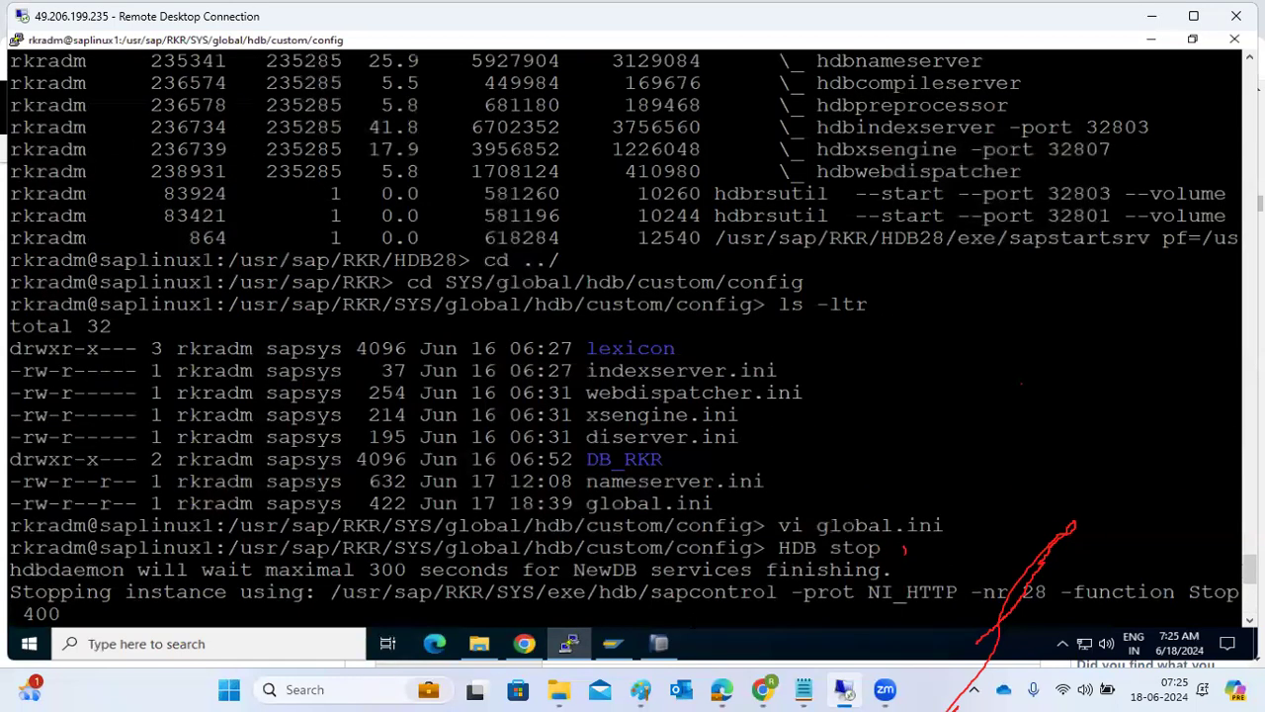
Check the tcp settings in SAP HANA Studio, examine the global.ini entry in the terminal's custom config listing, and switch back to Studio.
{"action": "left_click", "coordinate": [657, 643]}
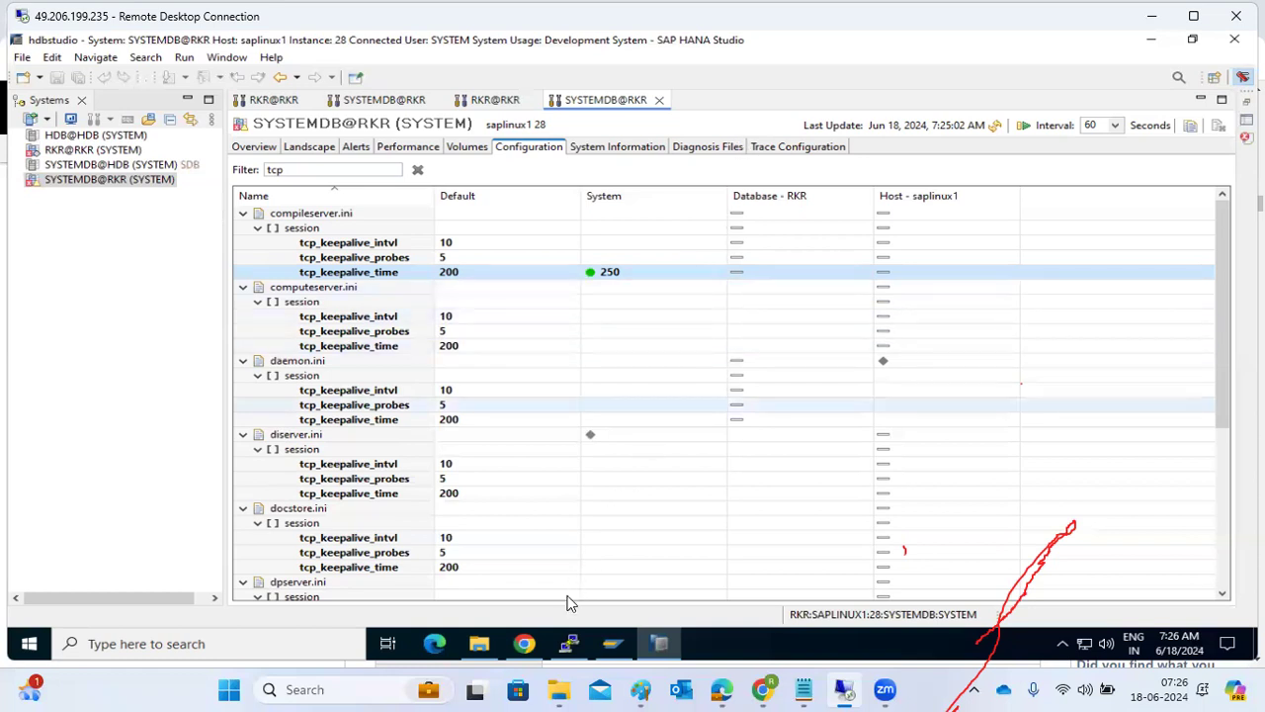
{"action": "left_click", "coordinate": [572, 644]}
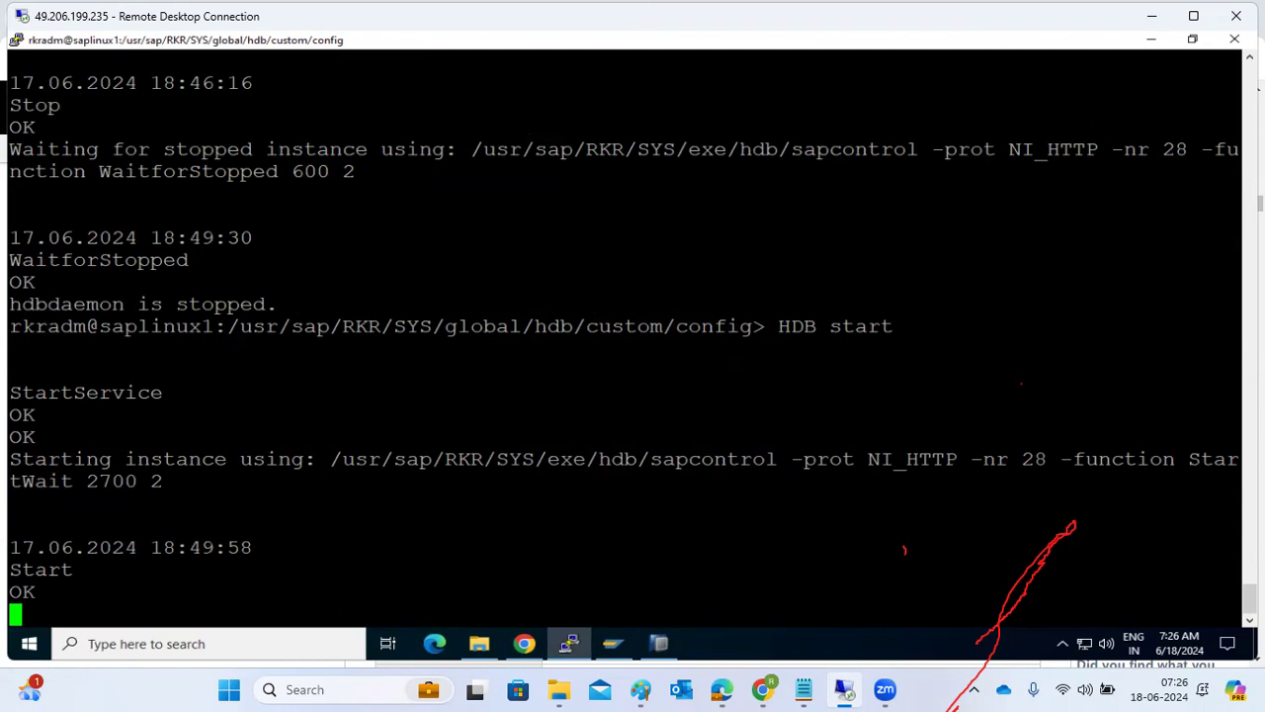
{"action": "scroll", "coordinate": [624, 336], "scroll_direction": "up", "scroll_amount": 4}
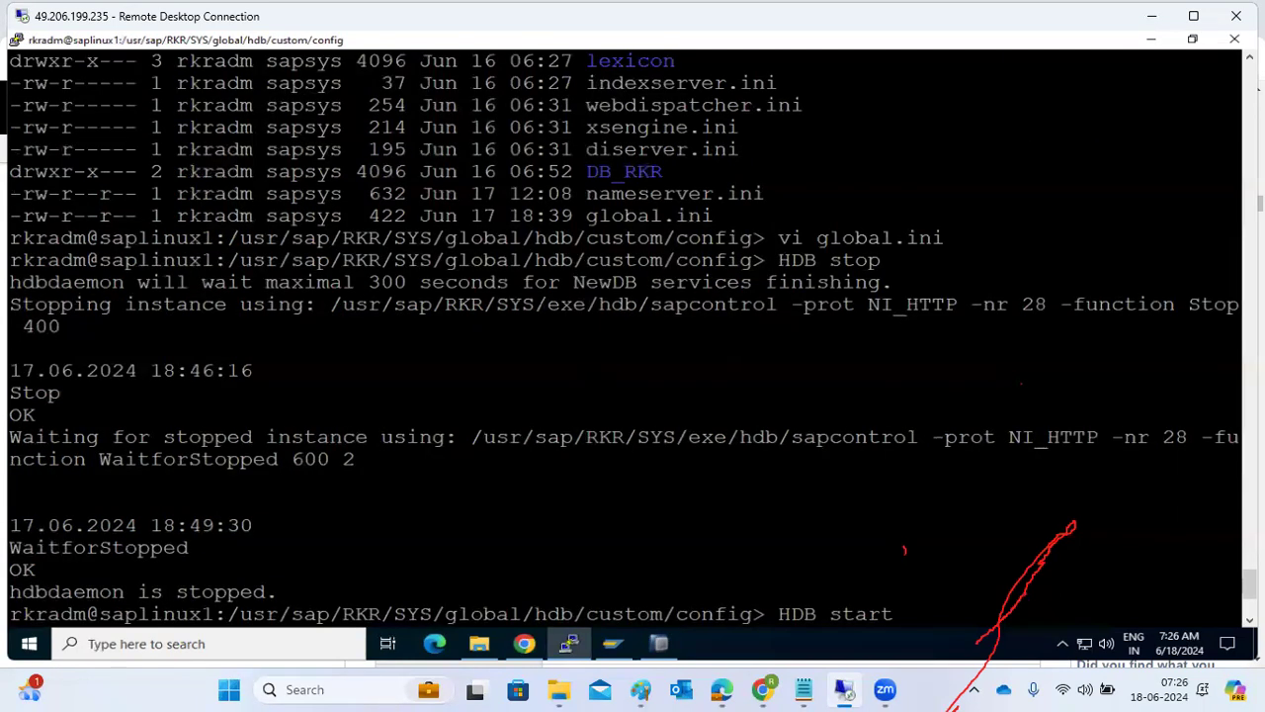
{"action": "mouse_move", "coordinate": [729, 217]}
{"action": "left_mouse_down"}
{"action": "mouse_move", "coordinate": [423, 194]}
{"action": "mouse_move", "coordinate": [729, 216]}
{"action": "left_mouse_up"}
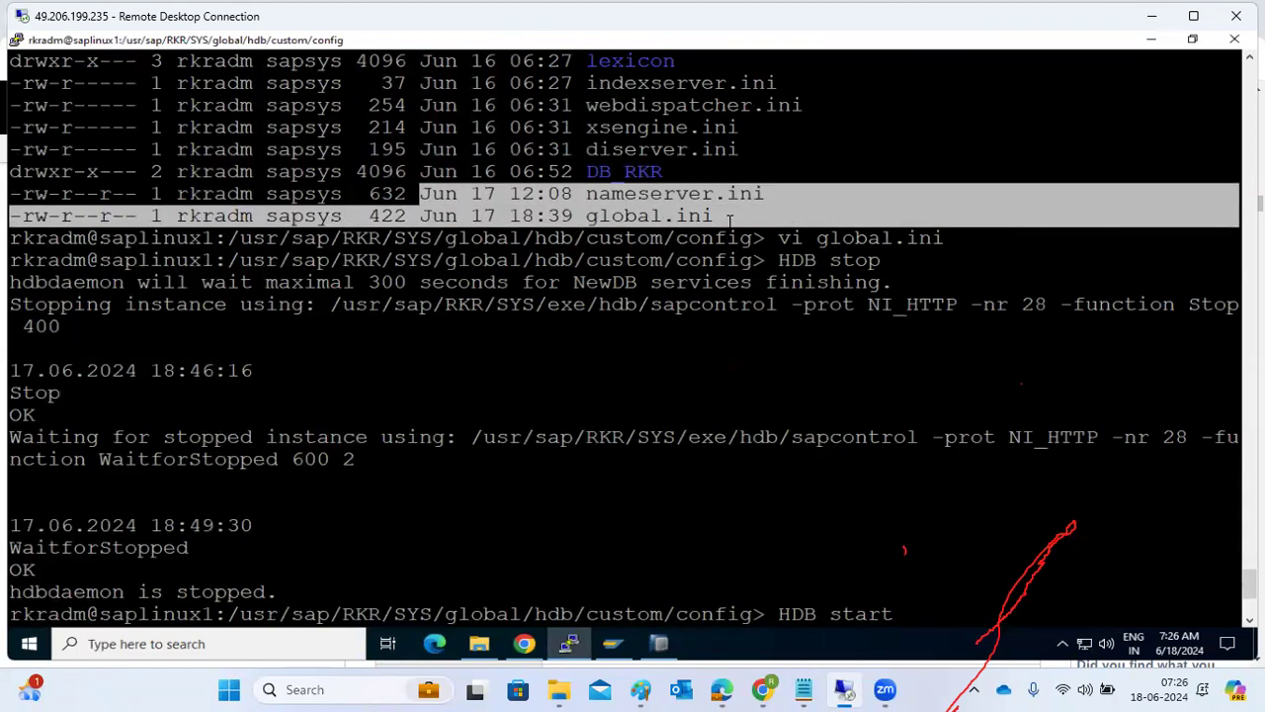
{"action": "double_click", "coordinate": [668, 215]}
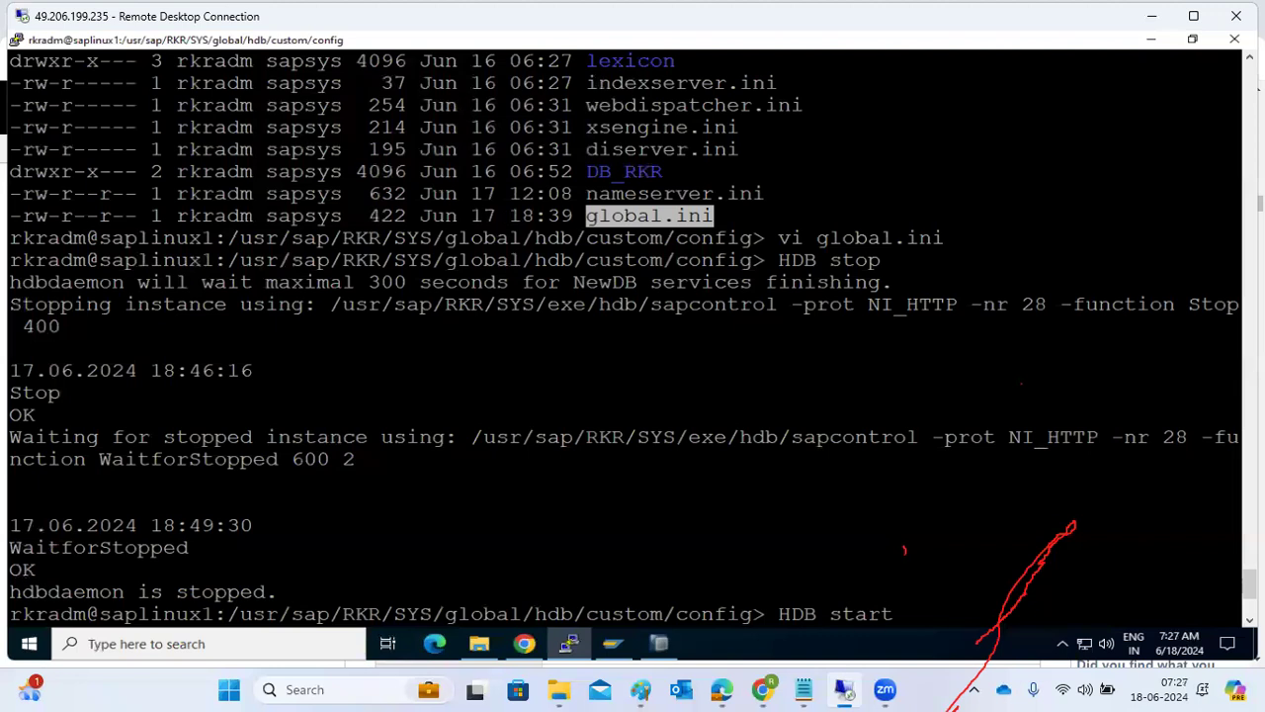
{"action": "key", "text": "Return"}
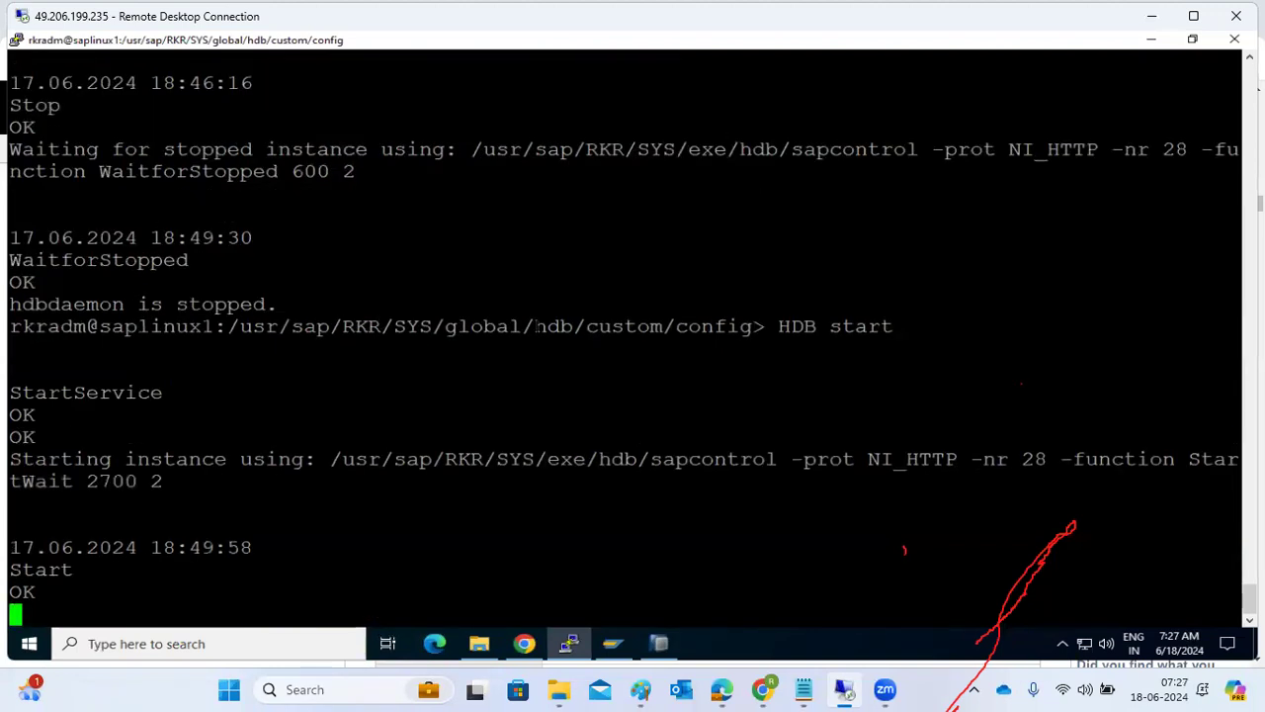
{"action": "left_click", "coordinate": [659, 643]}
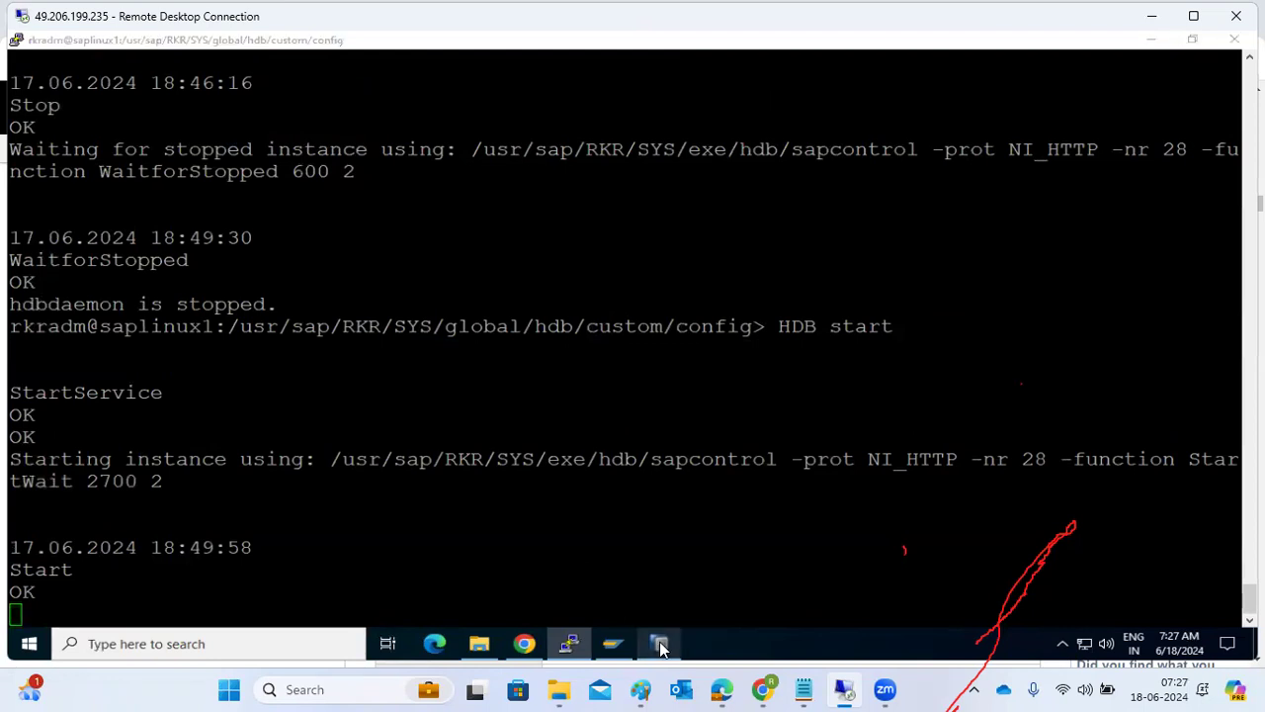
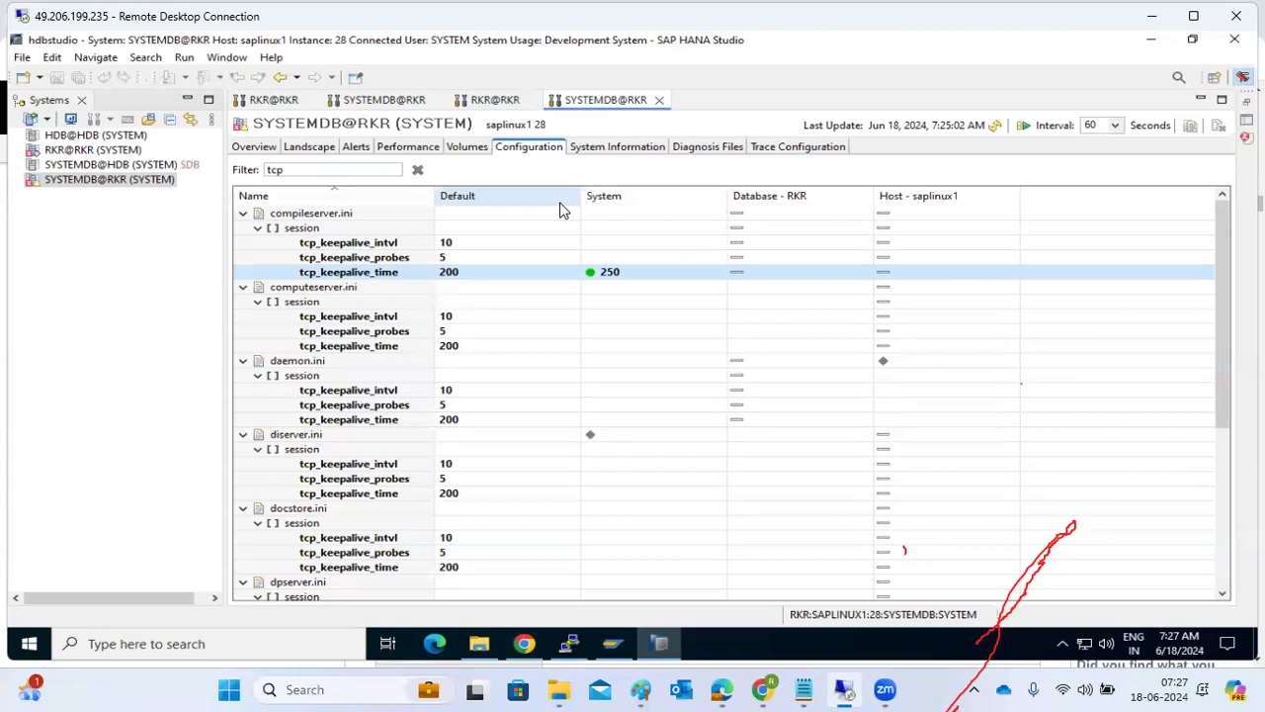
Open the system information of SYSTEMDB@RKR, check the HDB start progress in the terminal, and return to Studio to view the alerts.
{"action": "left_click", "coordinate": [605, 149]}
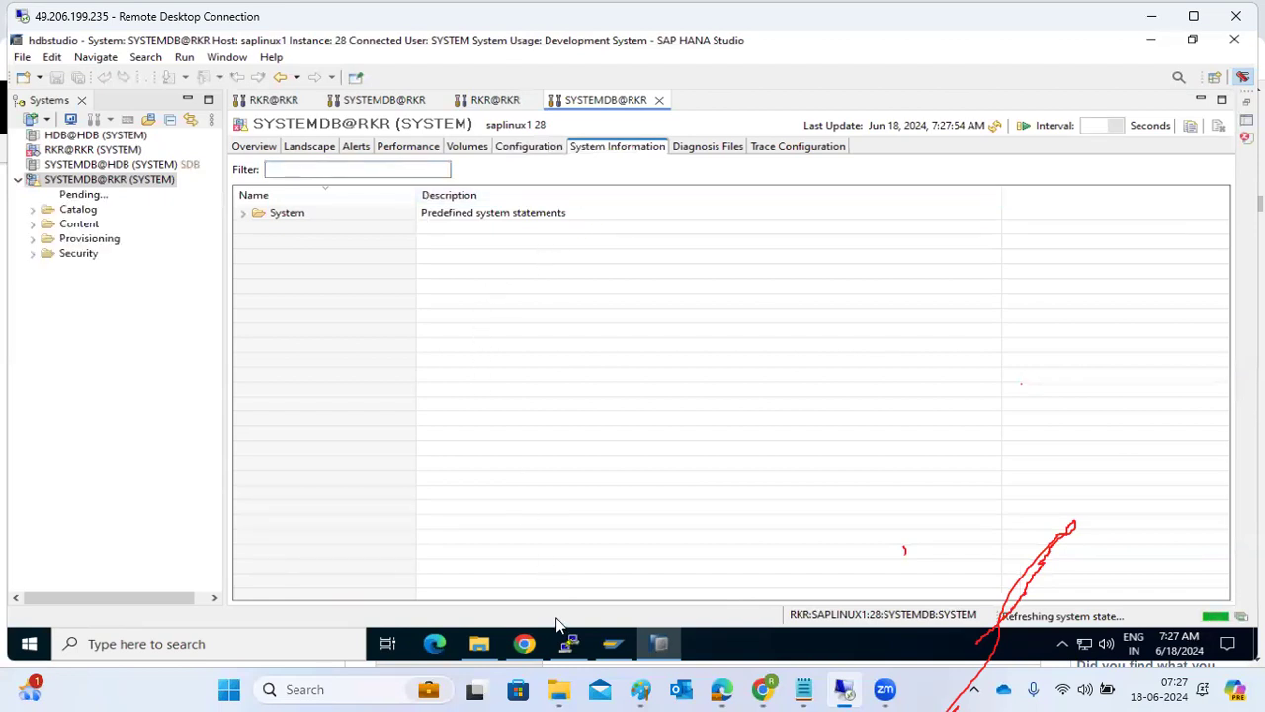
{"action": "left_click", "coordinate": [571, 643]}
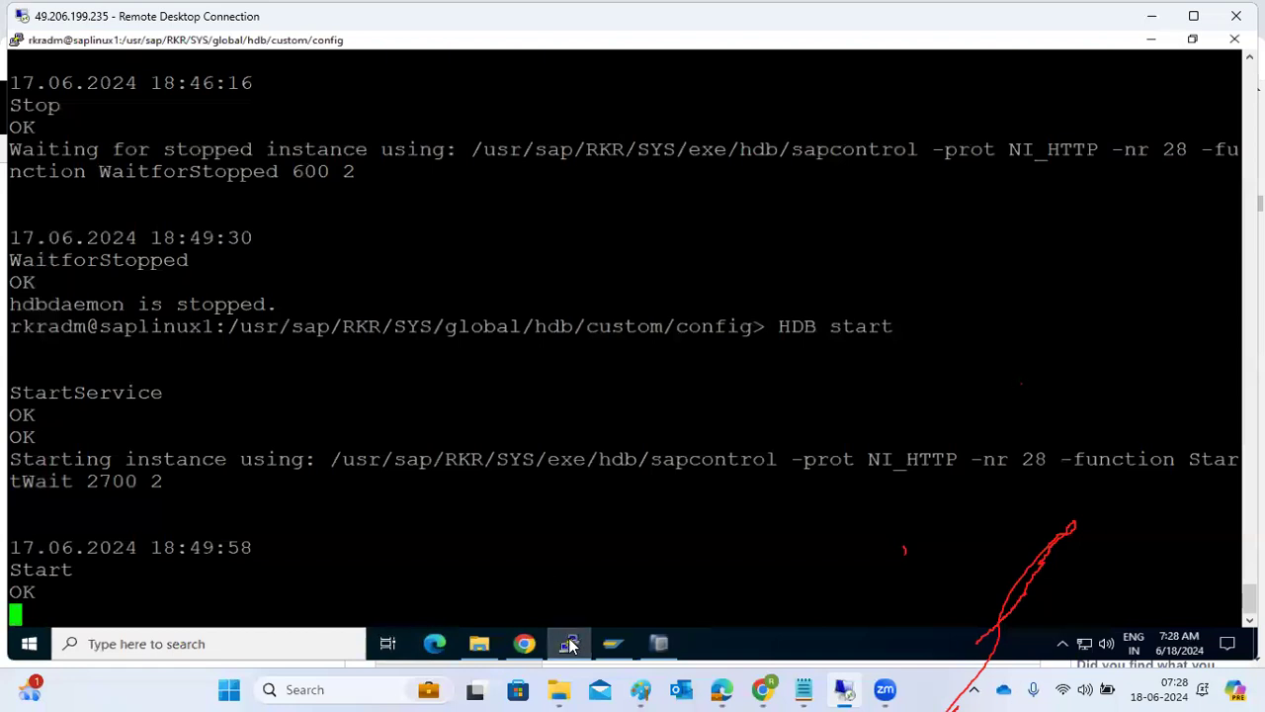
{"action": "left_click", "coordinate": [571, 643]}
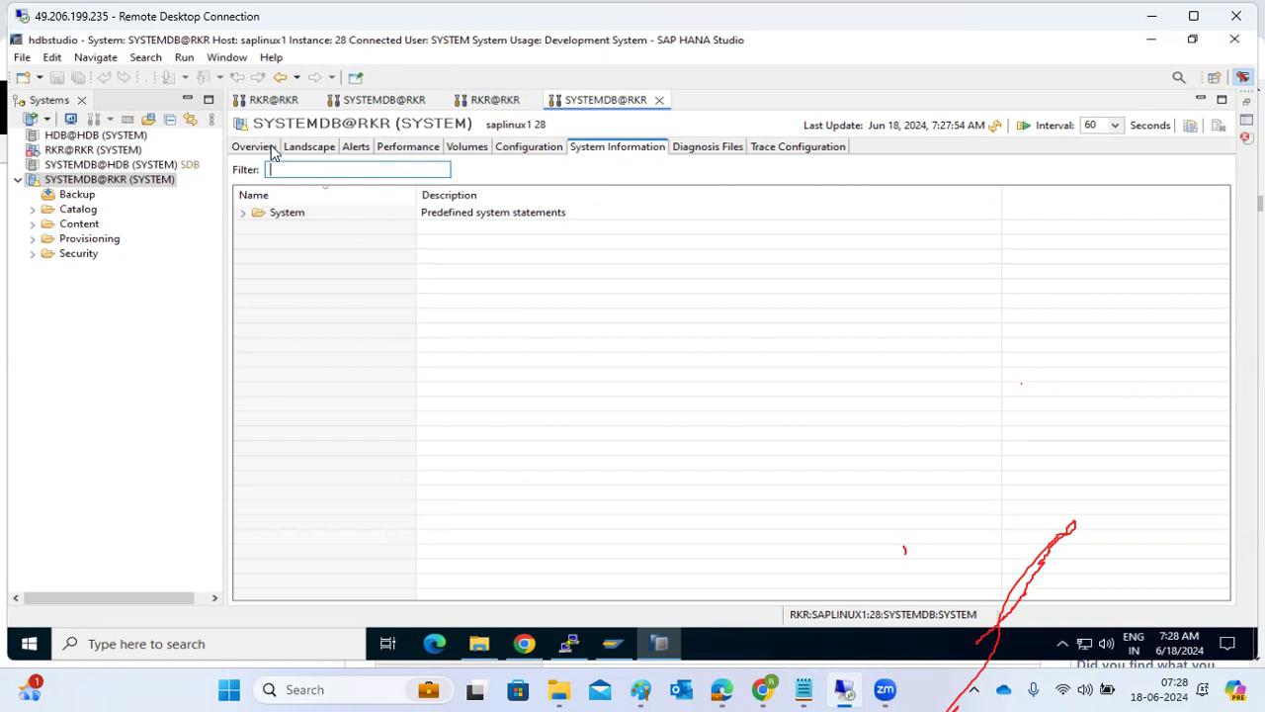
{"action": "left_click", "coordinate": [355, 146]}
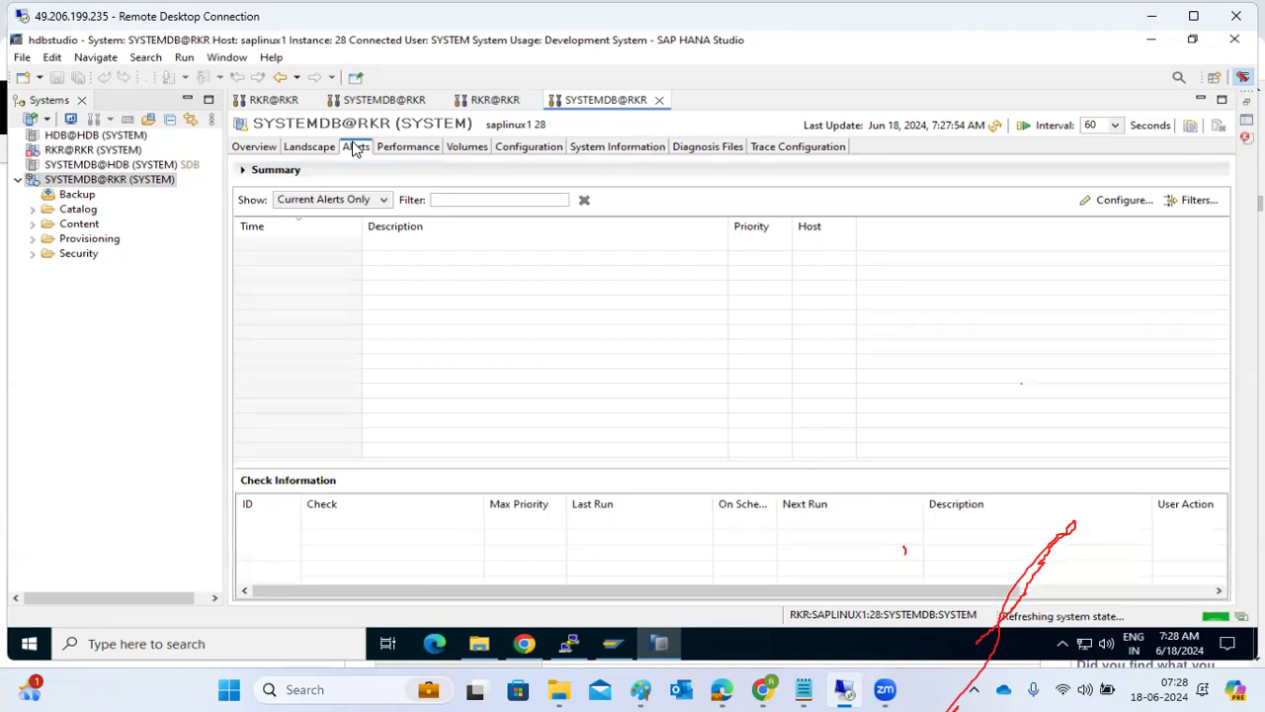
Run the predefined Caches statement from SYSTEMDB@RKR's system information, review its results, and close them.
{"action": "left_click", "coordinate": [589, 148]}
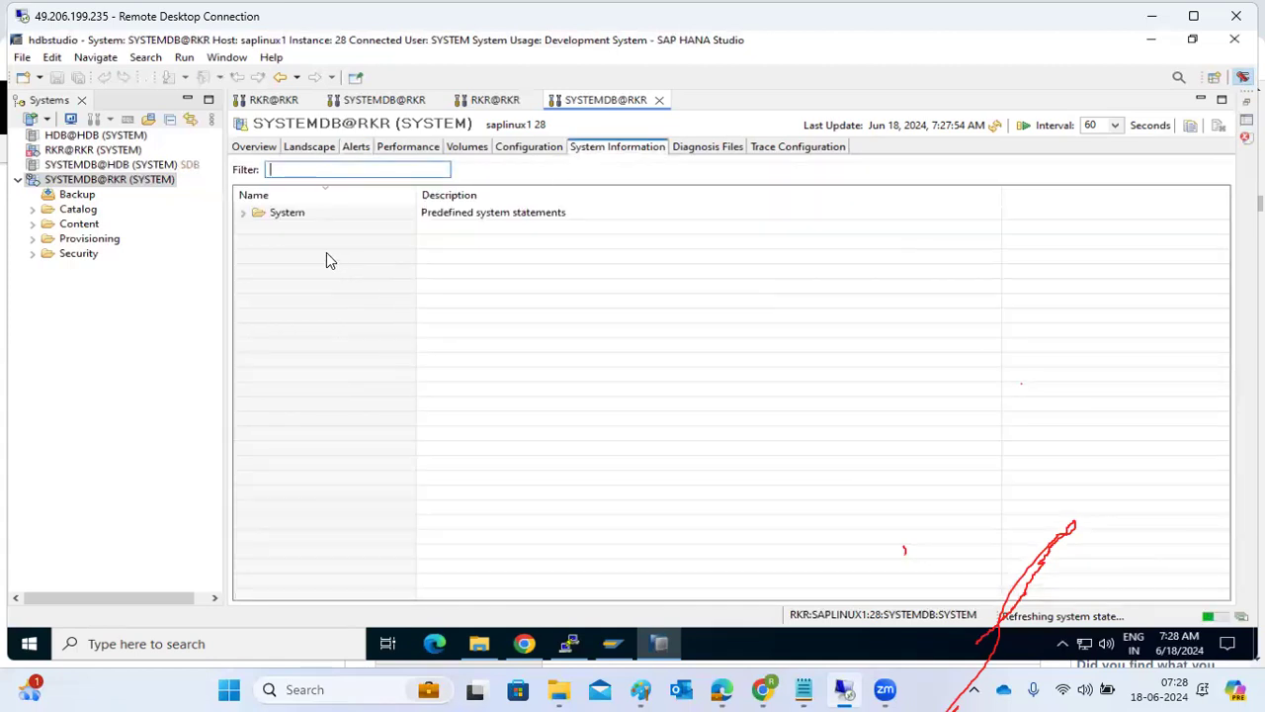
{"action": "left_click", "coordinate": [244, 215]}
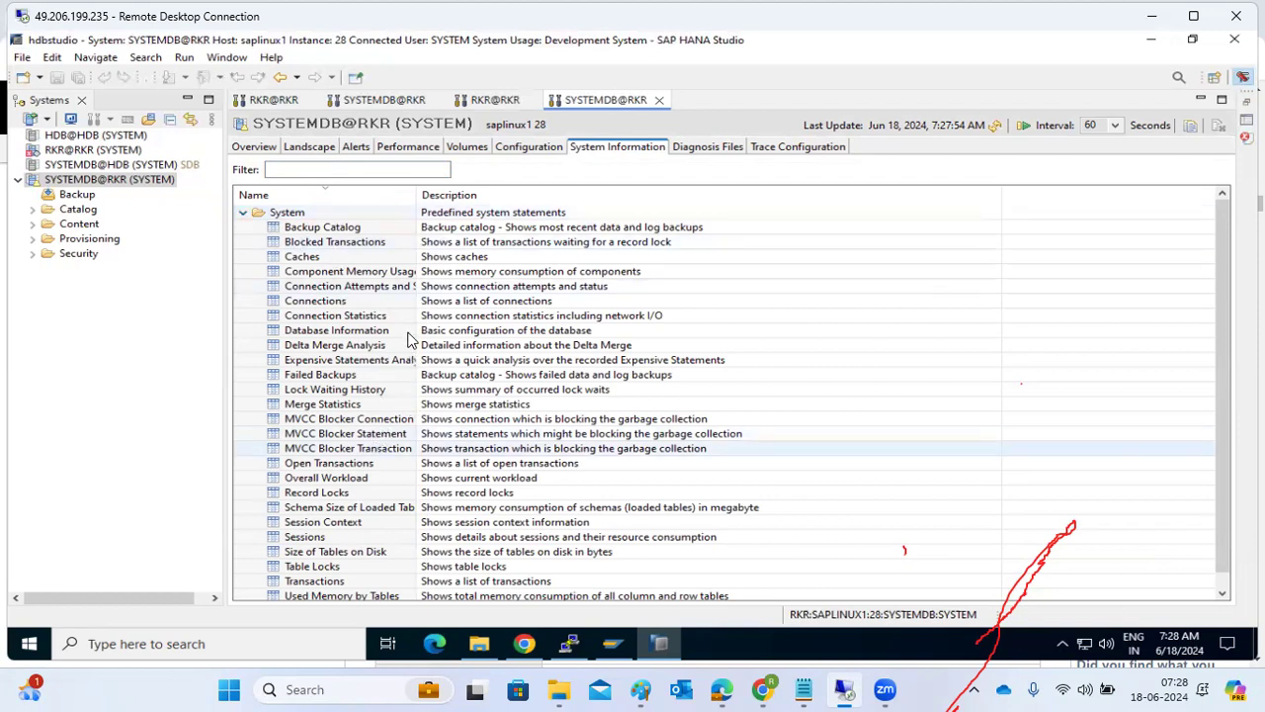
{"action": "right_click", "coordinate": [300, 263]}
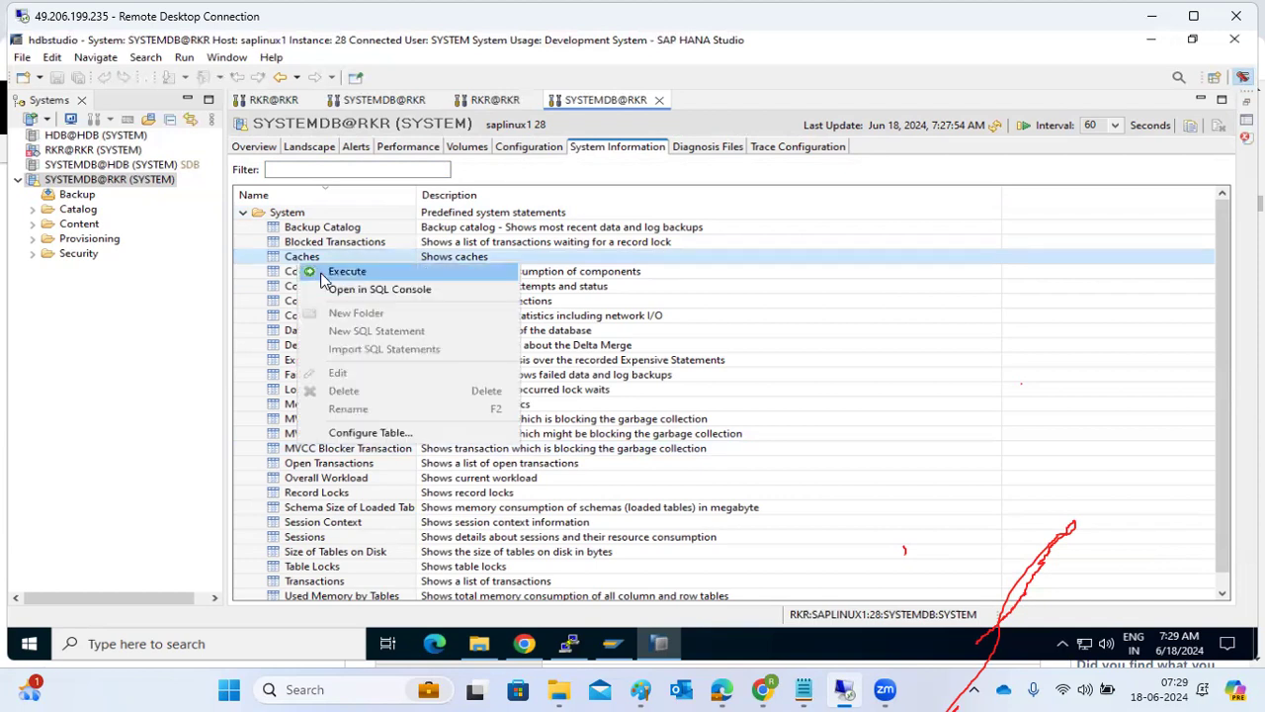
{"action": "left_click", "coordinate": [321, 276]}
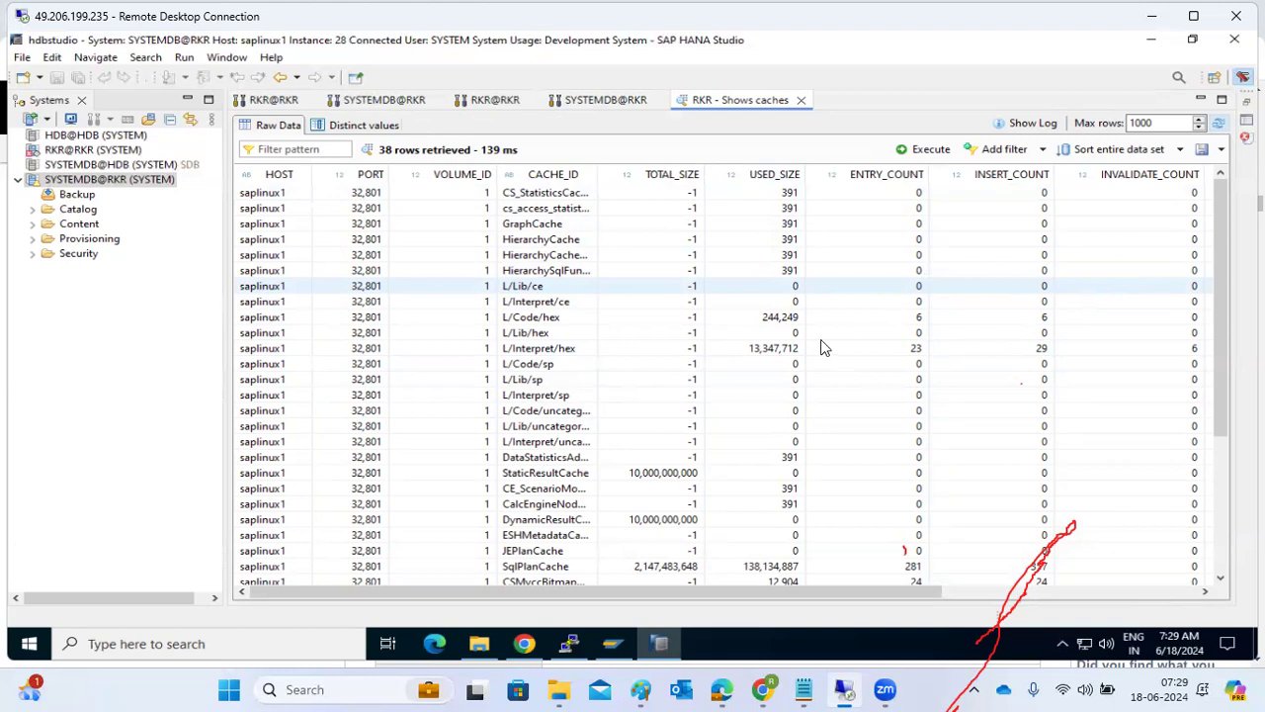
{"action": "left_click", "coordinate": [800, 99]}
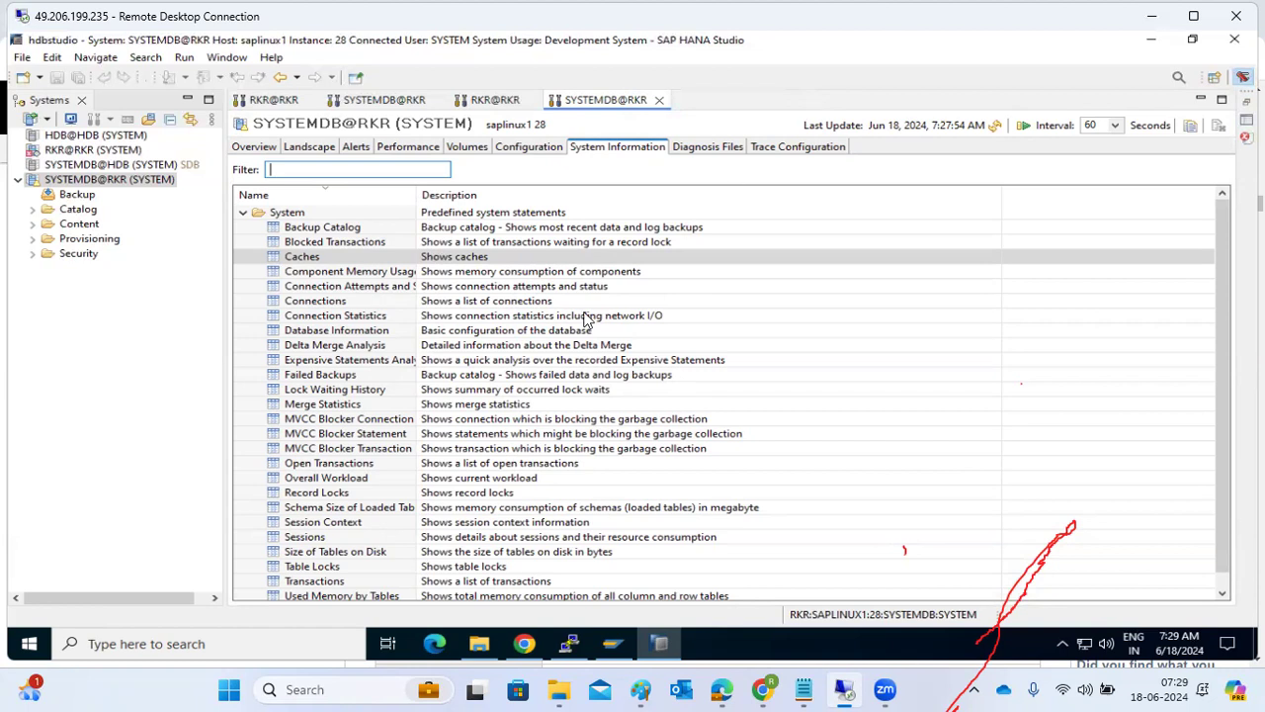
Execute the predefined Sessions statement for SYSTEMDB@RKR and view the export formats available for its results.
{"action": "left_click", "coordinate": [316, 539]}
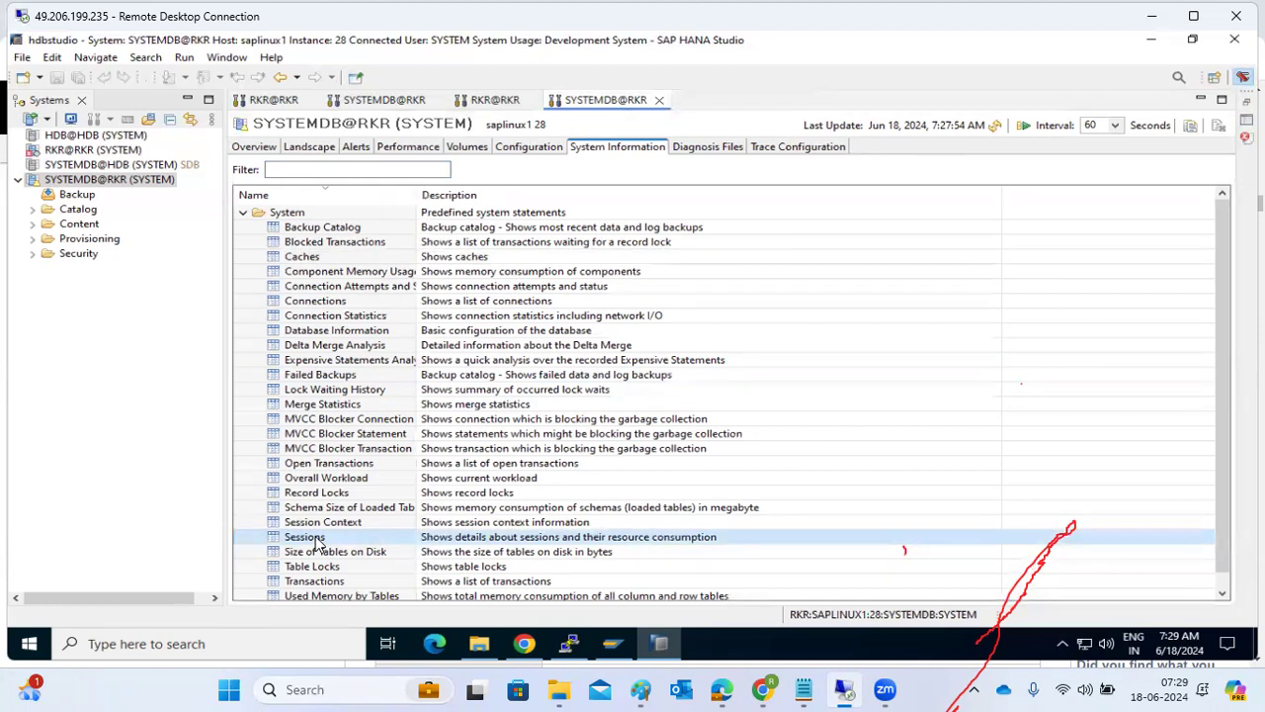
{"action": "right_click", "coordinate": [317, 539]}
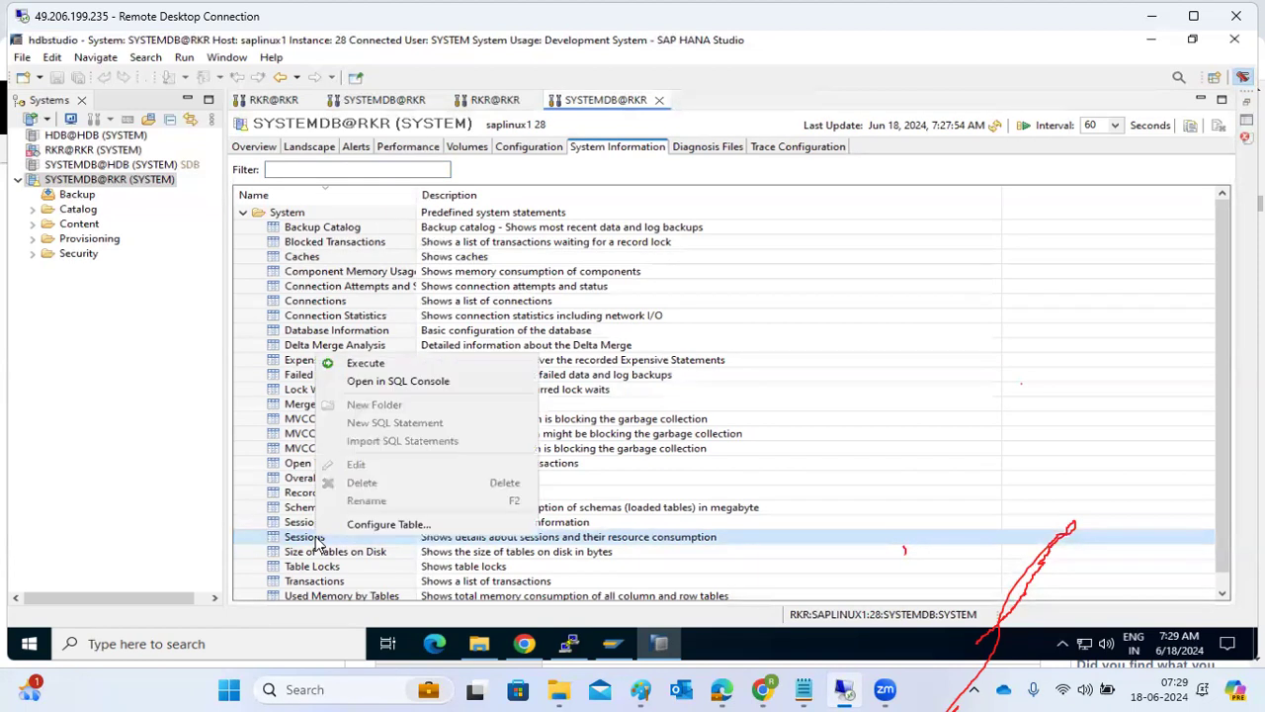
{"action": "left_click", "coordinate": [365, 365]}
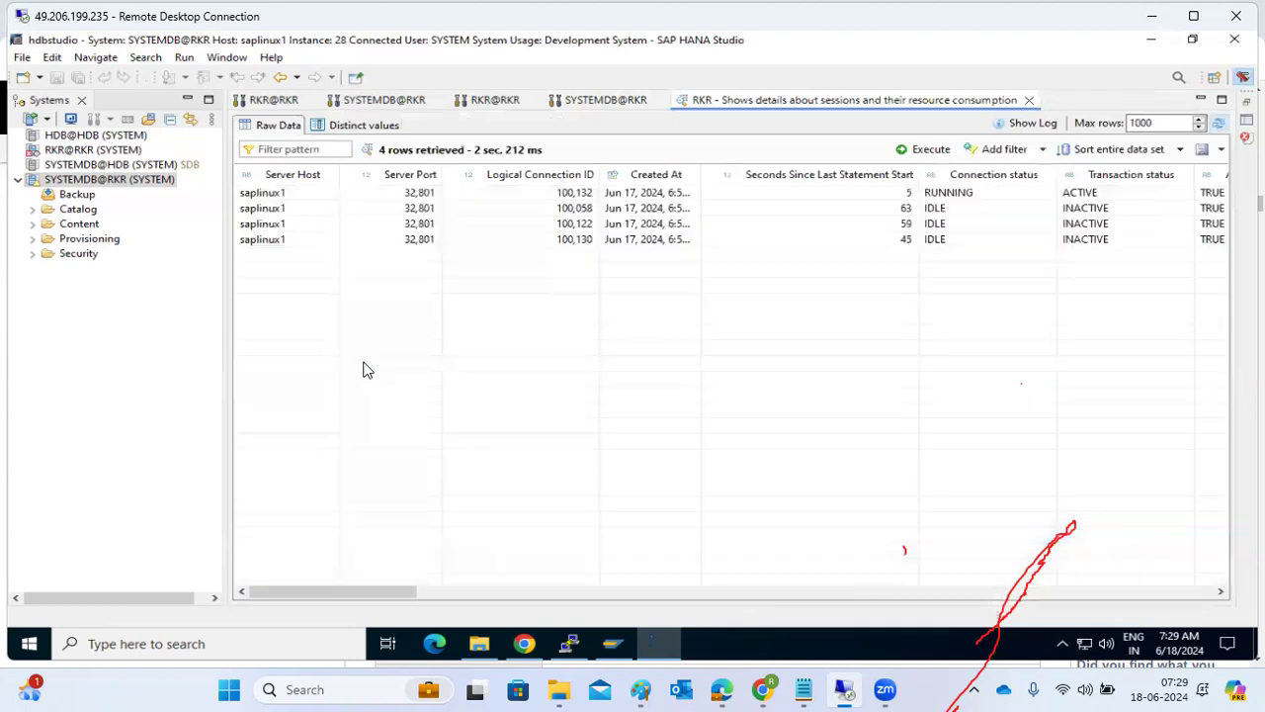
{"action": "left_click", "coordinate": [1216, 151]}
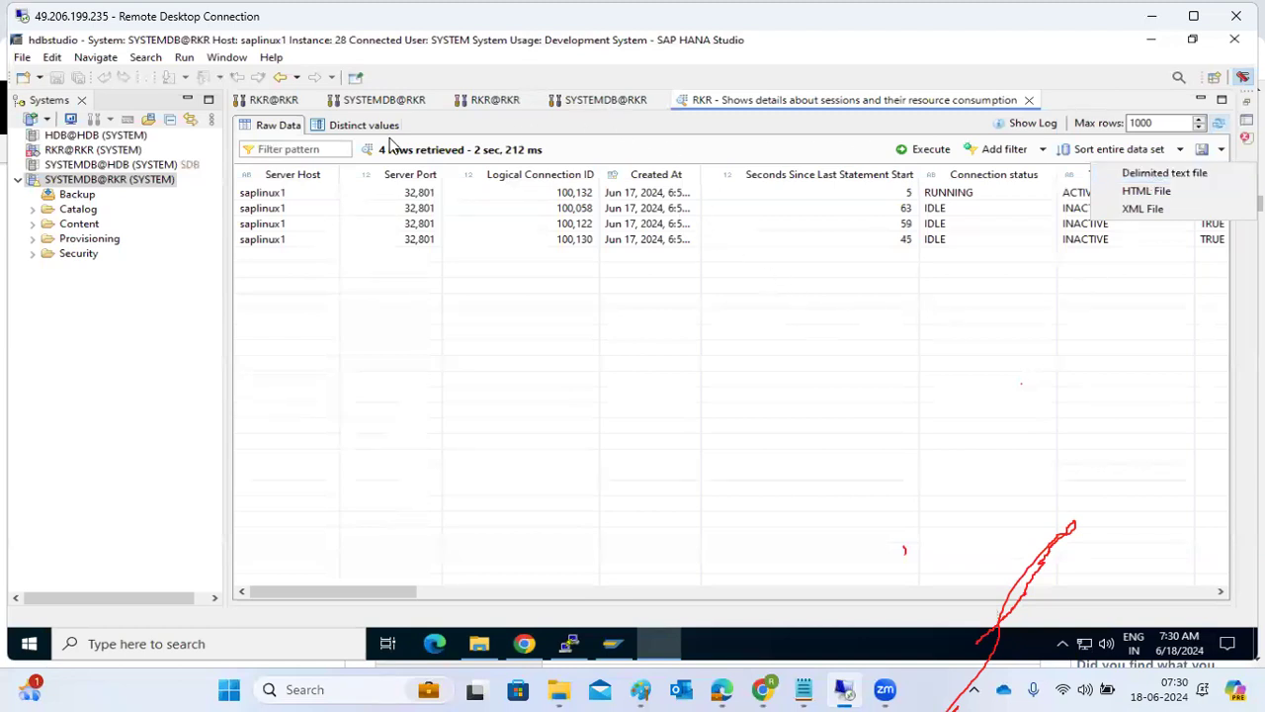
Execute the Used Memory by Tables statement for SYSTEMDB@RKR and check the HDB start output in the terminal while it runs.
{"action": "left_click", "coordinate": [596, 102]}
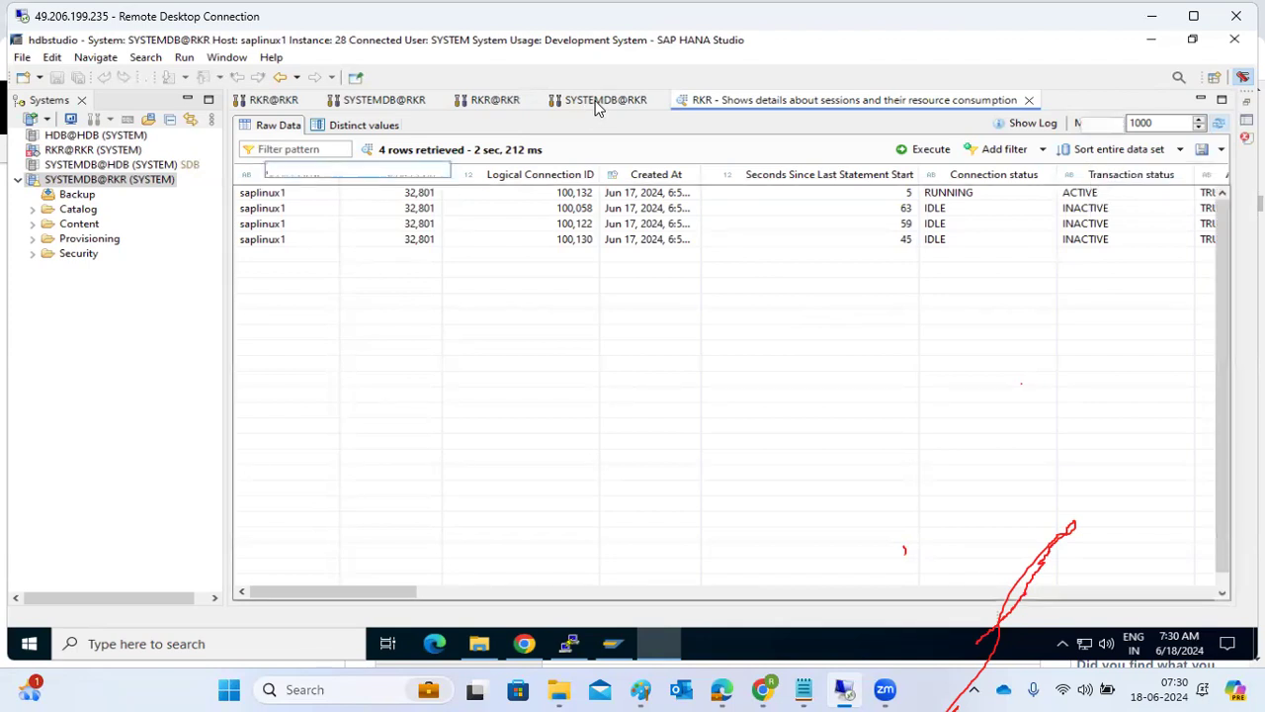
{"action": "left_click", "coordinate": [595, 102]}
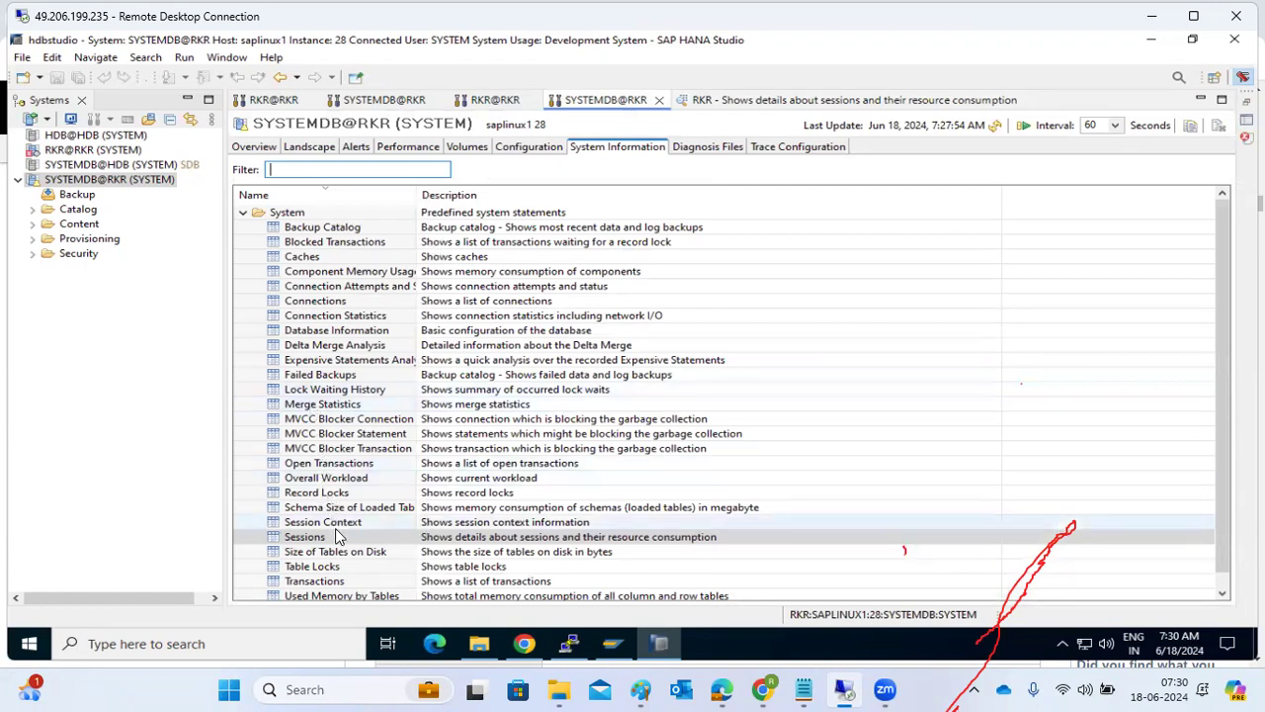
{"action": "scroll", "coordinate": [333, 537], "scroll_direction": "down", "scroll_amount": 1}
{"action": "left_click", "coordinate": [339, 587]}
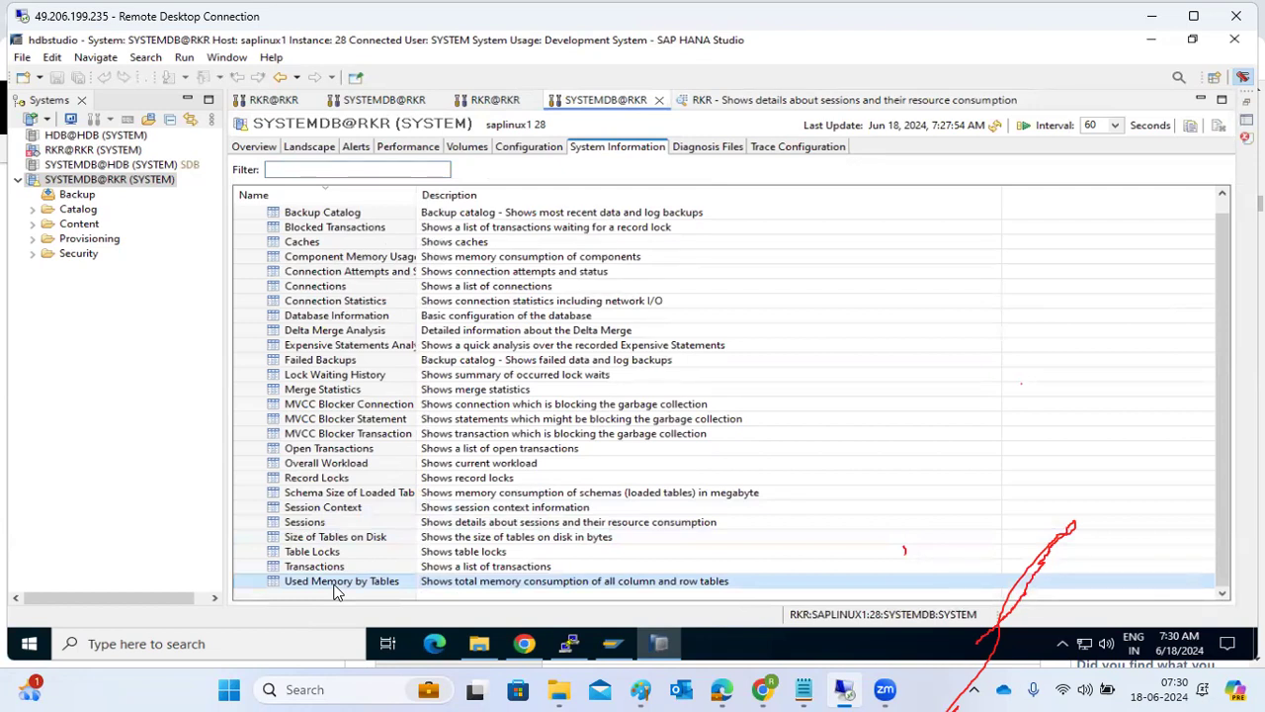
{"action": "right_click", "coordinate": [334, 590]}
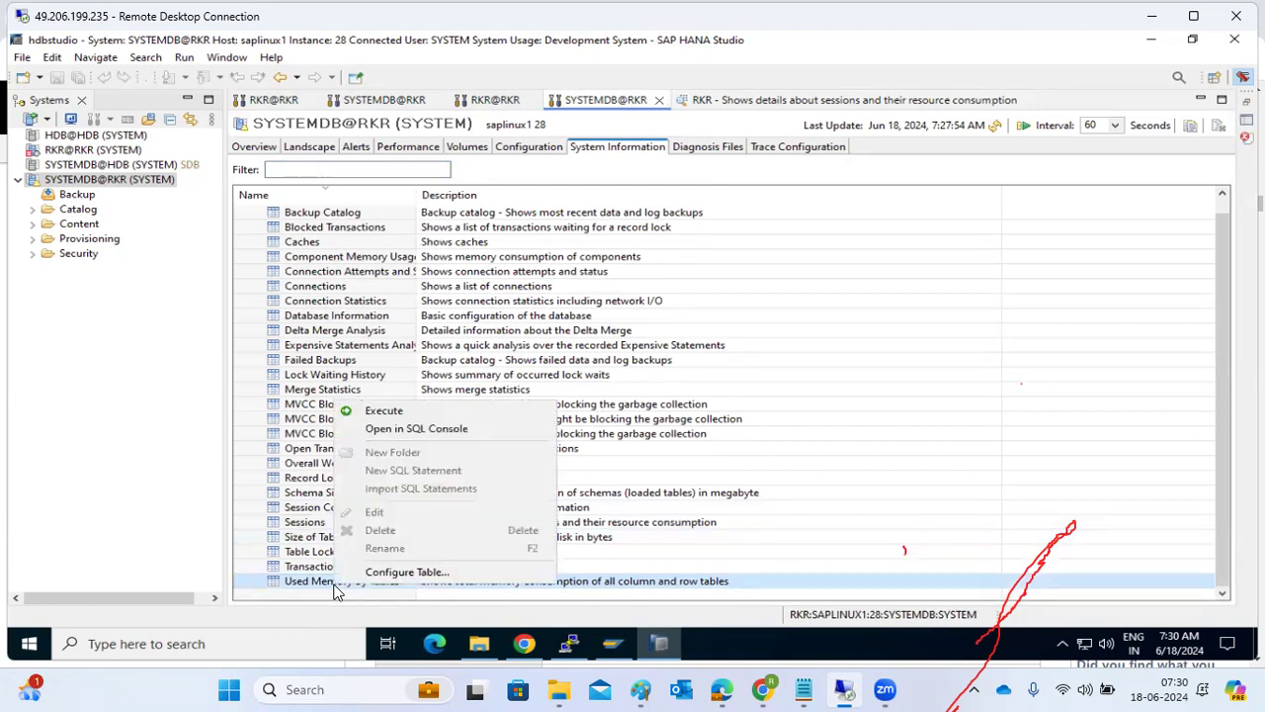
{"action": "left_click", "coordinate": [389, 409]}
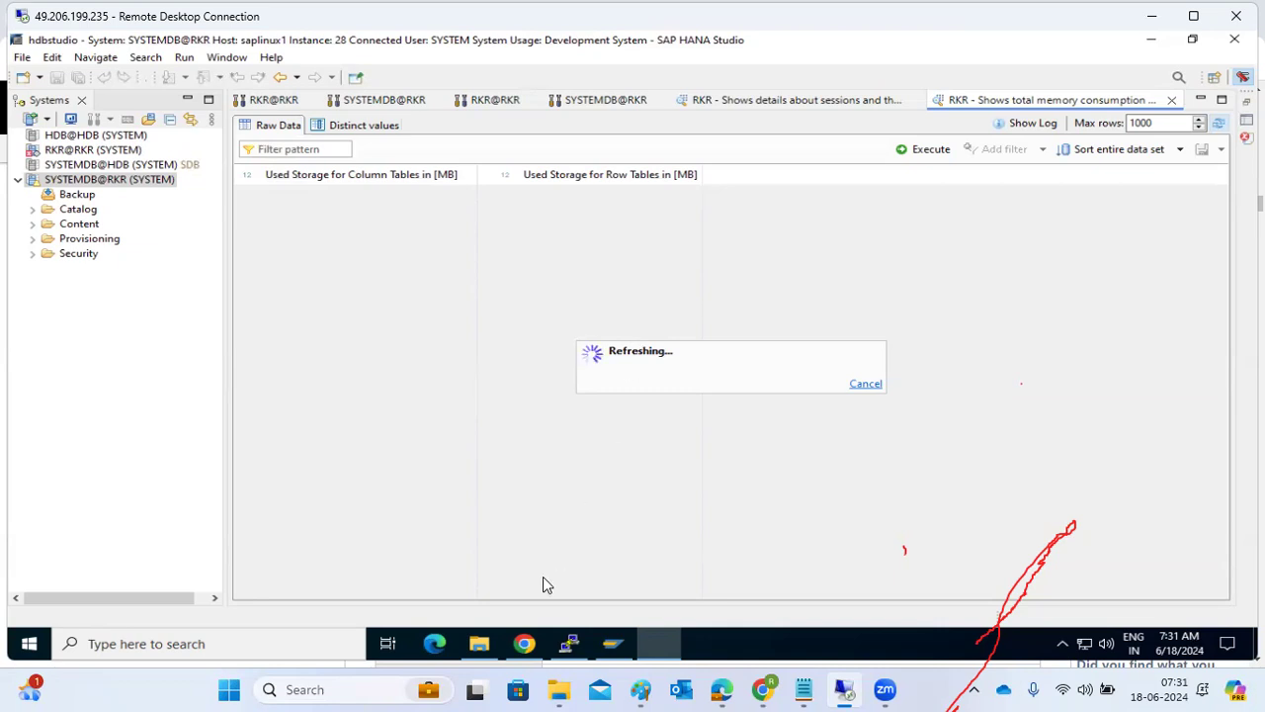
{"action": "left_click", "coordinate": [569, 643]}
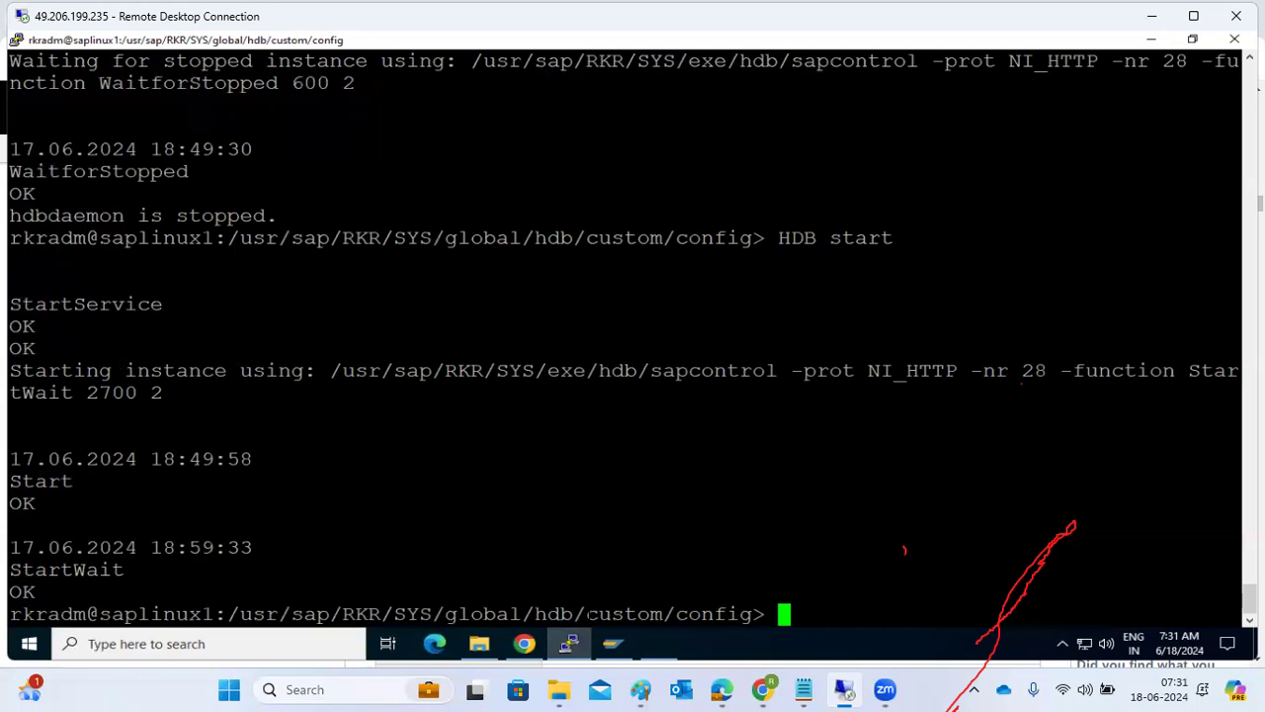
{"action": "left_click", "coordinate": [579, 644]}
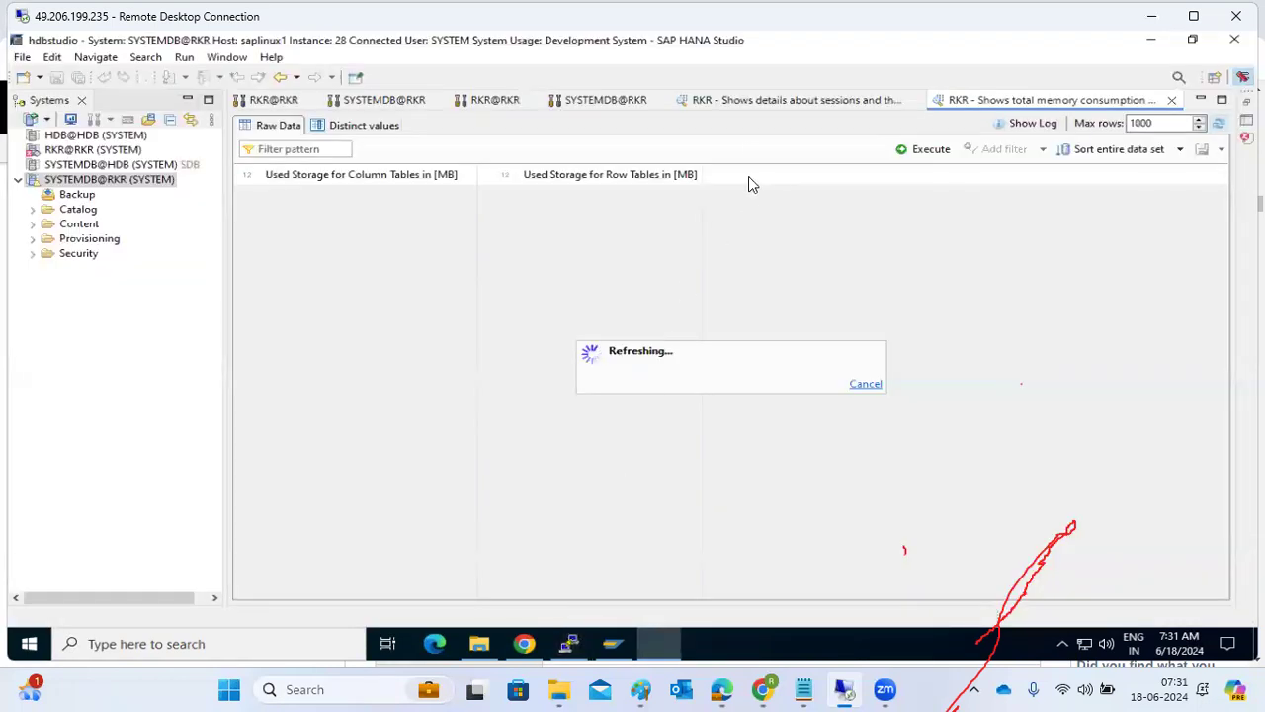
Execute the predefined Overall Workload statement for SYSTEMDB@RKR and examine the current workload counts.
{"action": "left_click", "coordinate": [603, 101]}
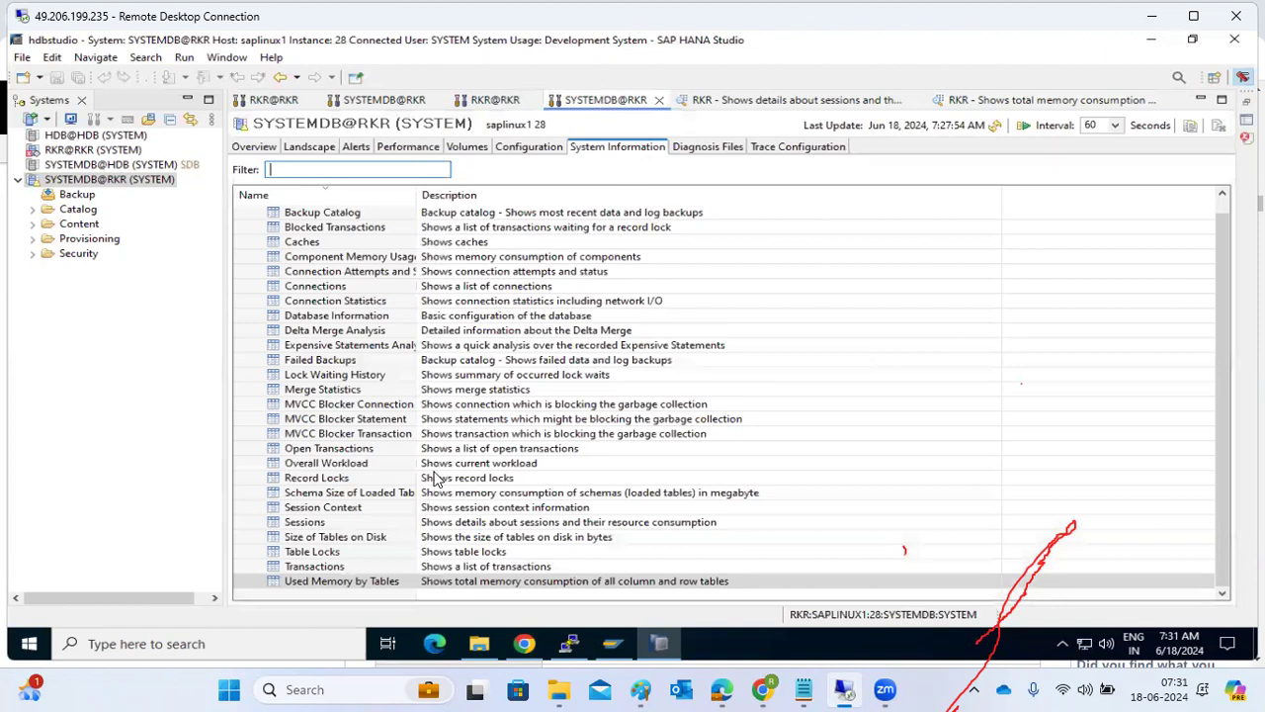
{"action": "left_click", "coordinate": [355, 465]}
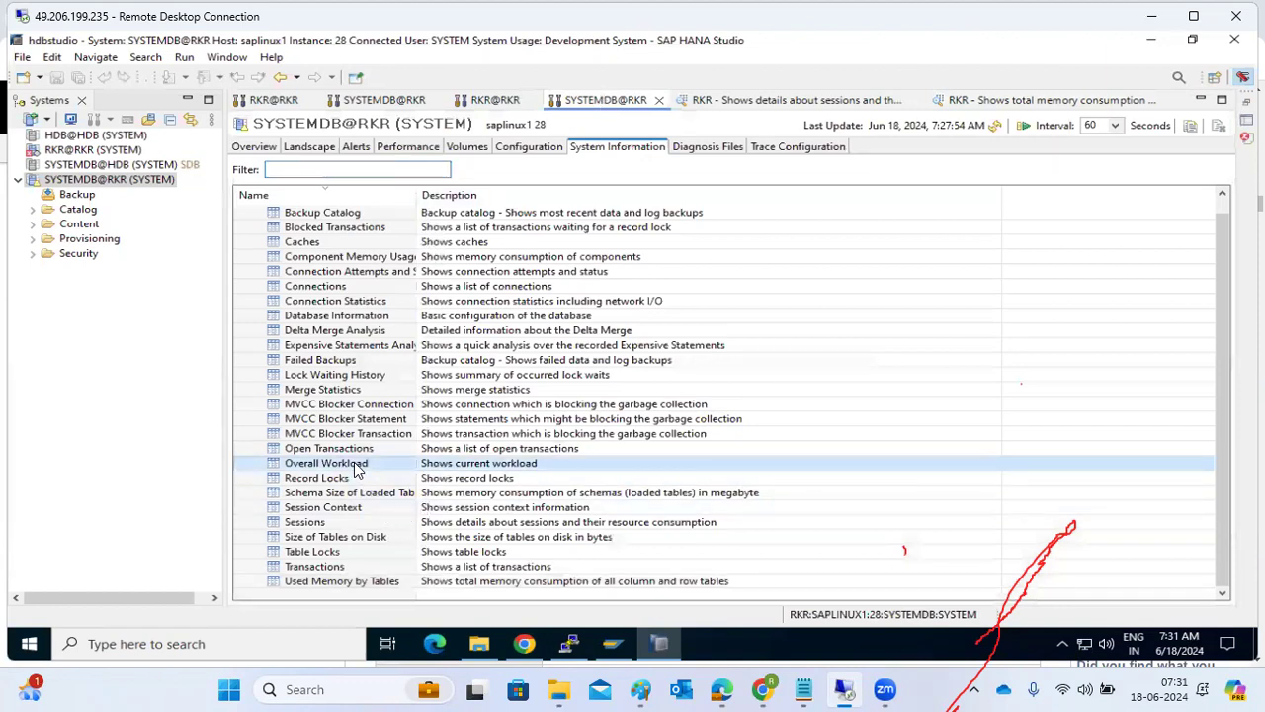
{"action": "right_click", "coordinate": [355, 469]}
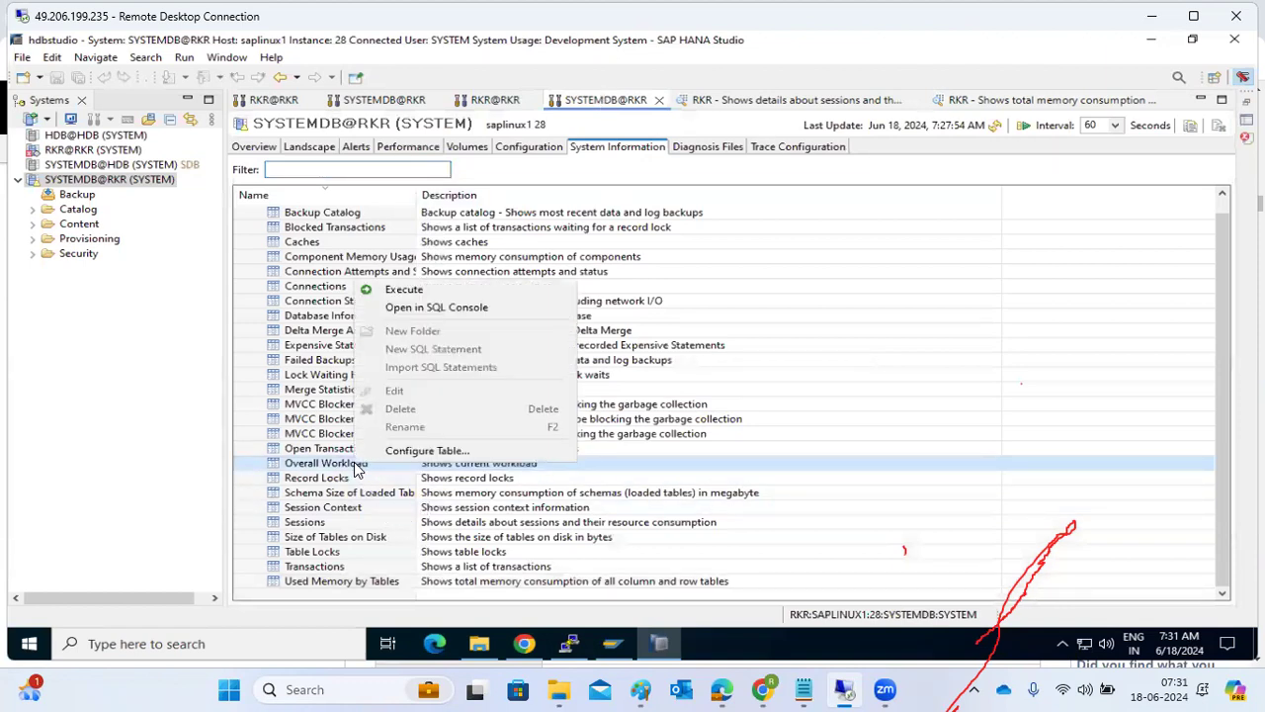
{"action": "left_click", "coordinate": [397, 284]}
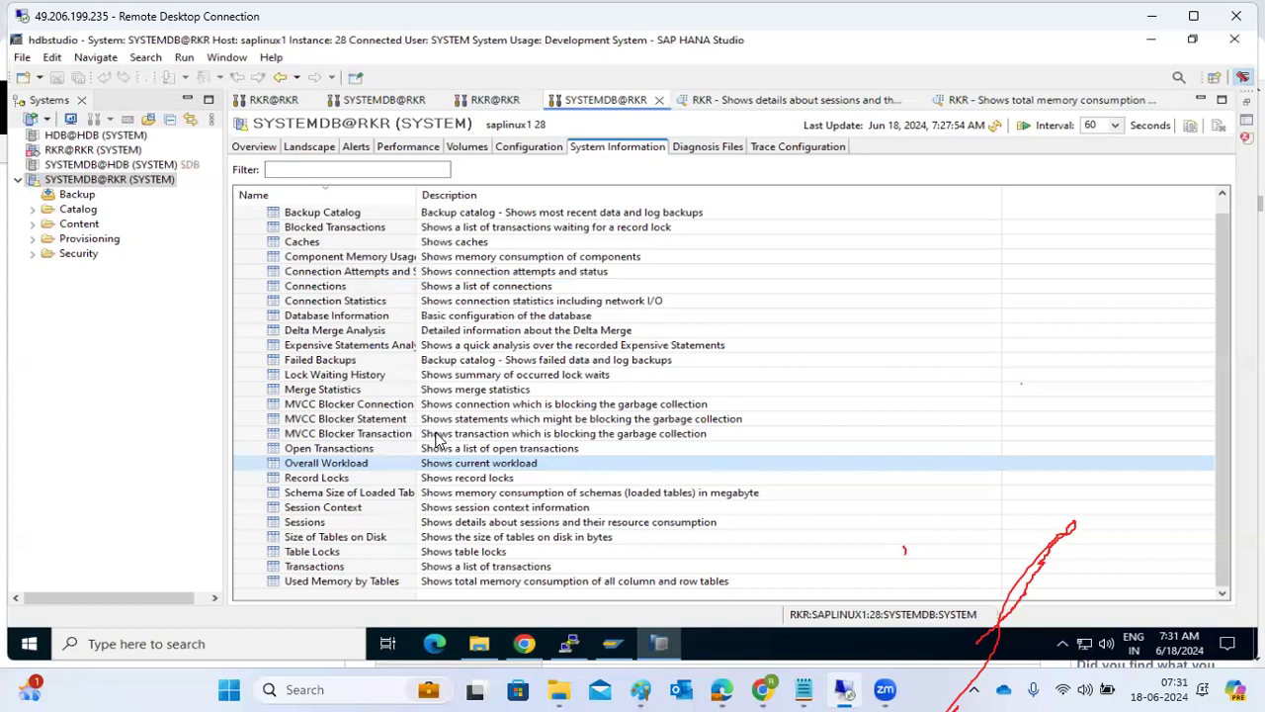
{"action": "double_click", "coordinate": [374, 465]}
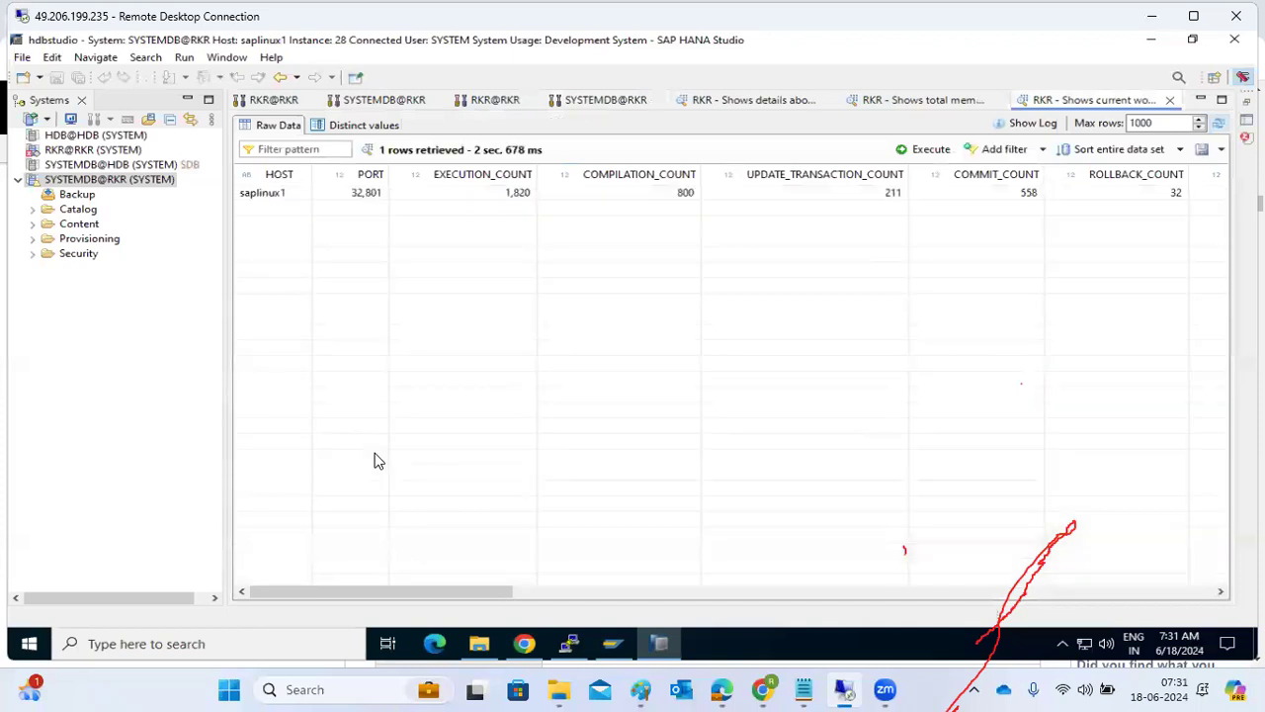
{"action": "left_click", "coordinate": [485, 193]}
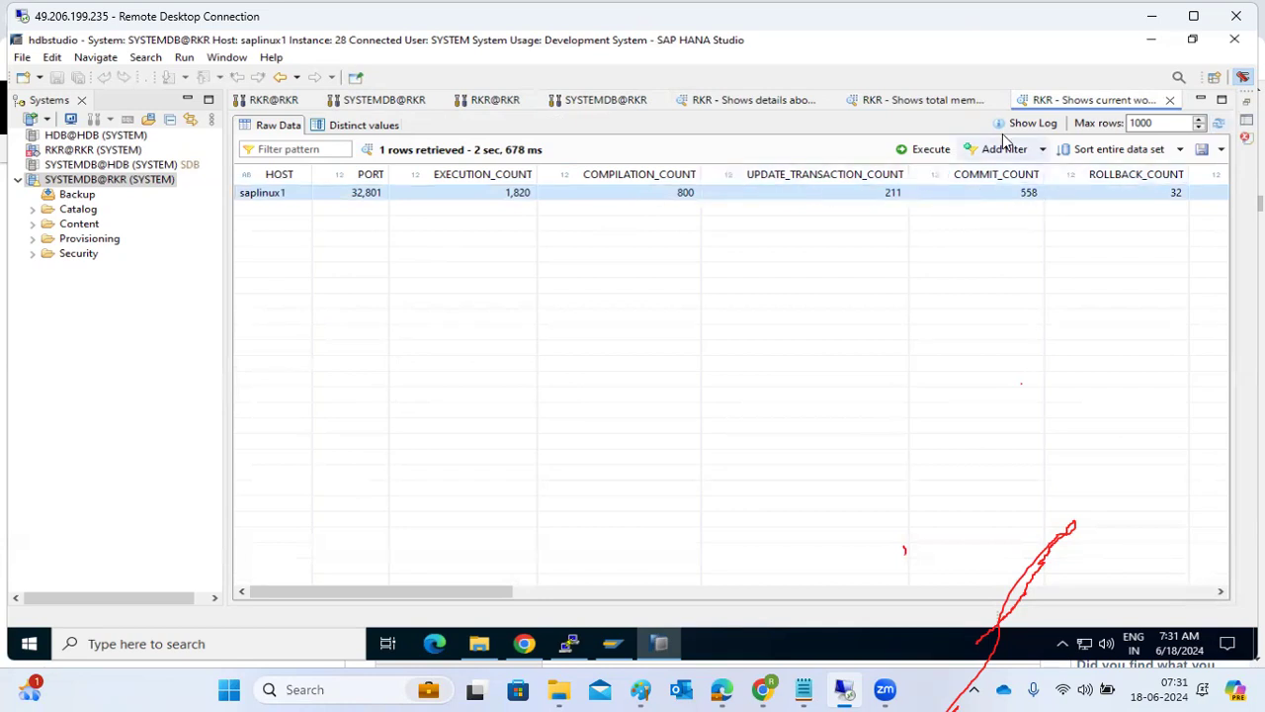
Cancel the running table memory consumption query, return to the current workload results, and dismiss the query error.
{"action": "left_click", "coordinate": [947, 103]}
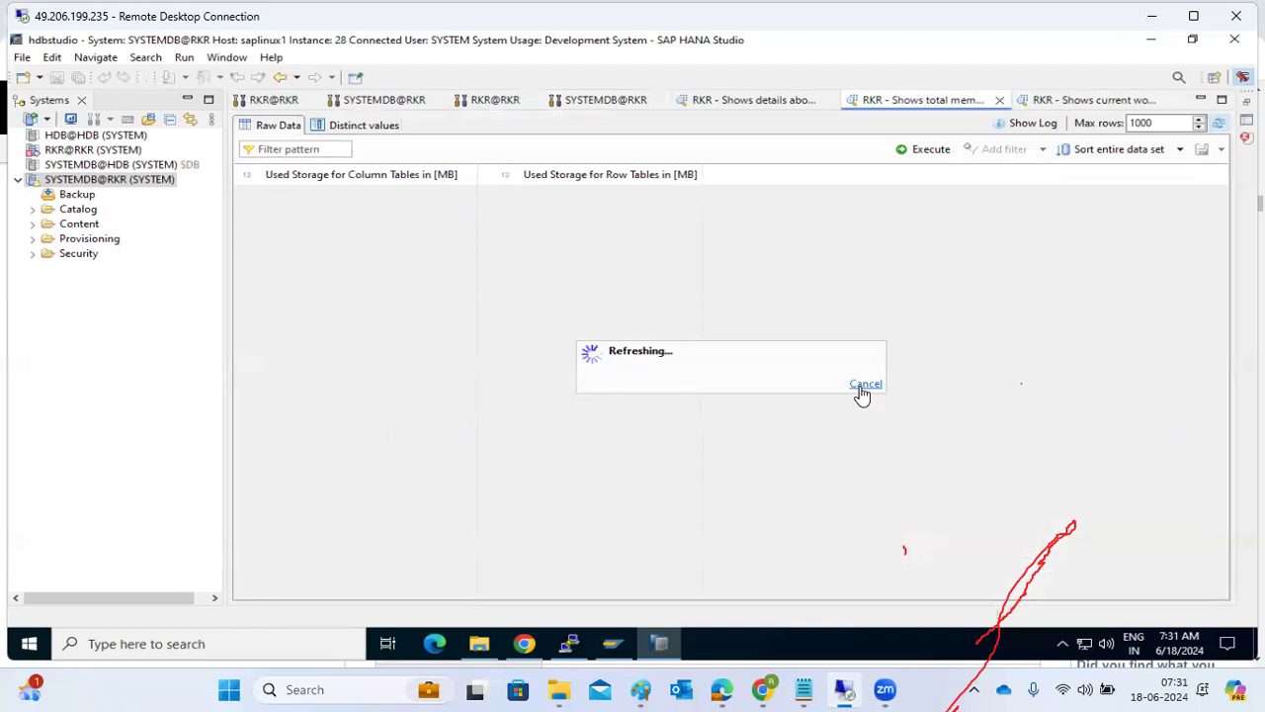
{"action": "left_click", "coordinate": [1053, 105]}
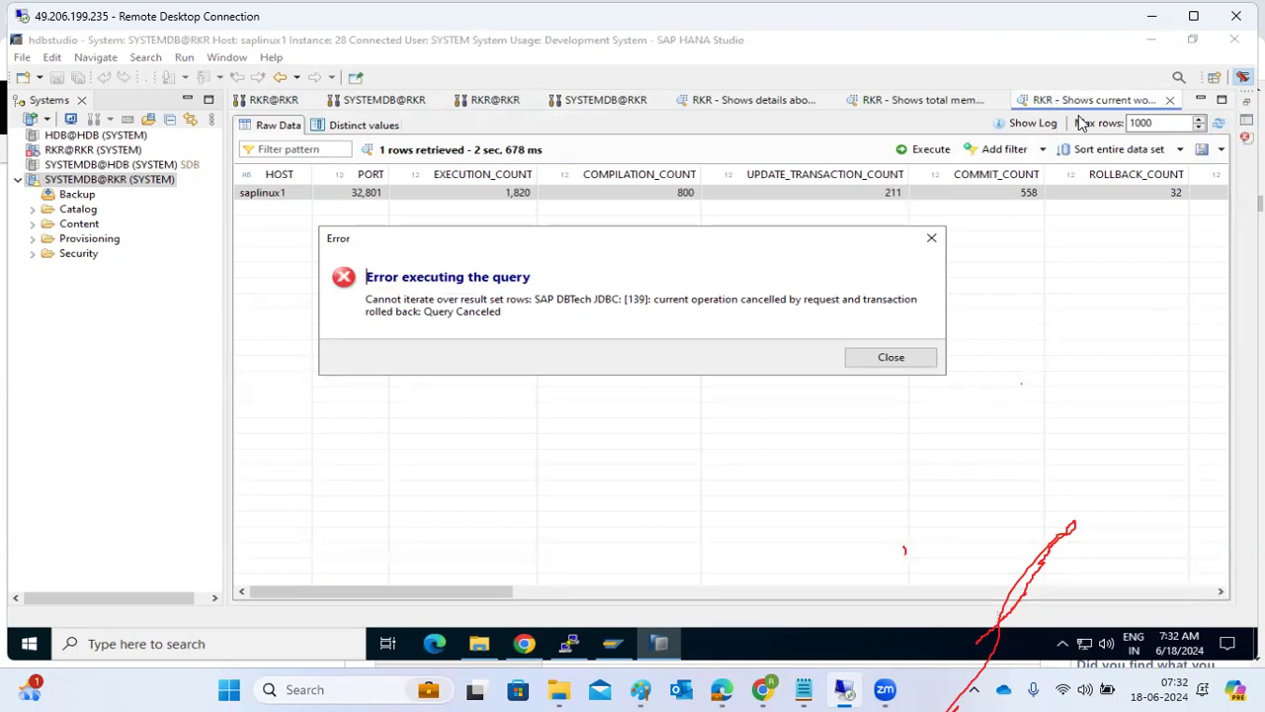
{"action": "left_click", "coordinate": [907, 362]}
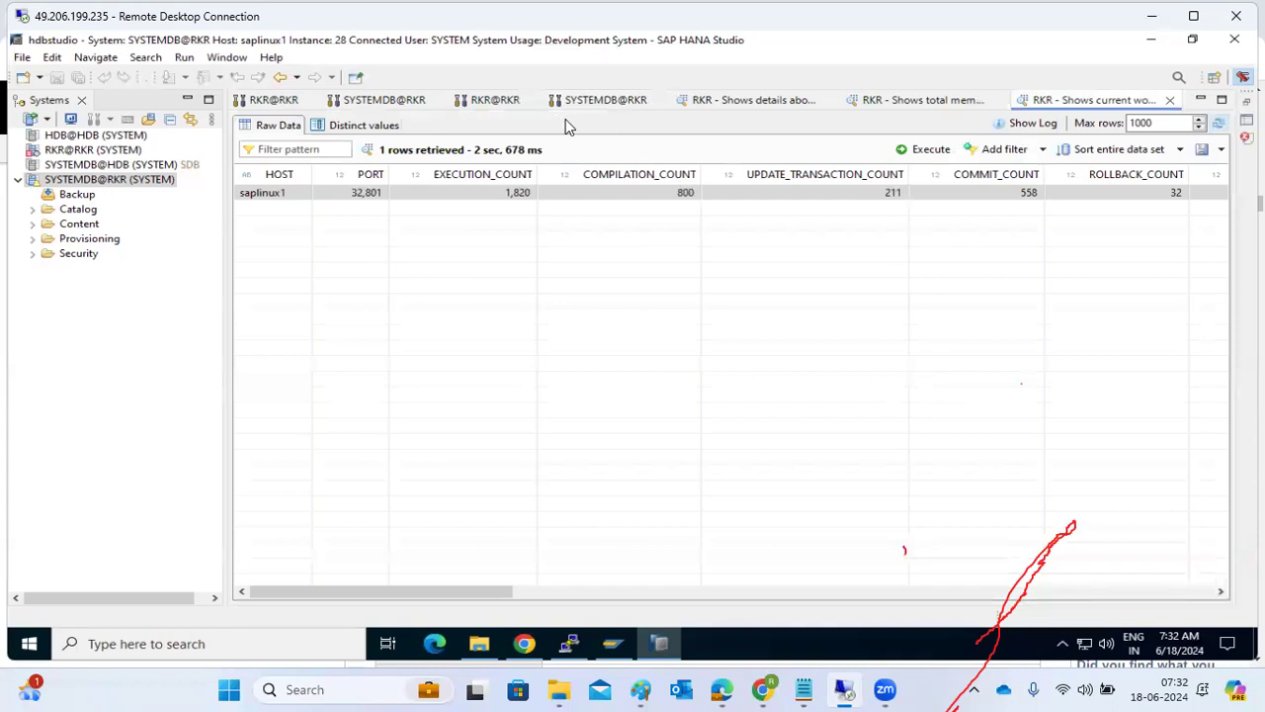
Switch to the RKR@RKR tenant administration view, refresh it, and look at its diagnosis files.
{"action": "left_click", "coordinate": [487, 102]}
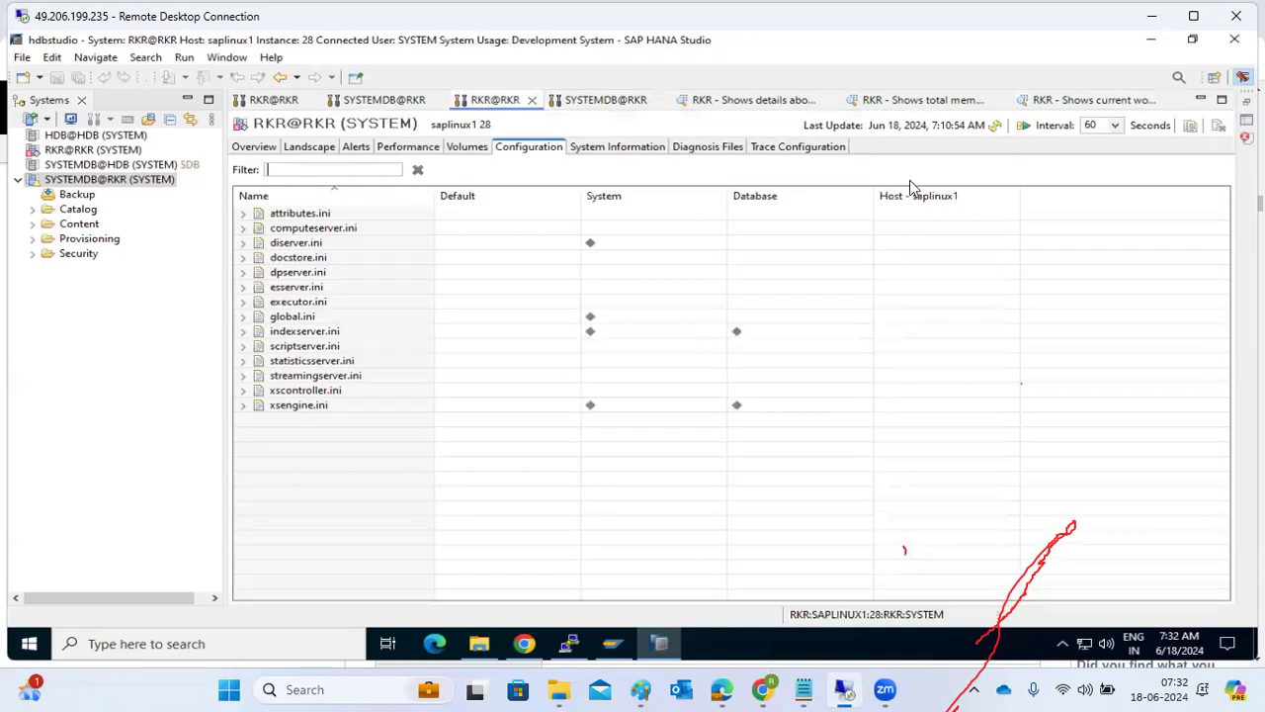
{"action": "left_click", "coordinate": [996, 126]}
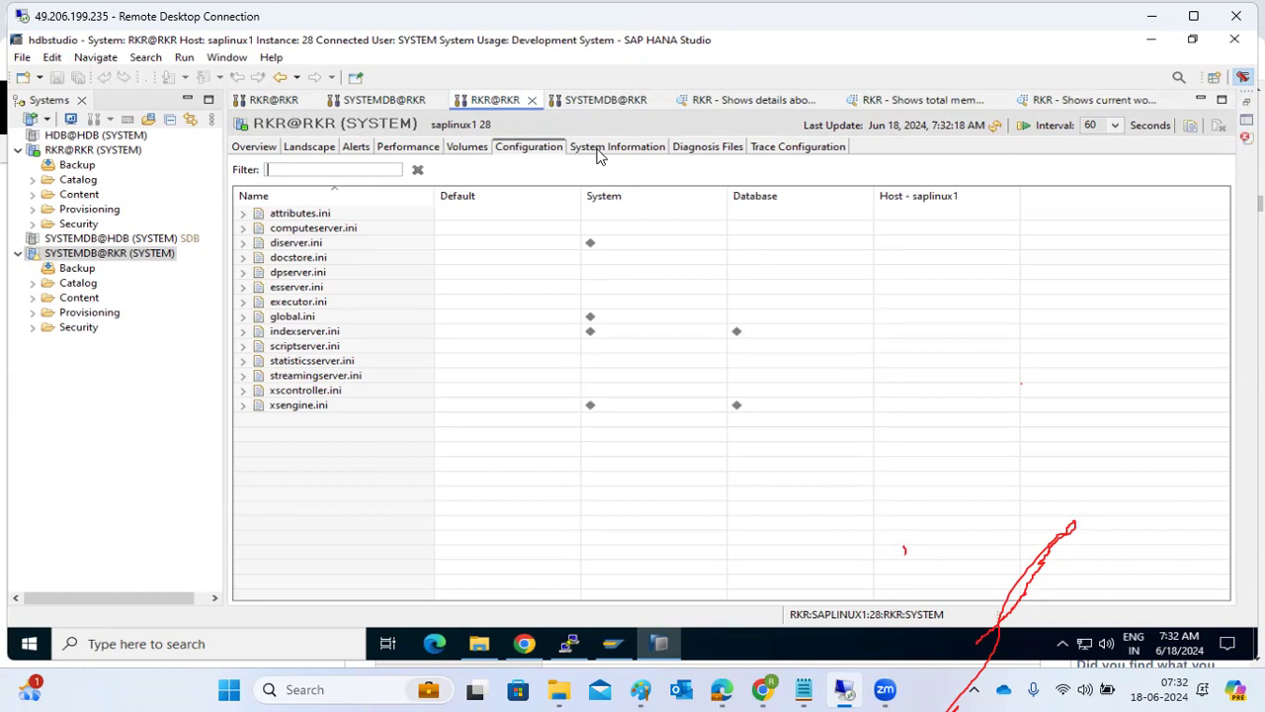
{"action": "left_click", "coordinate": [705, 147]}
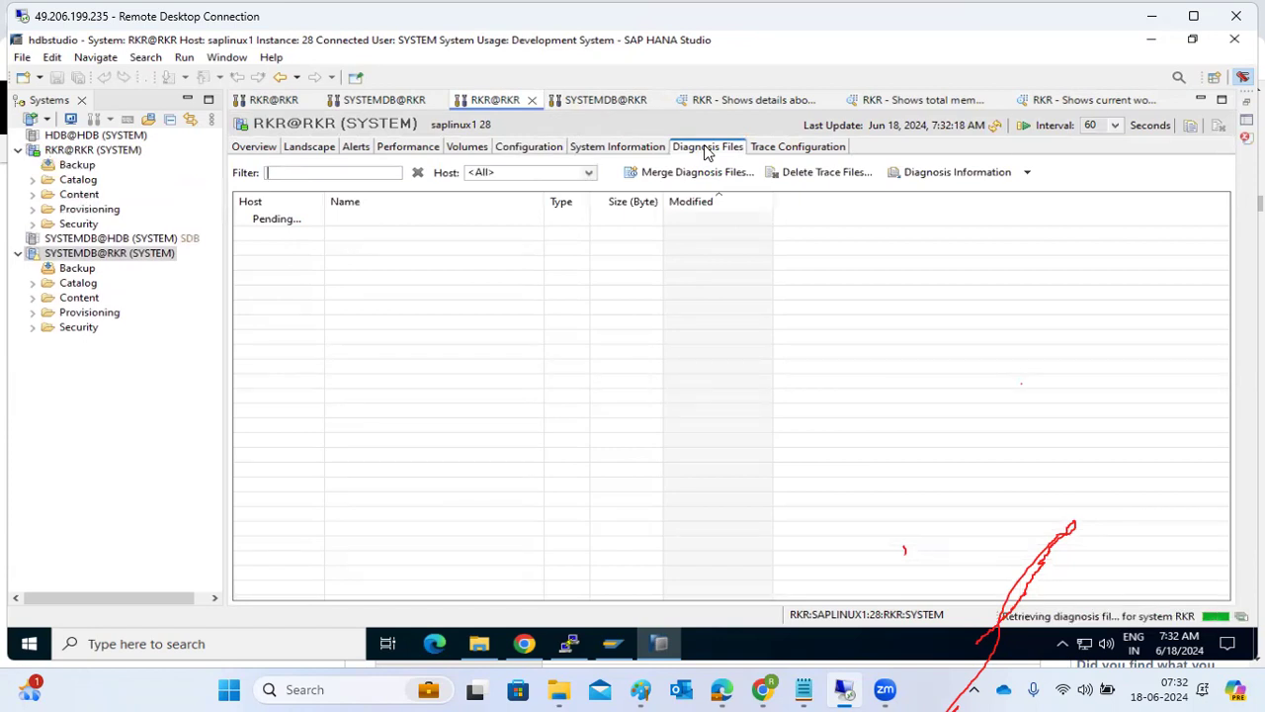
Show the predefined system statements in System Information for RKR@RKR and look at the actions available for Delta Merge Analysis.
{"action": "left_click", "coordinate": [619, 148]}
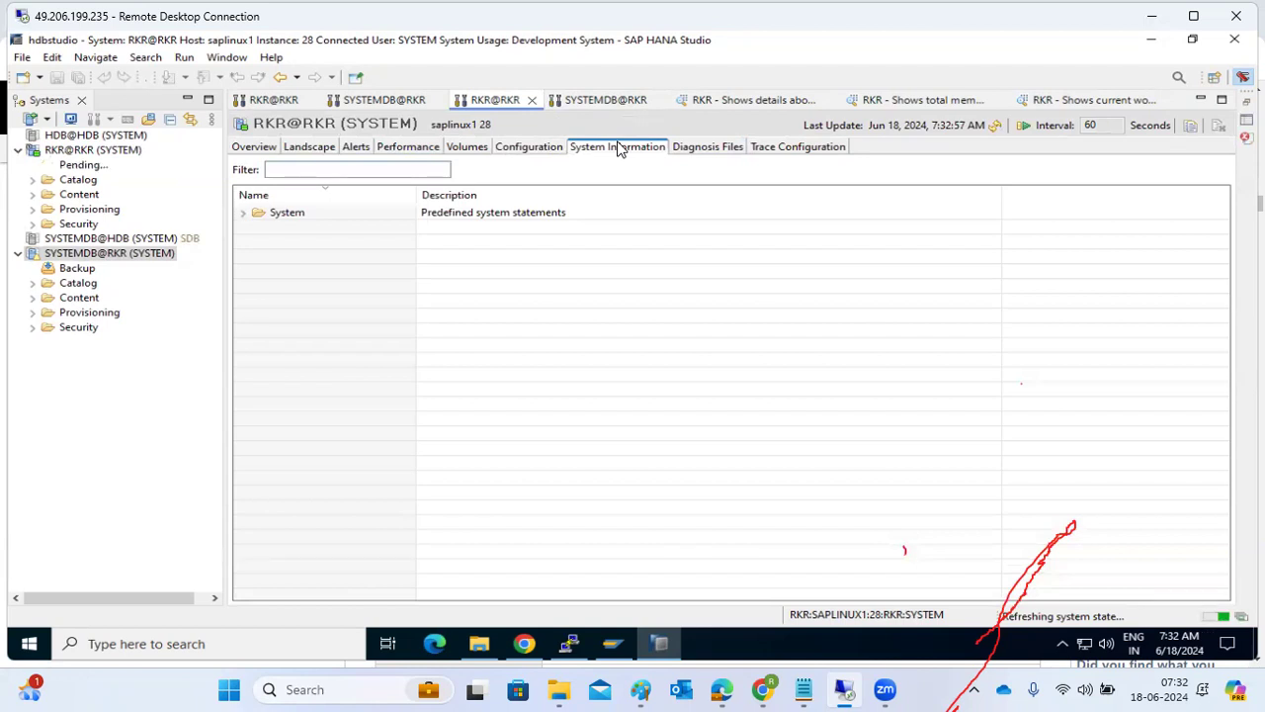
{"action": "left_click", "coordinate": [244, 214]}
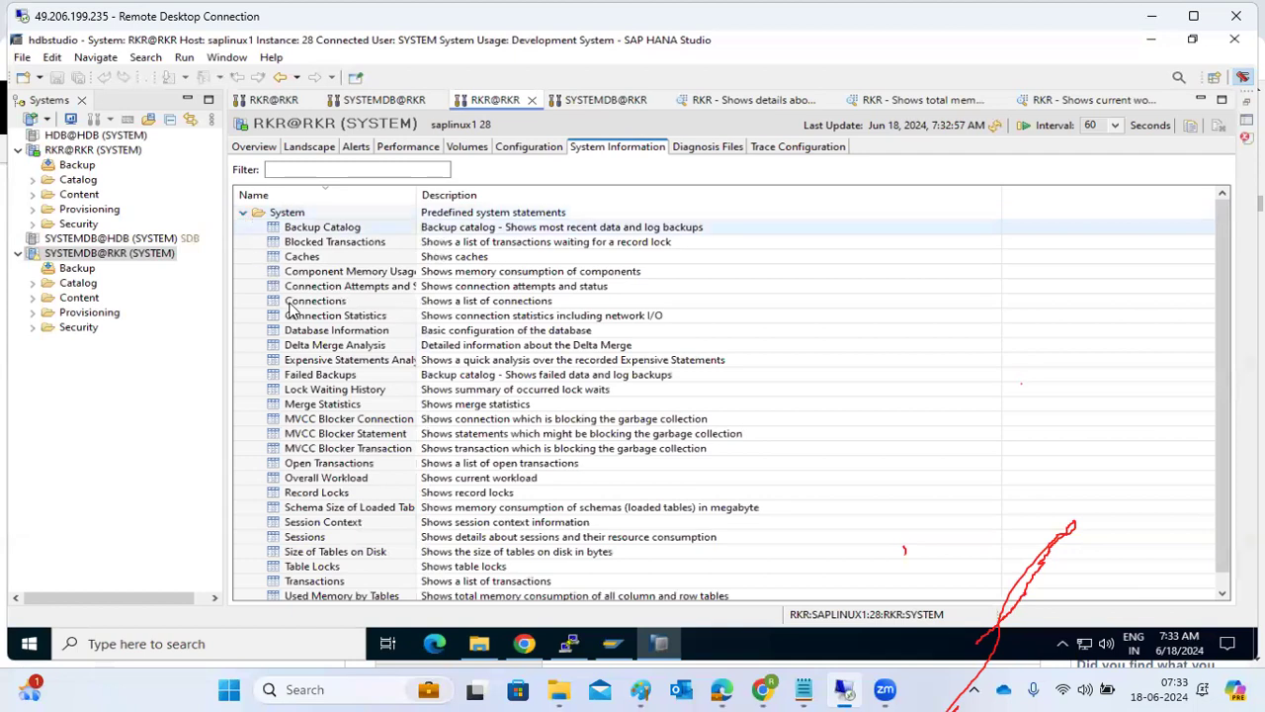
{"action": "scroll", "coordinate": [314, 499], "scroll_direction": "down", "scroll_amount": 1}
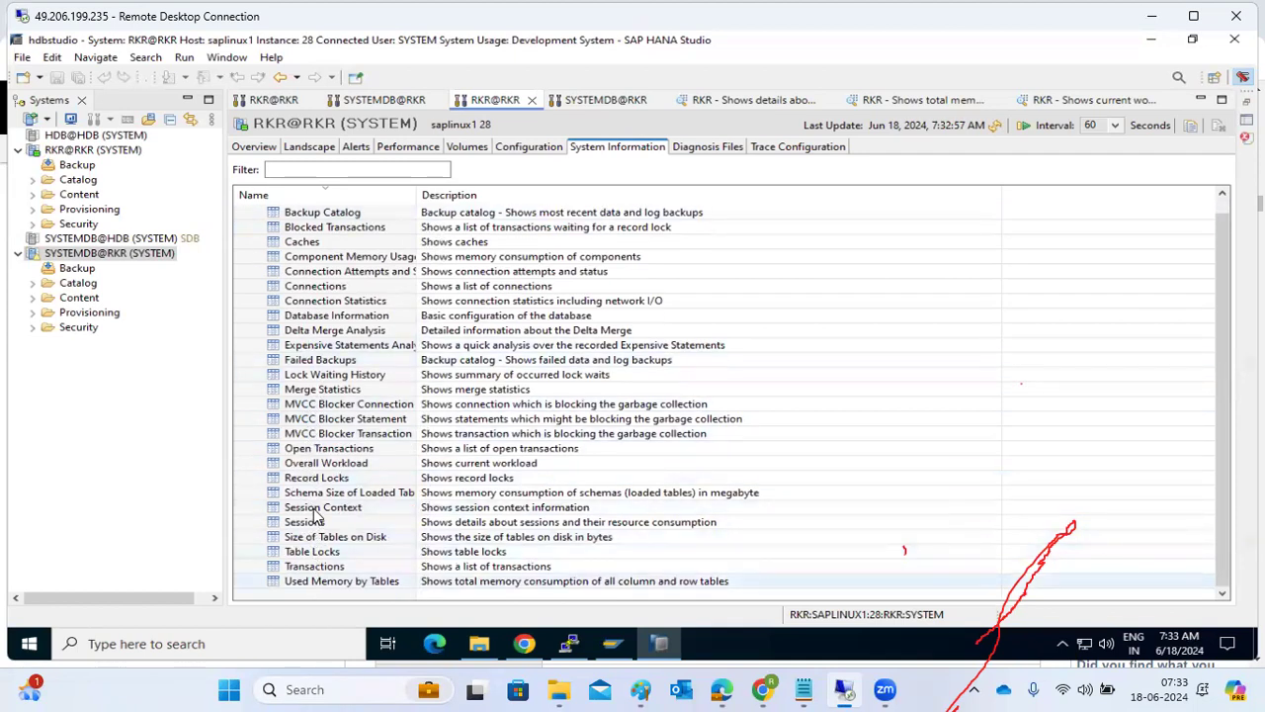
{"action": "left_click", "coordinate": [336, 301]}
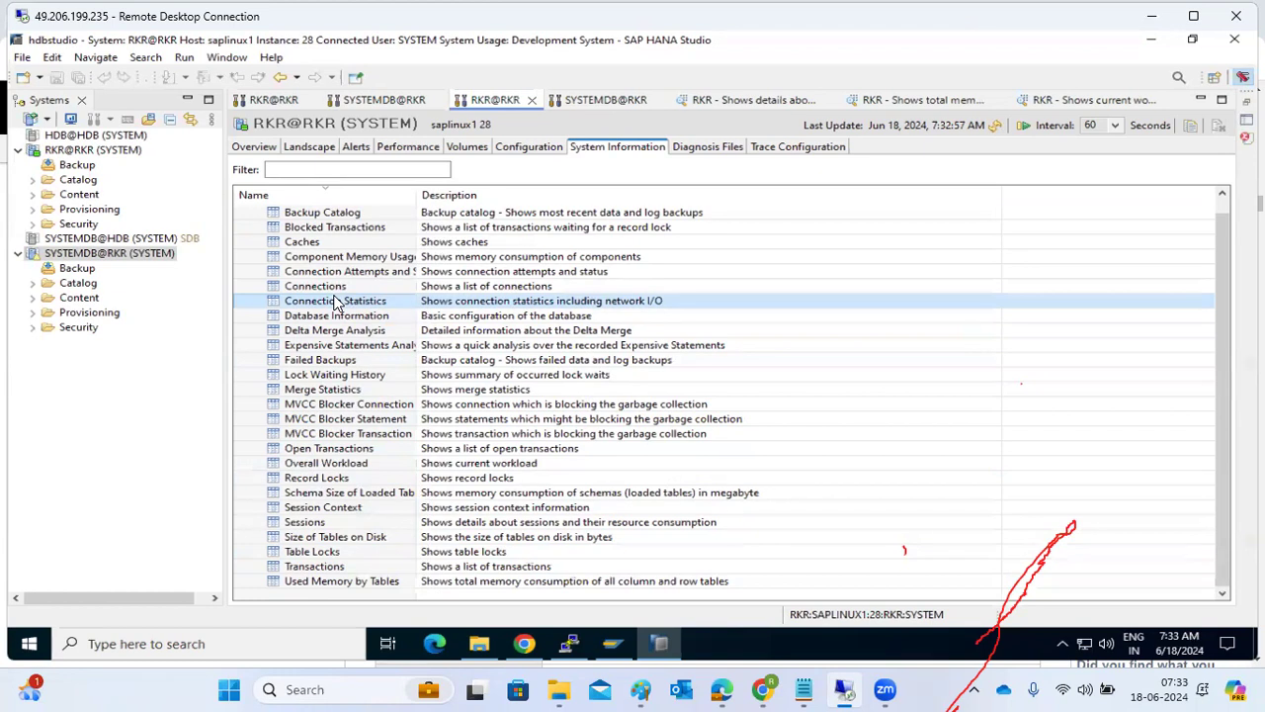
{"action": "left_click", "coordinate": [334, 291]}
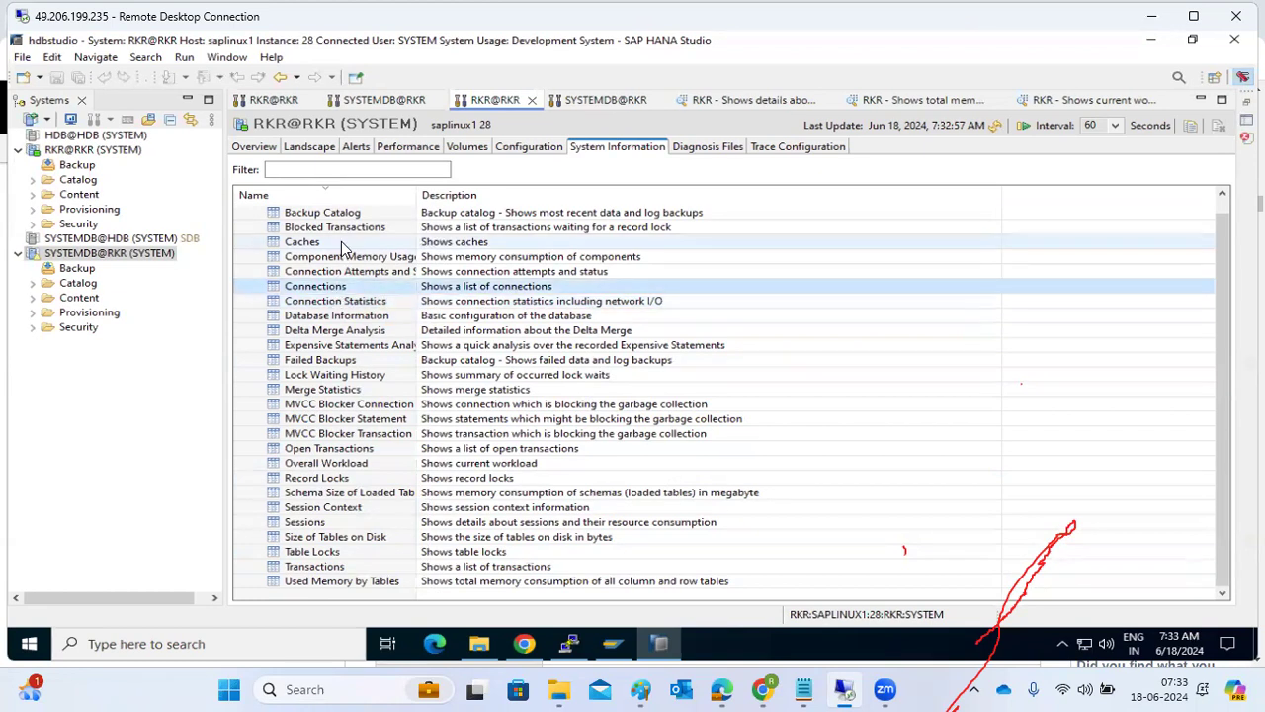
{"action": "left_click", "coordinate": [317, 332]}
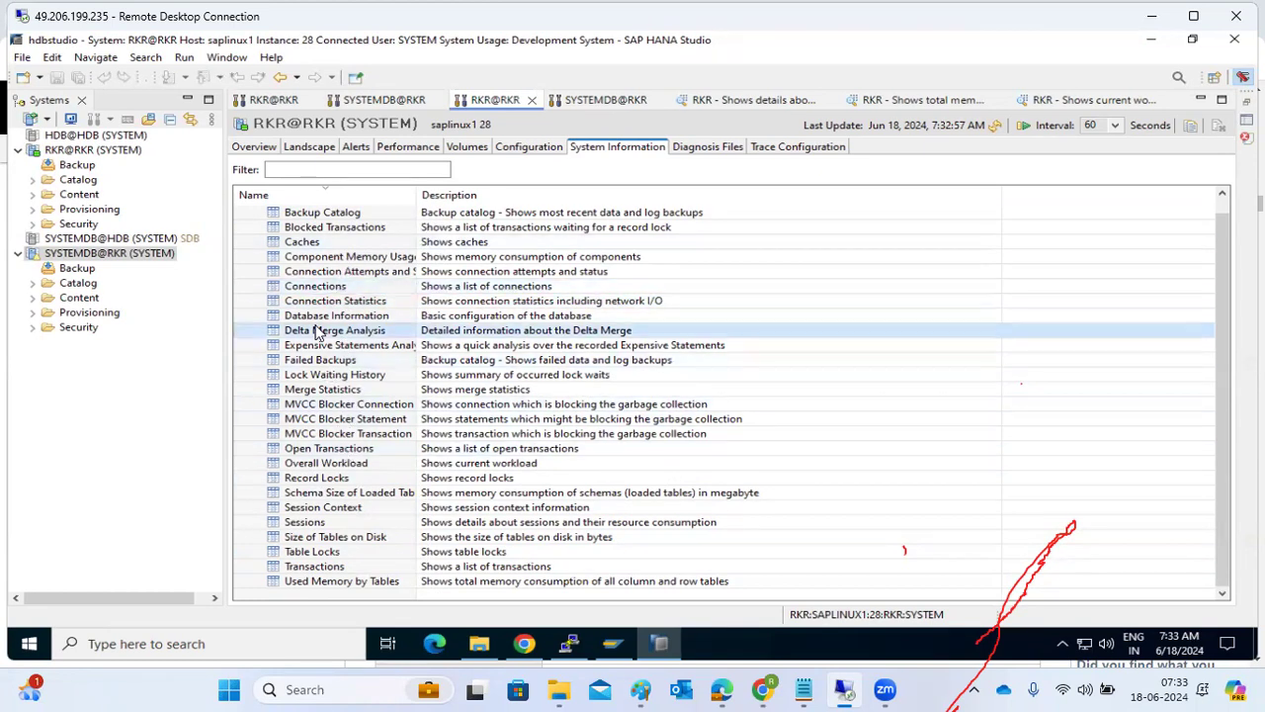
{"action": "right_click", "coordinate": [317, 332]}
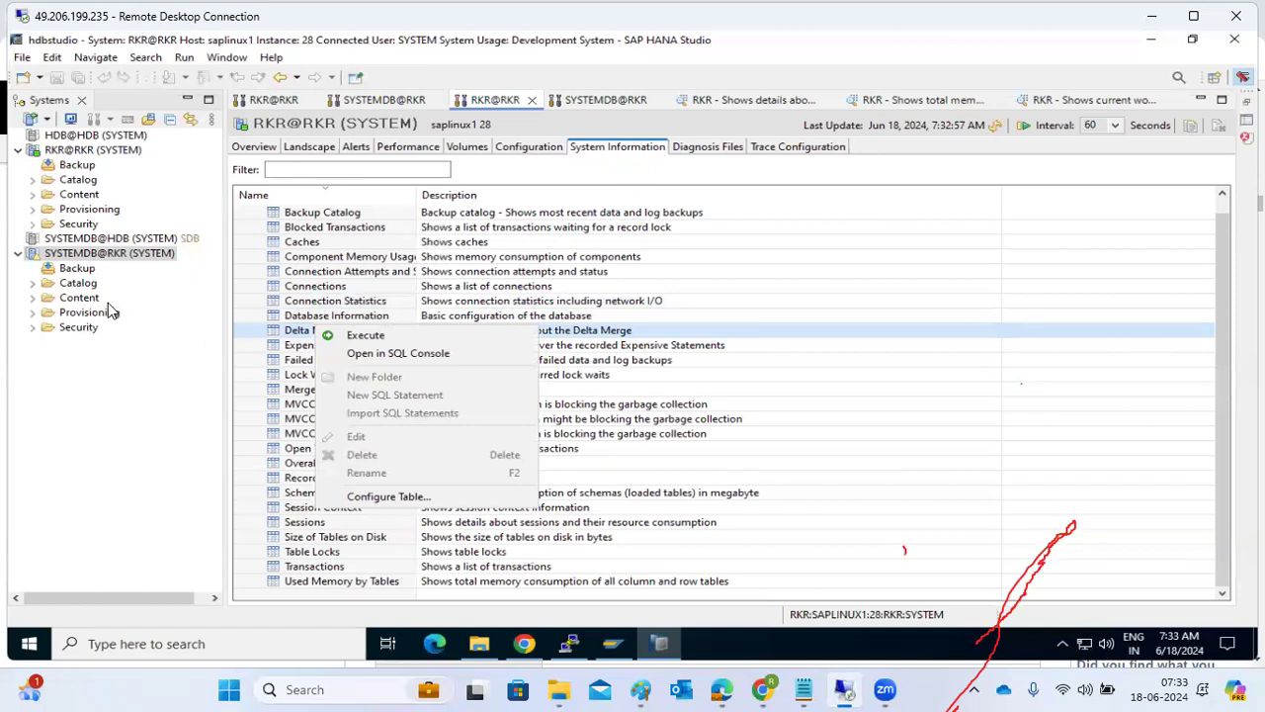
Look at the actions available for the SYSTEMDB@RKR system, including the SQL console, and dismiss them.
{"action": "left_click", "coordinate": [74, 255]}
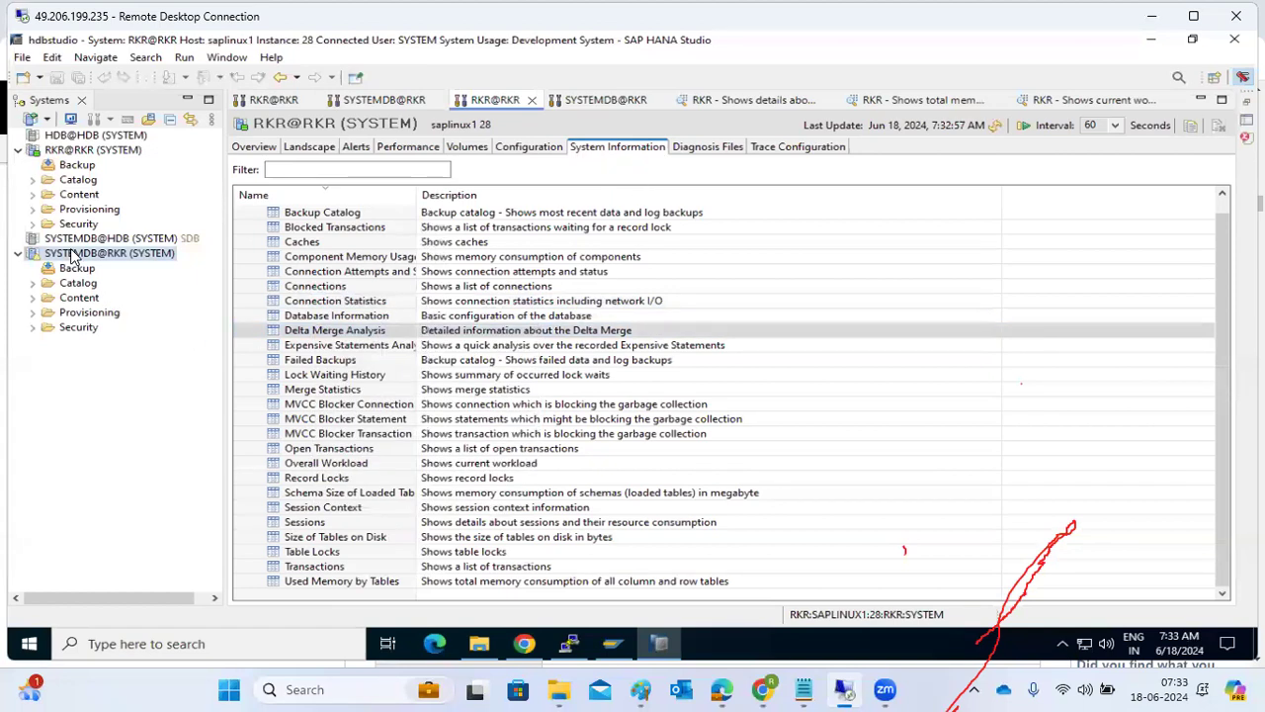
{"action": "right_click", "coordinate": [72, 255]}
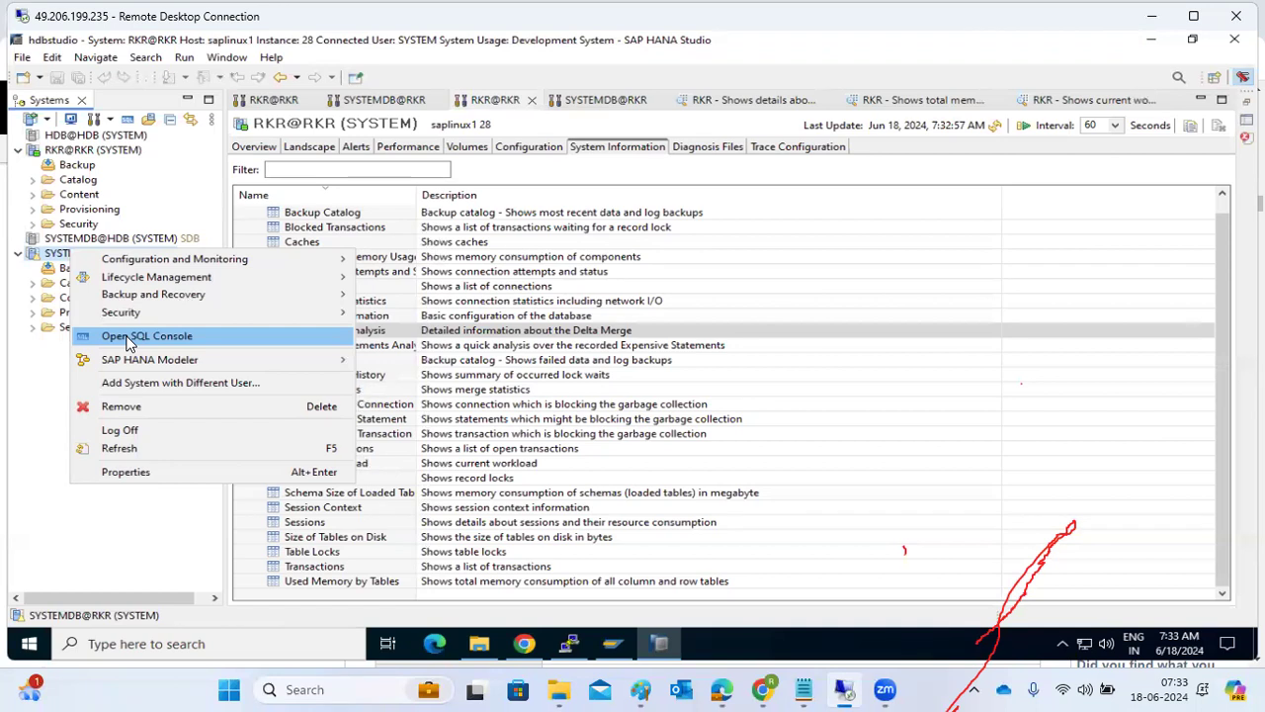
{"action": "left_click", "coordinate": [602, 298]}
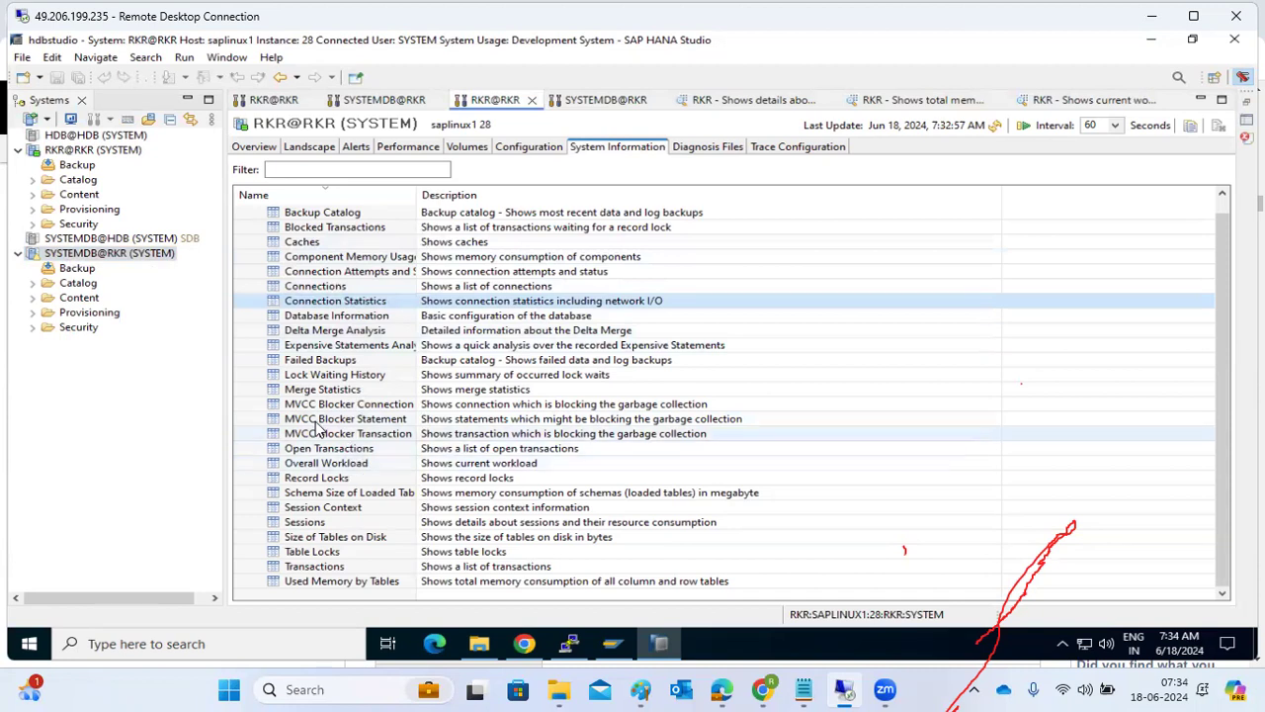
Open the predefined Connections statement of RKR@RKR in the SQL console to show its query.
{"action": "left_click", "coordinate": [318, 288]}
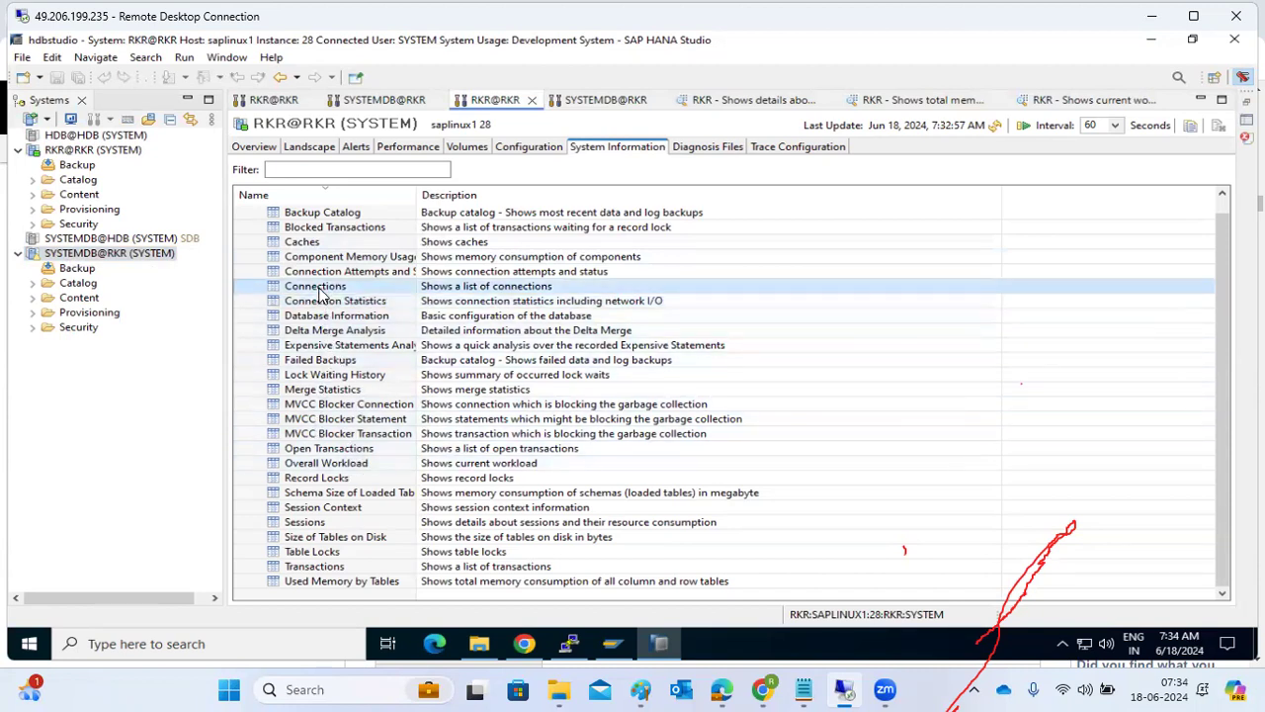
{"action": "right_click", "coordinate": [319, 291]}
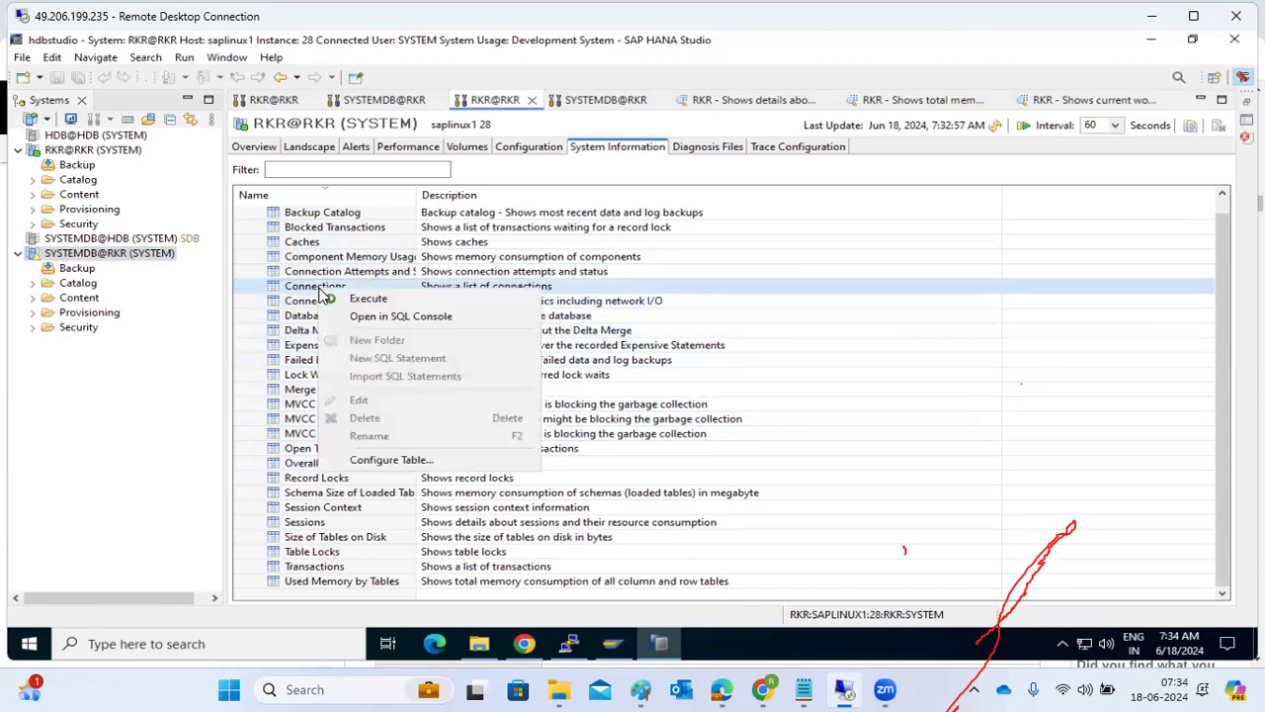
{"action": "left_click", "coordinate": [376, 316]}
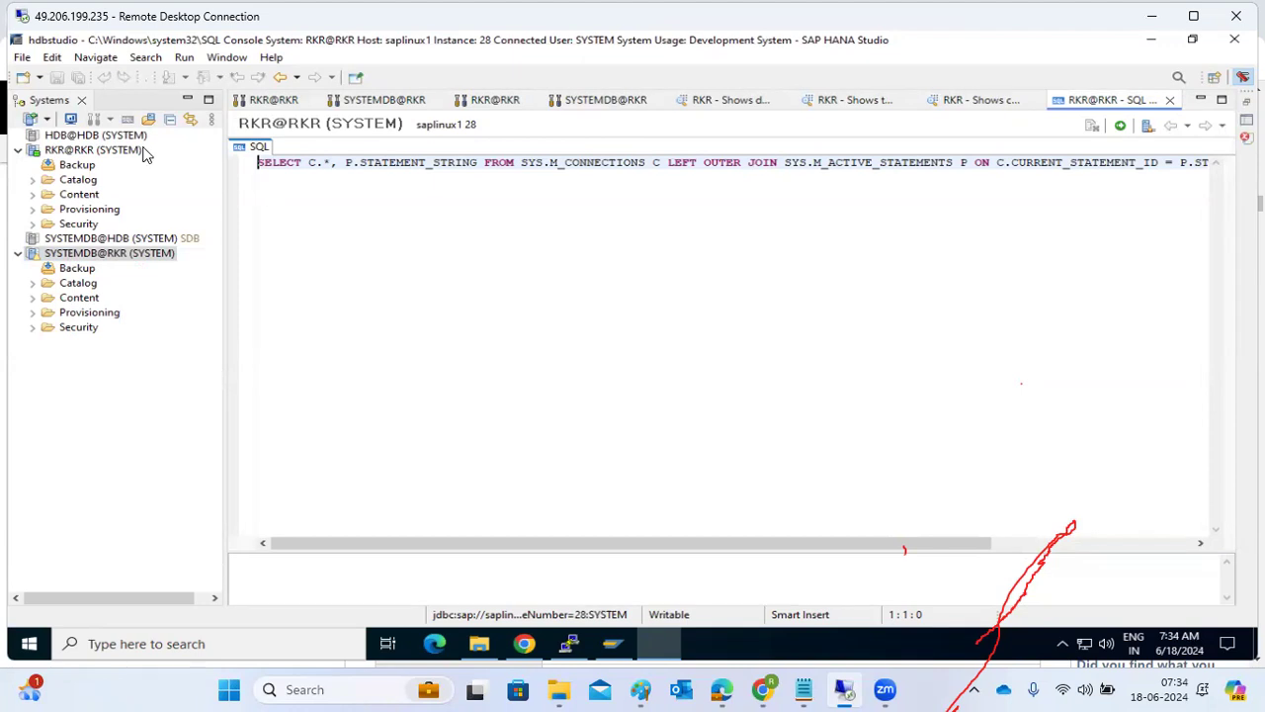
Execute the predefined Connections statement from the RKR@RKR System Information list and review the connection details.
{"action": "left_click", "coordinate": [480, 104]}
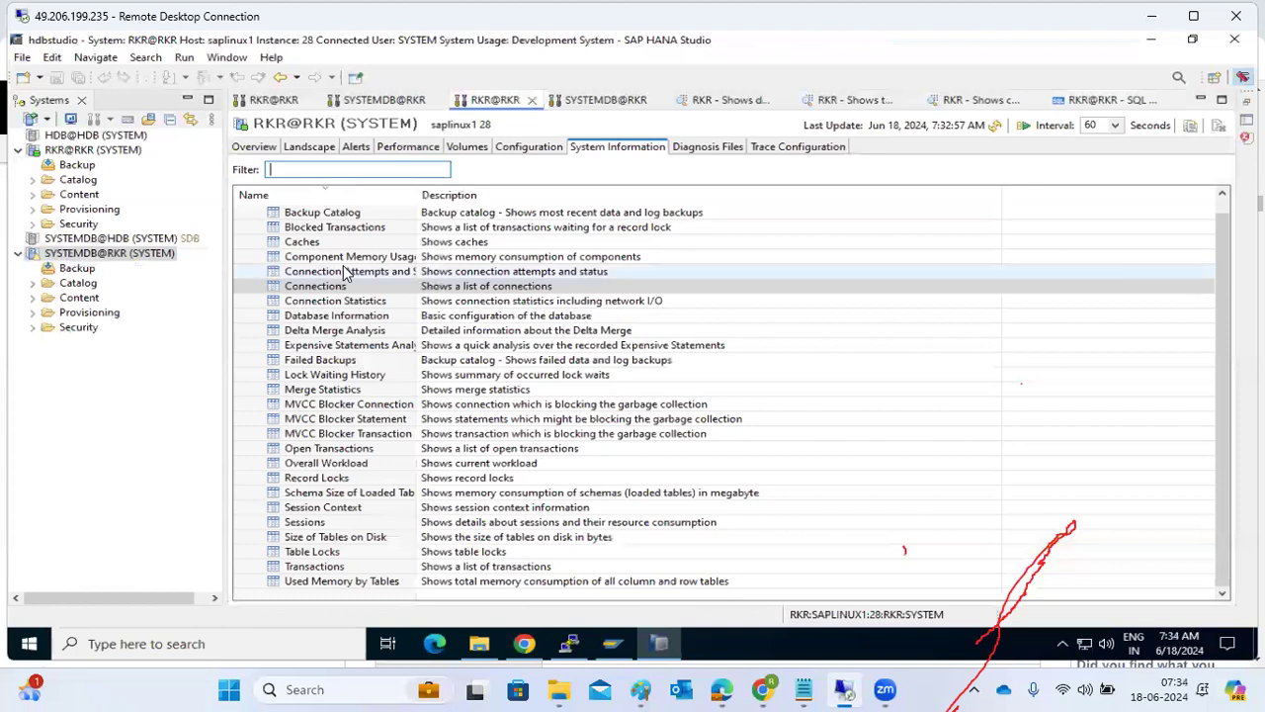
{"action": "right_click", "coordinate": [343, 290]}
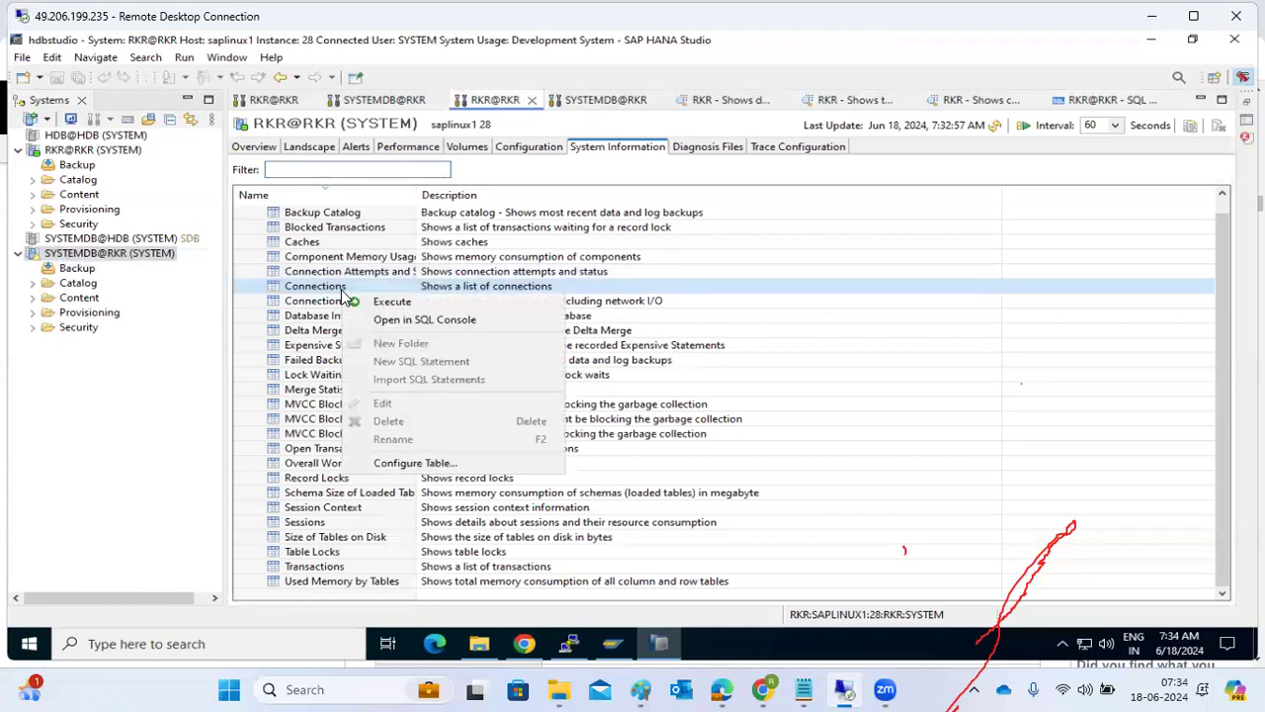
{"action": "left_click", "coordinate": [378, 300]}
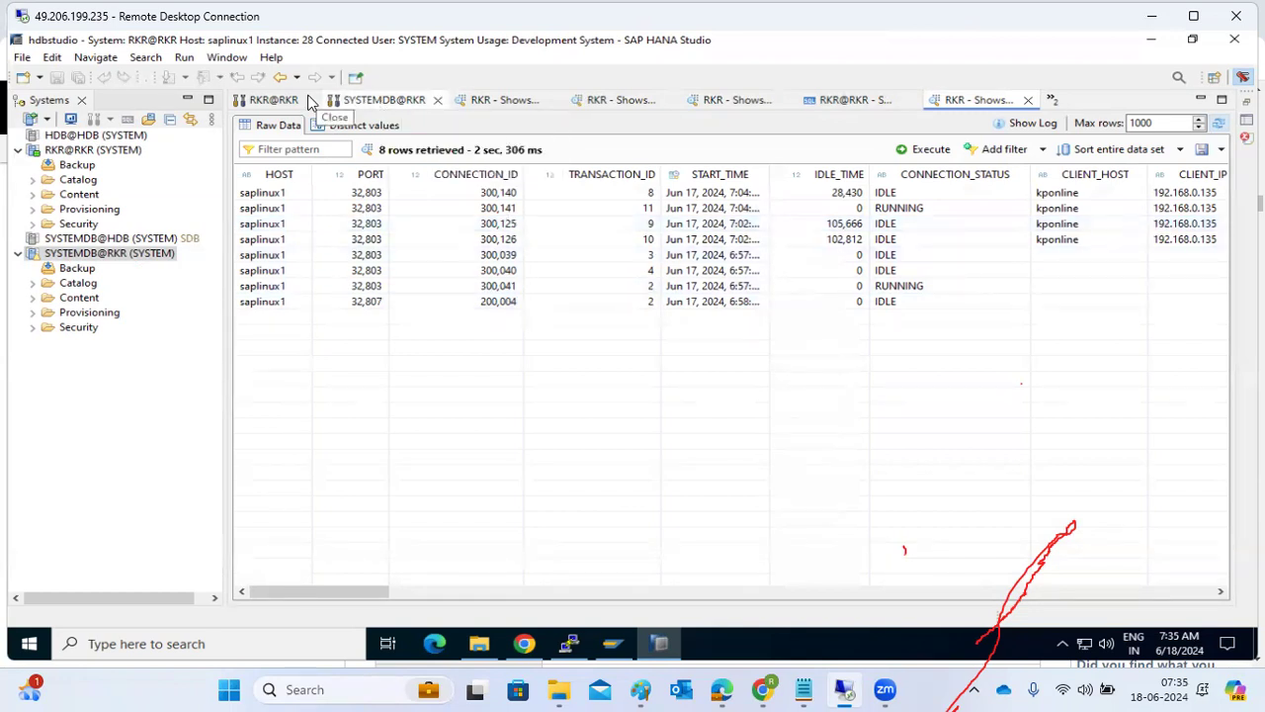
Return to the RKR@RKR administration view and check the indexserver's CPU and memory values in the service landscape.
{"action": "left_click", "coordinate": [273, 103]}
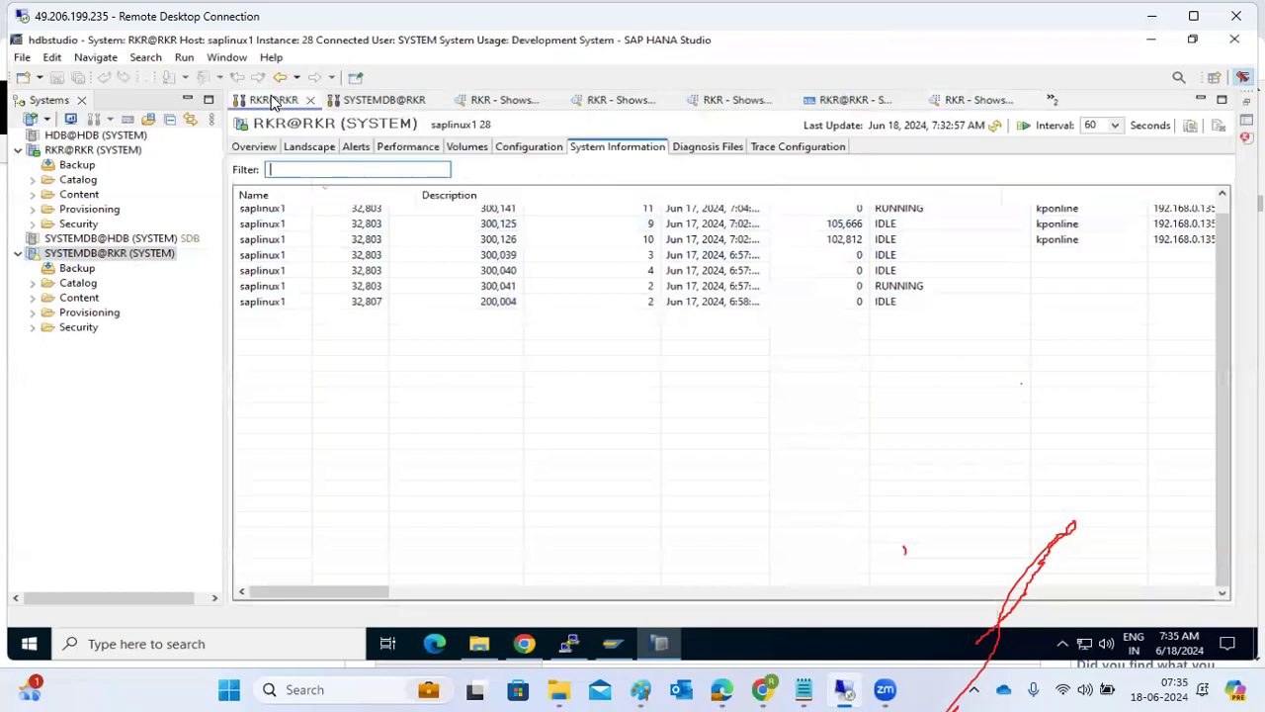
{"action": "left_click", "coordinate": [713, 149]}
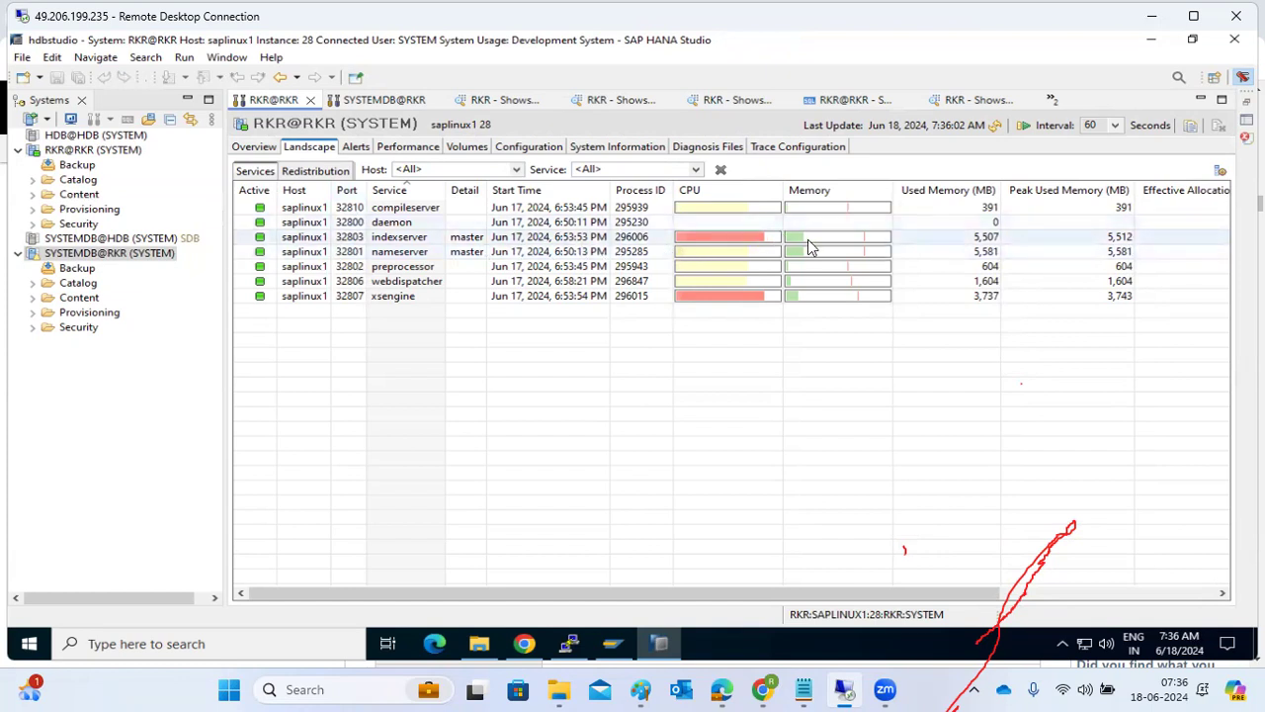
{"action": "mouse_move", "coordinate": [809, 247]}
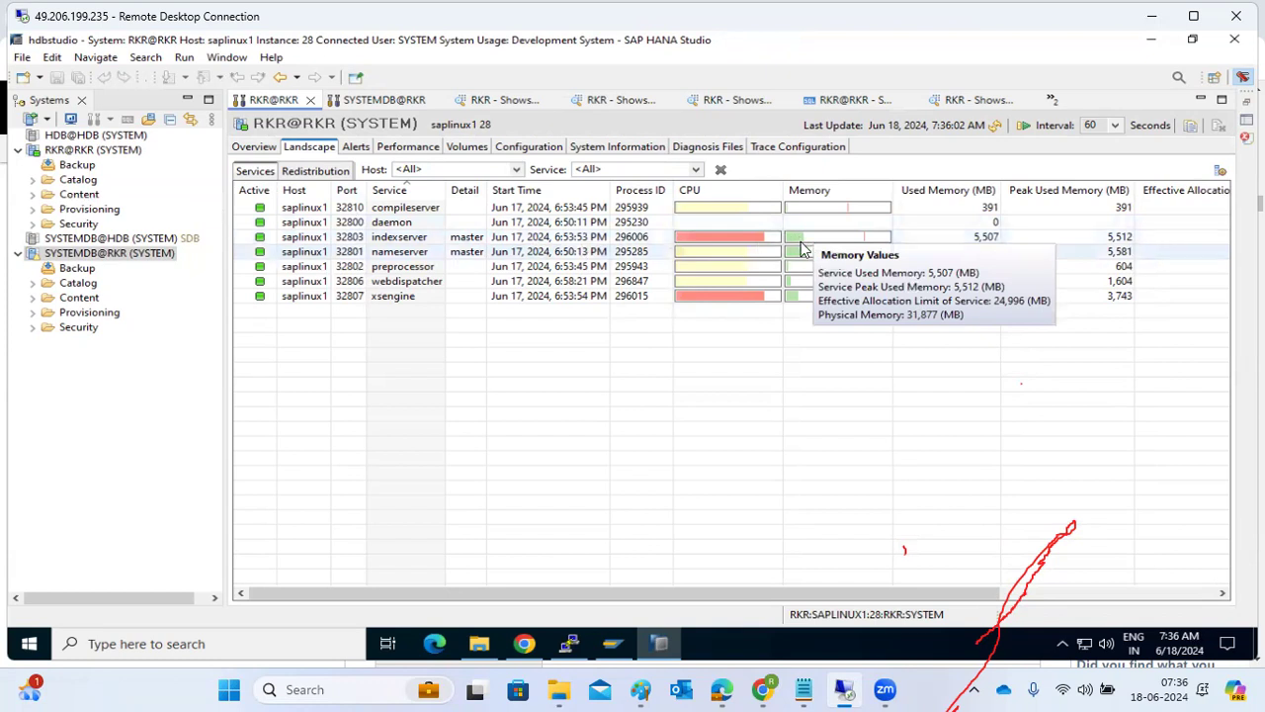
{"action": "mouse_move", "coordinate": [747, 244]}
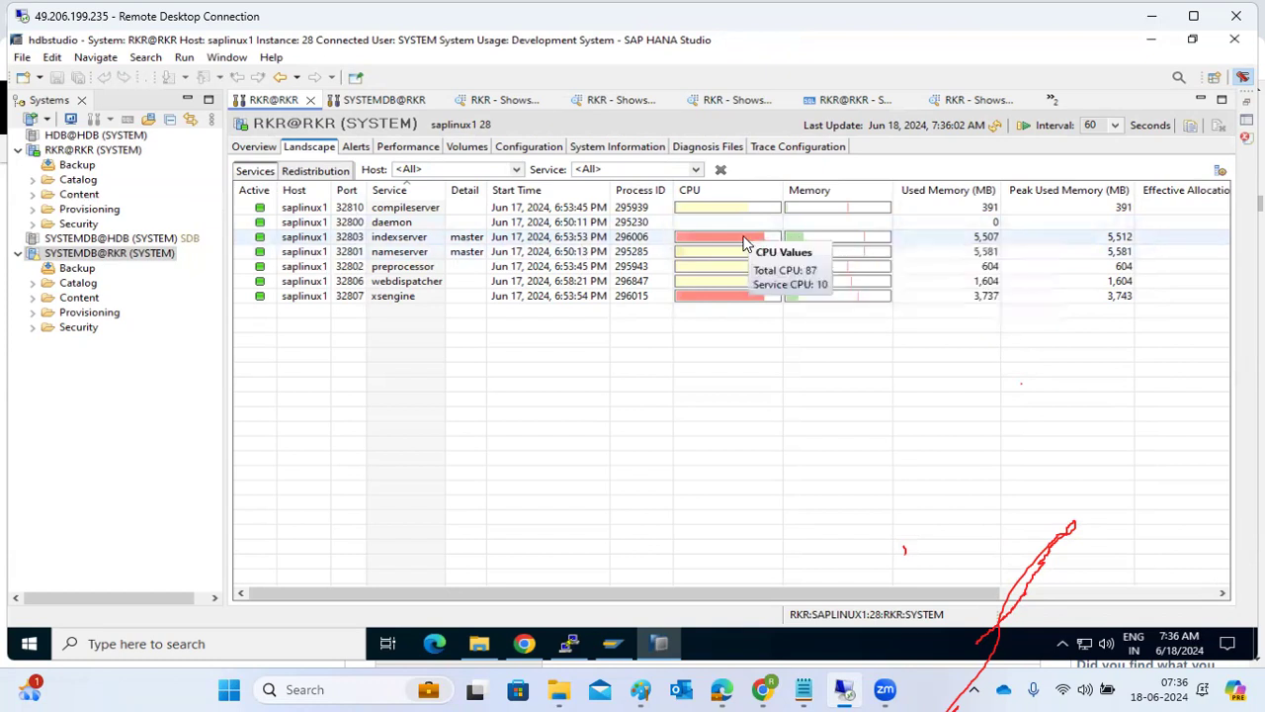
Open the diagnosis file indexserver_saplinux1.32803.000.trc for RKR@RKR and examine its UnifiedTable and context memory allocators.
{"action": "left_click", "coordinate": [708, 150]}
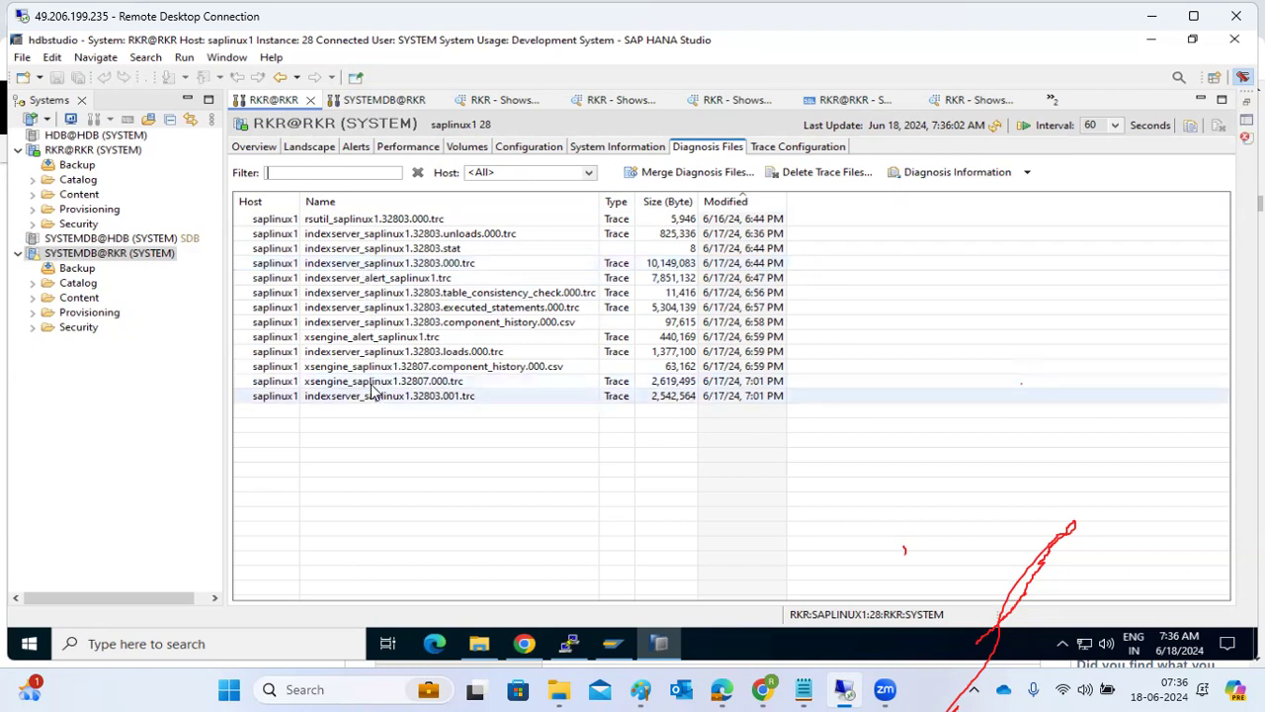
{"action": "double_click", "coordinate": [366, 265]}
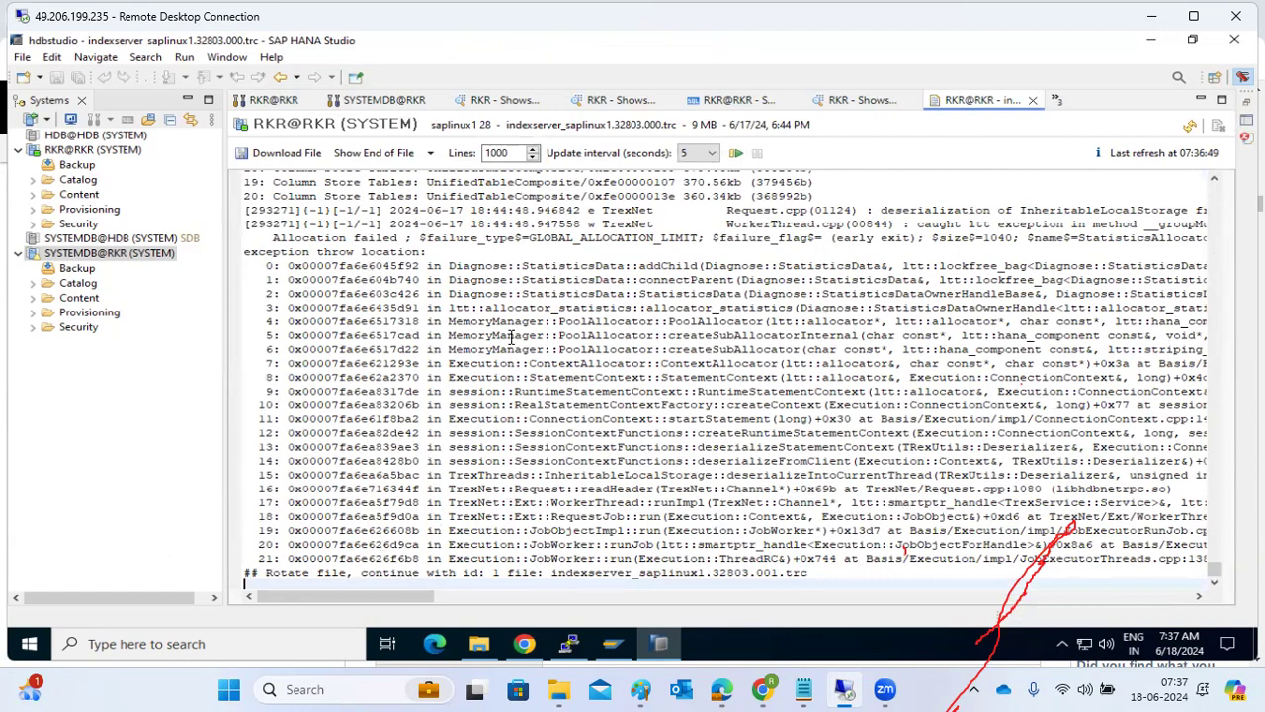
{"action": "scroll", "coordinate": [524, 341], "scroll_direction": "up", "scroll_amount": 8}
{"action": "scroll", "coordinate": [512, 337], "scroll_direction": "up", "scroll_amount": 9}
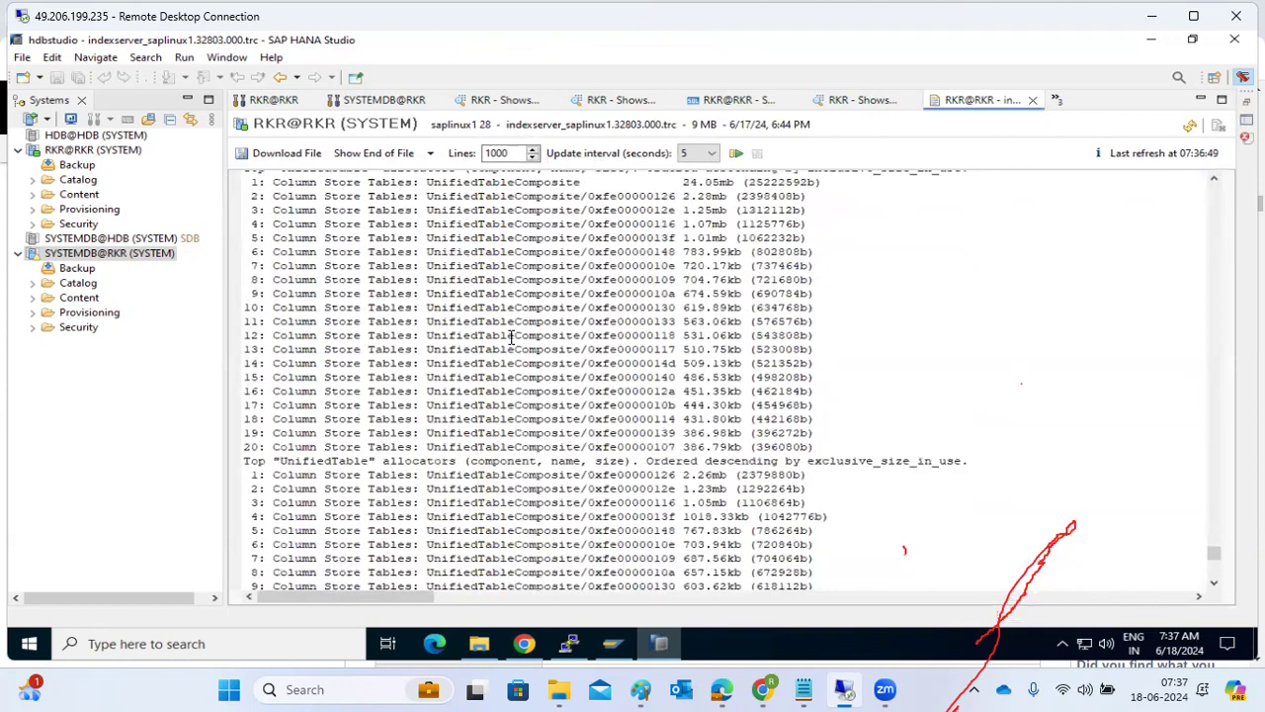
{"action": "left_click_drag", "start_coordinate": [643, 335], "coordinate": [678, 350]}
{"action": "left_click_drag", "start_coordinate": [735, 392], "coordinate": [736, 392]}
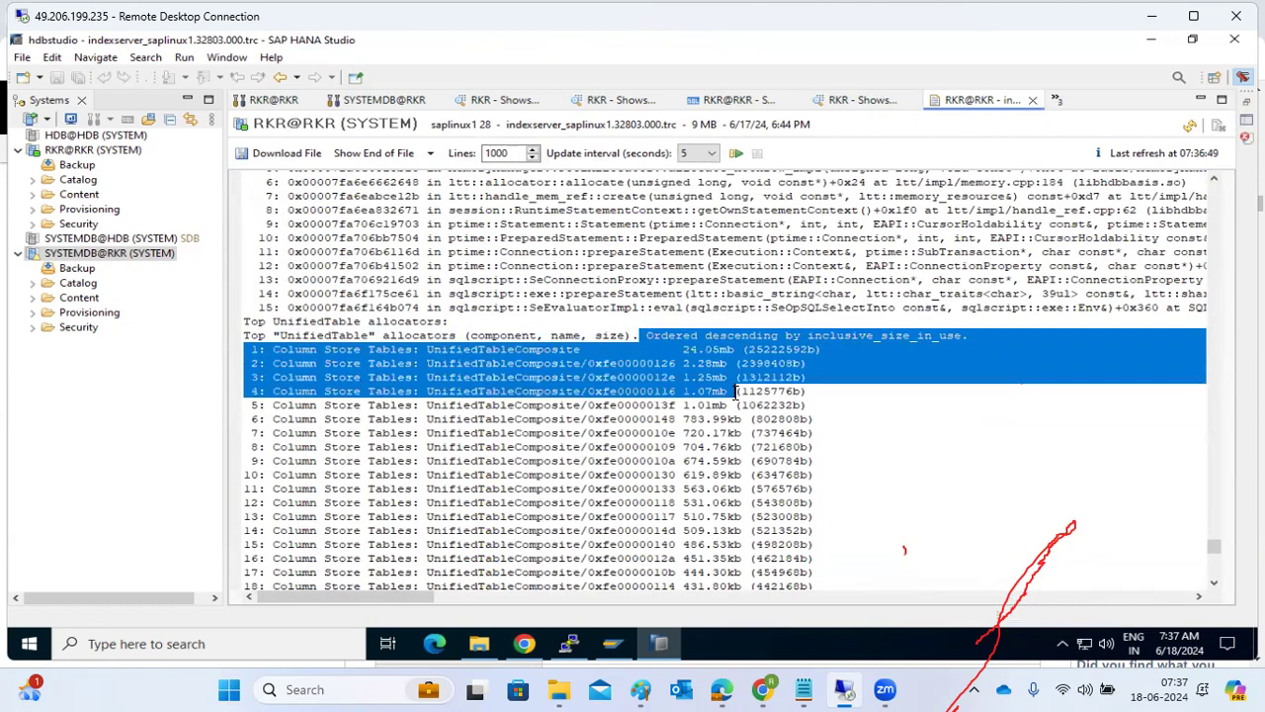
{"action": "scroll", "coordinate": [736, 392], "scroll_direction": "up", "scroll_amount": 6}
{"action": "scroll", "coordinate": [735, 393], "scroll_direction": "up", "scroll_amount": 10}
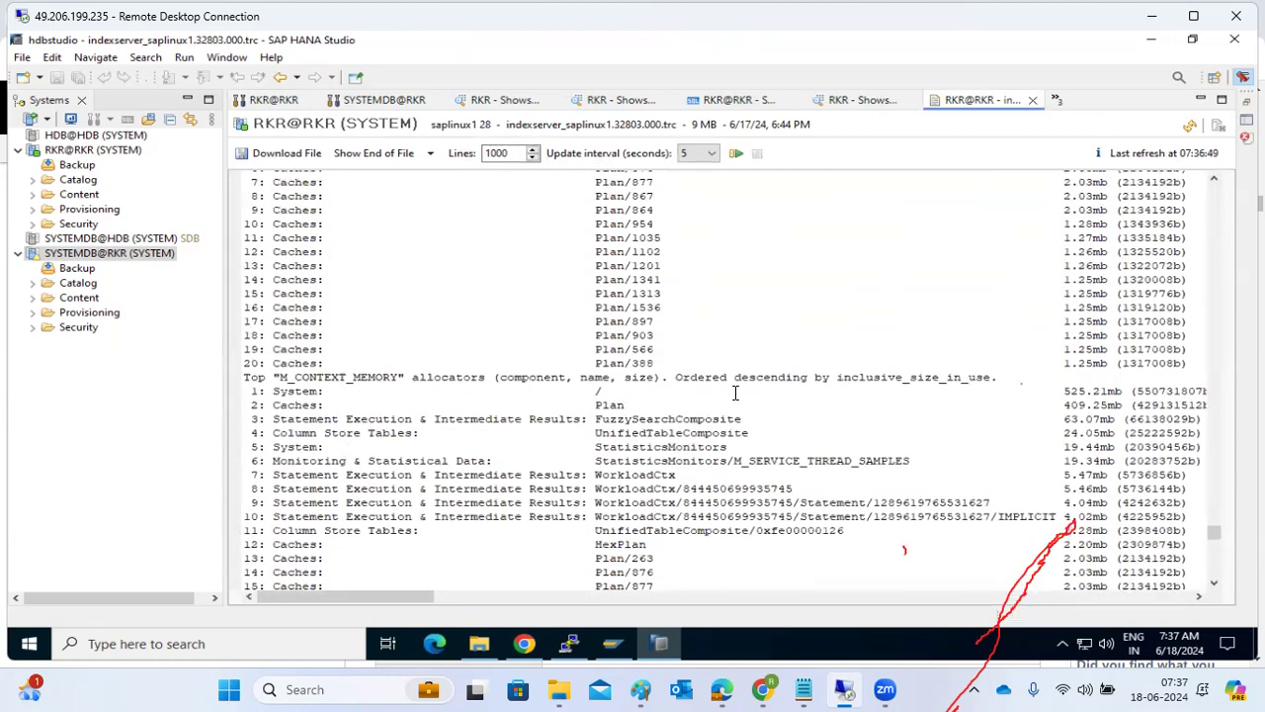
Examine the total allocated and used memory and the allocation failure type recorded in the indexserver trace.
{"action": "scroll", "coordinate": [736, 393], "scroll_direction": "up", "scroll_amount": 10}
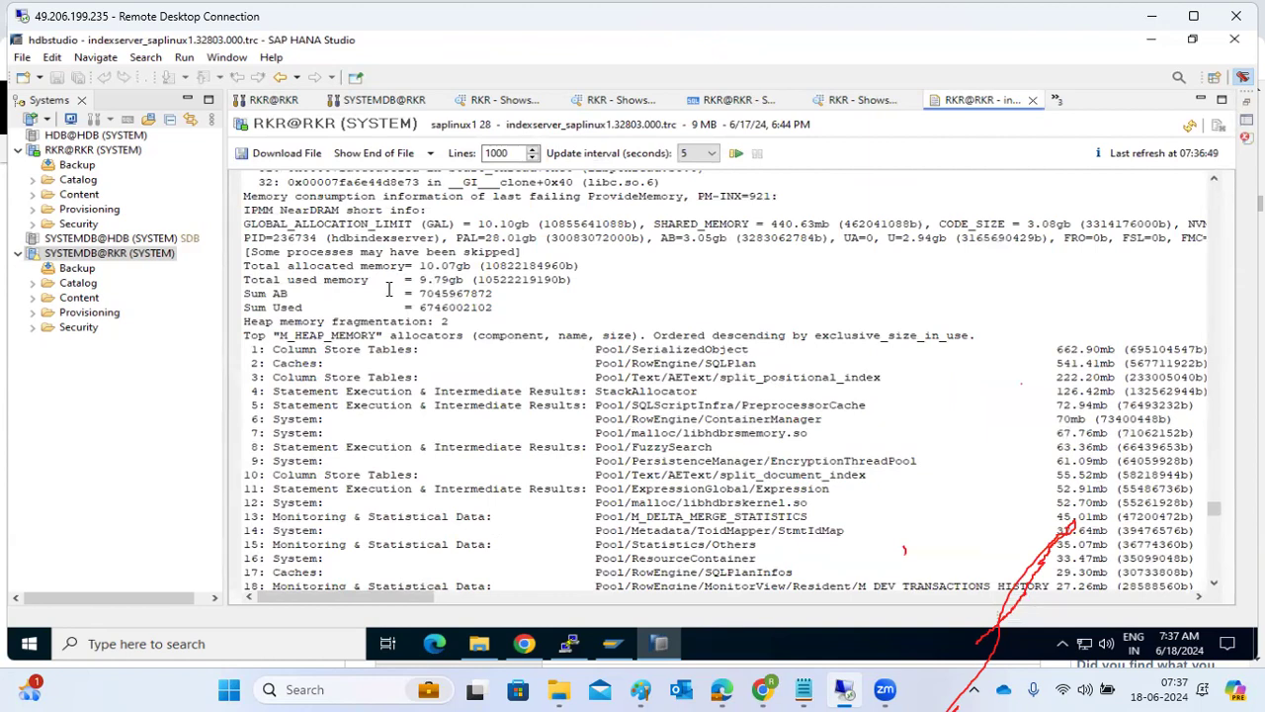
{"action": "left_click_drag", "start_coordinate": [347, 284], "coordinate": [428, 284]}
{"action": "left_click", "coordinate": [476, 264]}
{"action": "scroll", "coordinate": [589, 318], "scroll_direction": "up", "scroll_amount": 9}
{"action": "scroll", "coordinate": [590, 319], "scroll_direction": "up", "scroll_amount": 10}
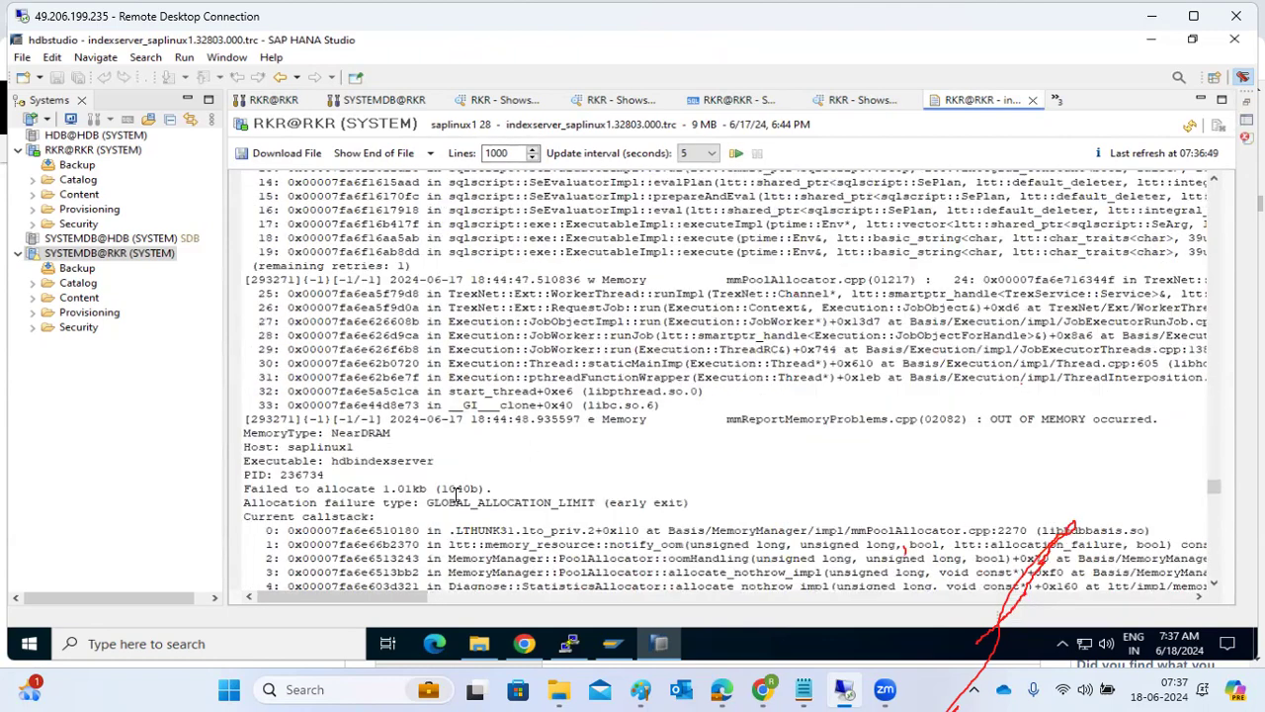
{"action": "left_click_drag", "start_coordinate": [427, 502], "coordinate": [552, 507]}
{"action": "left_click_drag", "start_coordinate": [331, 509], "coordinate": [386, 514]}
Examine the earlier indexserver trace entries for allocation exceptions, memory consumption information, call stacks and top memory allocators.
{"action": "scroll", "coordinate": [387, 510], "scroll_direction": "up", "scroll_amount": 4}
{"action": "scroll", "coordinate": [387, 510], "scroll_direction": "up", "scroll_amount": 6}
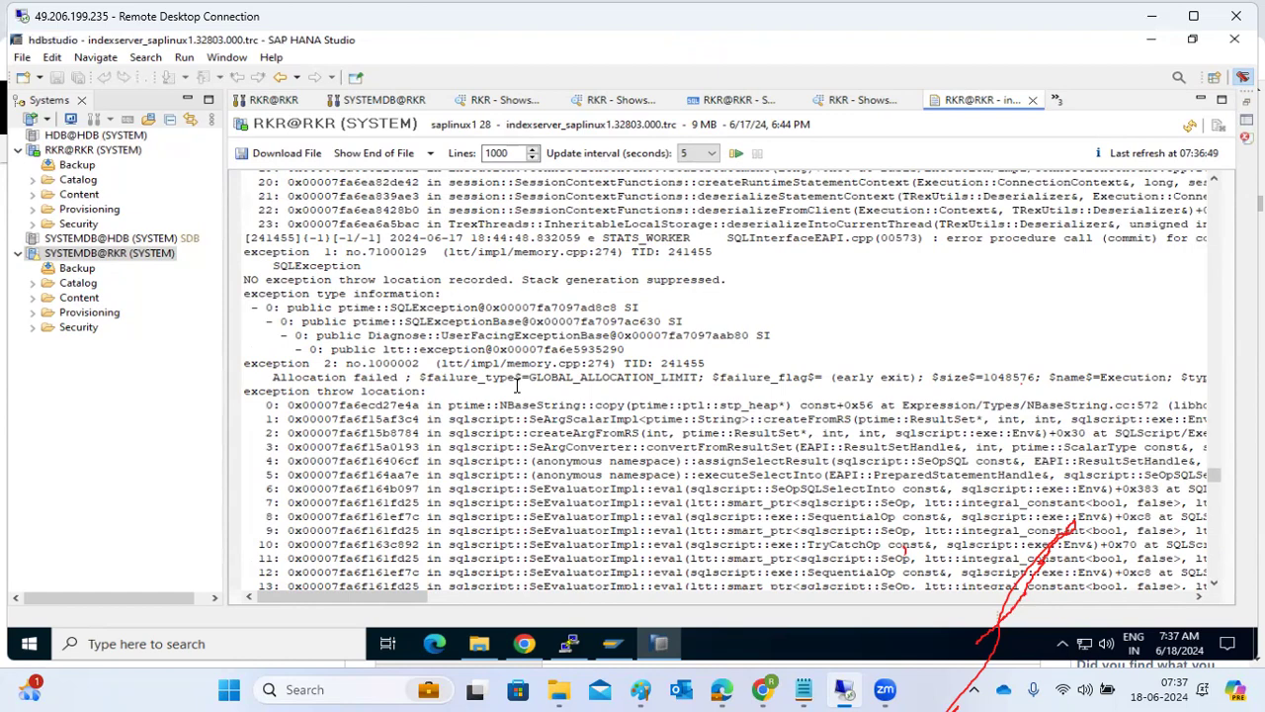
{"action": "scroll", "coordinate": [516, 386], "scroll_direction": "up", "scroll_amount": 7}
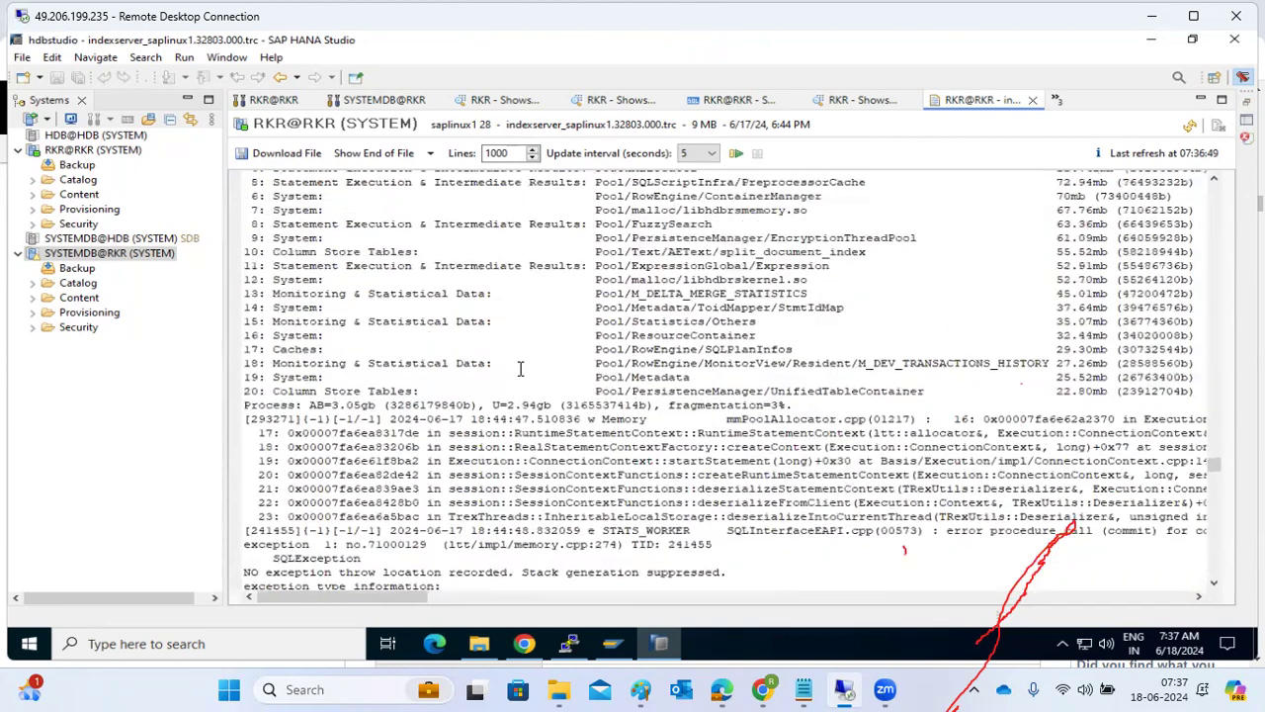
{"action": "scroll", "coordinate": [521, 368], "scroll_direction": "up", "scroll_amount": 15}
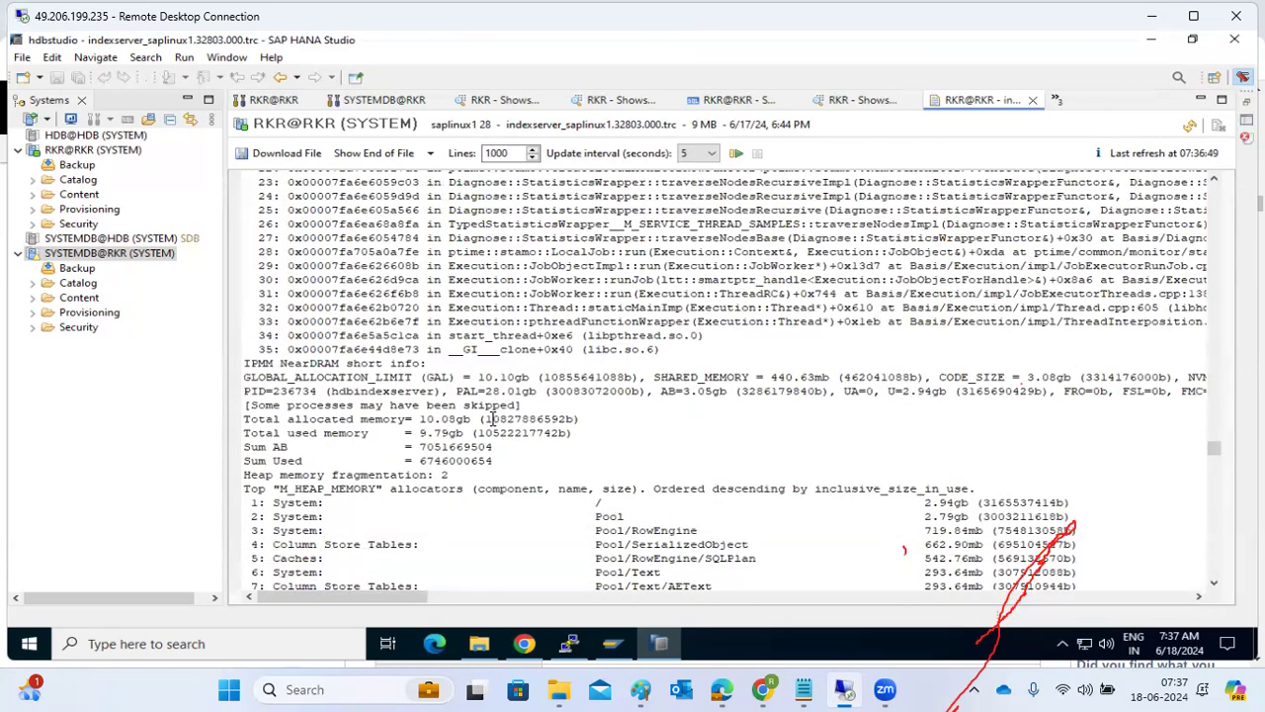
{"action": "scroll", "coordinate": [492, 418], "scroll_direction": "up", "scroll_amount": 3}
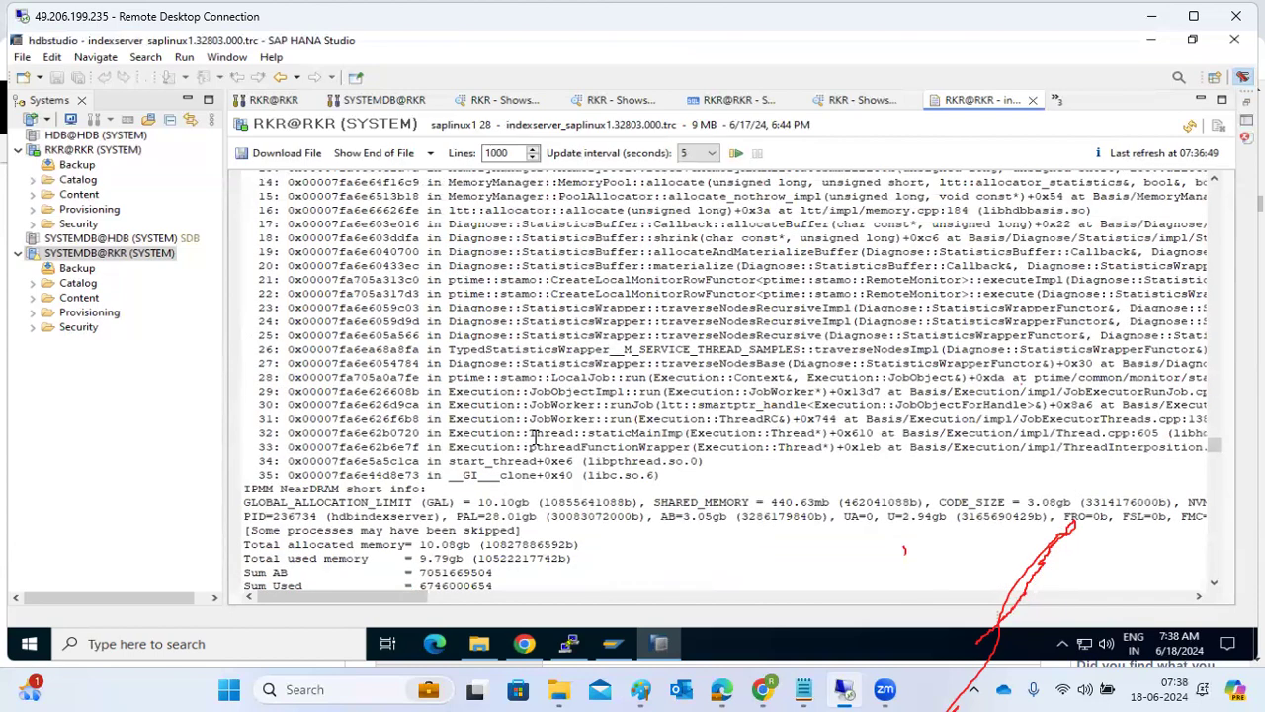
{"action": "scroll", "coordinate": [682, 441], "scroll_direction": "up", "scroll_amount": 4}
{"action": "scroll", "coordinate": [682, 441], "scroll_direction": "up", "scroll_amount": 8}
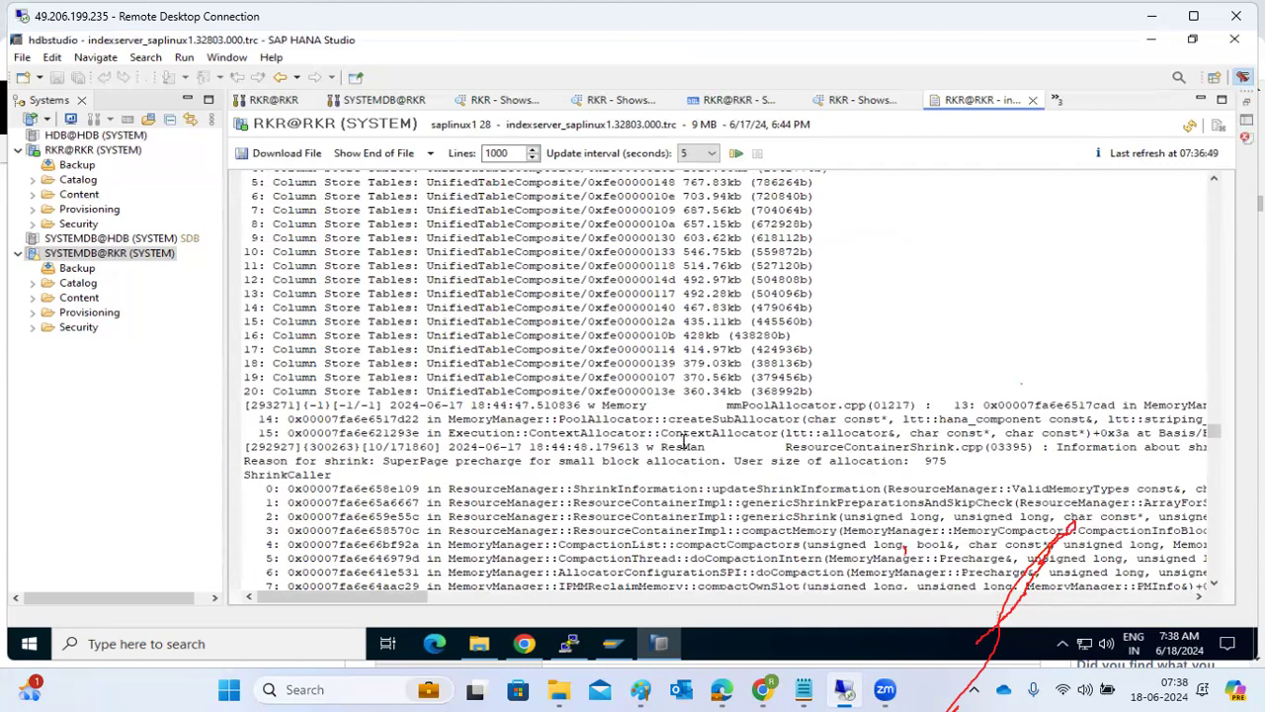
{"action": "scroll", "coordinate": [682, 441], "scroll_direction": "up", "scroll_amount": 5}
{"action": "scroll", "coordinate": [682, 441], "scroll_direction": "up", "scroll_amount": 10}
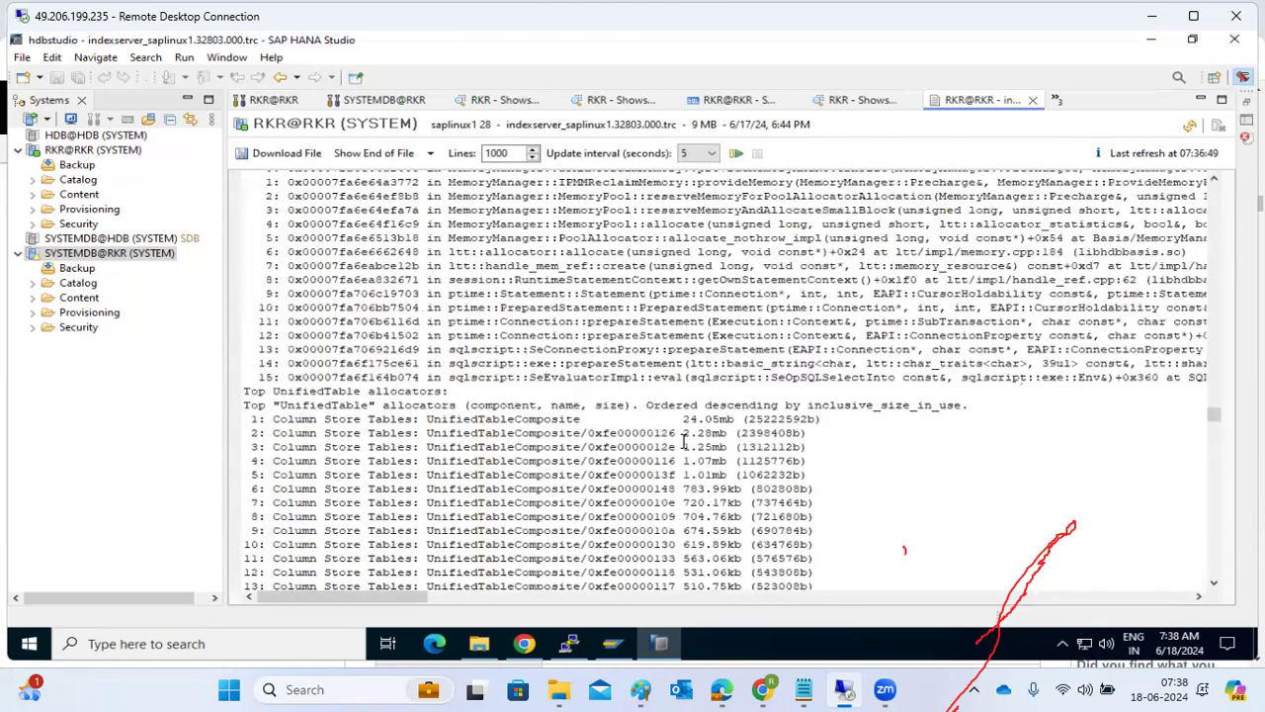
{"action": "scroll", "coordinate": [682, 441], "scroll_direction": "up", "scroll_amount": 15}
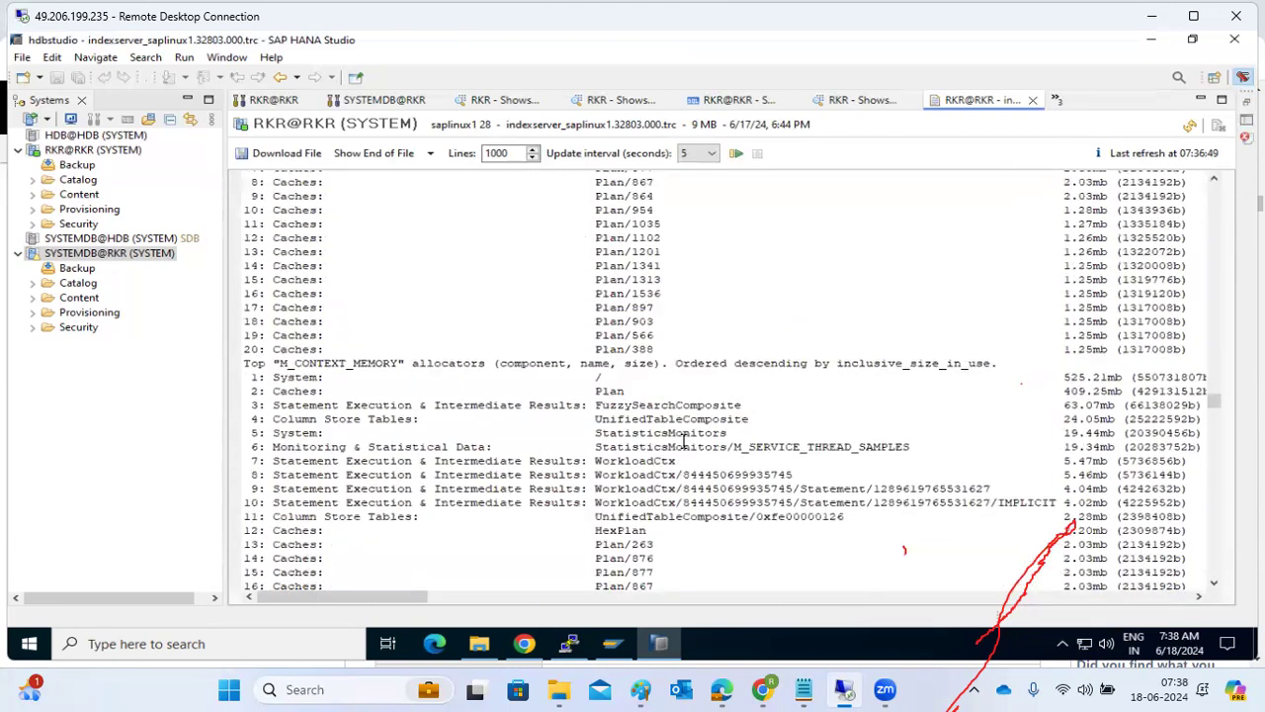
{"action": "scroll", "coordinate": [682, 441], "scroll_direction": "up", "scroll_amount": 12}
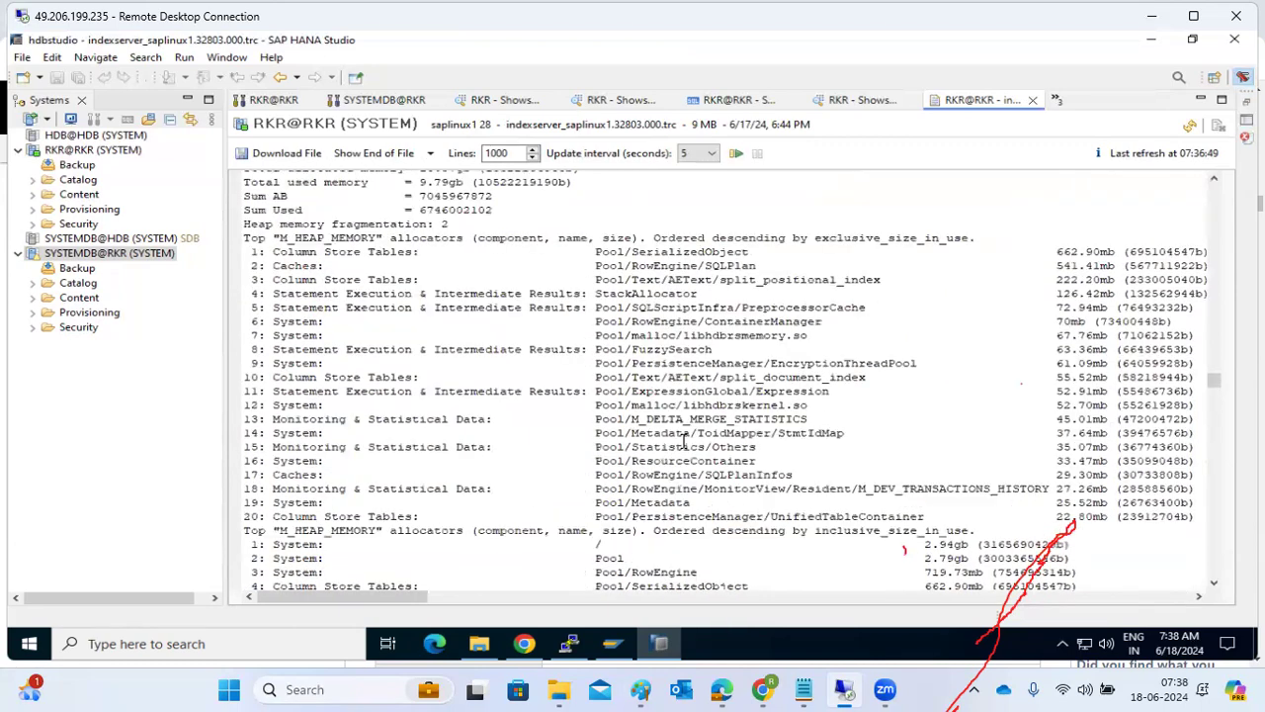
Check the overview and refreshed service landscape of RKR@RKR, ending at its list of diagnosis files.
{"action": "left_click", "coordinate": [282, 99]}
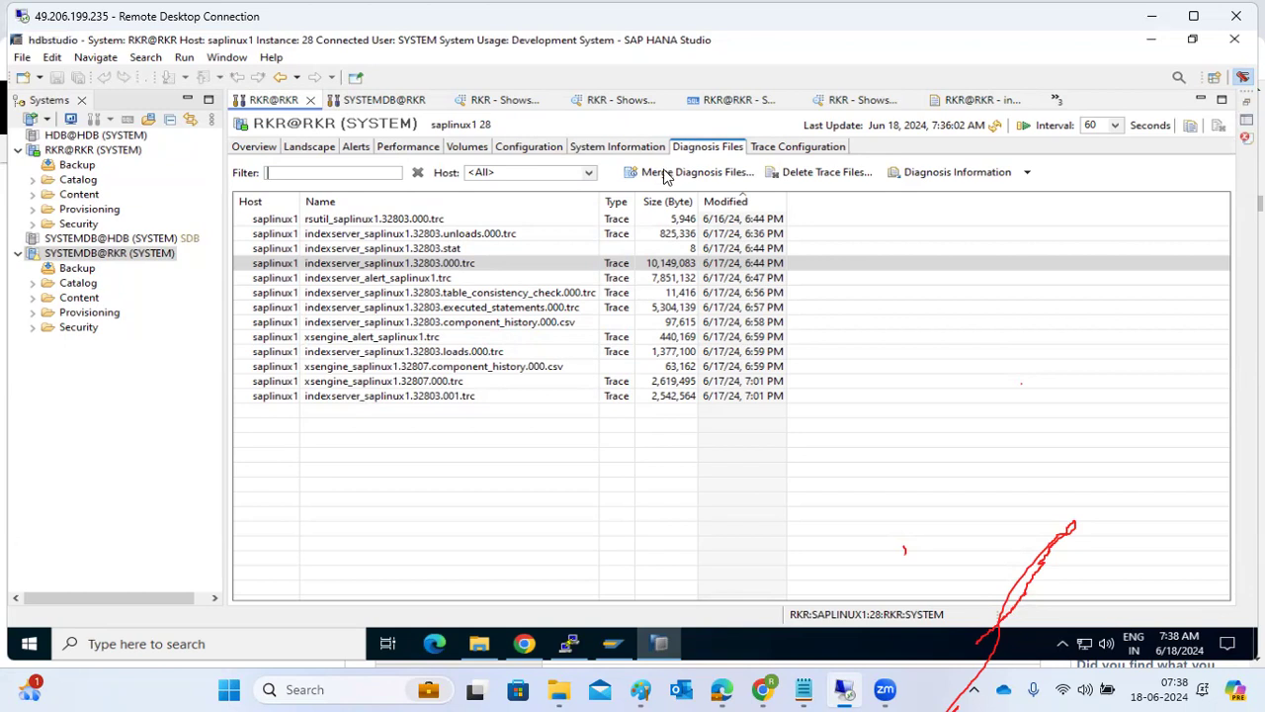
{"action": "left_click", "coordinate": [259, 150]}
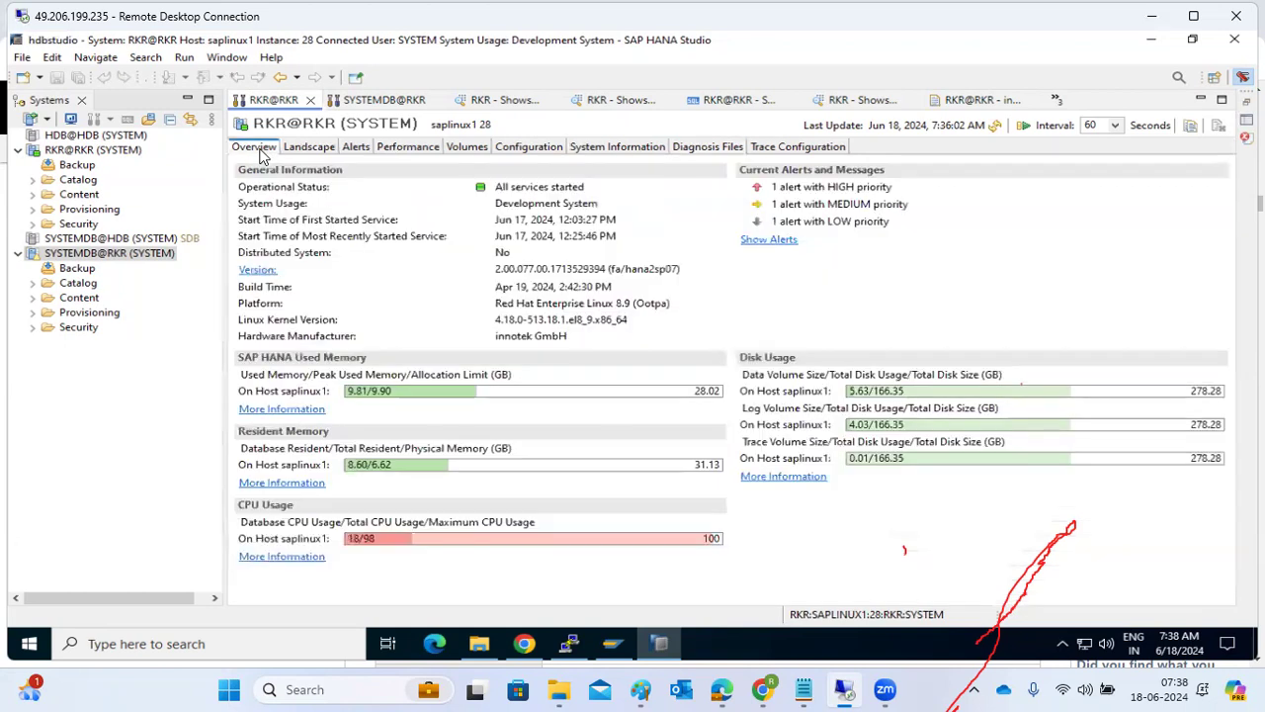
{"action": "left_click", "coordinate": [304, 153]}
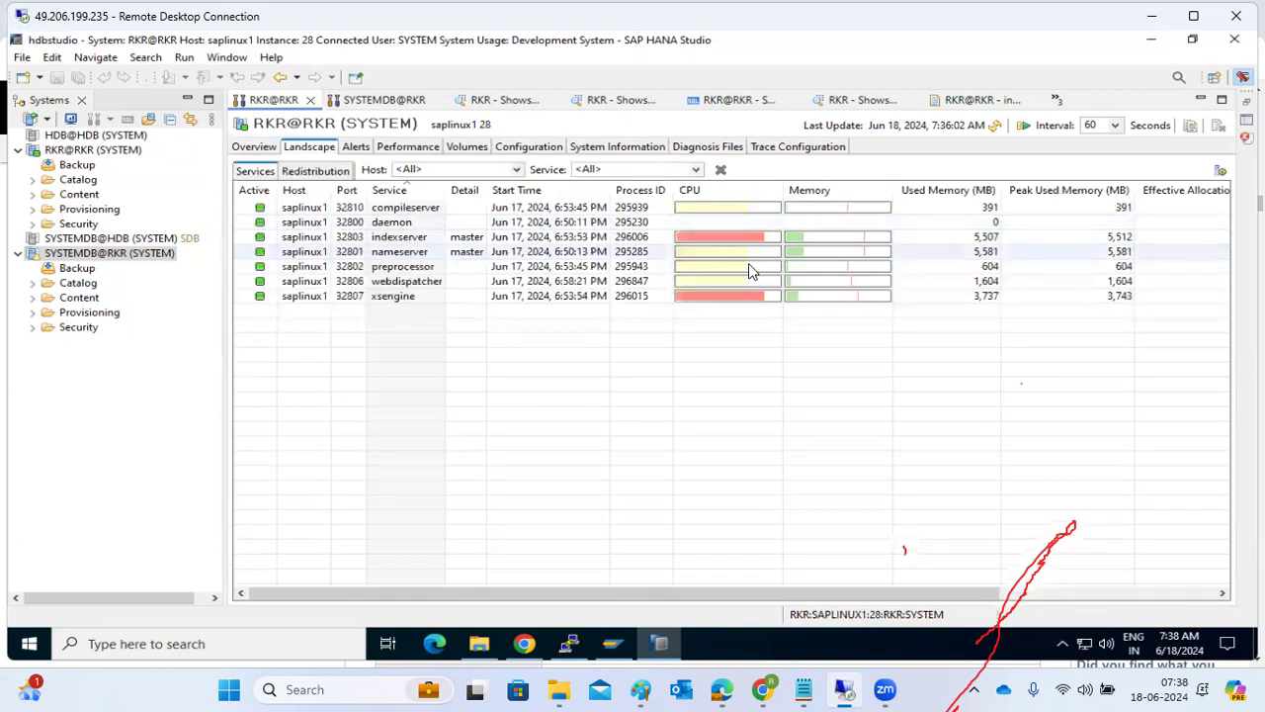
{"action": "left_click", "coordinate": [996, 126]}
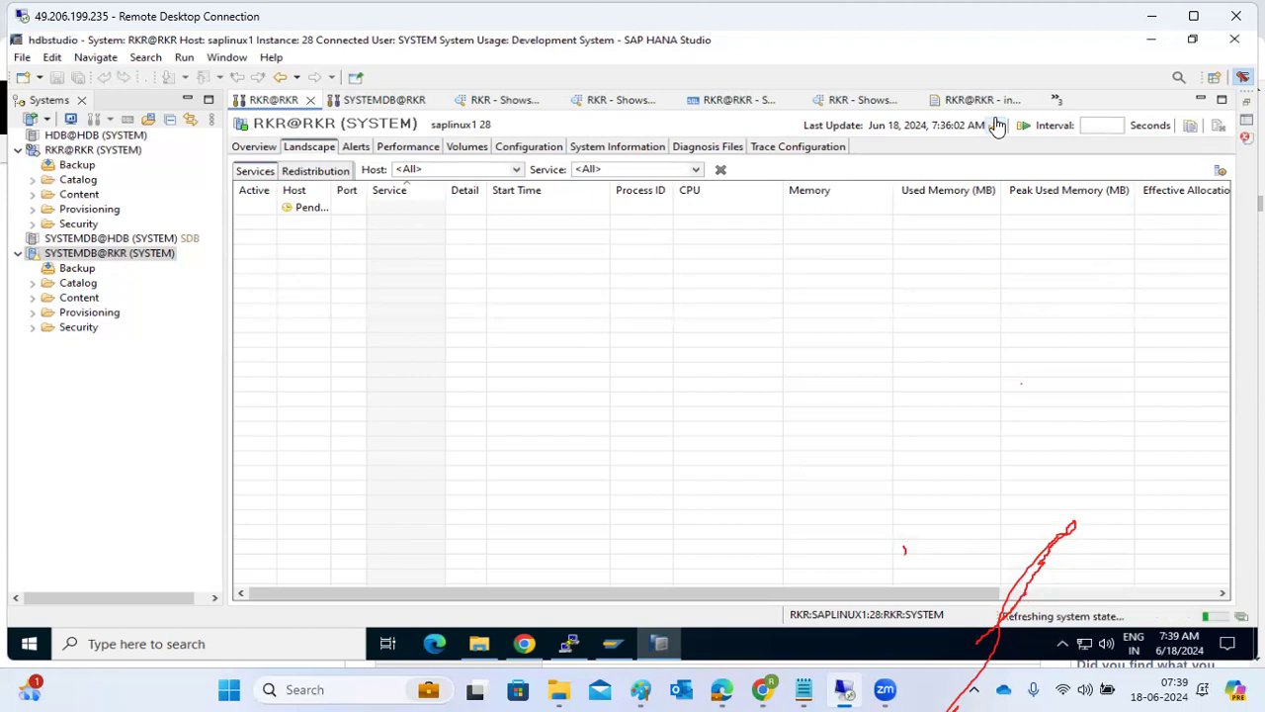
{"action": "left_click", "coordinate": [695, 150]}
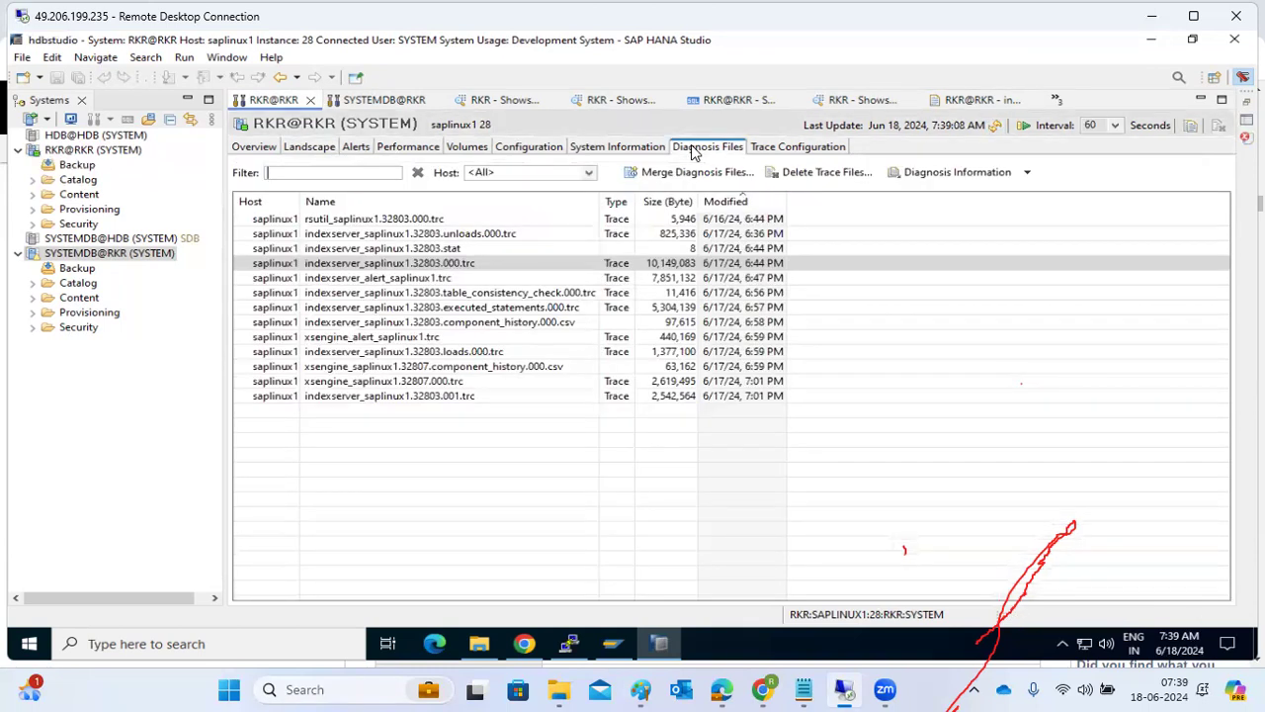
Browse the diagnosis files of SYSTEMDB@RKR for the out-of-memory runtime dumps written by its services.
{"action": "left_click", "coordinate": [401, 103]}
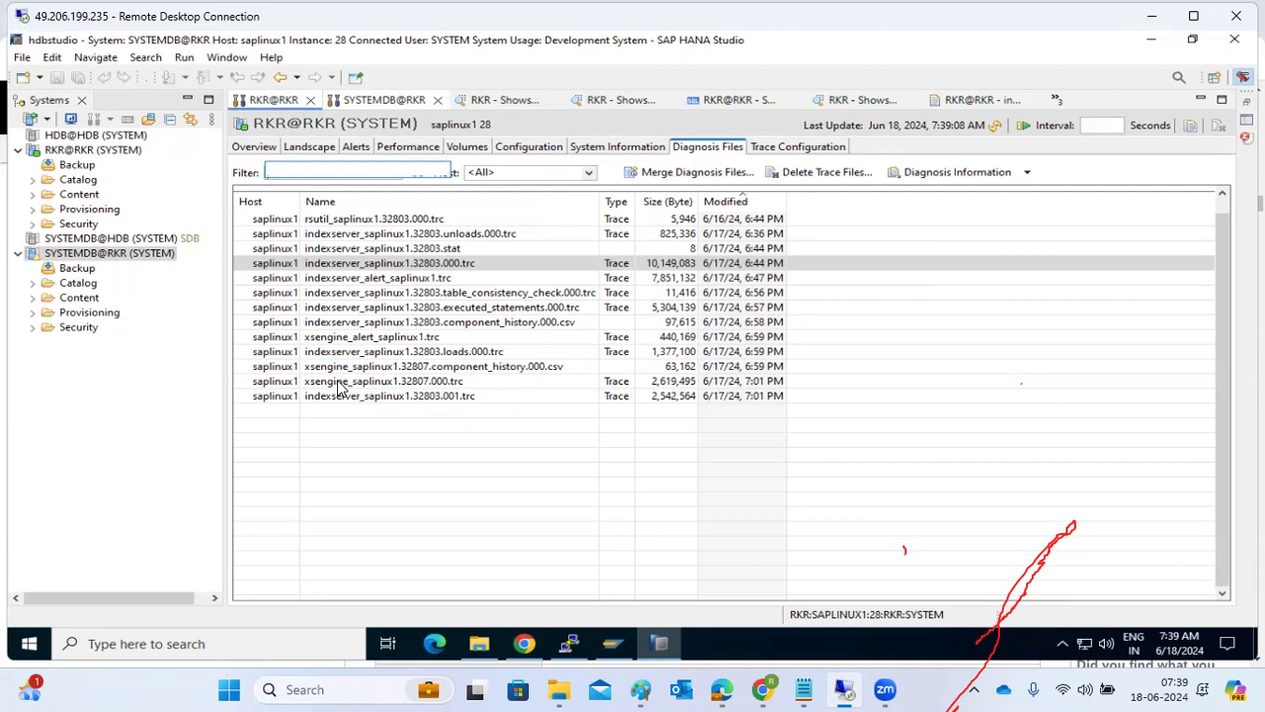
{"action": "left_click", "coordinate": [708, 147]}
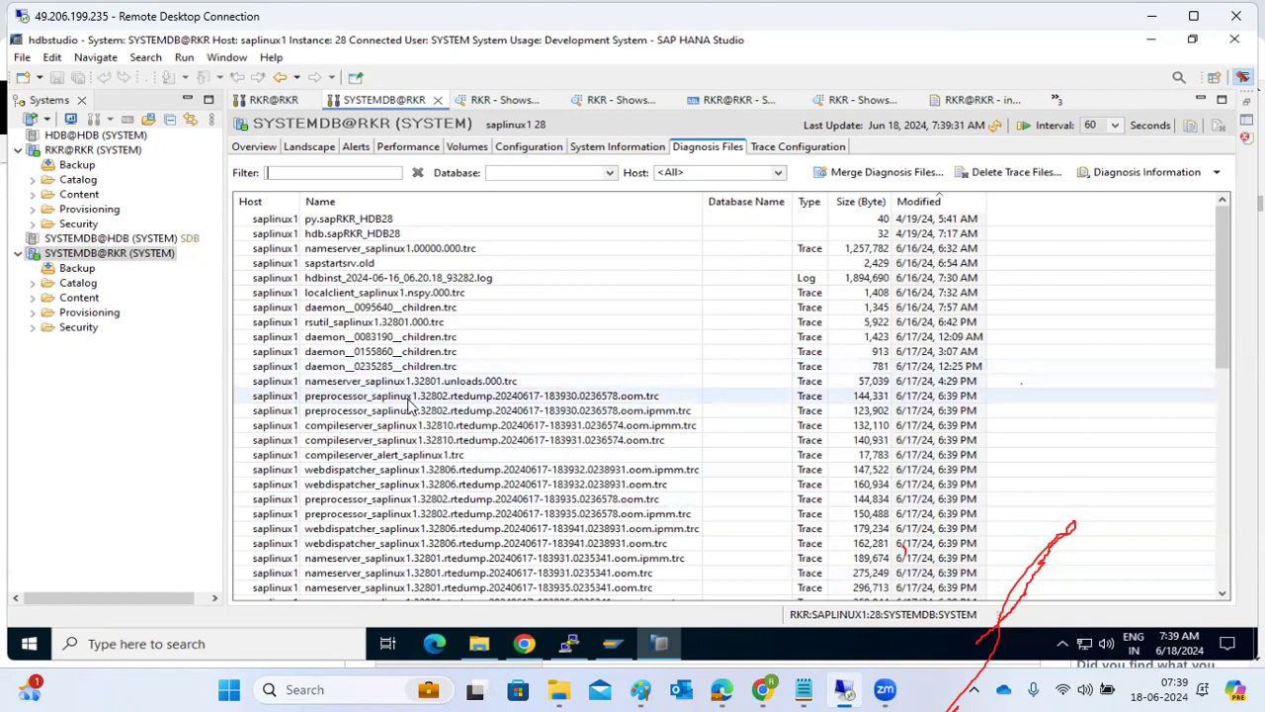
{"action": "left_click", "coordinate": [388, 472]}
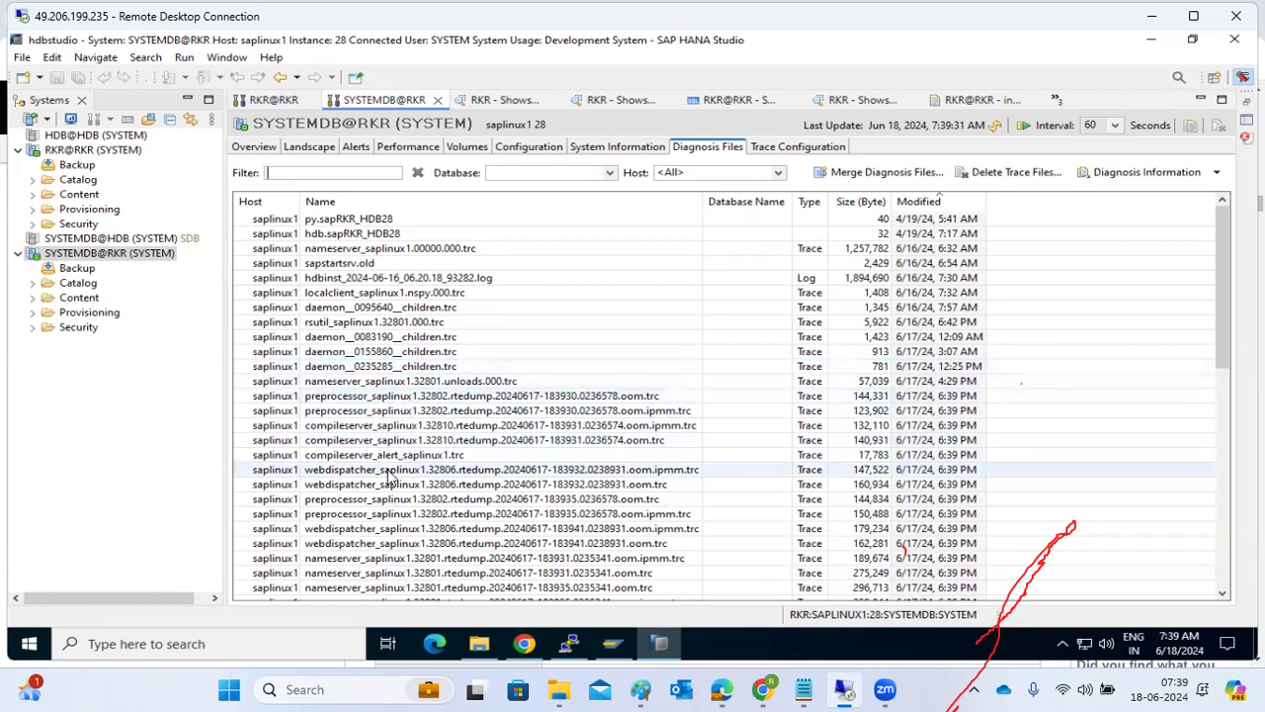
{"action": "scroll", "coordinate": [389, 474], "scroll_direction": "down", "scroll_amount": 3}
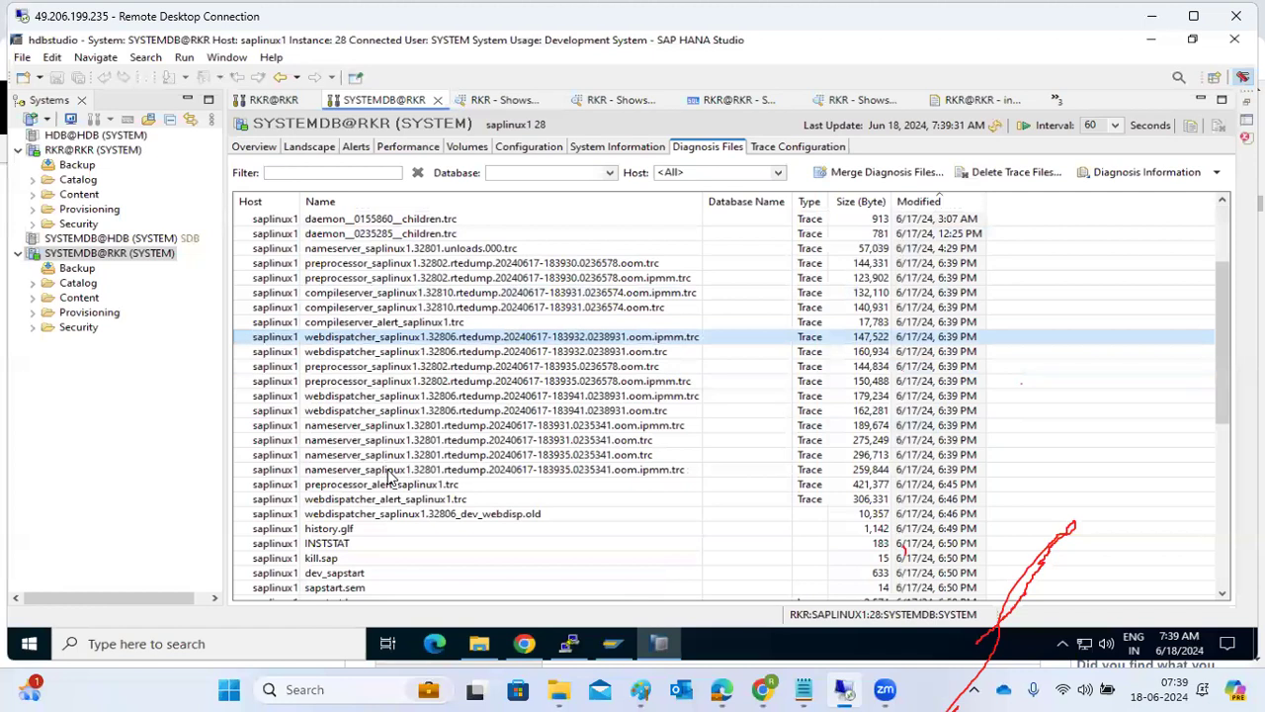
{"action": "scroll", "coordinate": [388, 478], "scroll_direction": "down", "scroll_amount": 1}
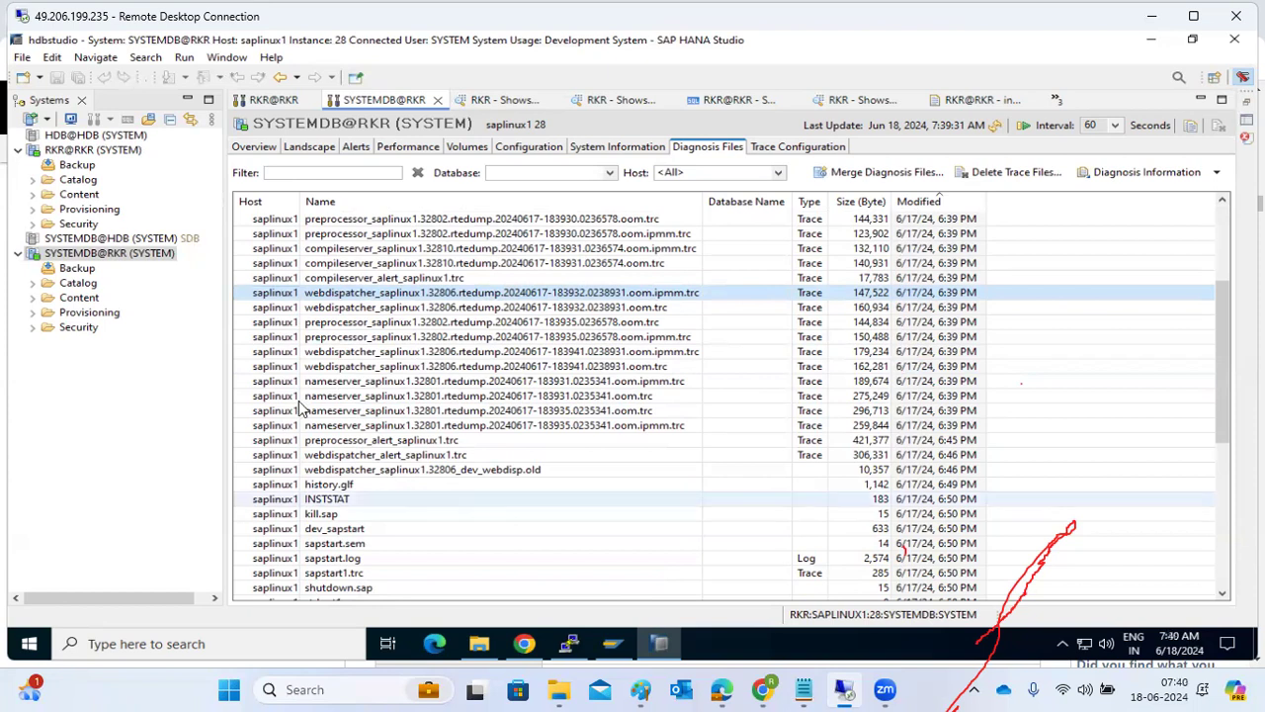
Open webdispatcher_saplinux1.32806.rtedump.20240617-183932.0238931.oom.trc and examine its per-process memory consumption, top heap and context allocators, and failing call stack.
{"action": "left_click", "coordinate": [471, 307]}
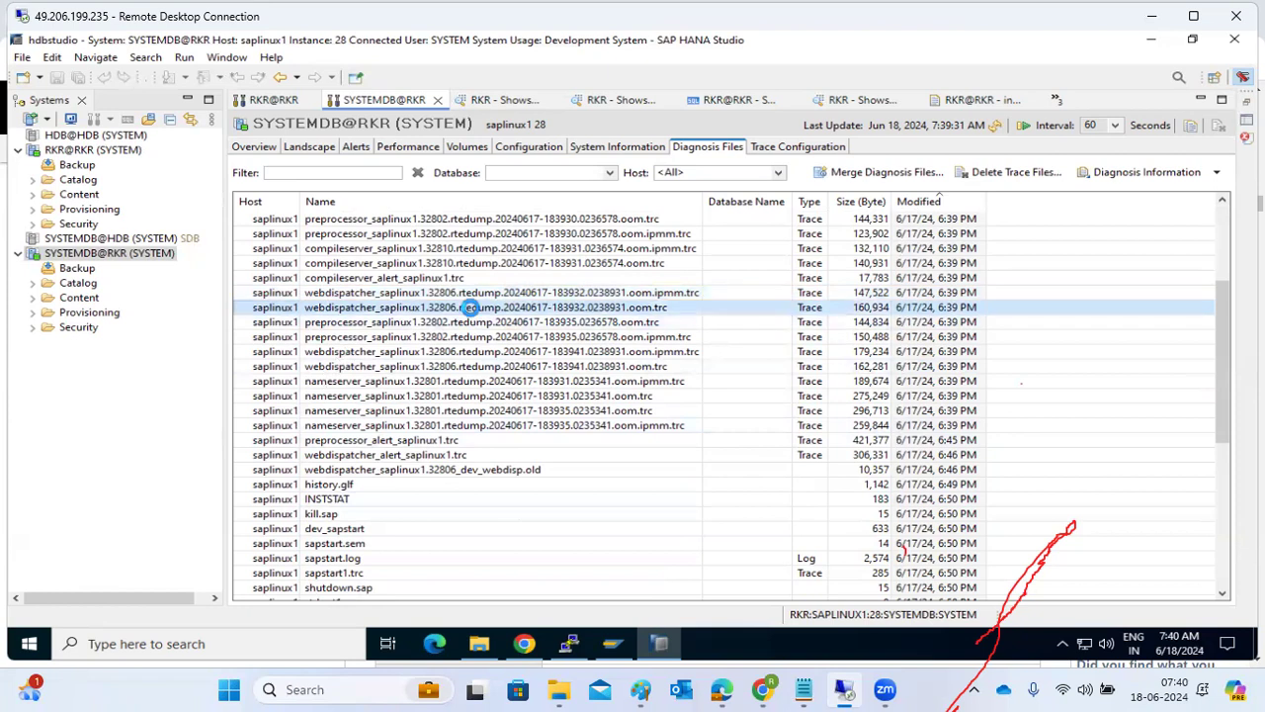
{"action": "double_click", "coordinate": [471, 307]}
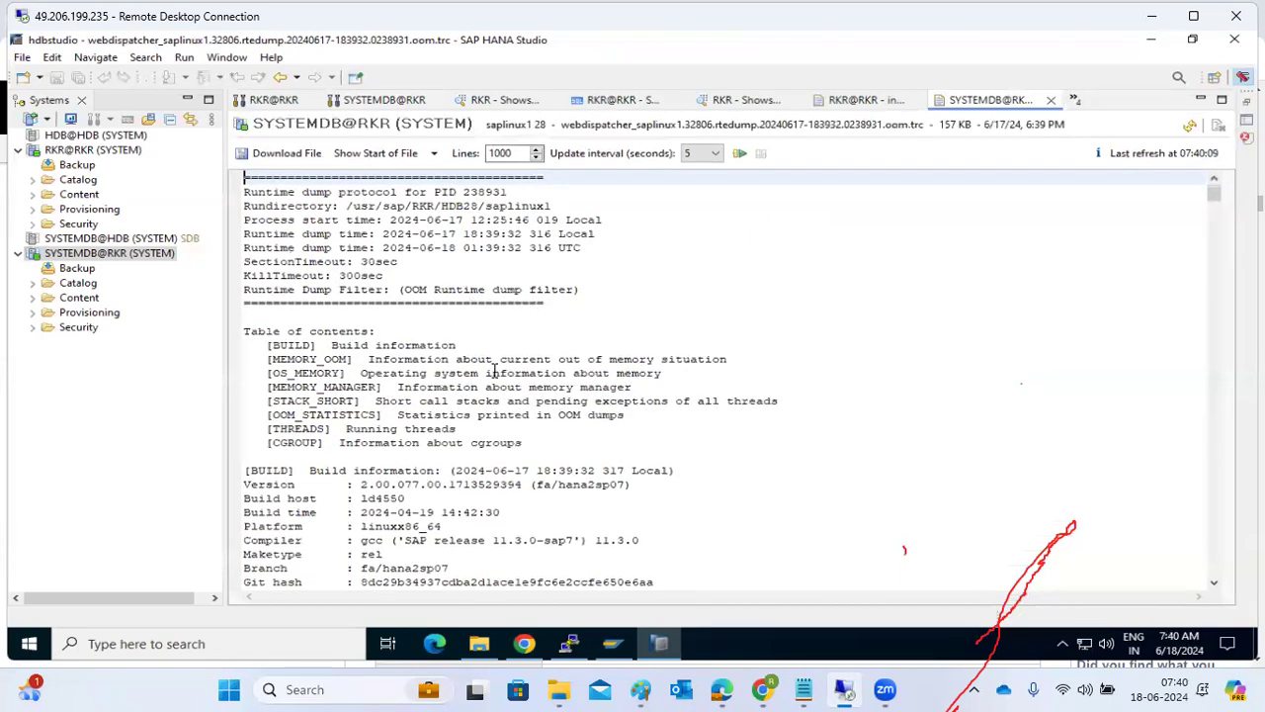
{"action": "scroll", "coordinate": [495, 370], "scroll_direction": "down", "scroll_amount": 20}
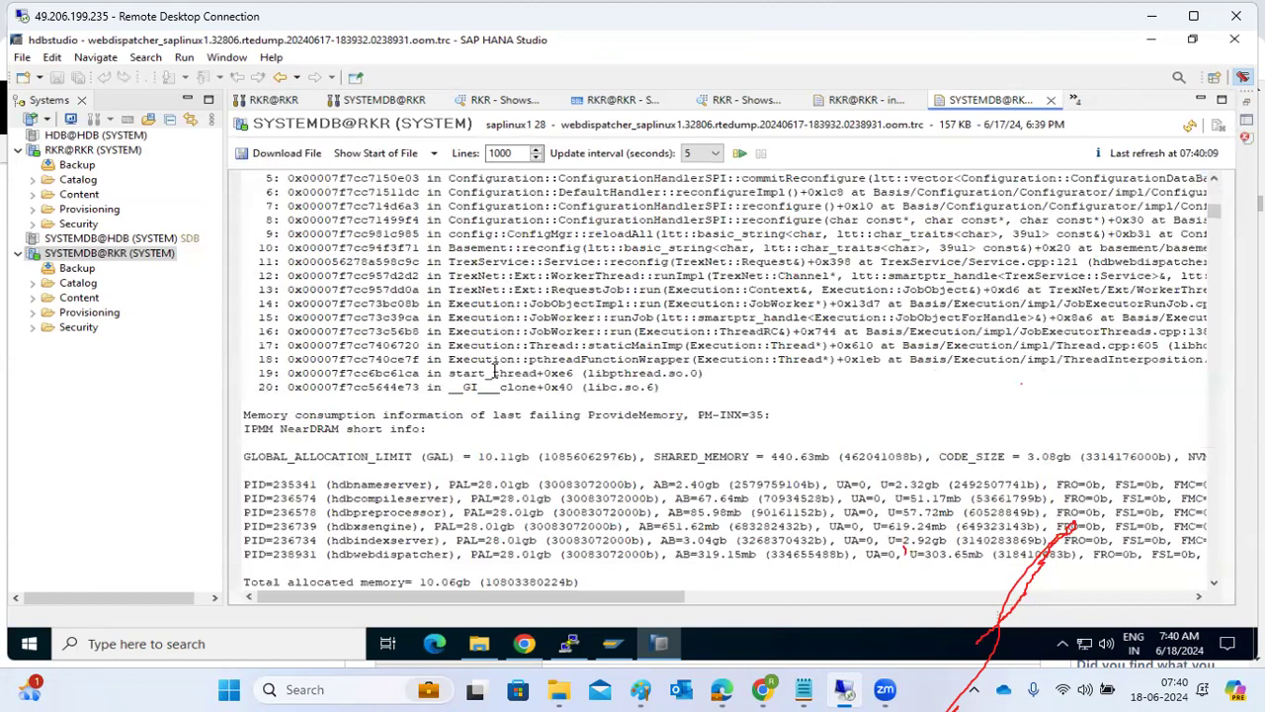
{"action": "scroll", "coordinate": [494, 373], "scroll_direction": "down", "scroll_amount": 1}
{"action": "scroll", "coordinate": [828, 427], "scroll_direction": "down", "scroll_amount": 9}
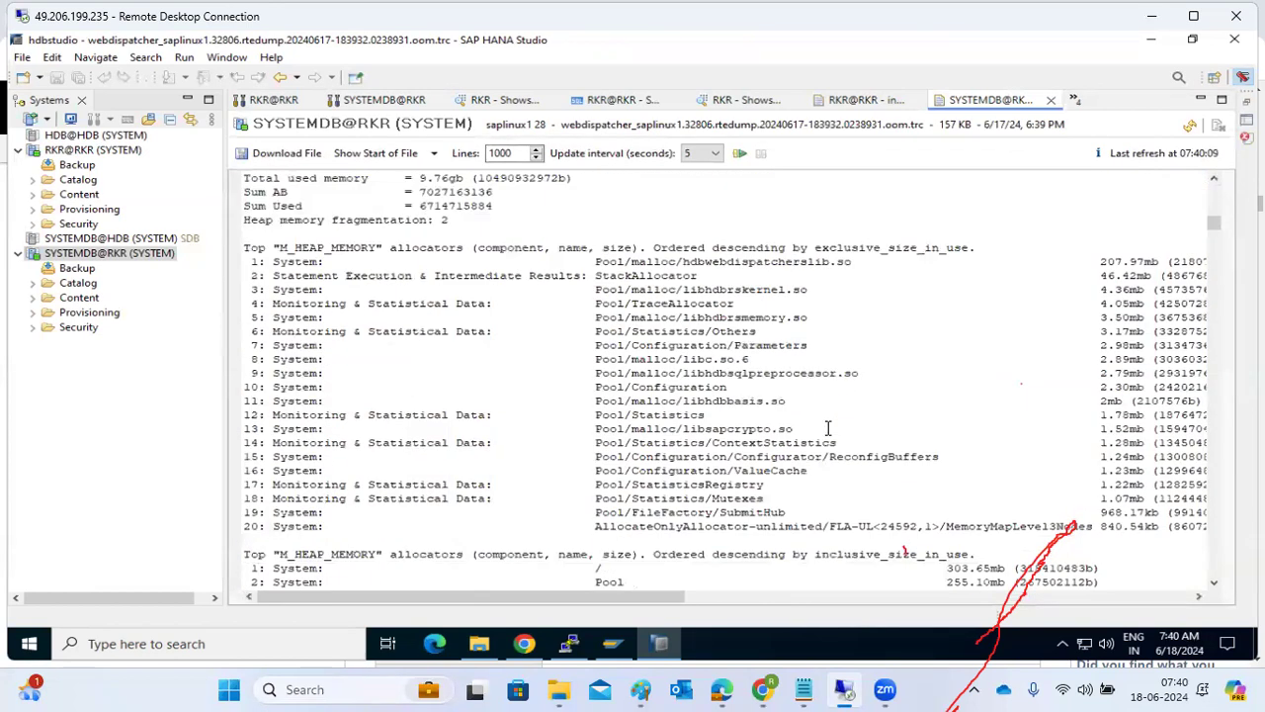
{"action": "scroll", "coordinate": [829, 427], "scroll_direction": "down", "scroll_amount": 9}
{"action": "scroll", "coordinate": [828, 427], "scroll_direction": "down", "scroll_amount": 5}
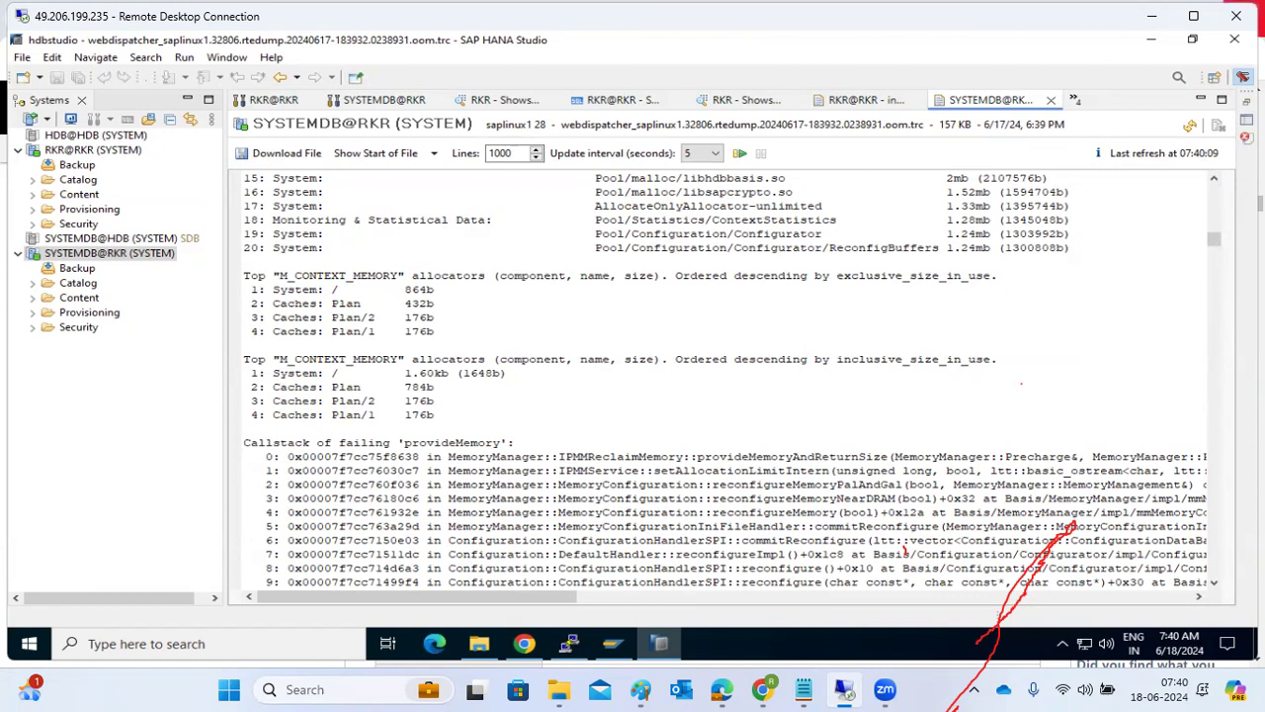
Close the open trace files, query result views and SQL console, keeping only the RKR@RKR and SYSTEMDB@RKR administration editors.
{"action": "left_click", "coordinate": [1051, 104]}
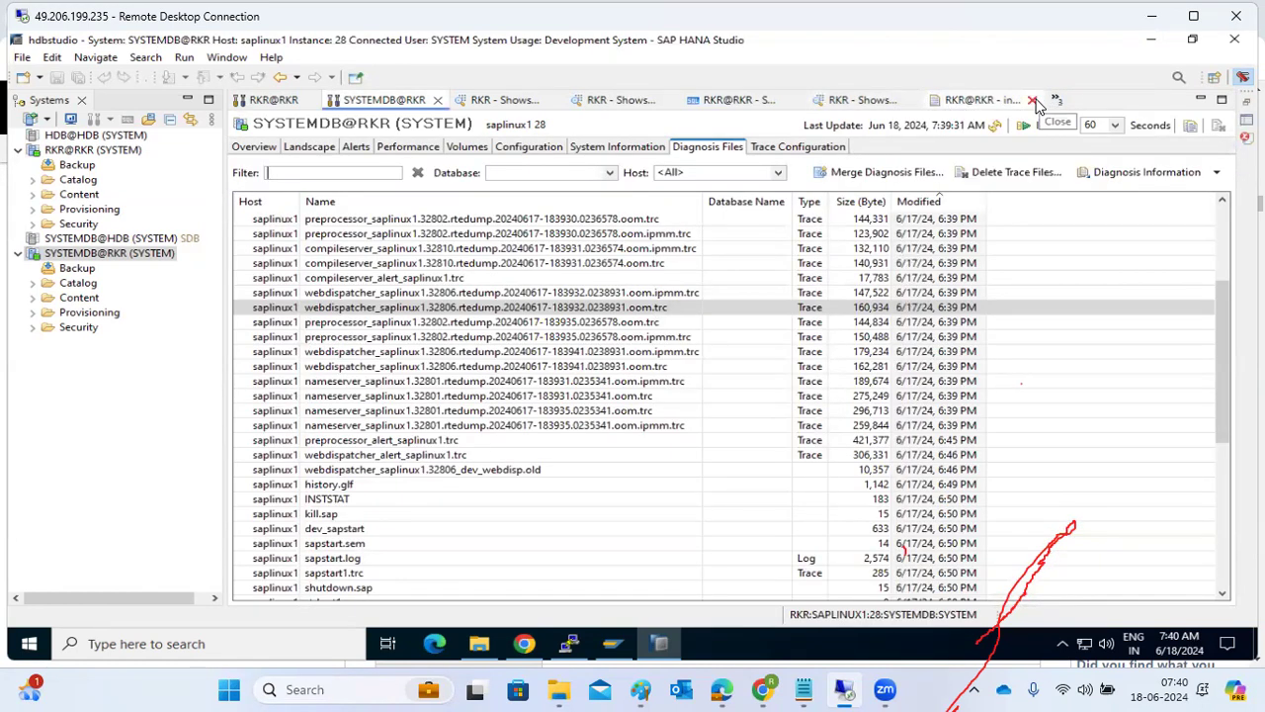
{"action": "left_click", "coordinate": [1033, 102]}
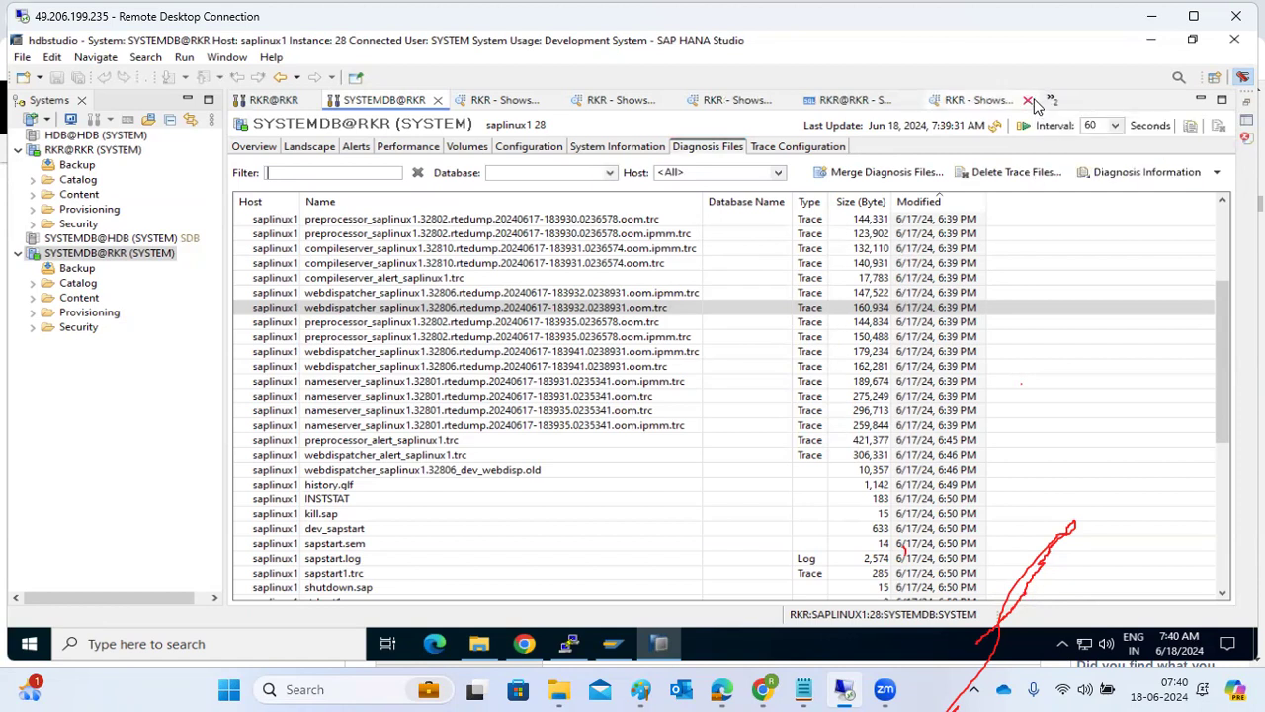
{"action": "left_click", "coordinate": [1032, 101]}
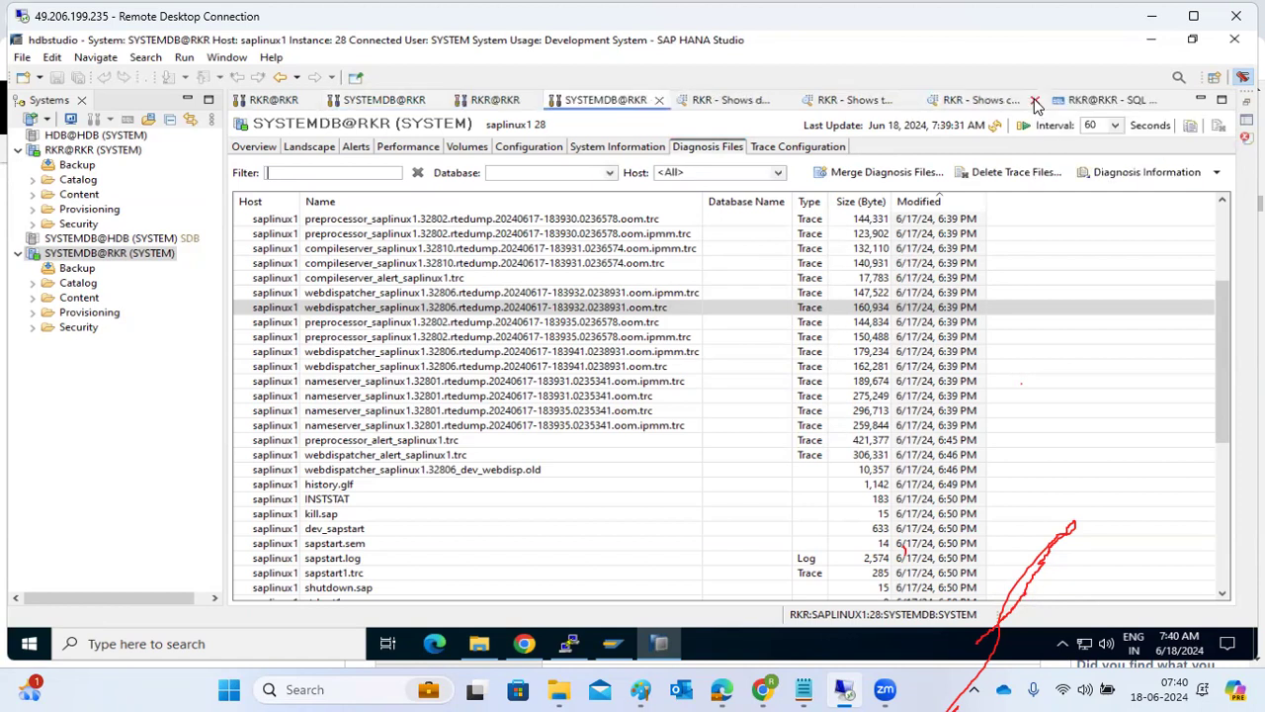
{"action": "left_click", "coordinate": [1035, 103]}
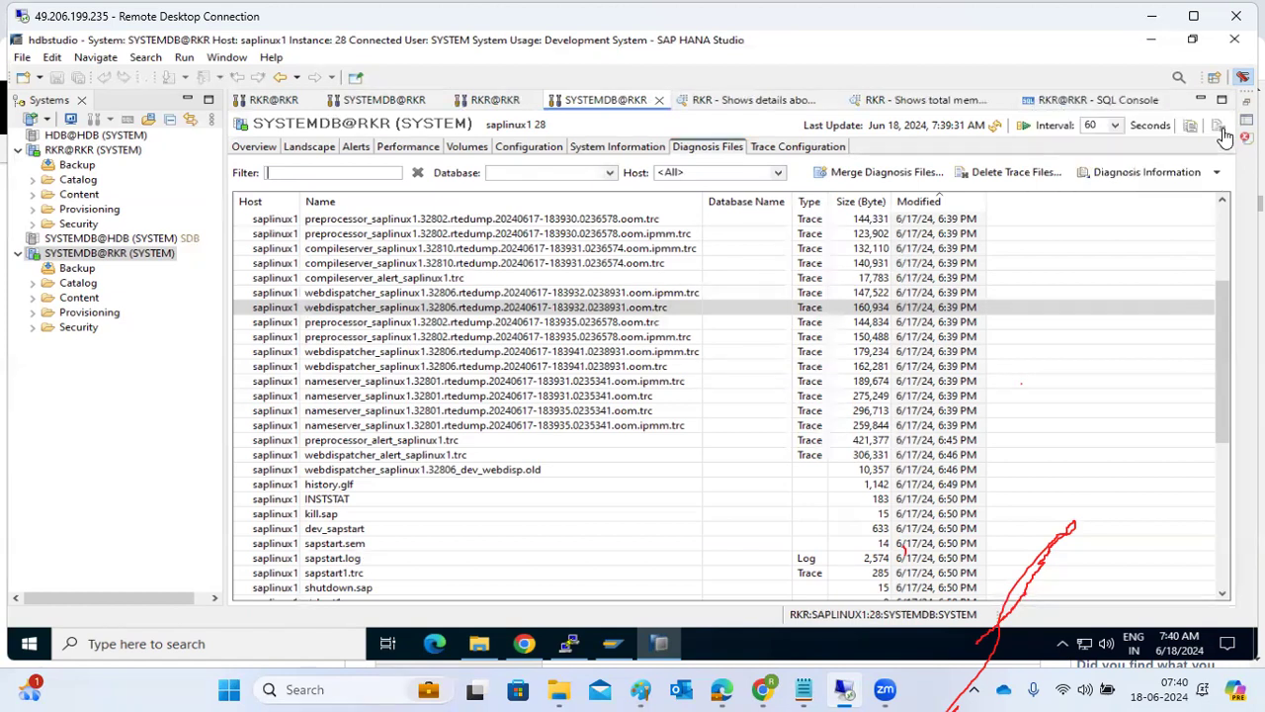
{"action": "left_click", "coordinate": [1171, 102]}
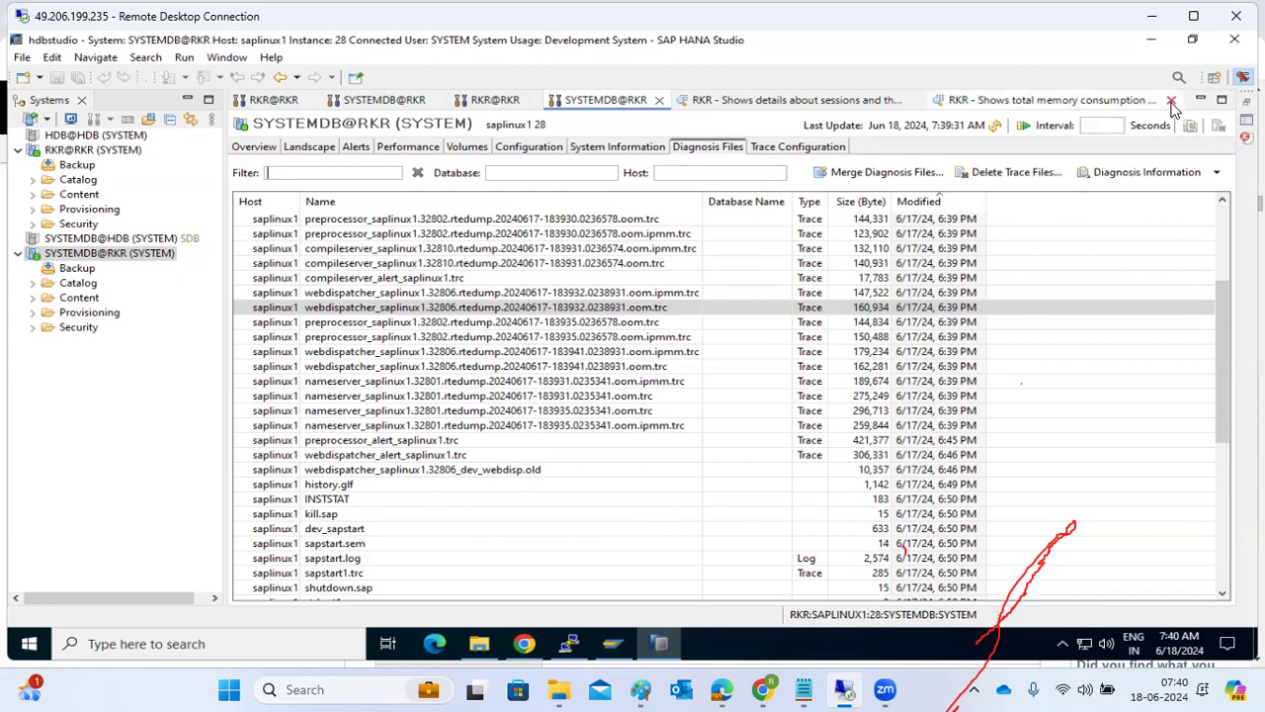
{"action": "left_click", "coordinate": [1171, 101]}
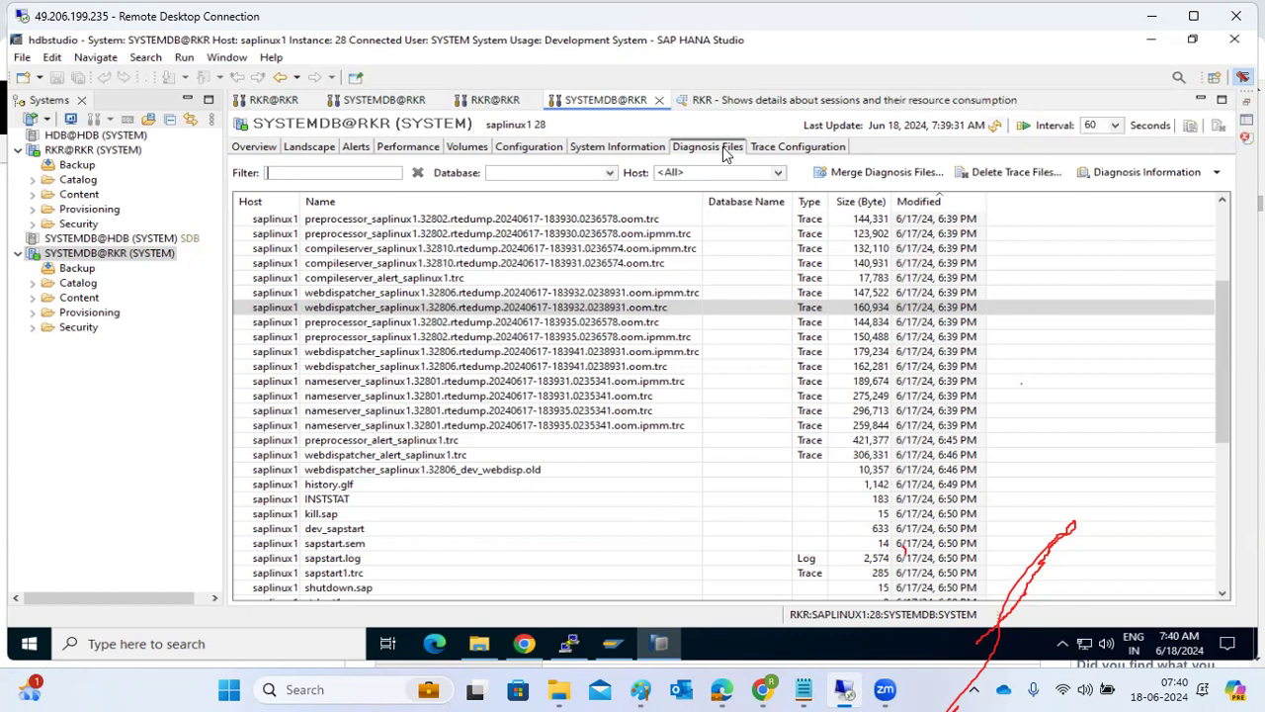
{"action": "left_click", "coordinate": [1028, 103]}
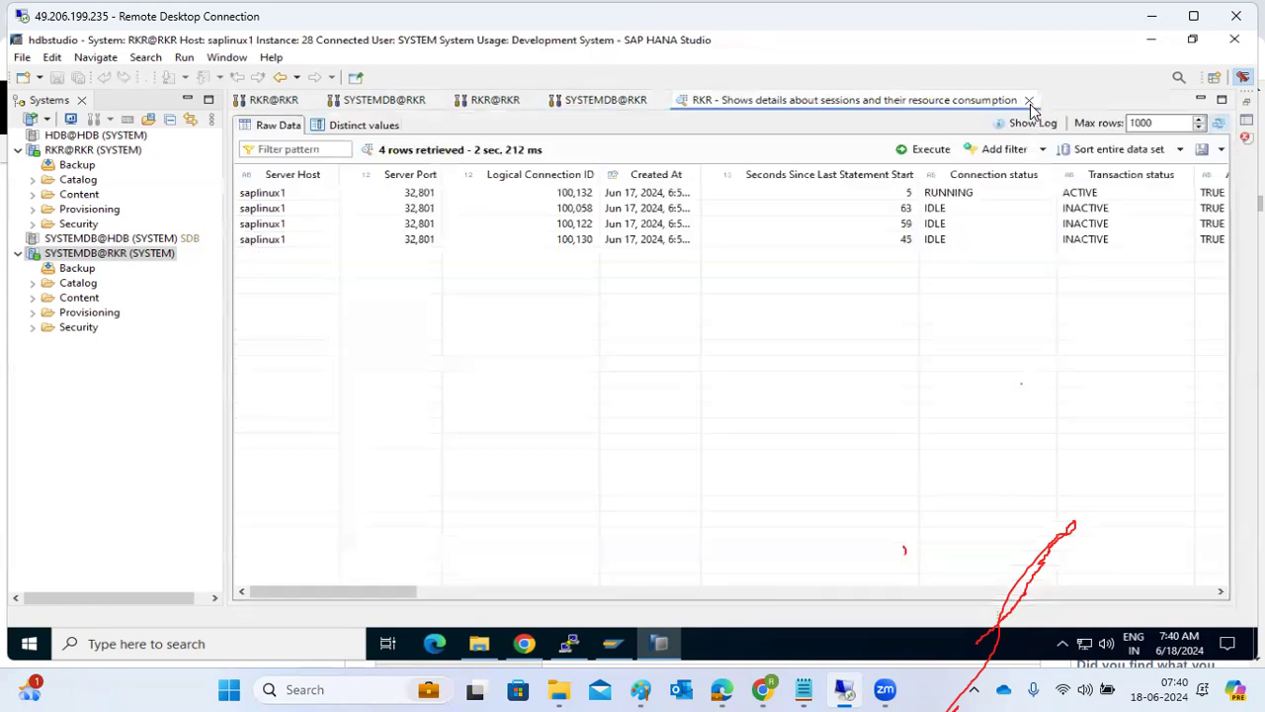
{"action": "left_click", "coordinate": [1029, 103]}
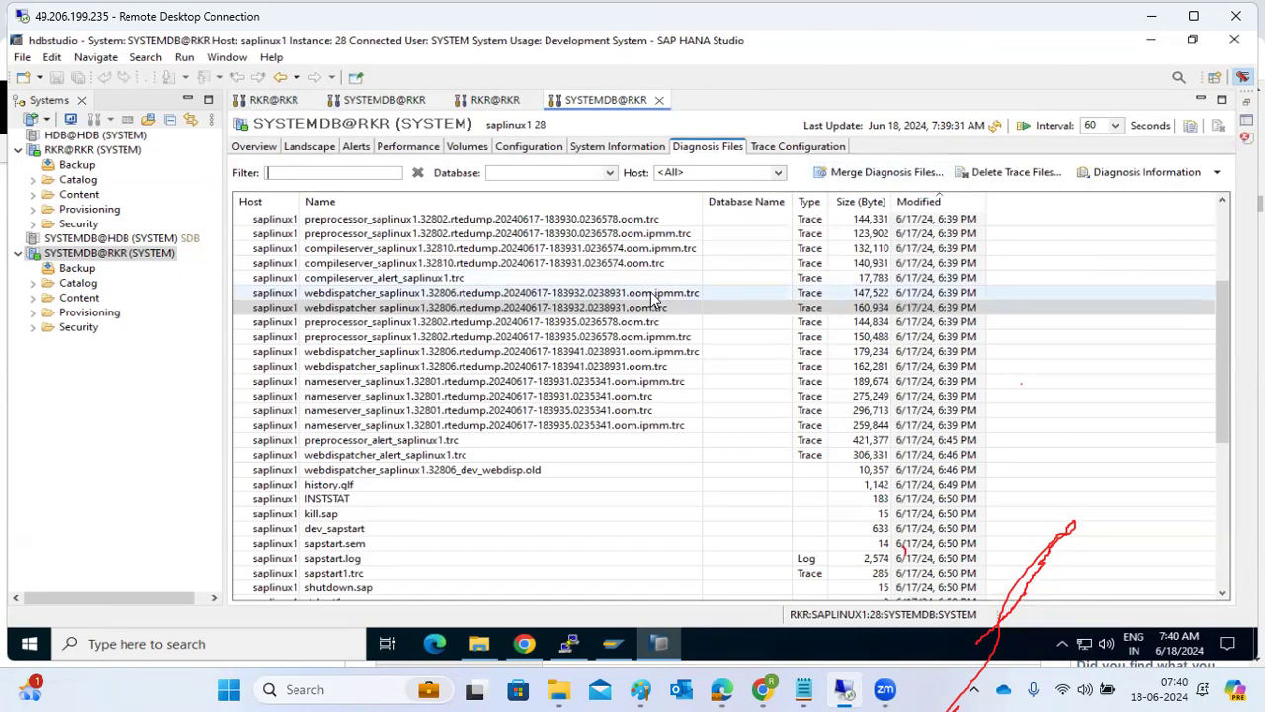
Review the available trace types and their status in the trace configuration of SYSTEMDB@RKR and RKR@RKR.
{"action": "scroll", "coordinate": [652, 299], "scroll_direction": "up", "scroll_amount": 4}
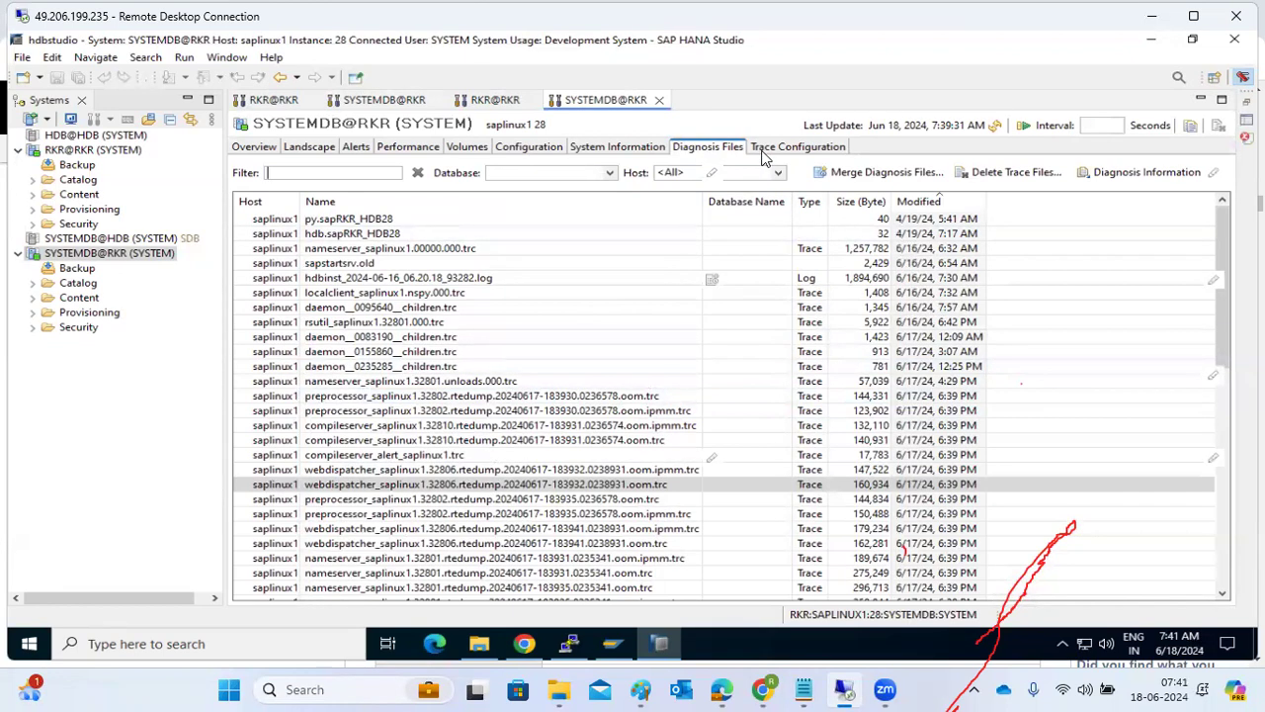
{"action": "left_click", "coordinate": [765, 151]}
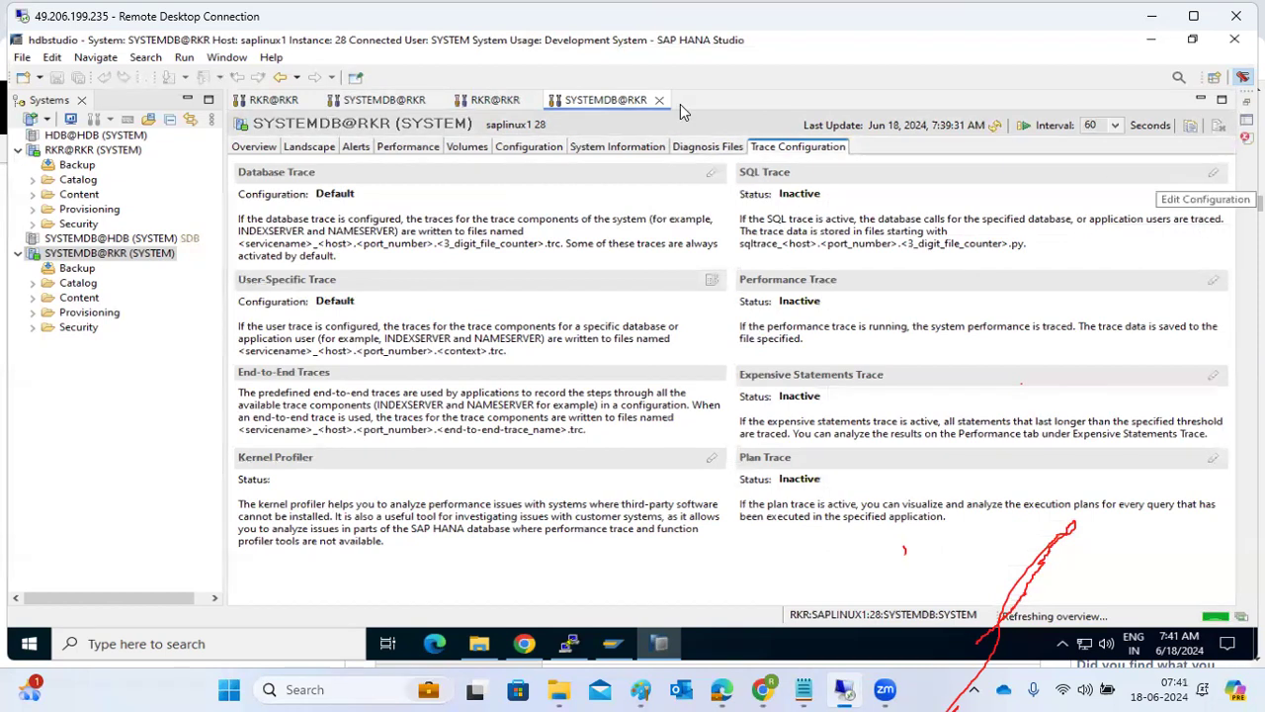
{"action": "left_click", "coordinate": [484, 102]}
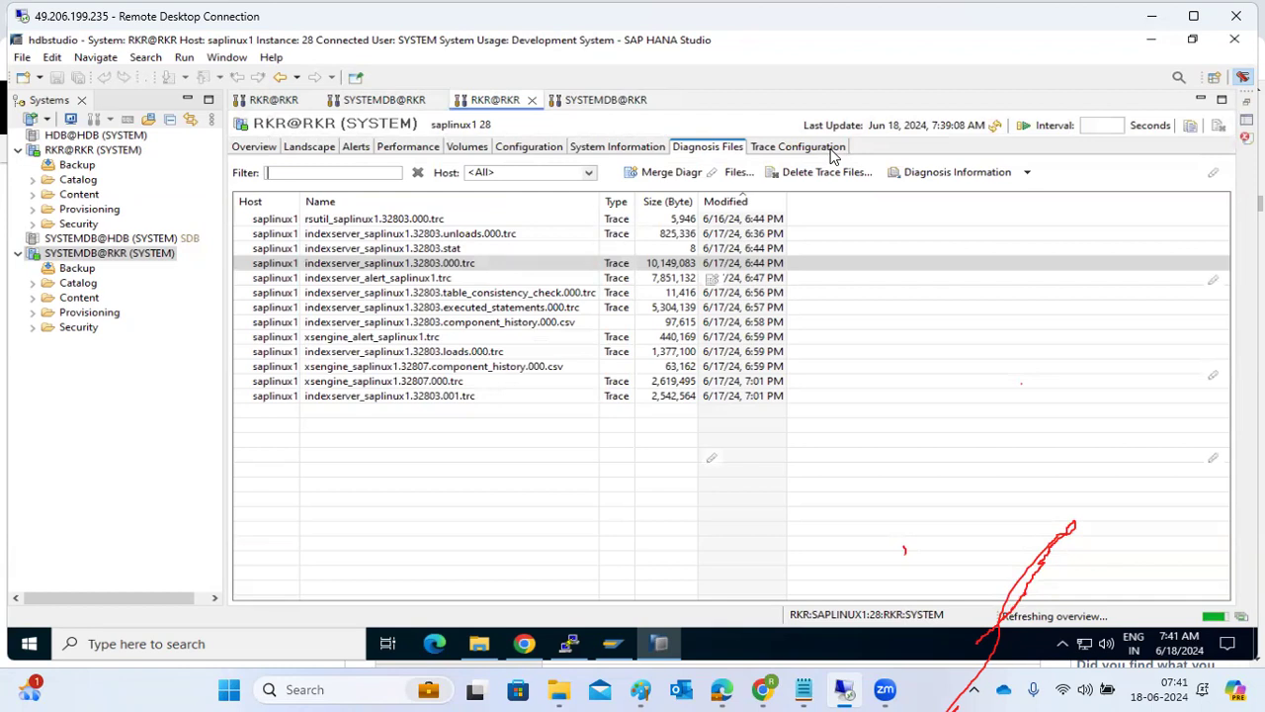
{"action": "left_click", "coordinate": [833, 148]}
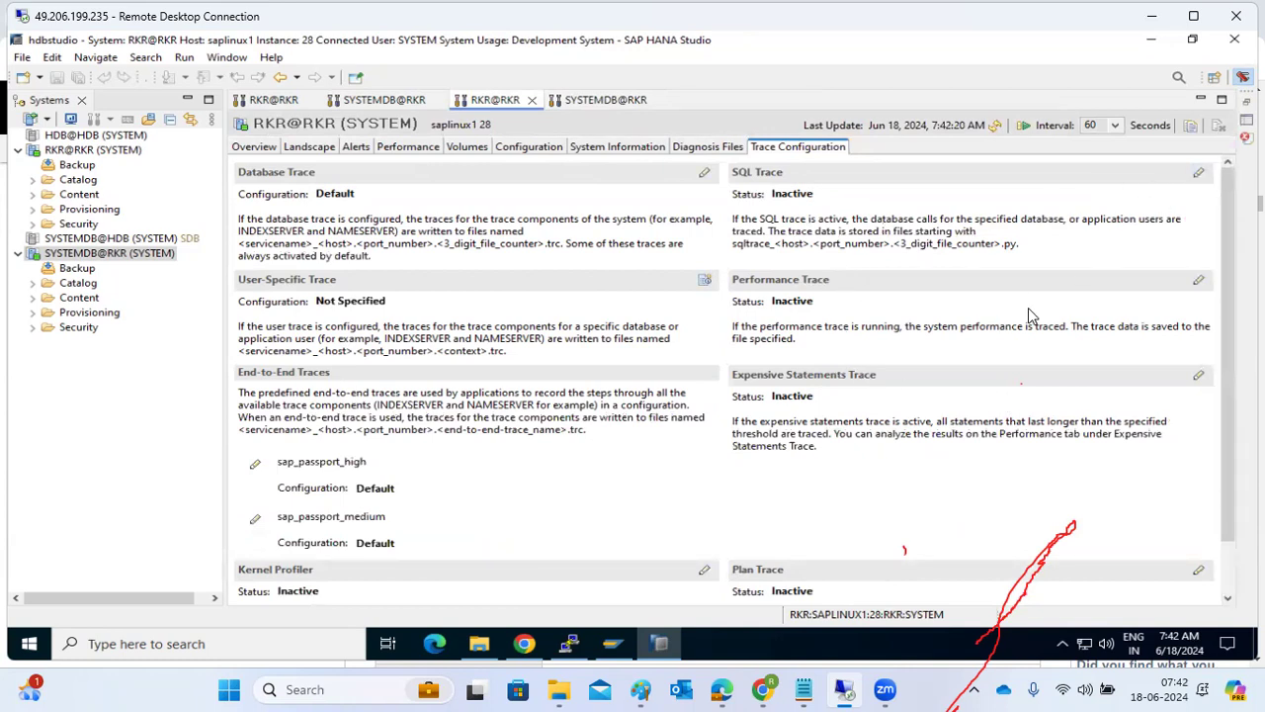
Start a standard performance trace for RKR@RKR to perftrace.tpt, with execution plans, function profiler and a duration of 1 minute.
{"action": "left_click", "coordinate": [1198, 284]}
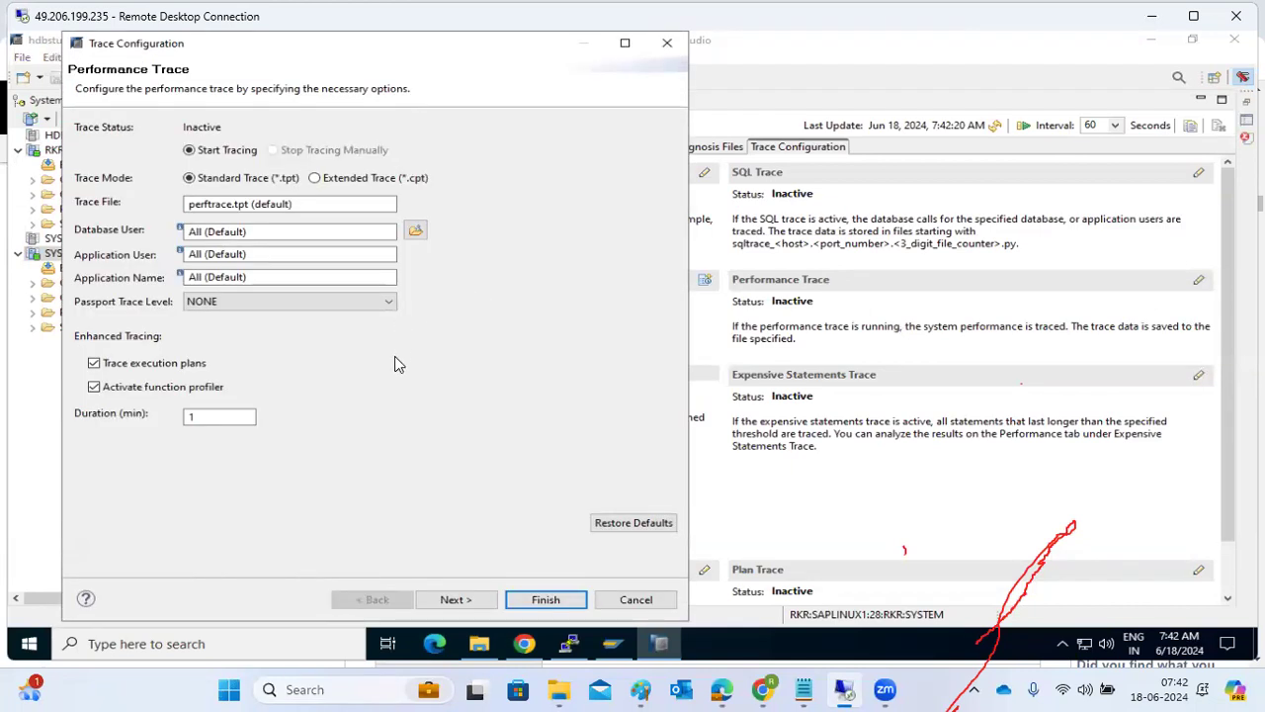
{"action": "left_click", "coordinate": [452, 596]}
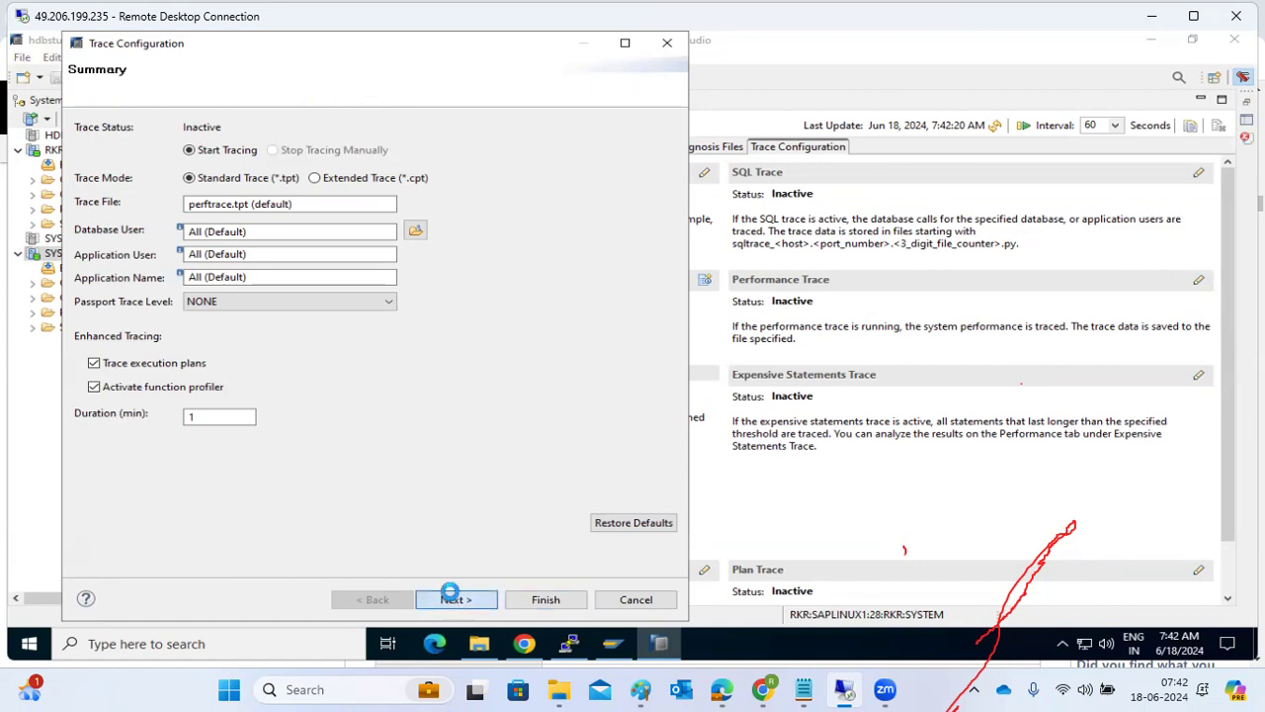
{"action": "left_click", "coordinate": [546, 599]}
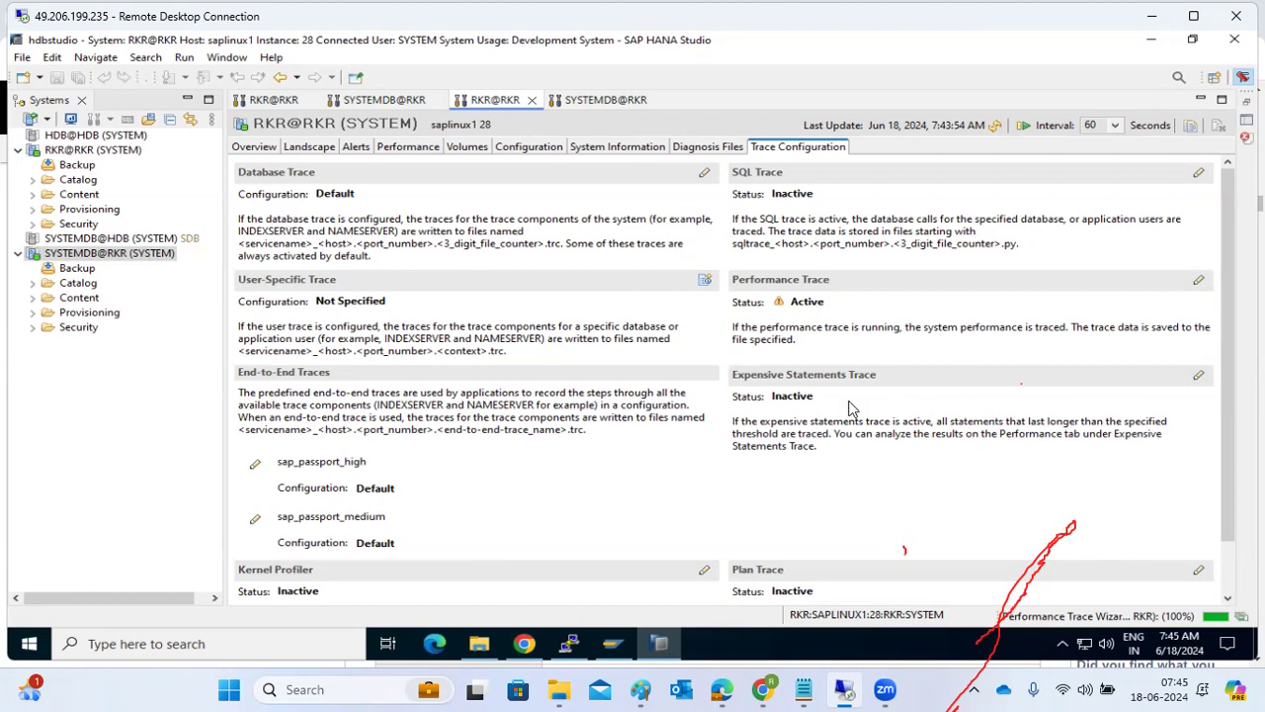
Examine the performance, expensive statements, plan, end-to-end and kernel profiler trace sections for RKR@RKR.
{"action": "scroll", "coordinate": [508, 550], "scroll_direction": "down", "scroll_amount": 1}
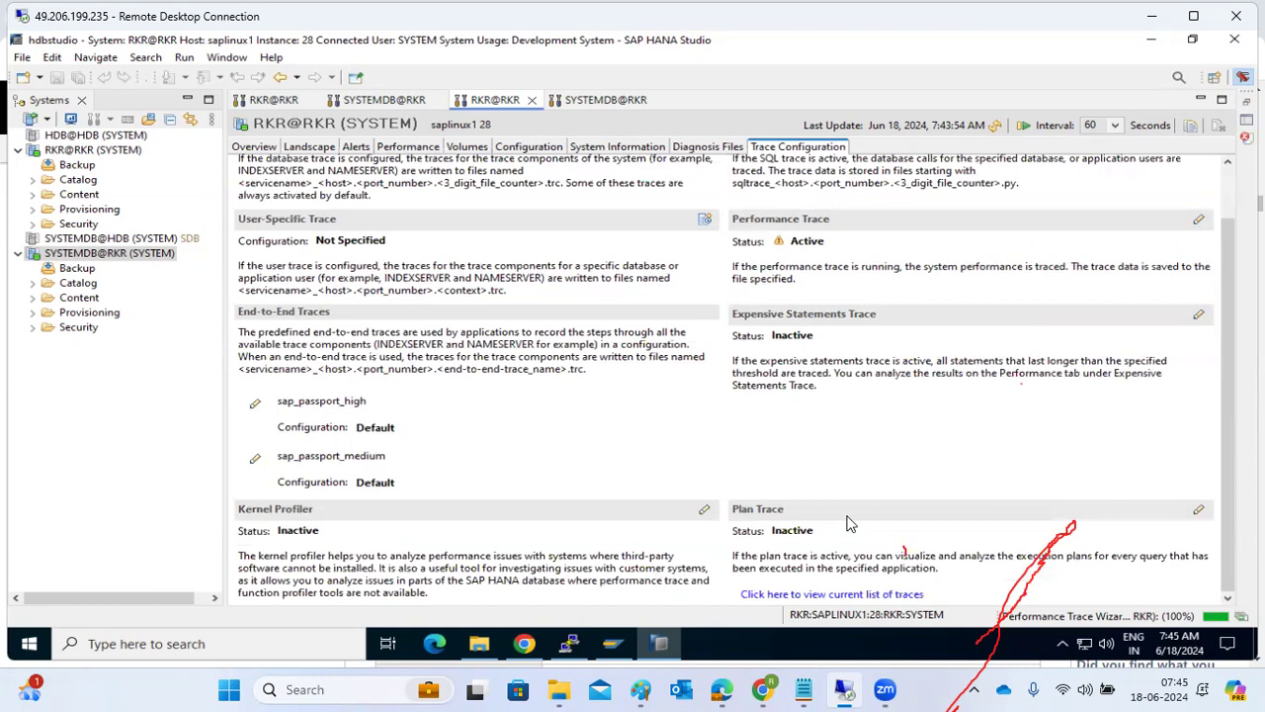
{"action": "scroll", "coordinate": [360, 369], "scroll_direction": "up", "scroll_amount": 1}
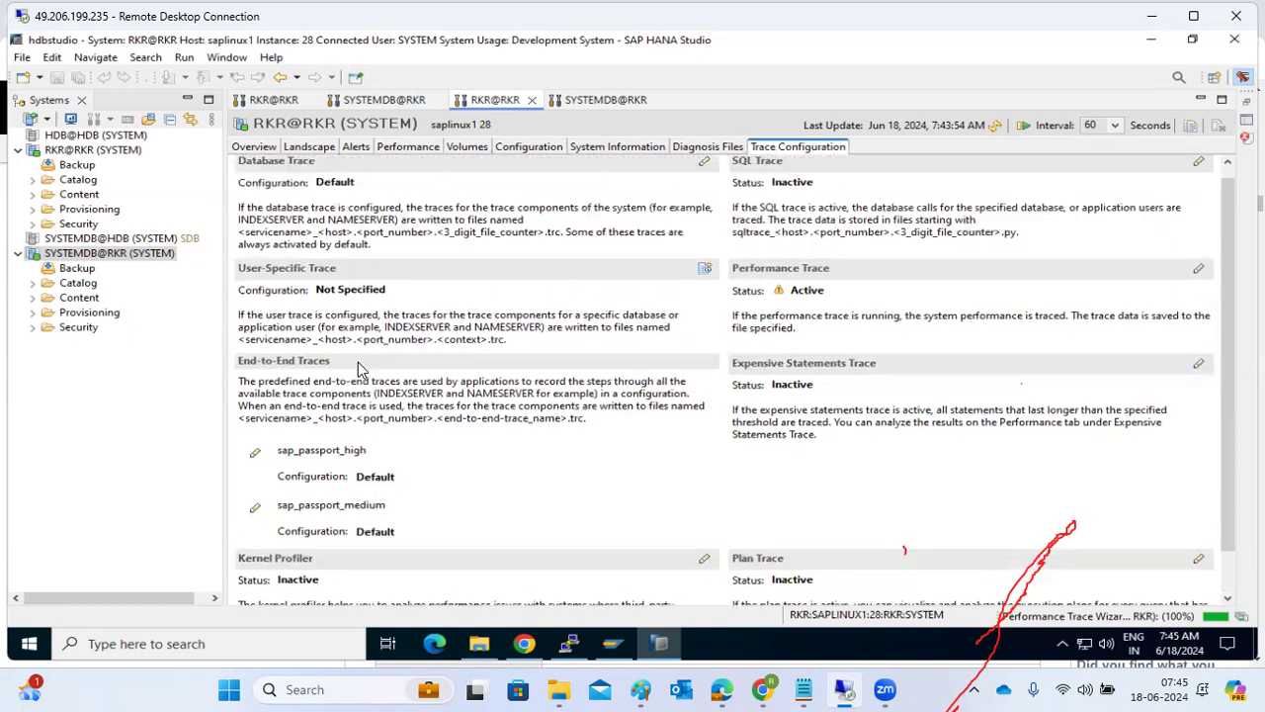
{"action": "scroll", "coordinate": [361, 369], "scroll_direction": "up", "scroll_amount": 1}
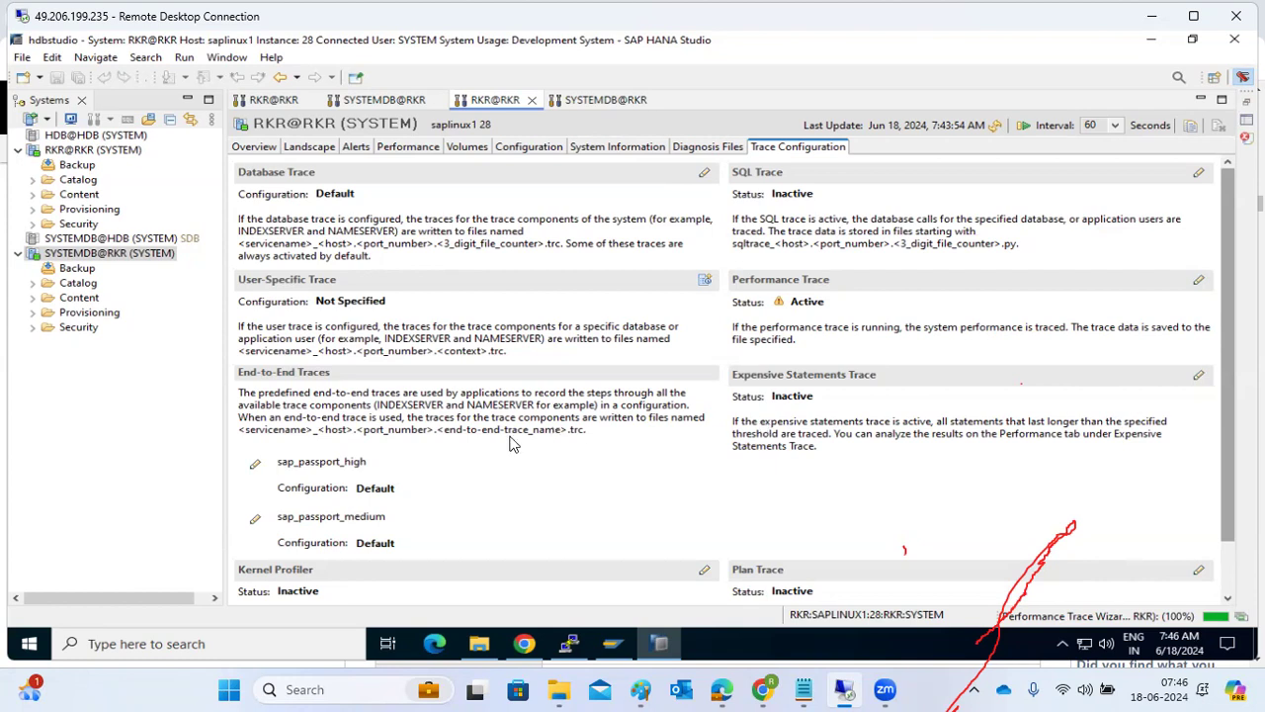
{"action": "scroll", "coordinate": [409, 455], "scroll_direction": "down", "scroll_amount": 1}
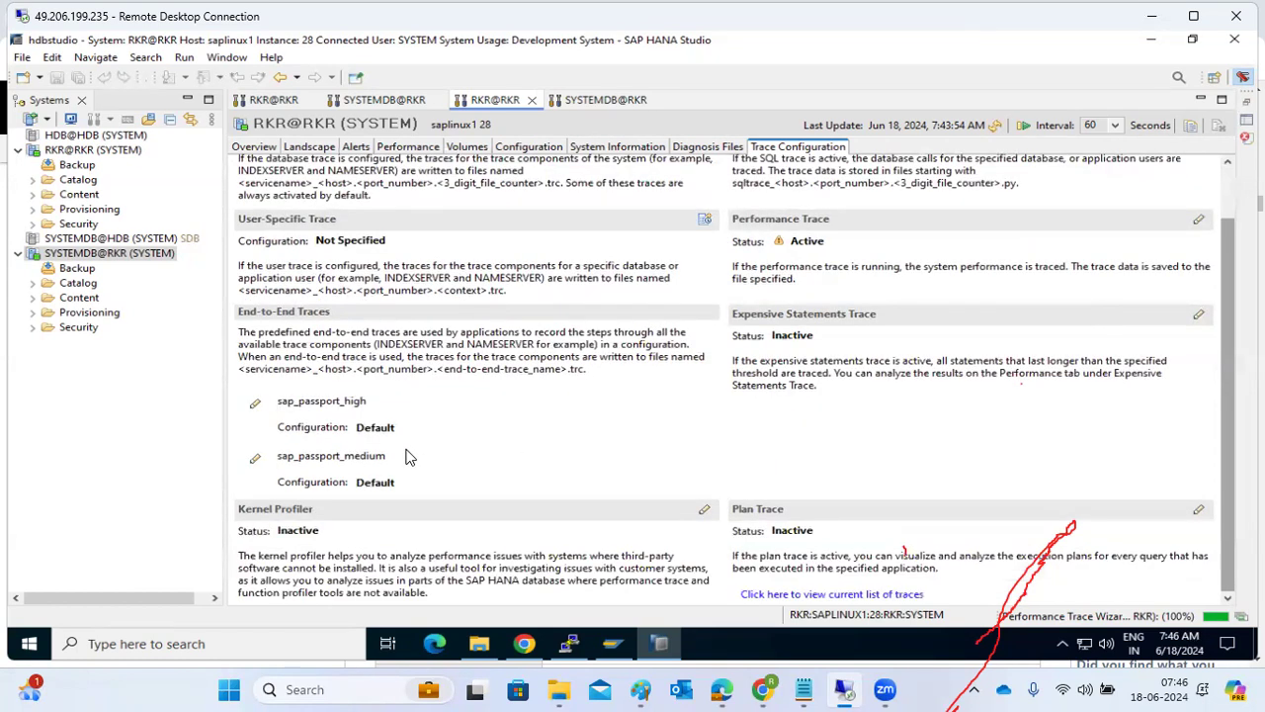
{"action": "scroll", "coordinate": [410, 456], "scroll_direction": "up", "scroll_amount": 1}
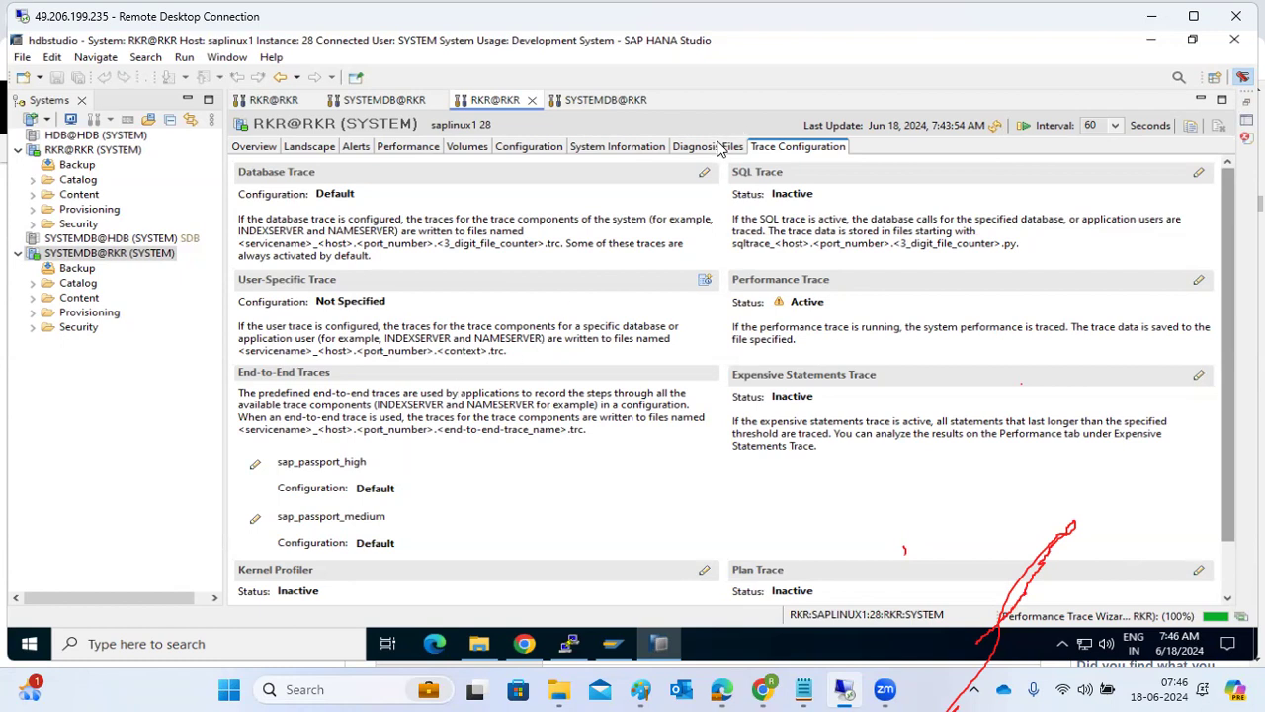
Check the diagnosis files and current alerts of RKR@RKR, and refresh its service landscape.
{"action": "left_click", "coordinate": [718, 145]}
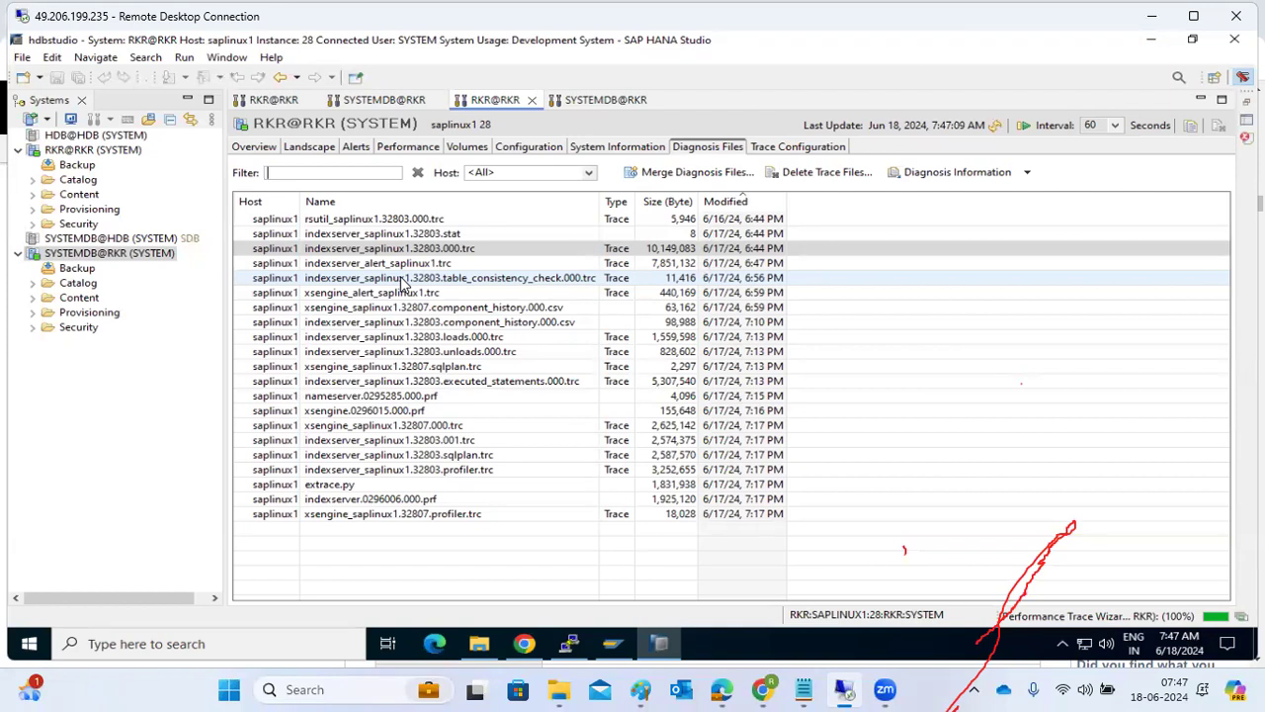
{"action": "left_click", "coordinate": [354, 148]}
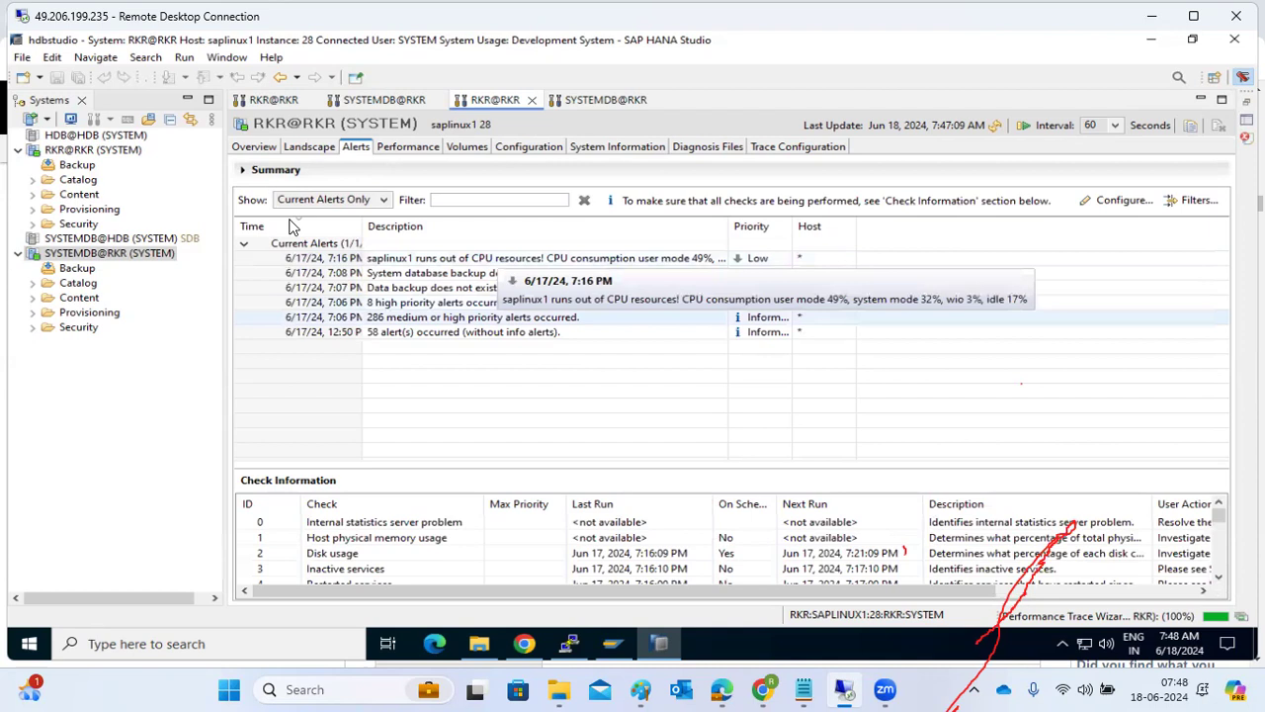
{"action": "left_click", "coordinate": [305, 148]}
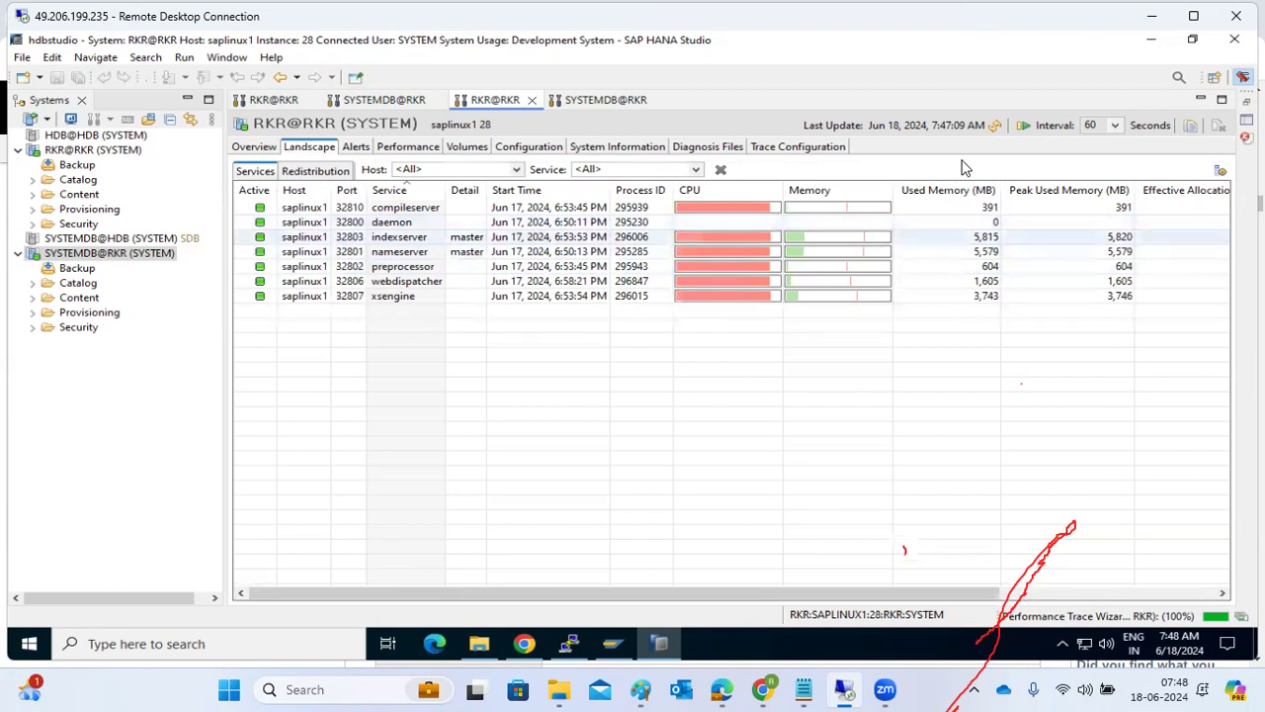
{"action": "left_click", "coordinate": [996, 127]}
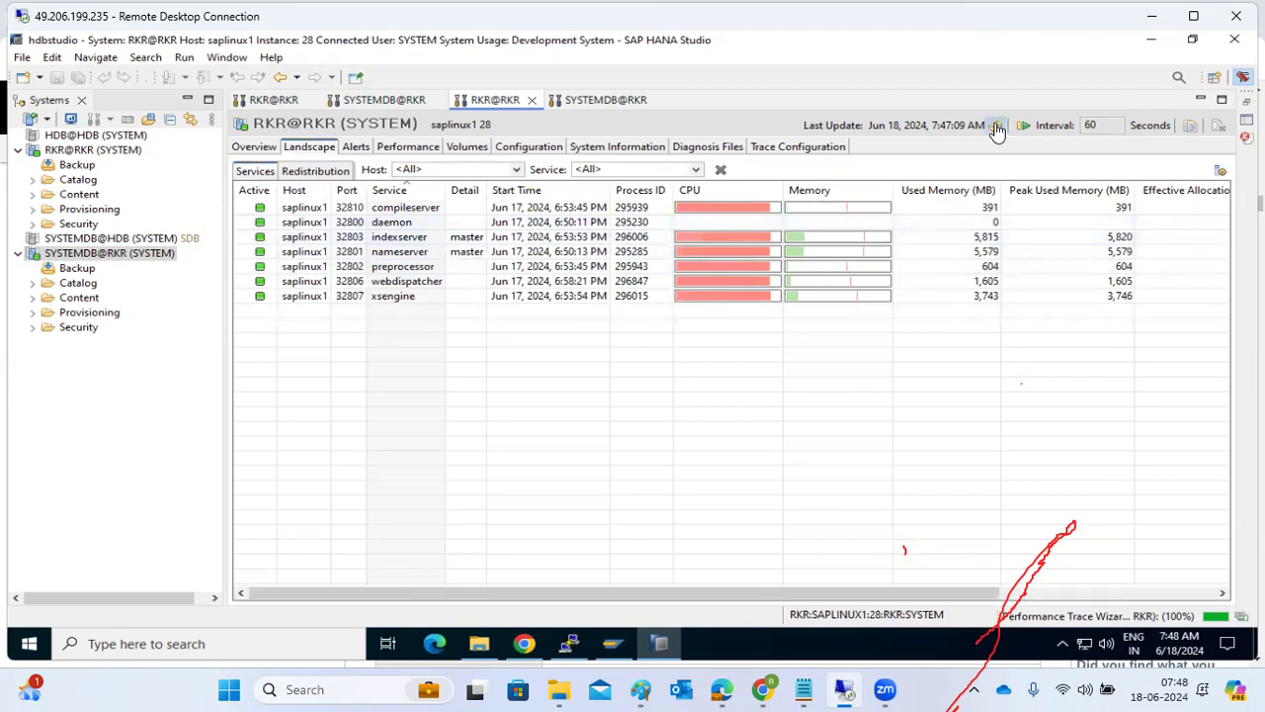